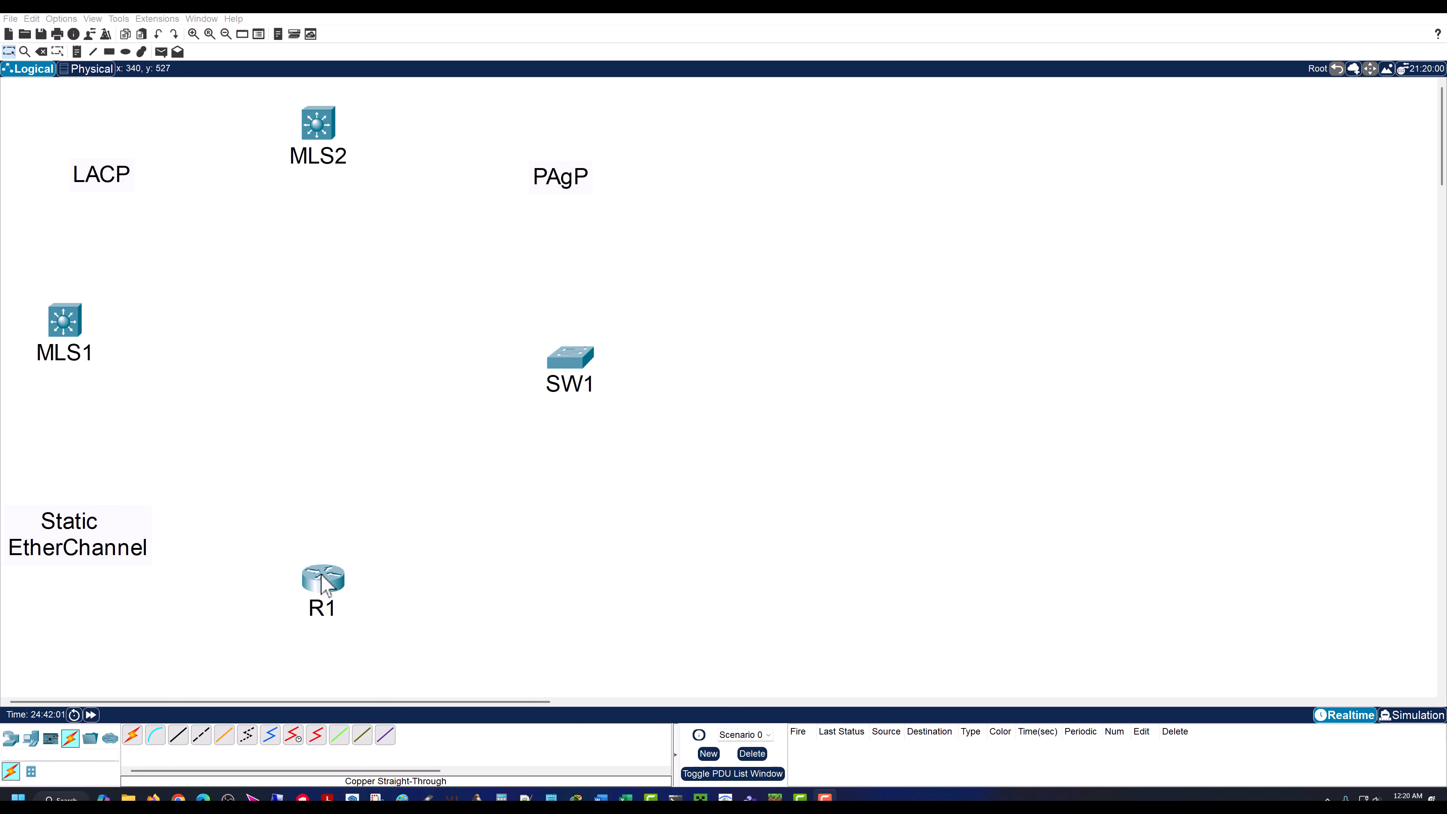
Step: Open R1's command line, decline the initial configuration dialog and enter privileged EXEC mode
left_click(322, 582)
type("n")
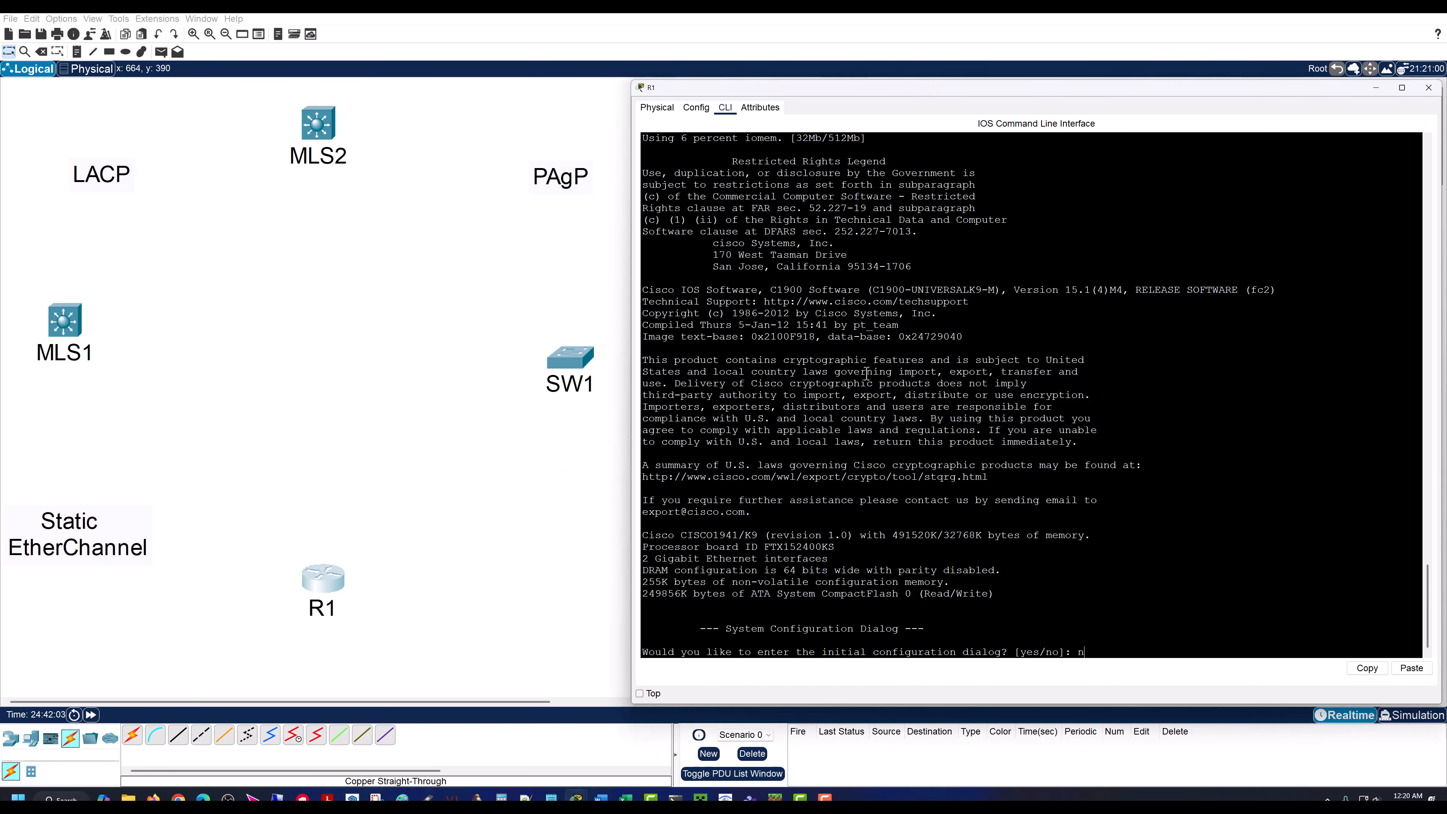
type("o")
key("Return")
key("Return")
key("Return")
key("Return")
key("Return")
type("en")
key("Return")
key("Return")
key("Return")
key("Return")
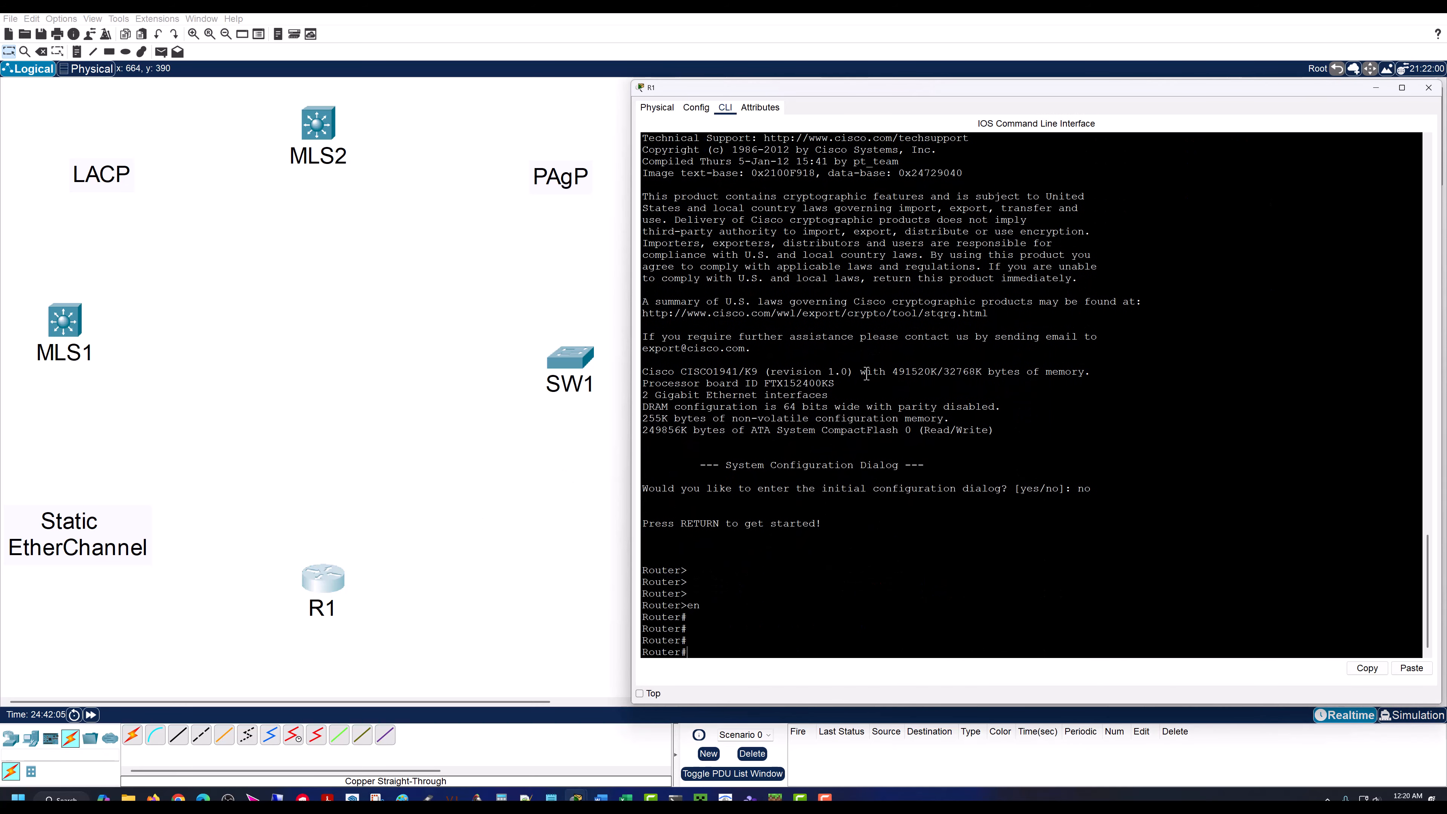
Step: Enter global configuration mode on the router and set its hostname to R1
key("Return")
type("conf t")
key("Return")
key("Return")
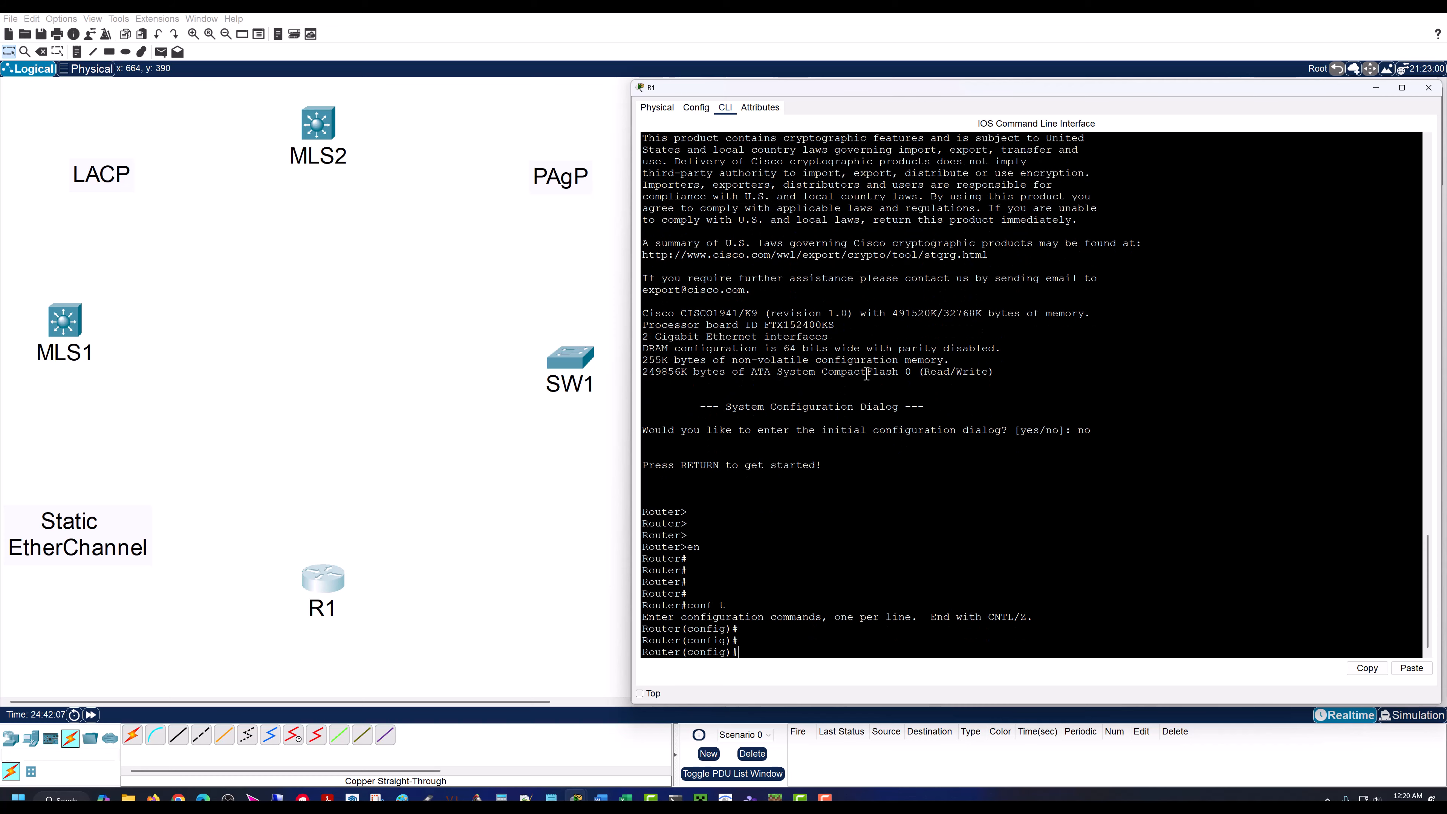
type("hostname R1")
key("Return")
key("Return")
key("Return")
key("Return")
key("Return")
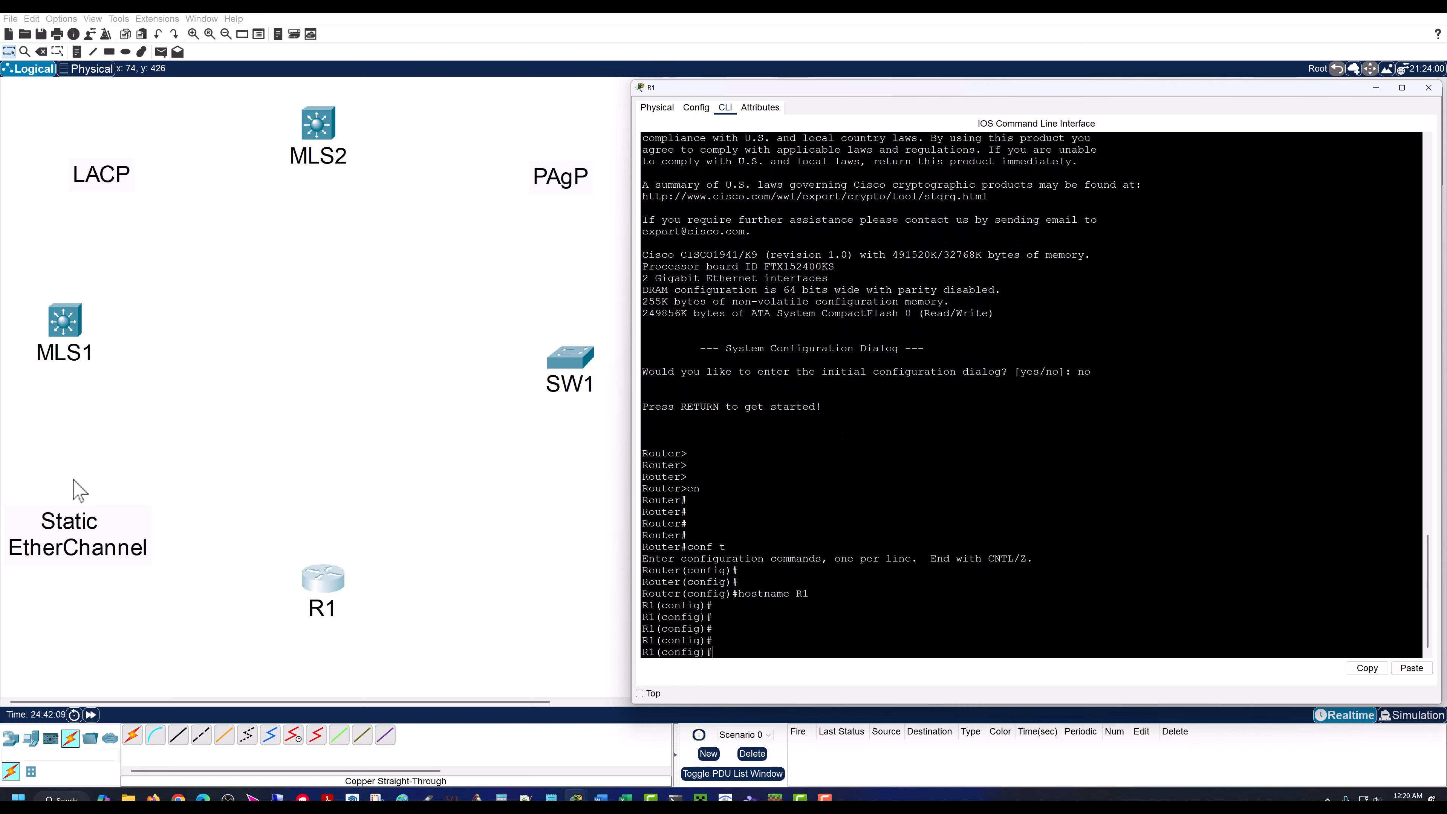
Step: Open MLS1's command line, decline the initial configuration dialog and enter privileged EXEC mode
left_click(60, 324)
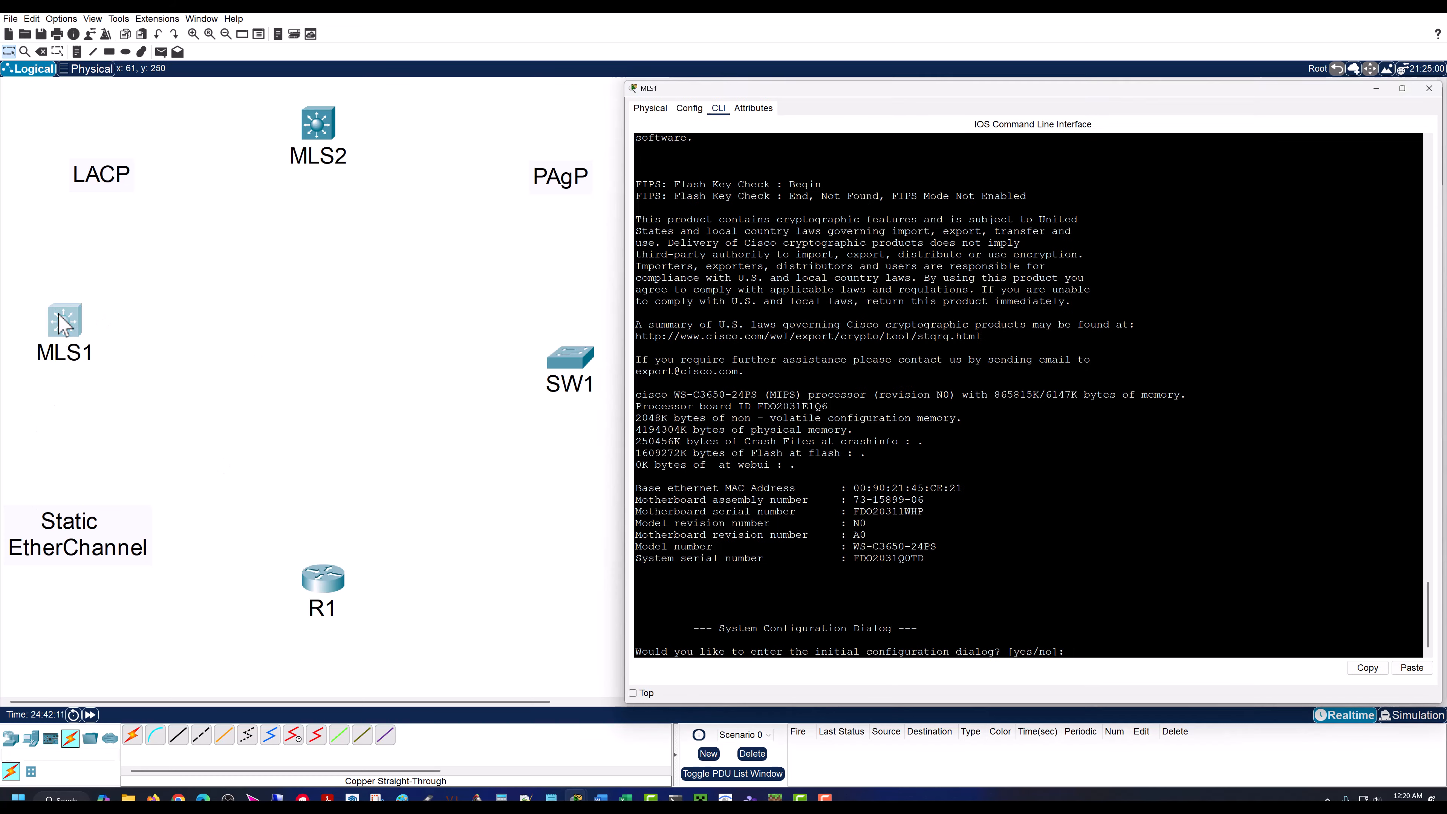
type("no")
key("Return")
key("Return")
key("Return")
key("Return")
key("Return")
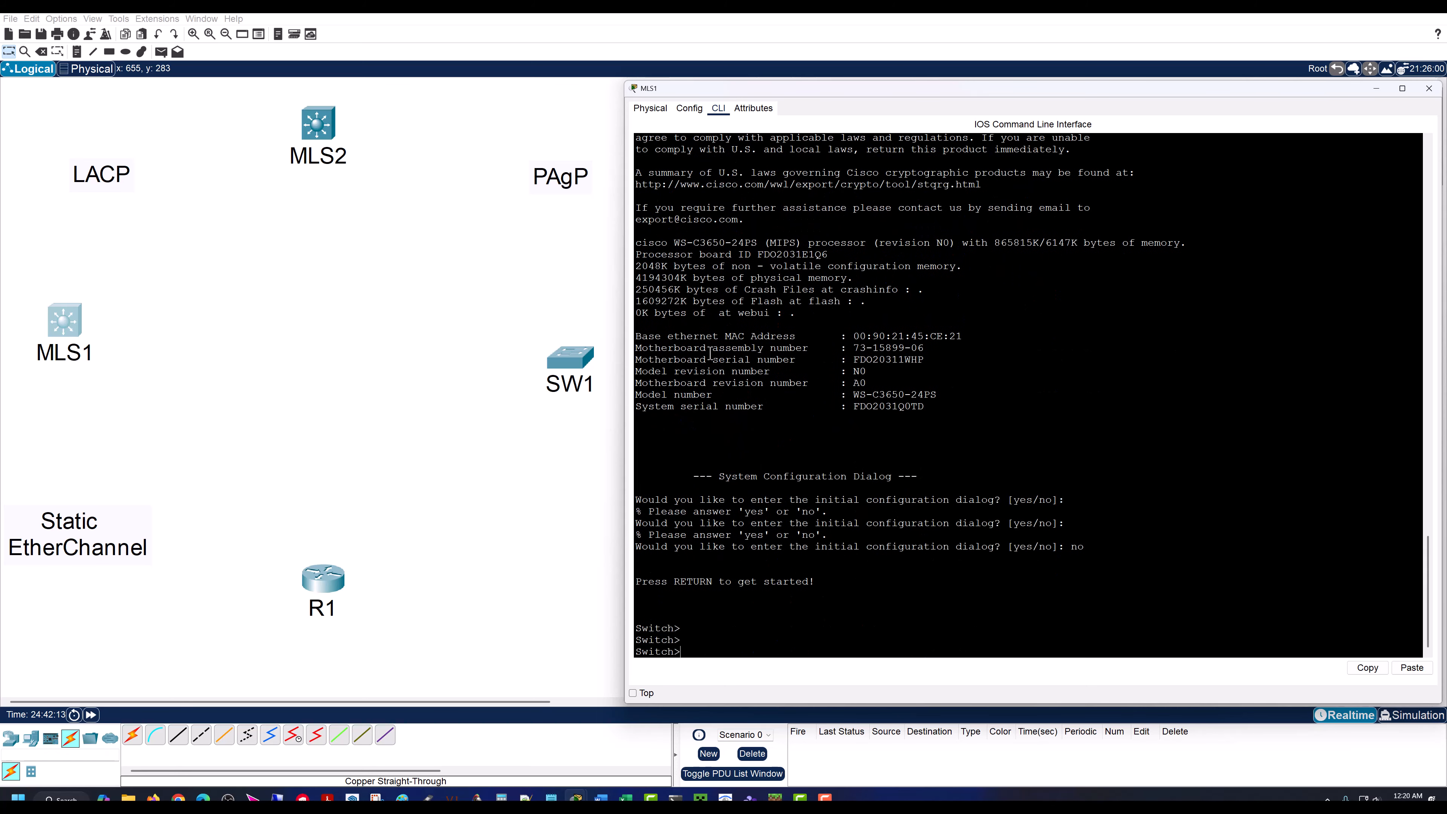
type("en")
key("Return")
key("Return")
key("Return")
Step: Enter global configuration mode on the switch and set its hostname to MLS1
type("conf t")
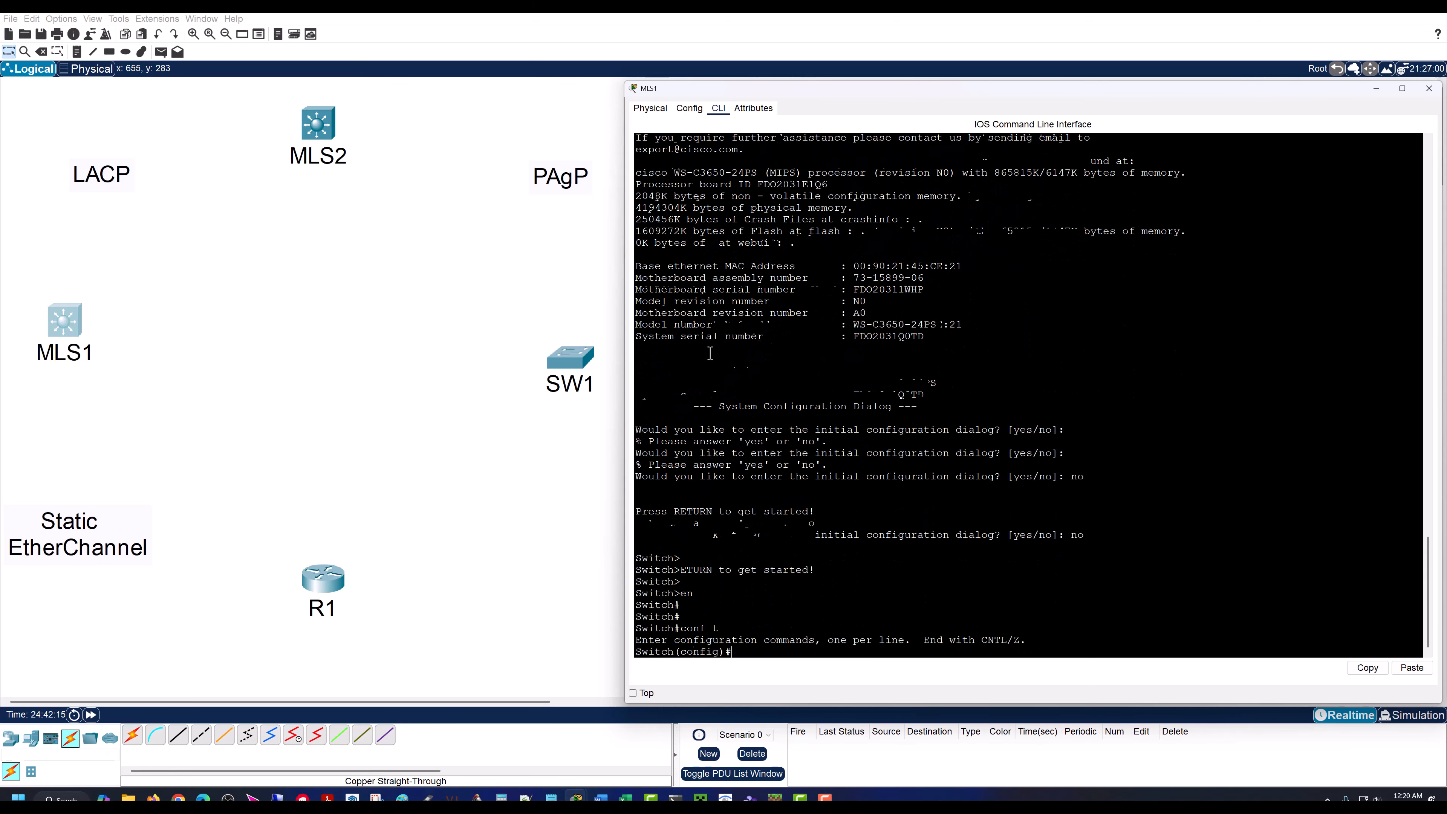
key("Return")
key("Return")
key("Return")
type("hostname MLS1")
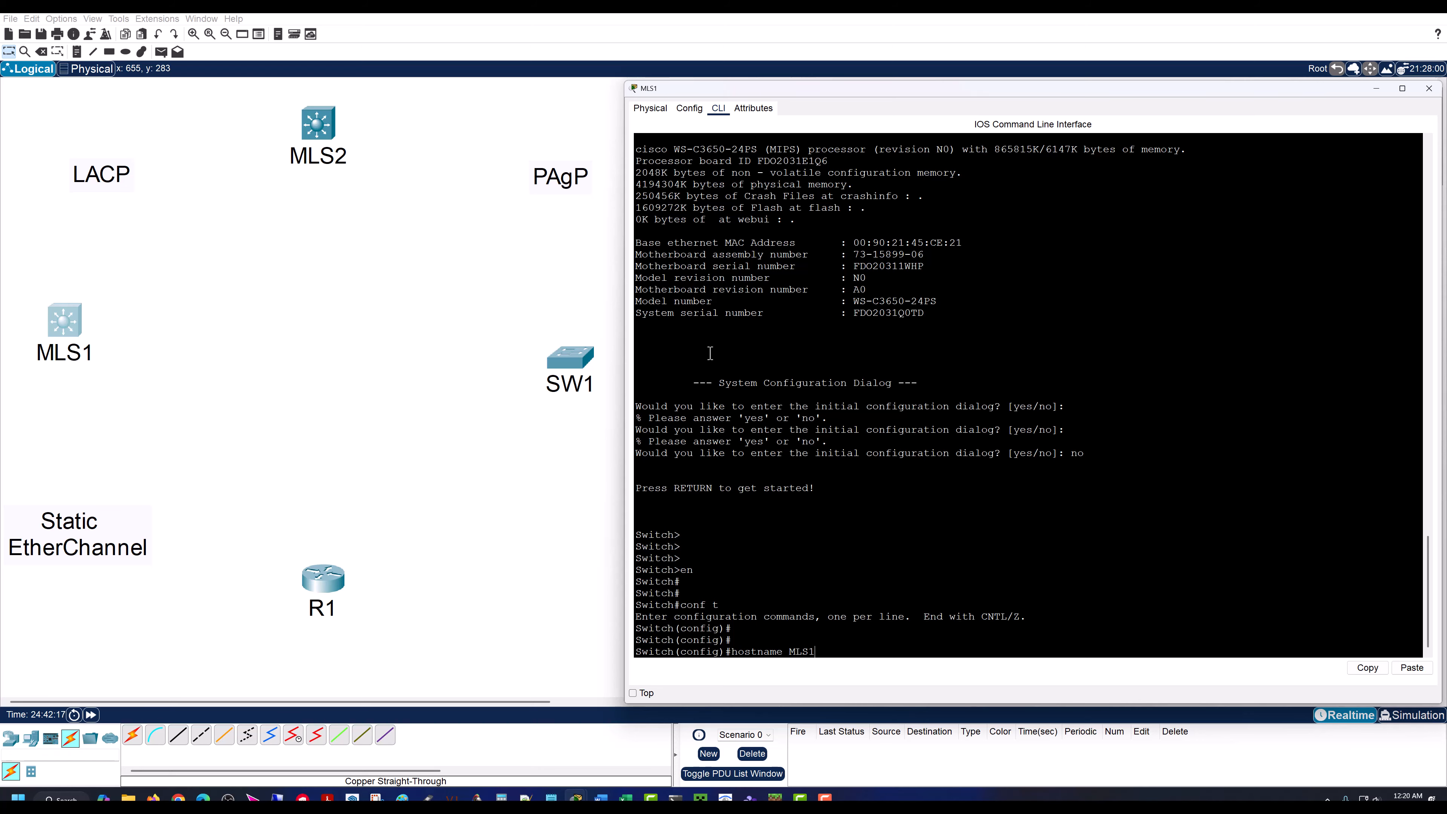
key("Return")
key("Return")
key("Return")
key("Return")
key("Return")
Step: Open MLS2's command line, decline the initial configuration dialog and enter privileged EXEC mode
left_click(319, 127)
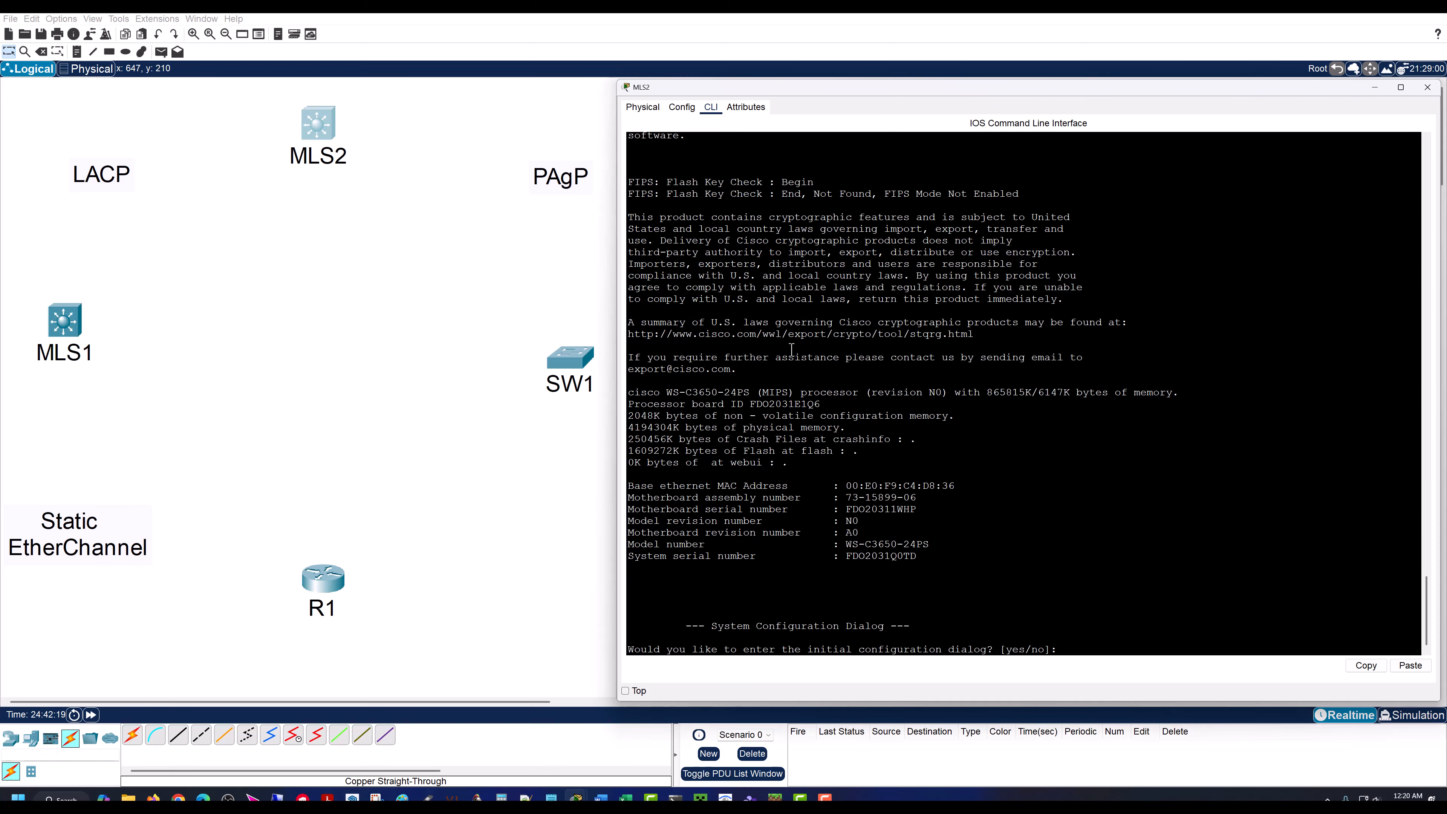
key("Return")
key("Return")
key("Return")
type("en")
key("Return")
key("Return")
key("Return")
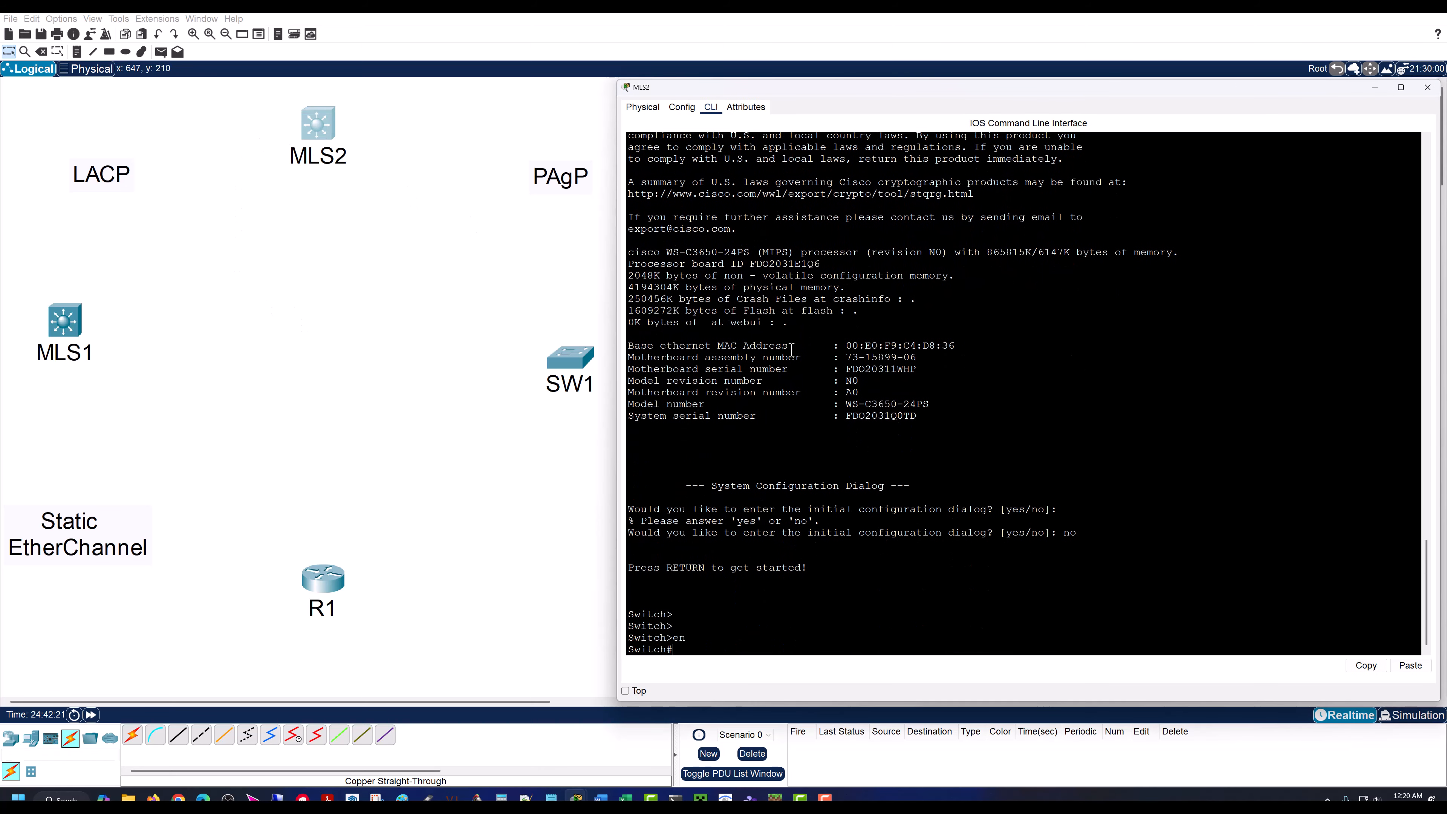
Step: Enter global configuration mode on the switch and set its hostname to MLS2
type("conf t")
key("Return")
key("Return")
key("Return")
type("HO")
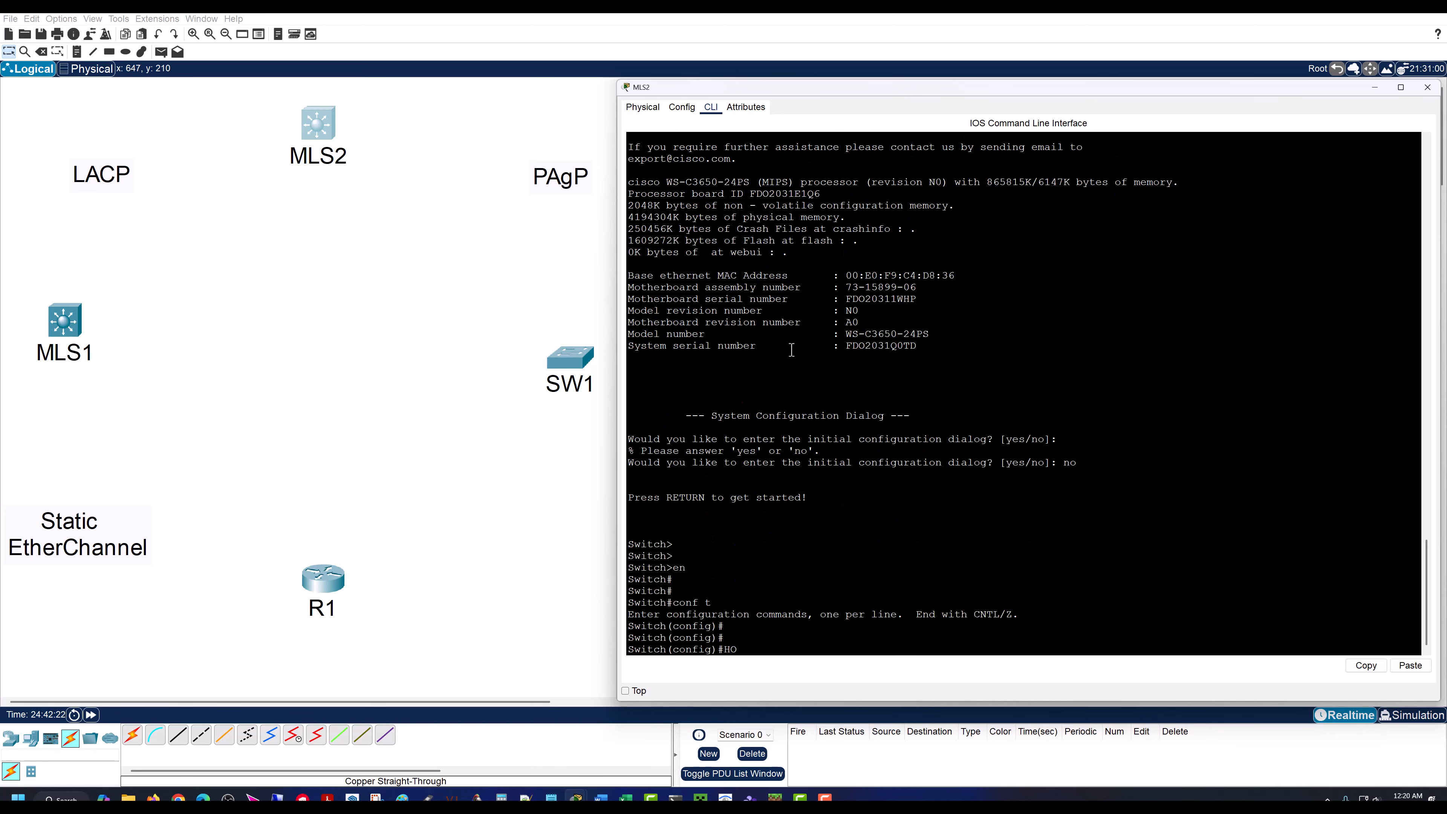
type("stname MLS2")
key("Return")
key("Return")
key("Return")
key("Return")
key("Return")
Step: Open SW1's command line and enter privileged EXEC mode, then global configuration mode
left_click(570, 362)
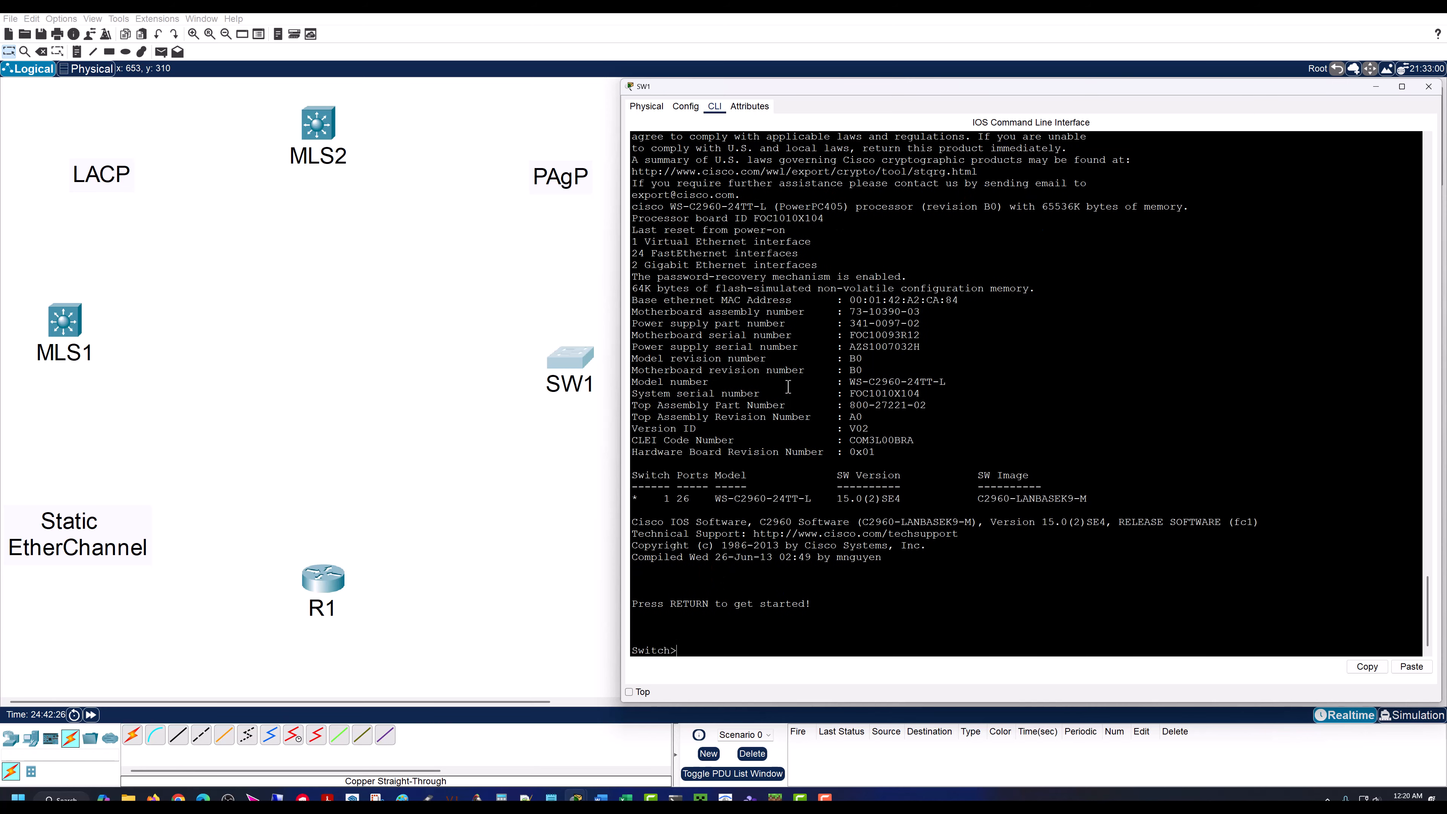
key("Return")
key("Return")
type("en")
key("Return")
key("Return")
type("conf t")
key("Return")
key("Return")
key("Return")
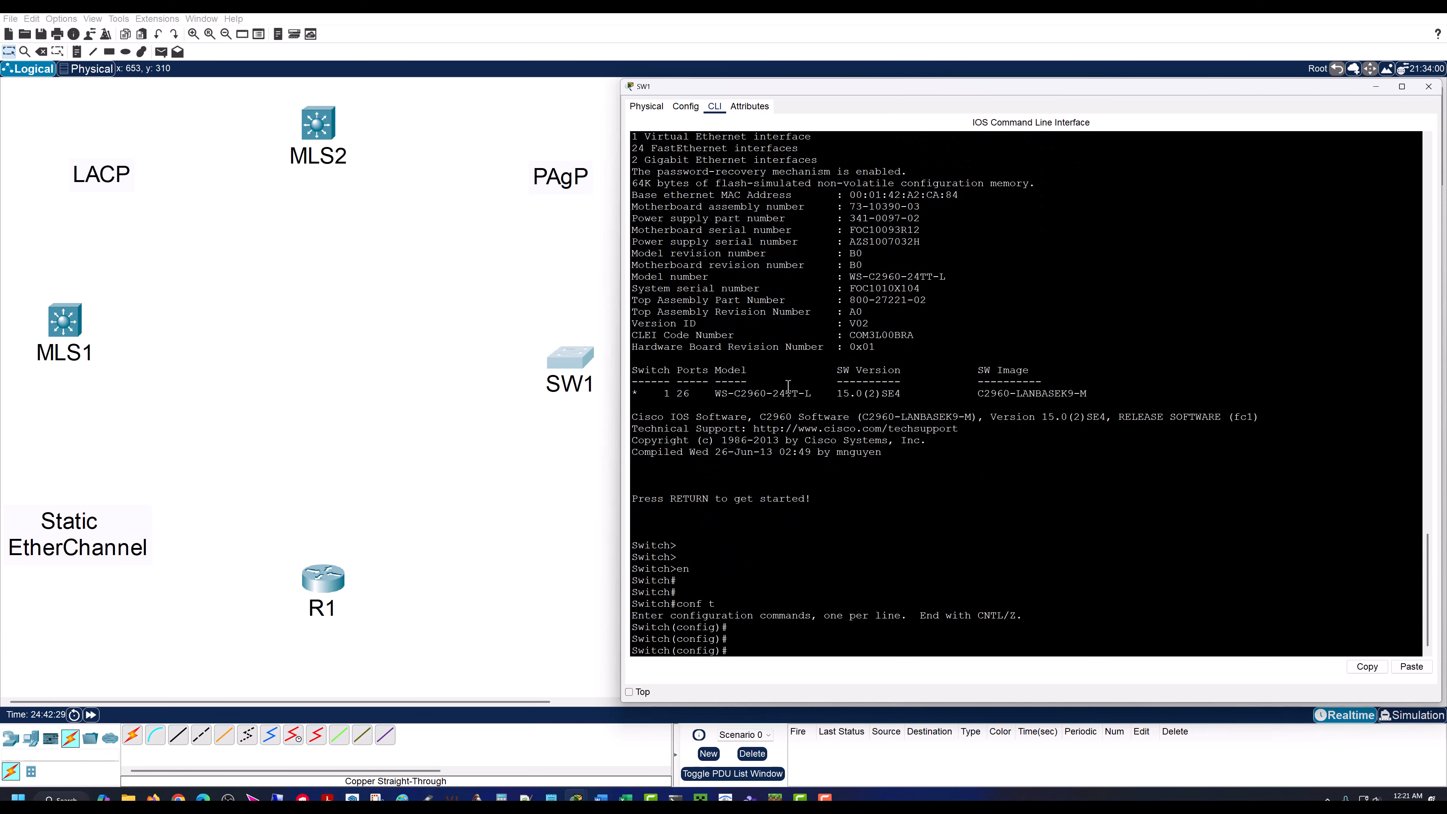
Step: Set the SW1 switch's hostname to SW1
type("hostname SW1")
key("Return")
key("Return")
key("Return")
key("Return")
key("Return")
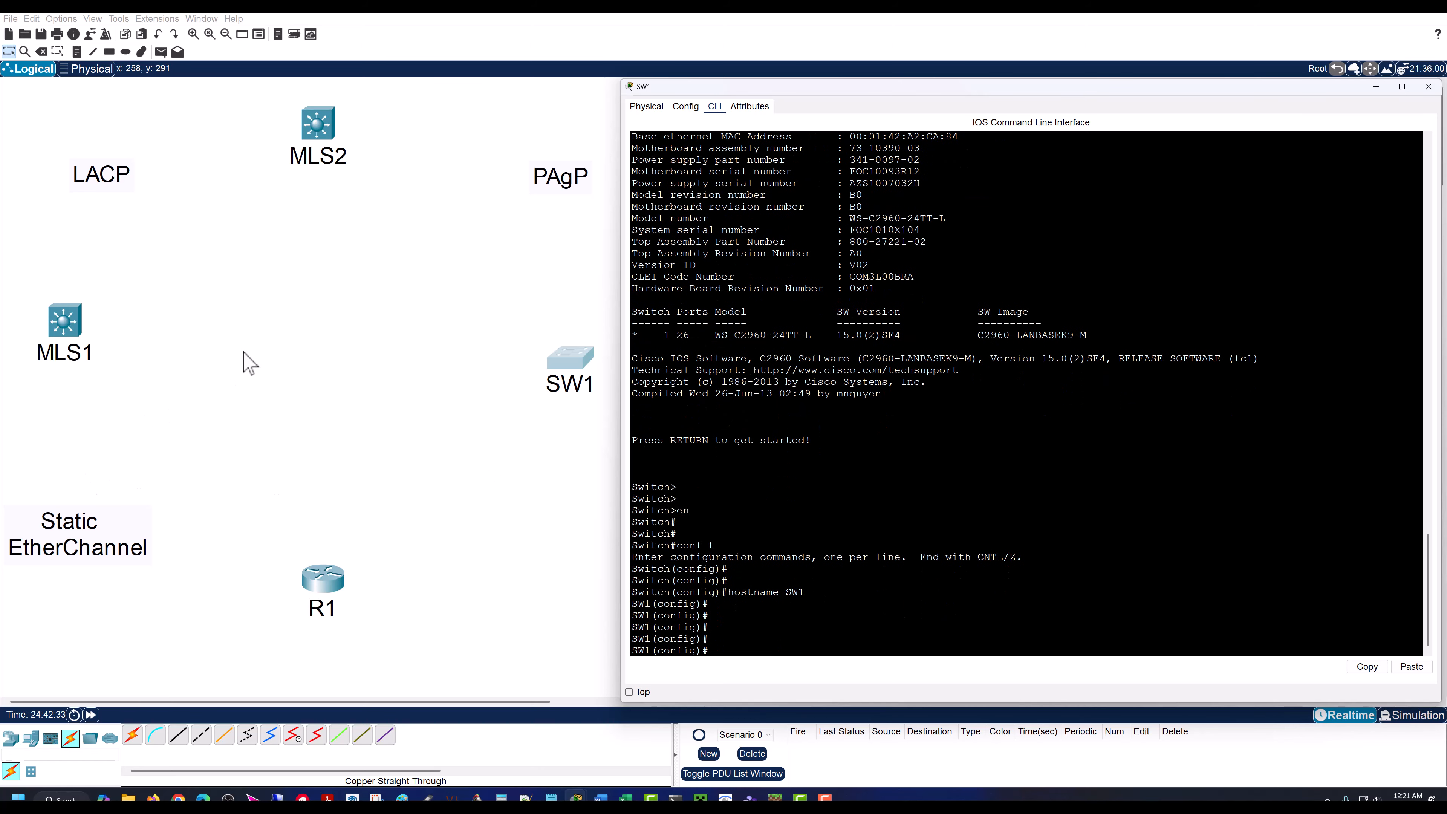
Step: Connect R1's GigabitEthernet0/0 to MLS1's GigabitEthernet1/0/10 with a copper straight-through cable
left_click(276, 442)
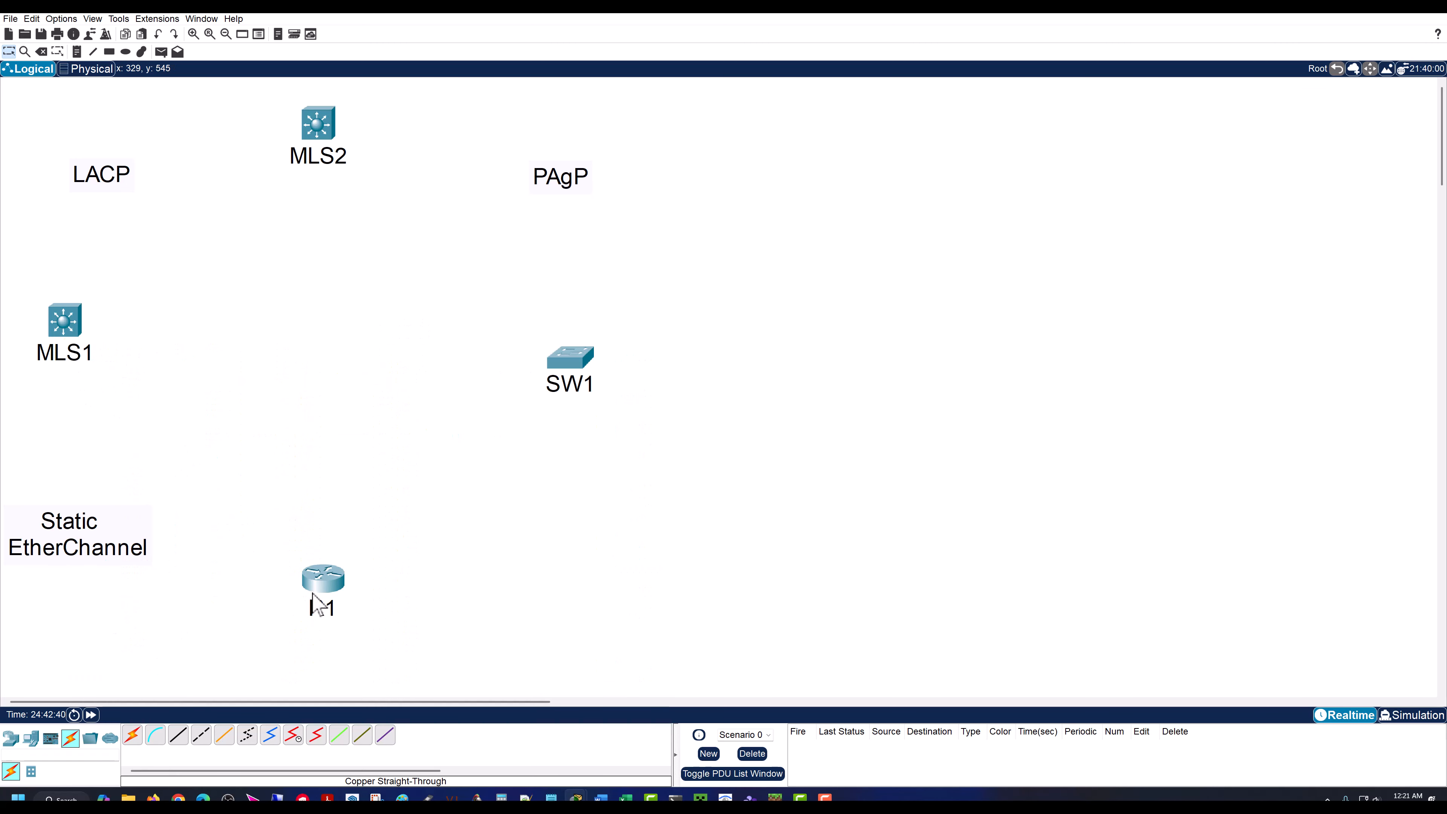
left_click(178, 738)
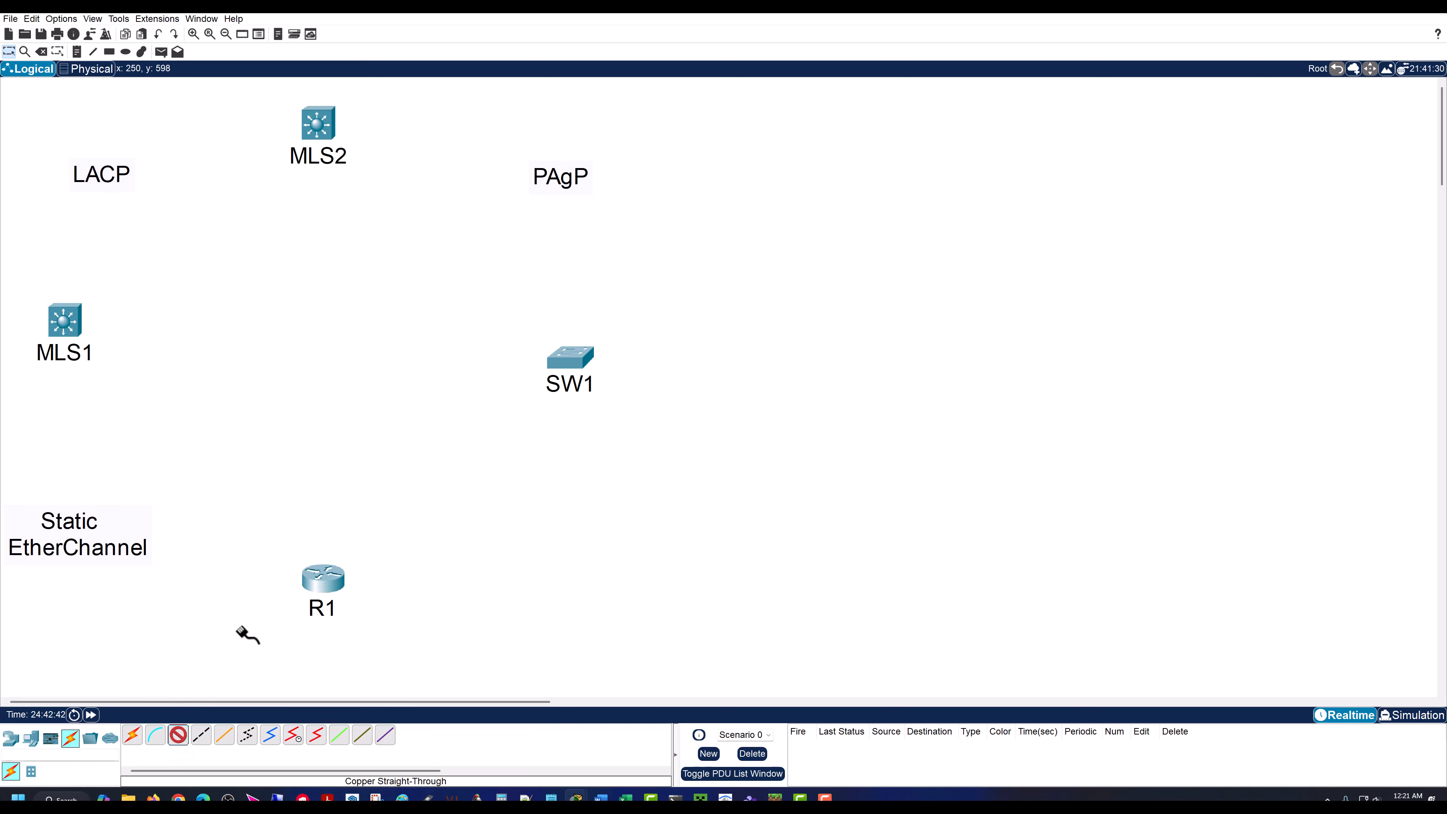
left_click(321, 577)
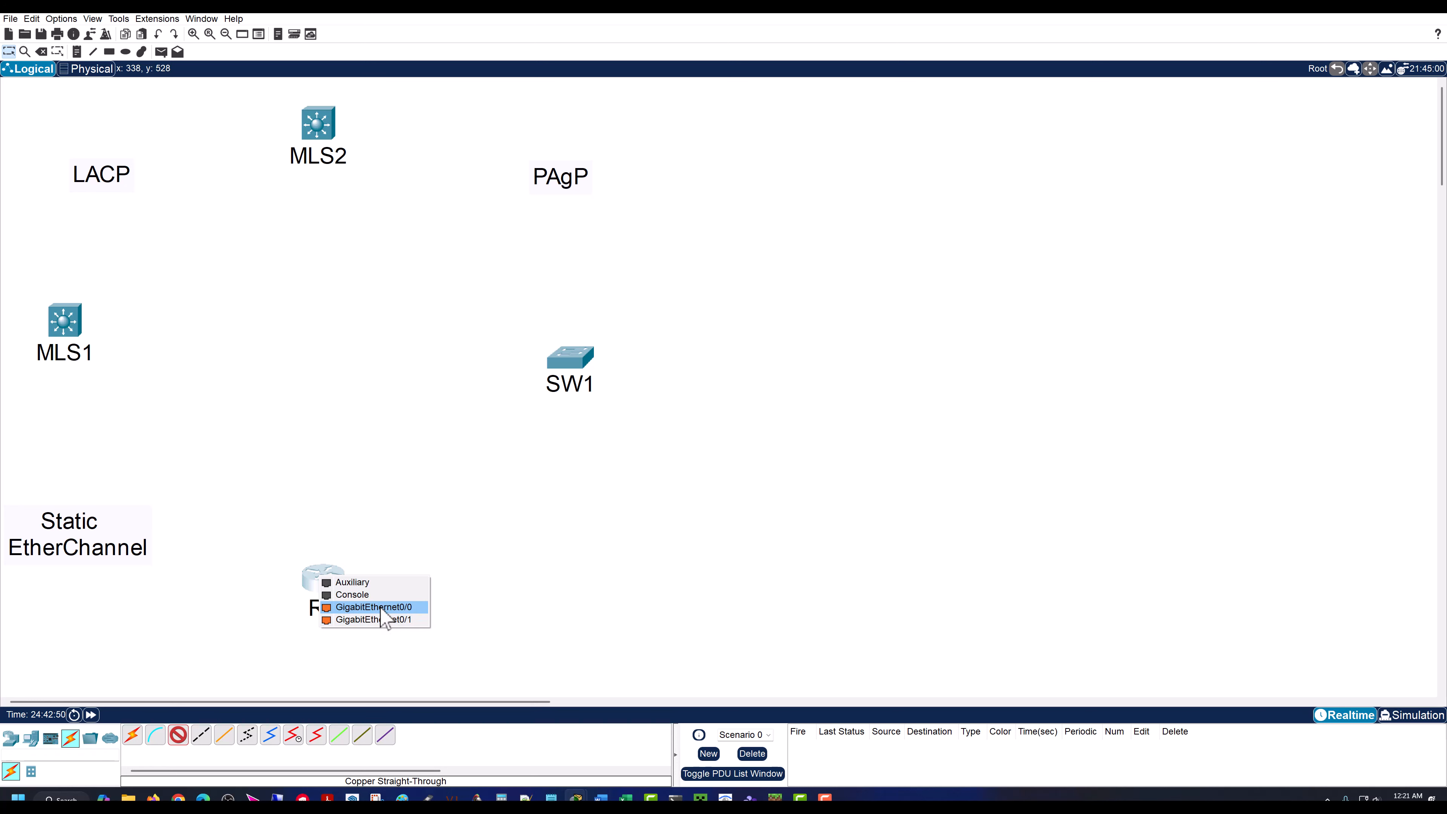
left_click(377, 607)
left_click(73, 323)
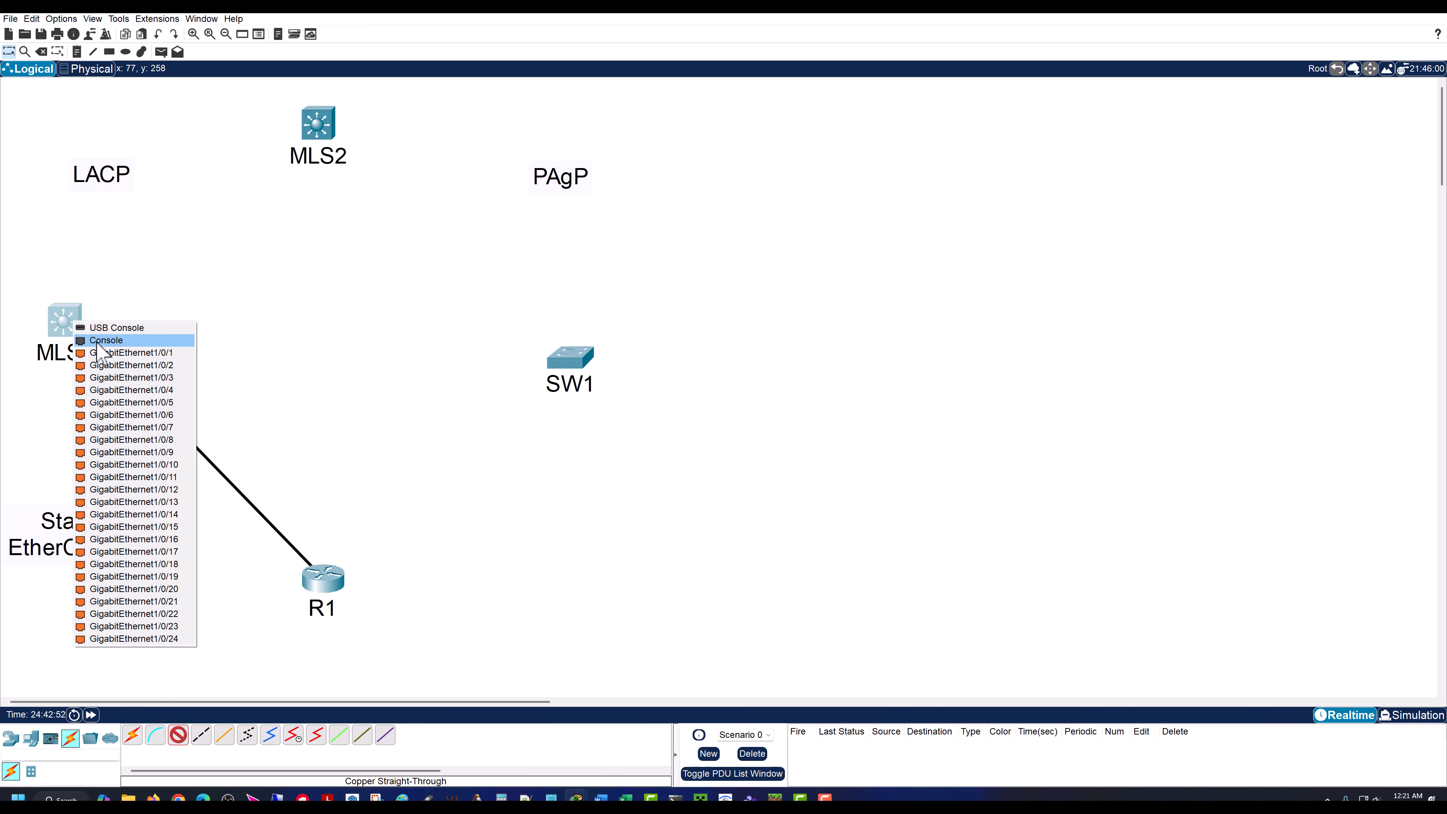
left_click(162, 464)
Step: Connect R1's GigabitEthernet0/1 to MLS1's GigabitEthernet1/0/11 with a second copper straight-through cable
left_click(178, 735)
left_click(322, 583)
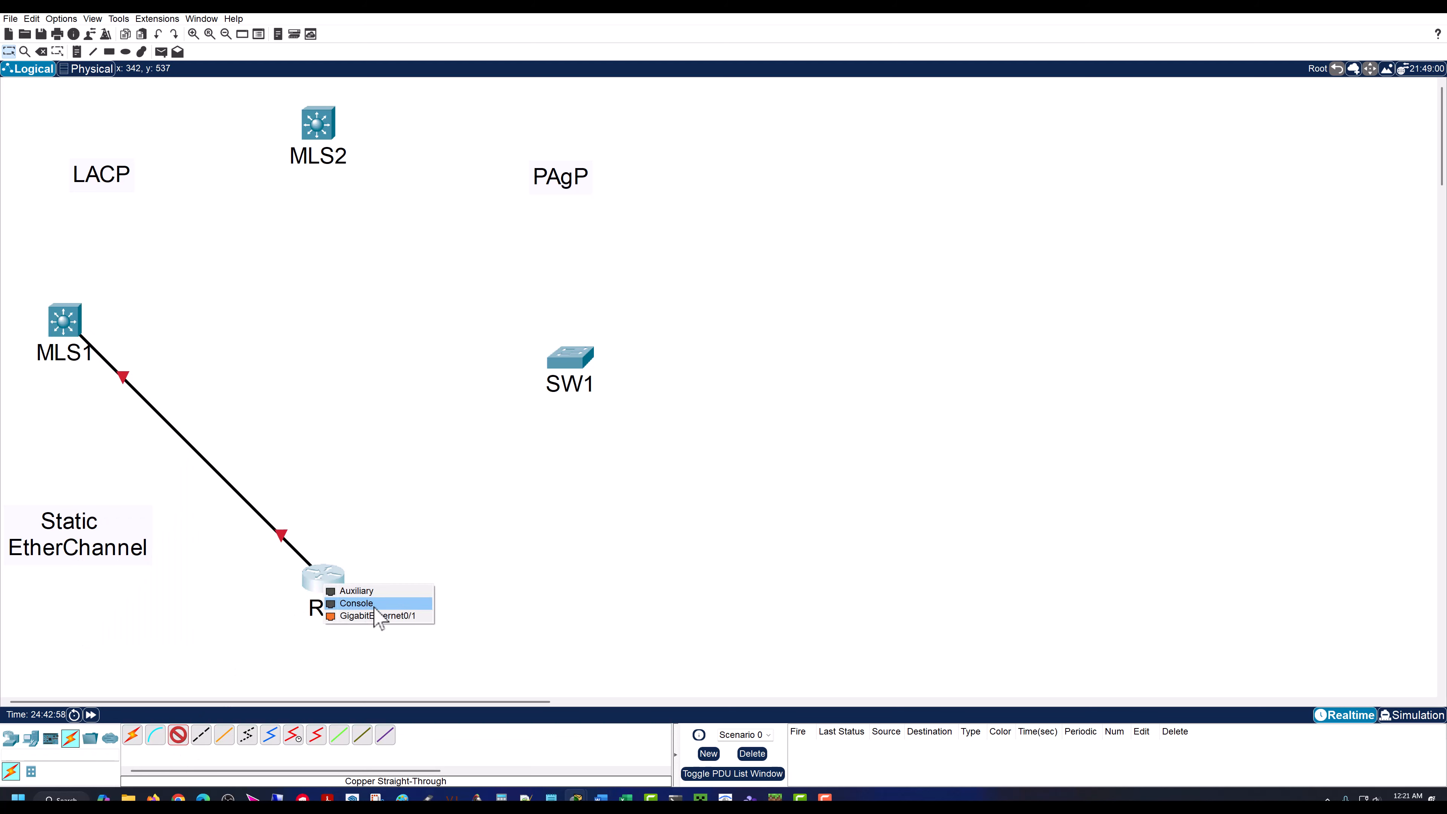
left_click(381, 615)
left_click(77, 323)
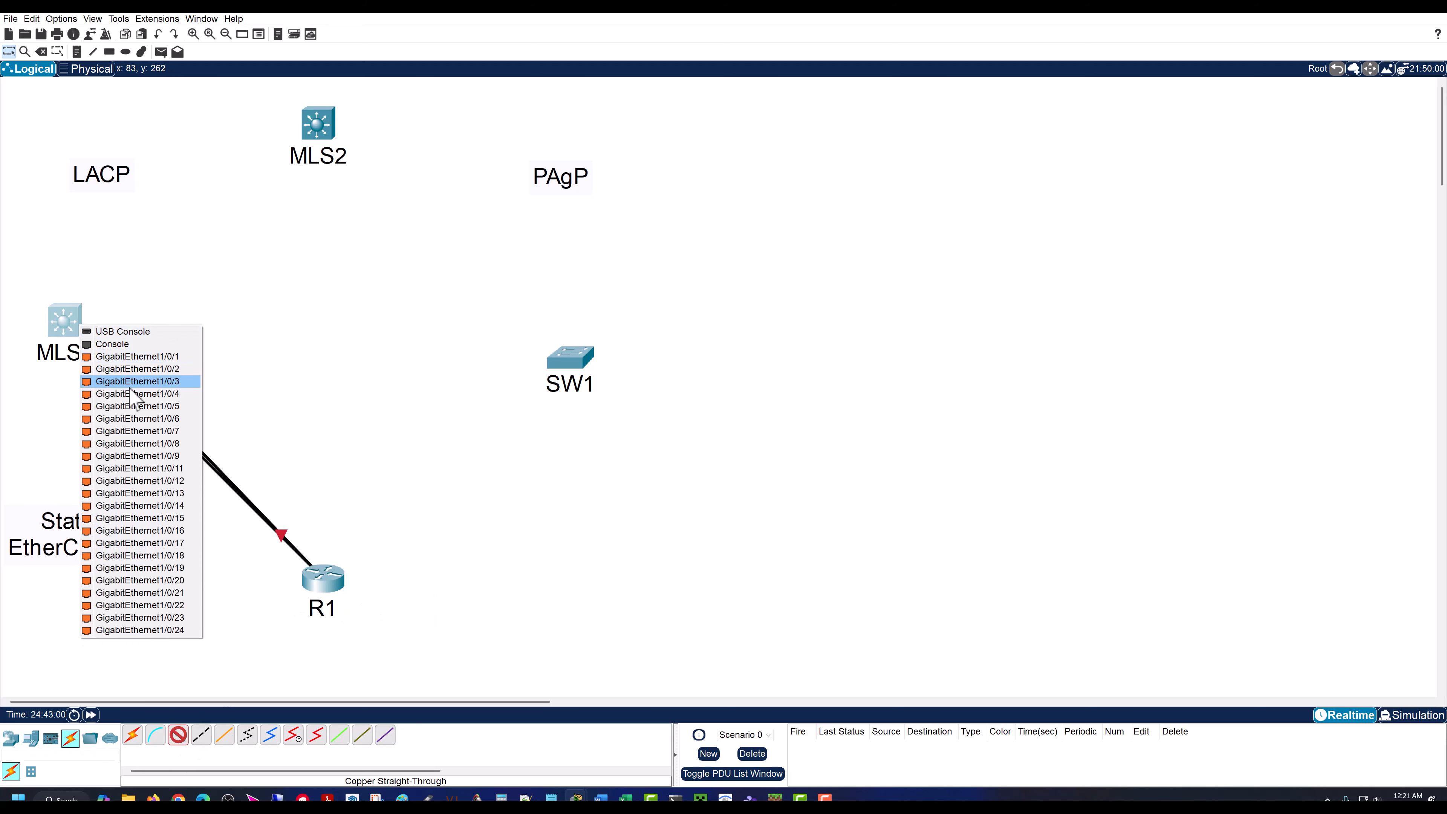
left_click(164, 467)
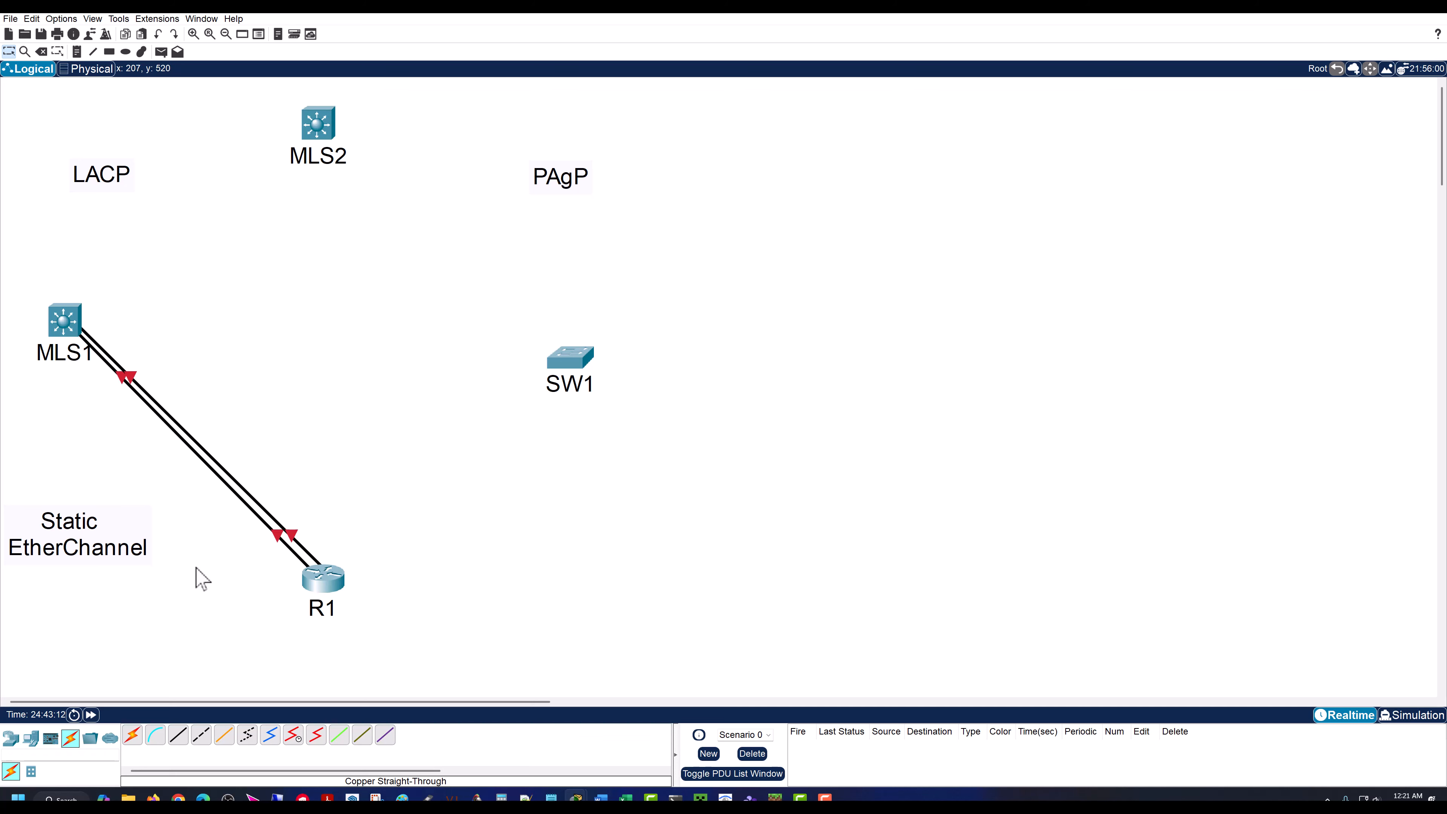
Step: On R1, enable the interface range gig 0/0 - 1 with no shut
left_click(322, 579)
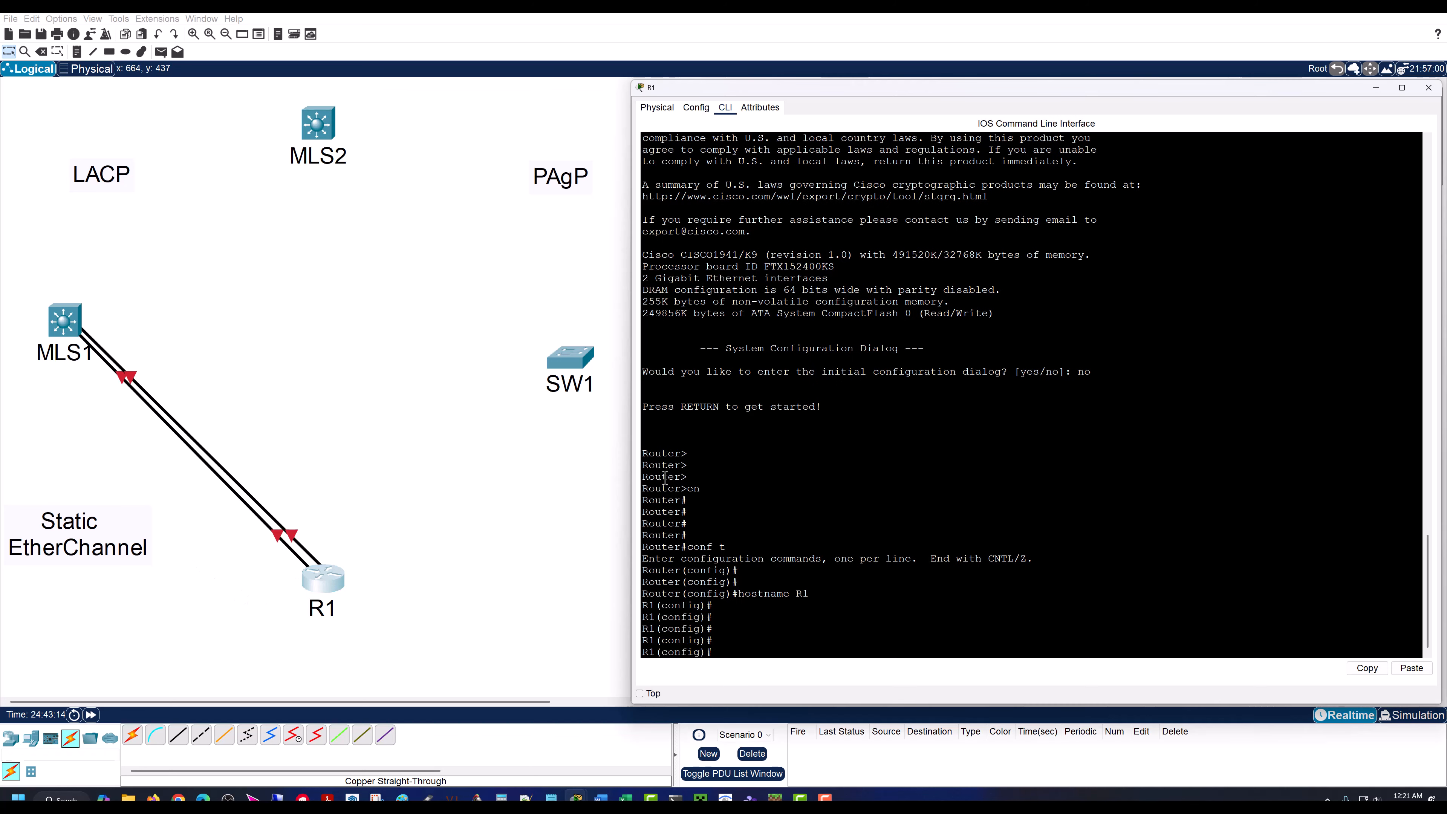
key("Return")
key("Return")
key("Return")
key("Return")
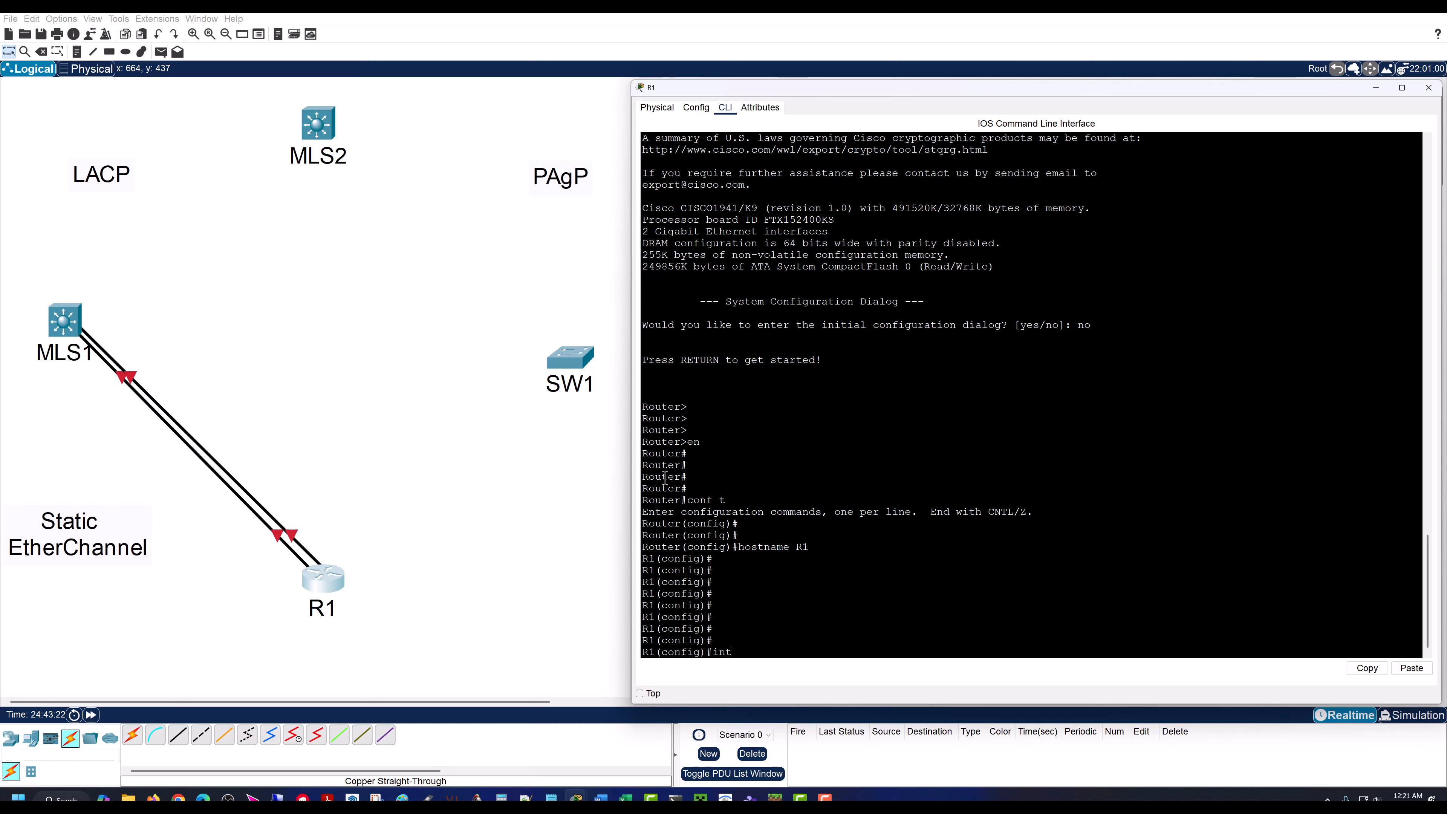
type("int range gig 0/0 - 1")
key("Return")
key("Return")
key("Return")
key("Return")
key("Return")
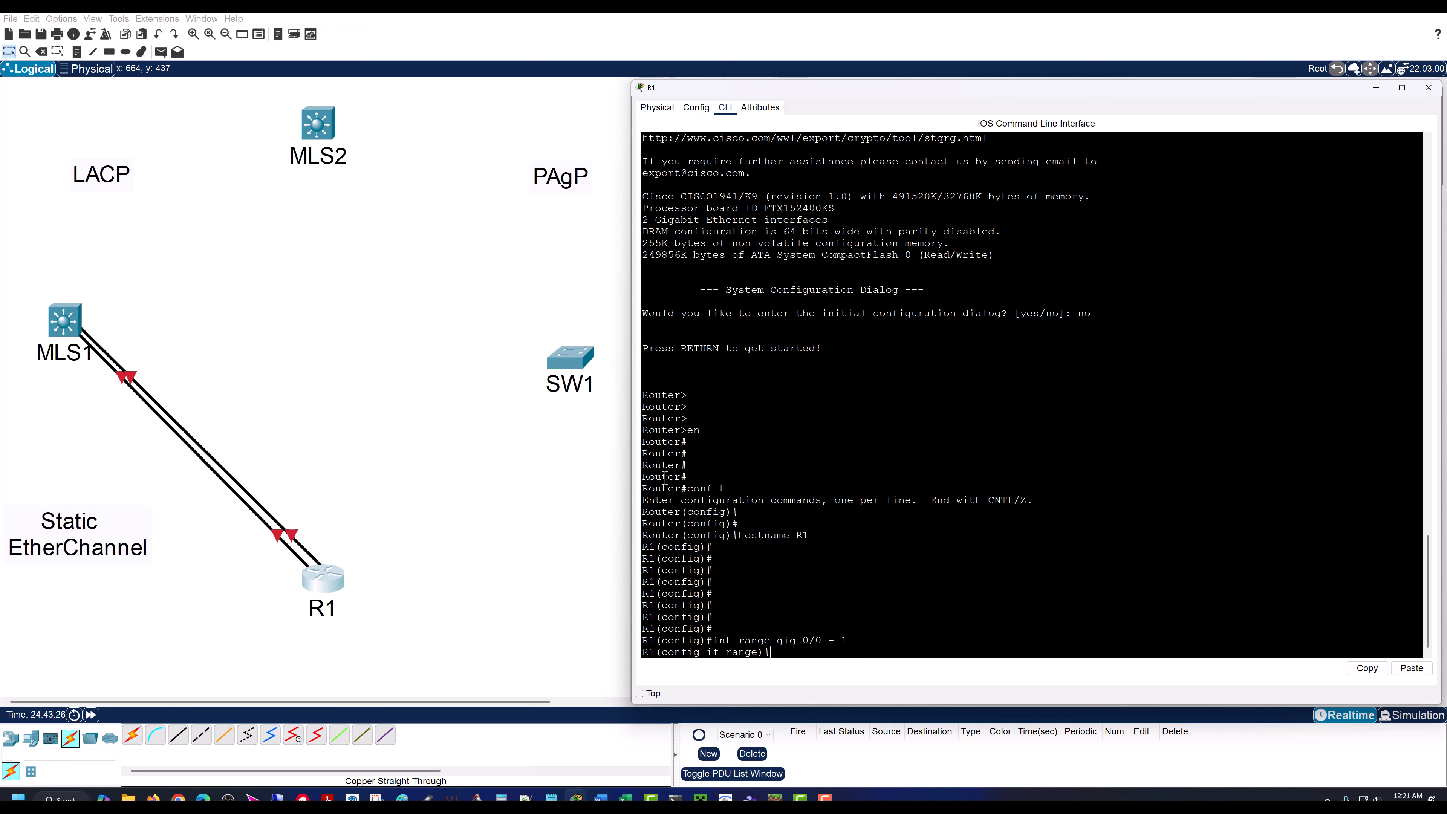
type("no shu")
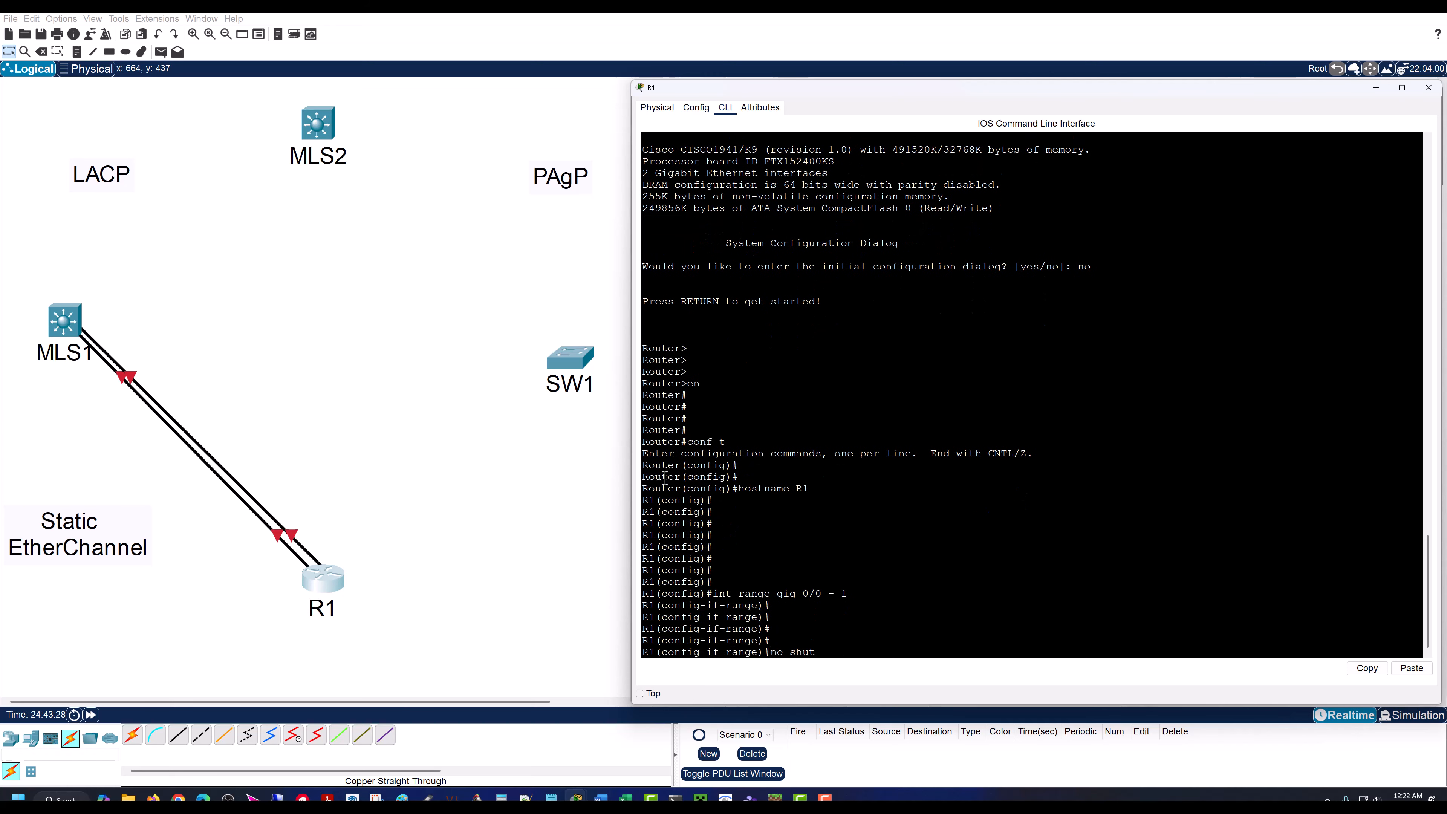
type("t")
key("Return")
key("Return")
key("Return")
key("Return")
key("Return")
key("Return")
key("Return")
key("Return")
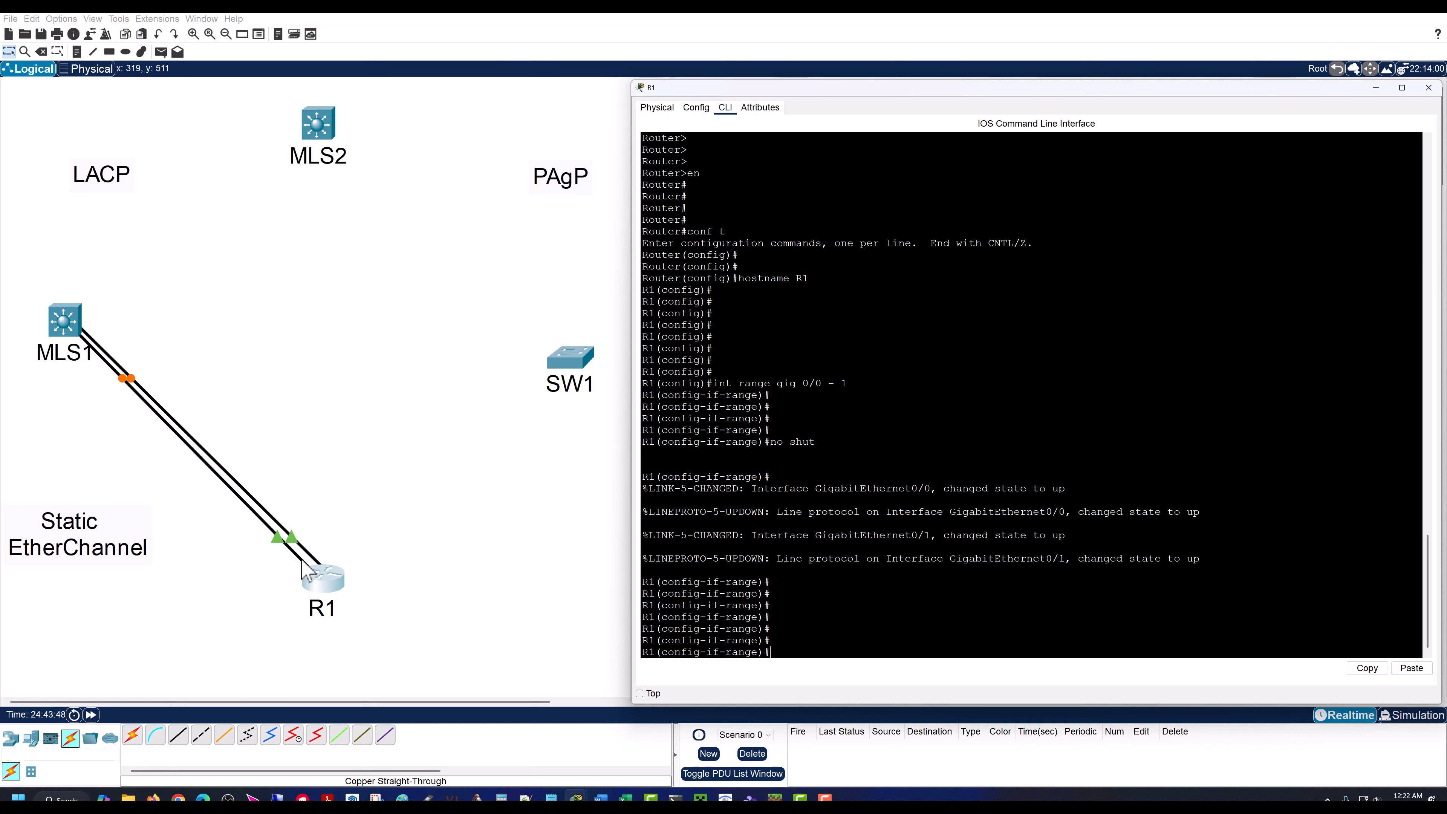
key("Return")
key("Return")
key("Return")
key("Return")
key("Return")
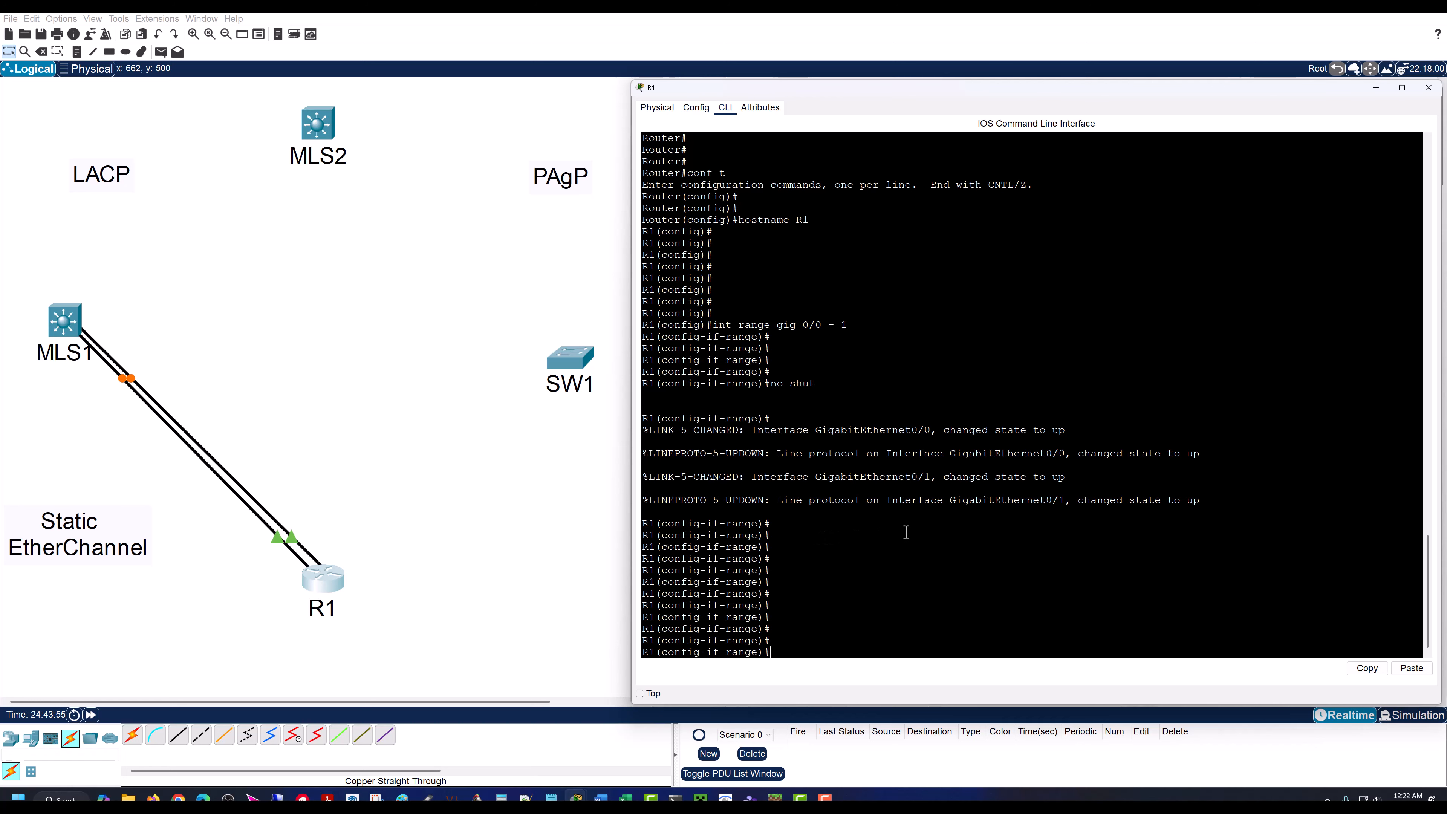
key("Return")
key("Return")
key("Return")
key("Return")
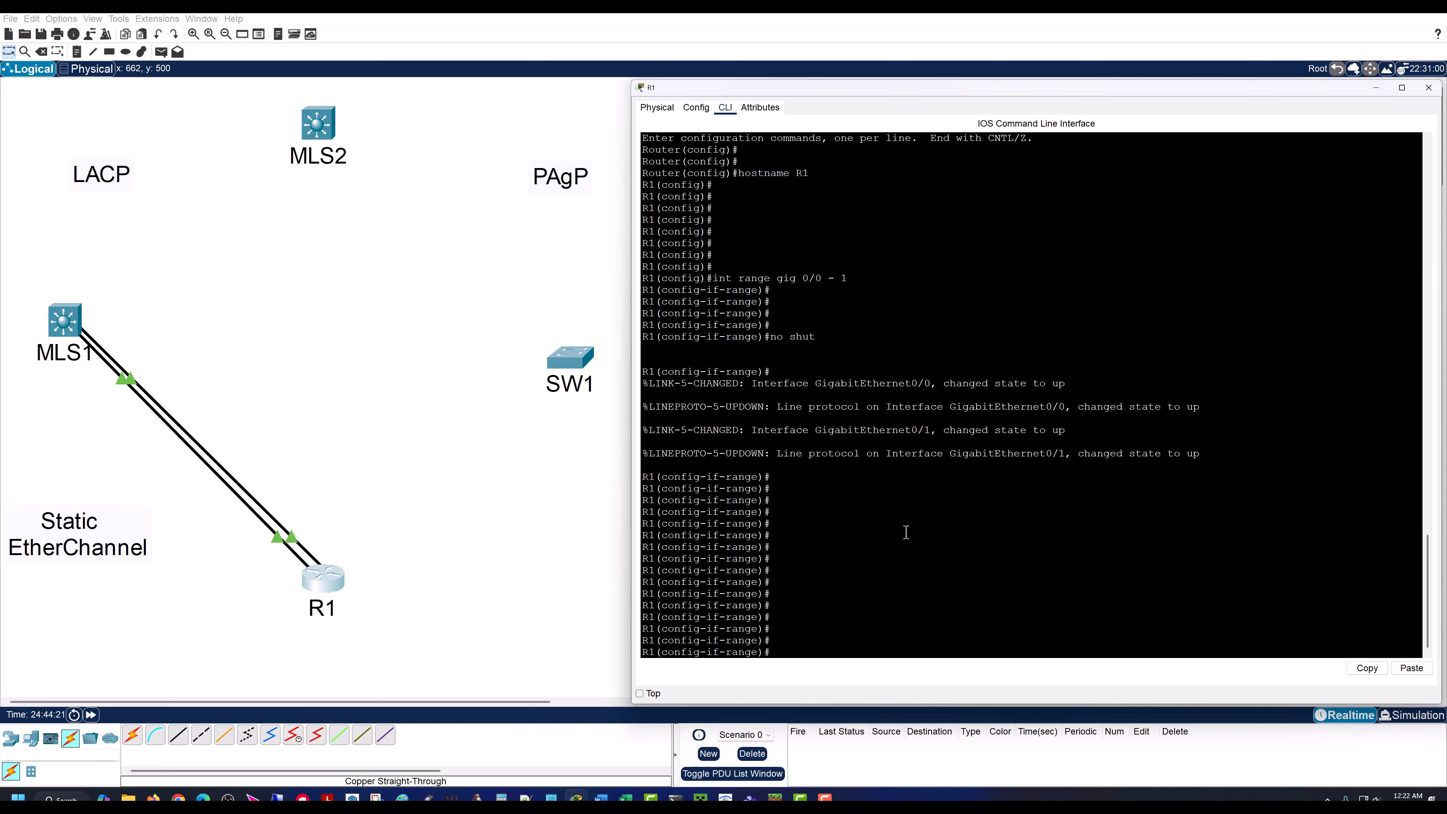
key("Return")
key("Return")
key("Return")
key("Return")
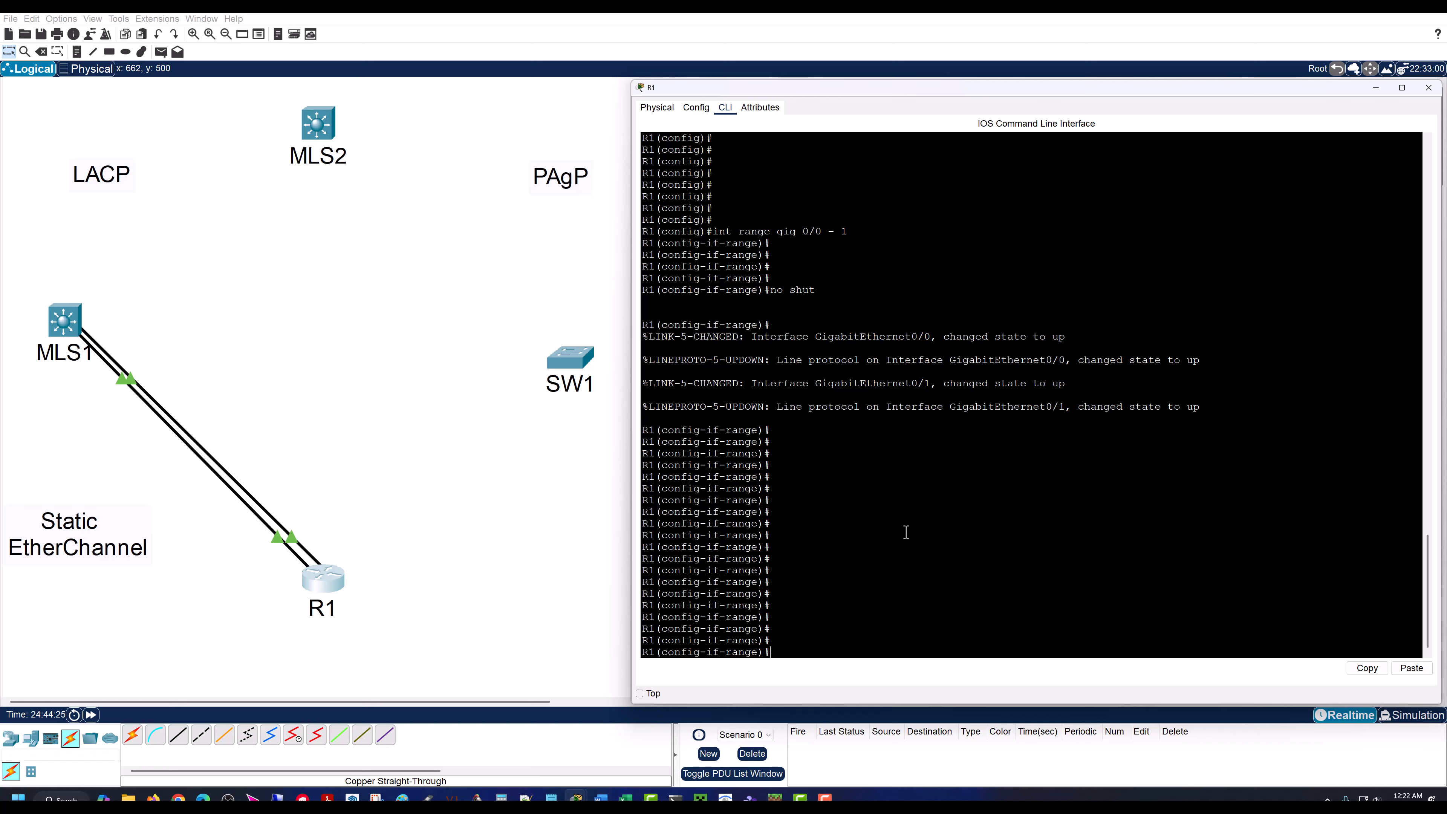
key("Return")
key("Return")
key("Return")
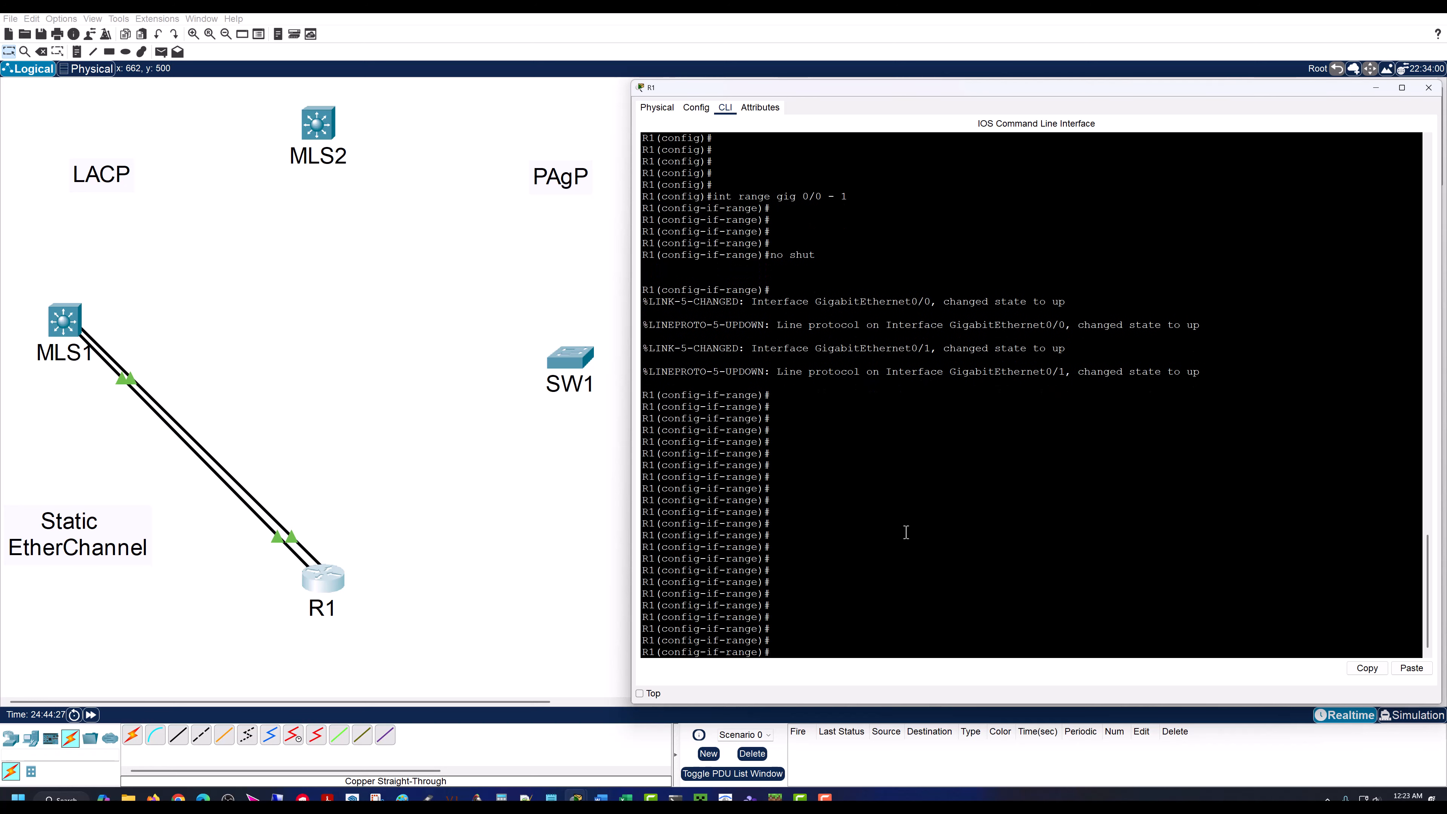
Step: Exit the interface range configuration on R1 back to global configuration mode
type("exit")
key("Return")
key("Return")
key("Return")
key("Return")
key("Return")
key("Return")
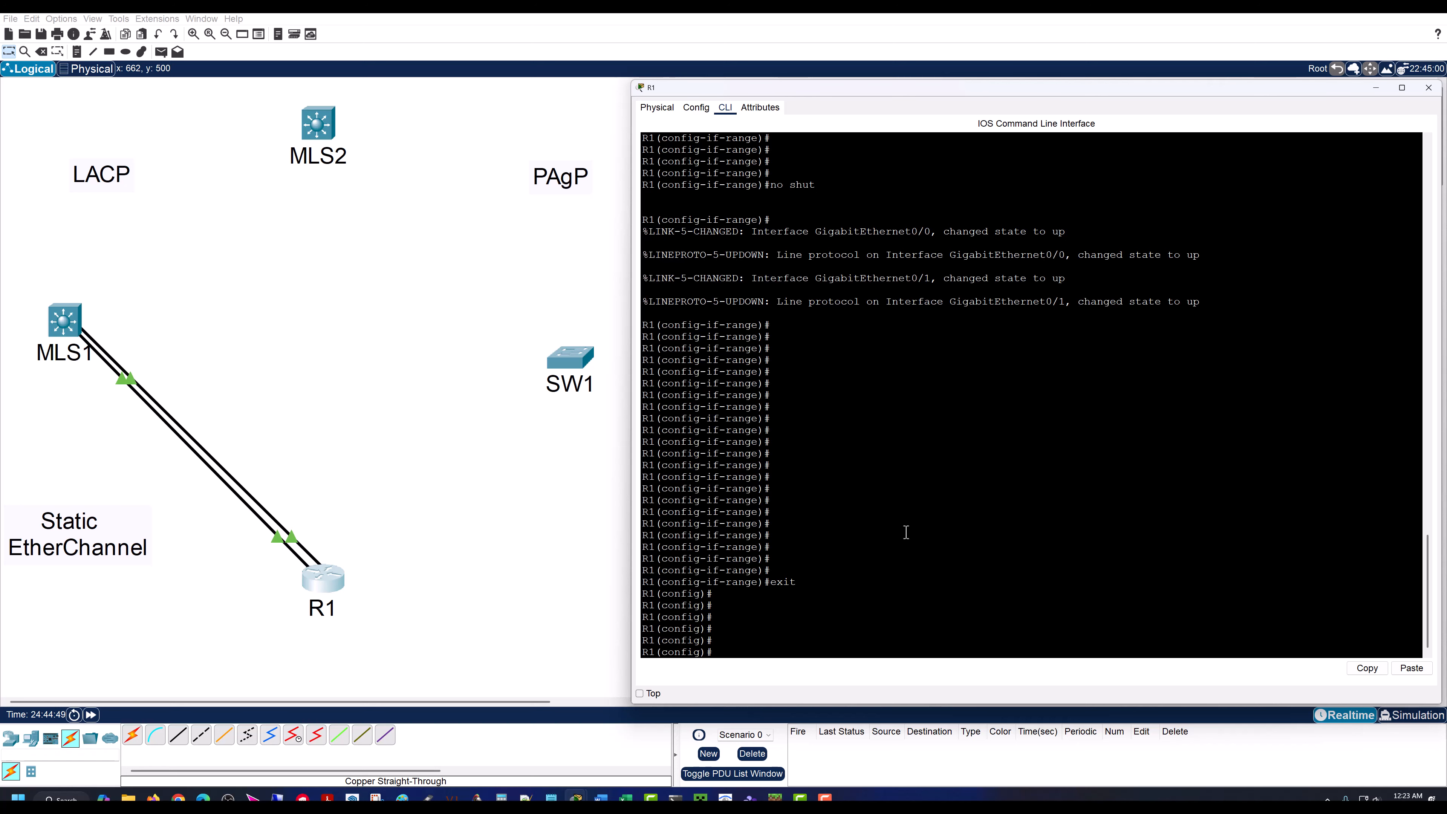
Step: Create port-channel interface po1 on R1 and return to global configuration mode
type("int por")
key("BackSpace")
type("1")
key("Return")
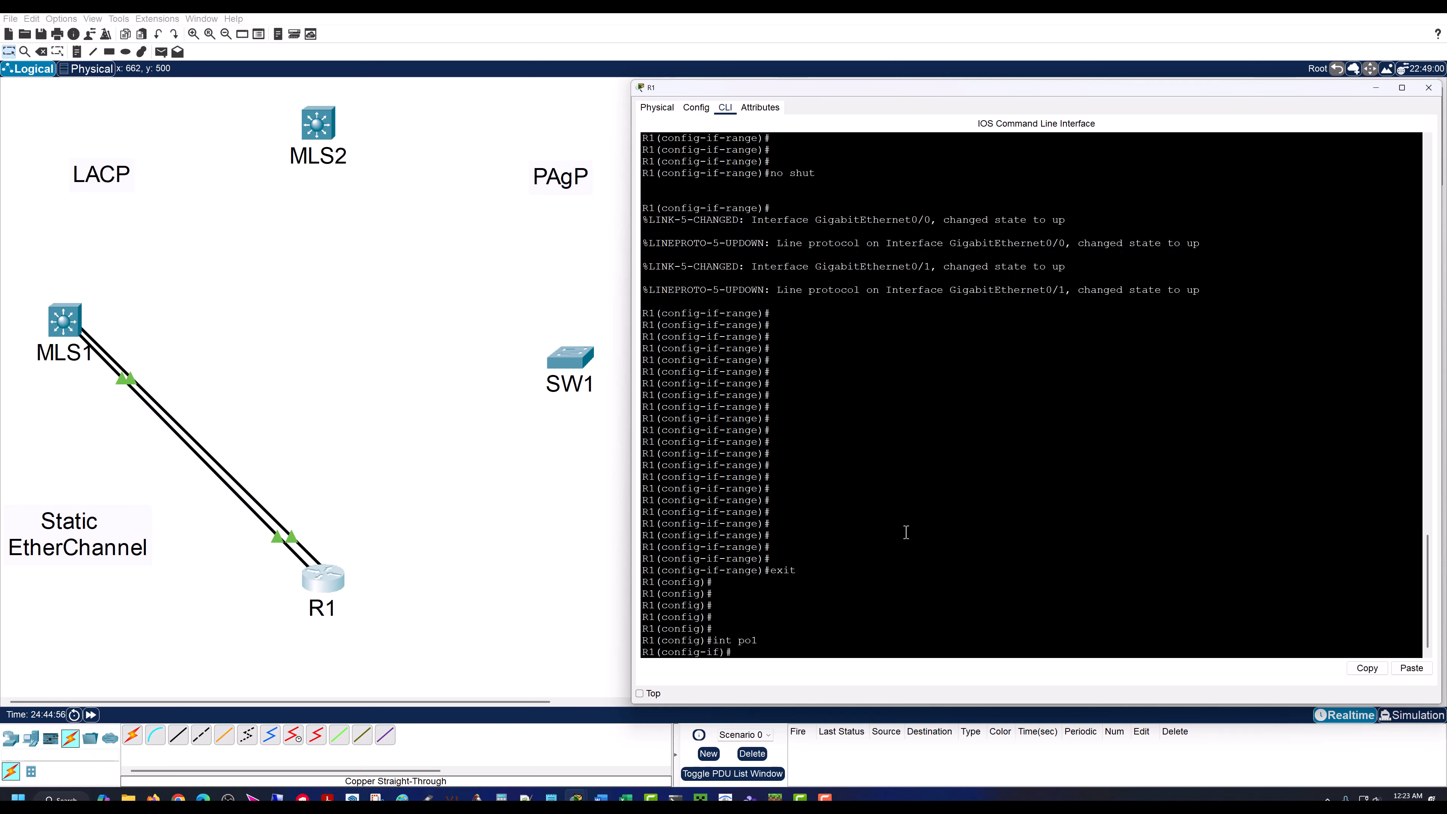
key("Return")
key("Return")
key("Return")
key("Return")
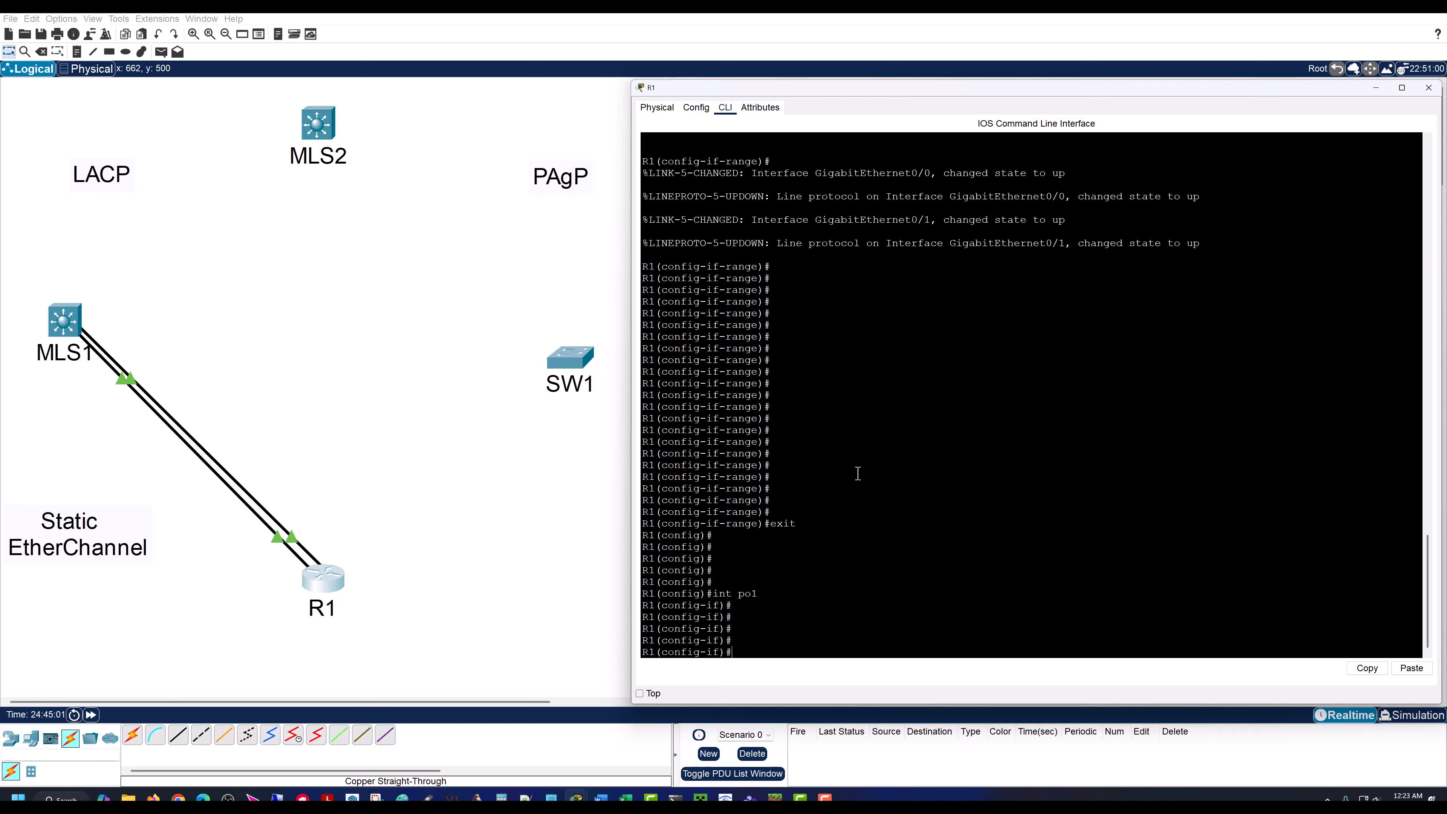
type("exit")
key("Return")
key("Return")
key("Return")
key("Return")
key("Return")
key("Return")
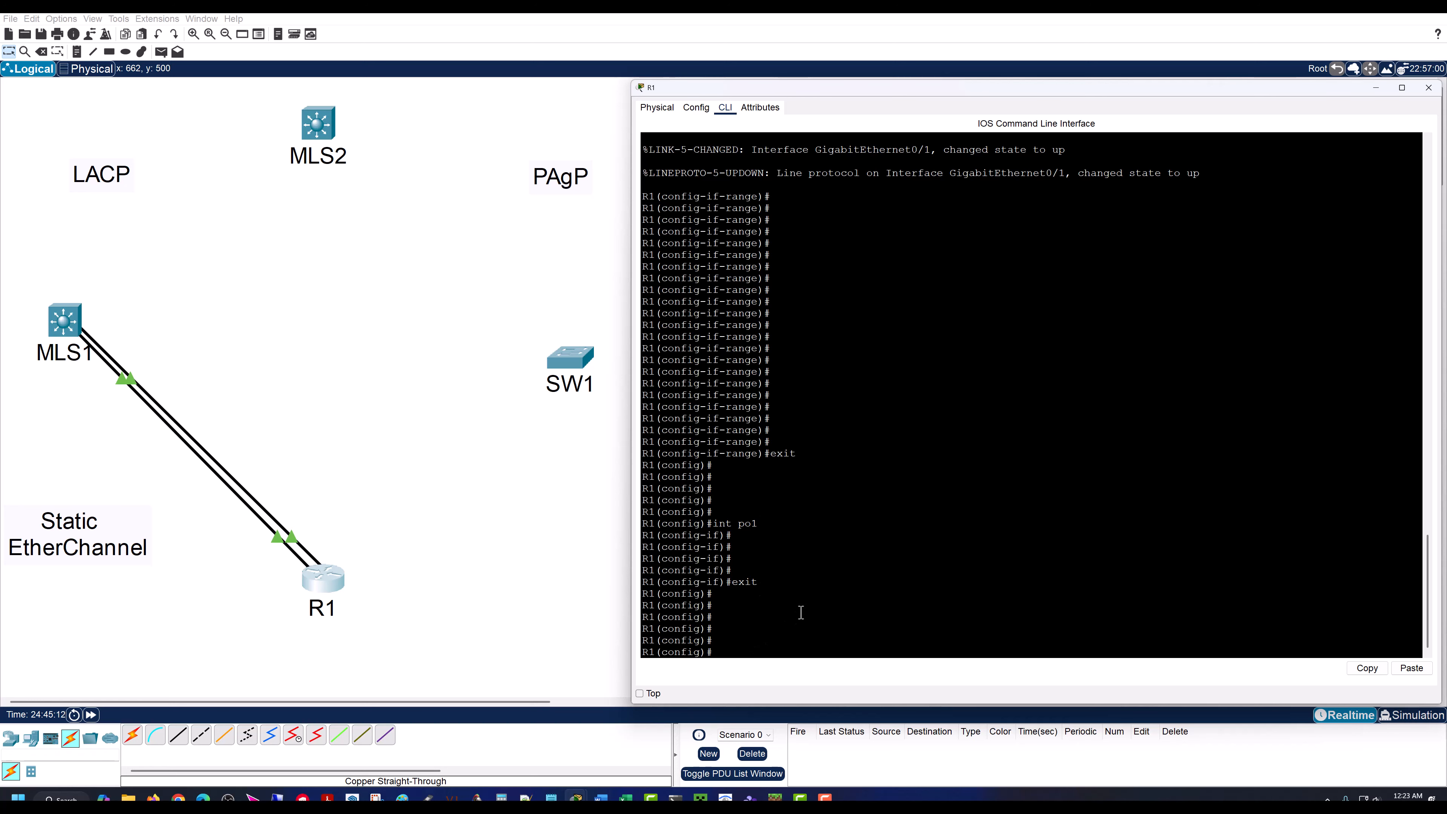
Step: Open interface range configuration for gig 0/0 - 1 on R1
type("int ra")
type("gig 0/0 - 1")
key("Return")
key("Return")
key("Return")
key("Return")
key("Return")
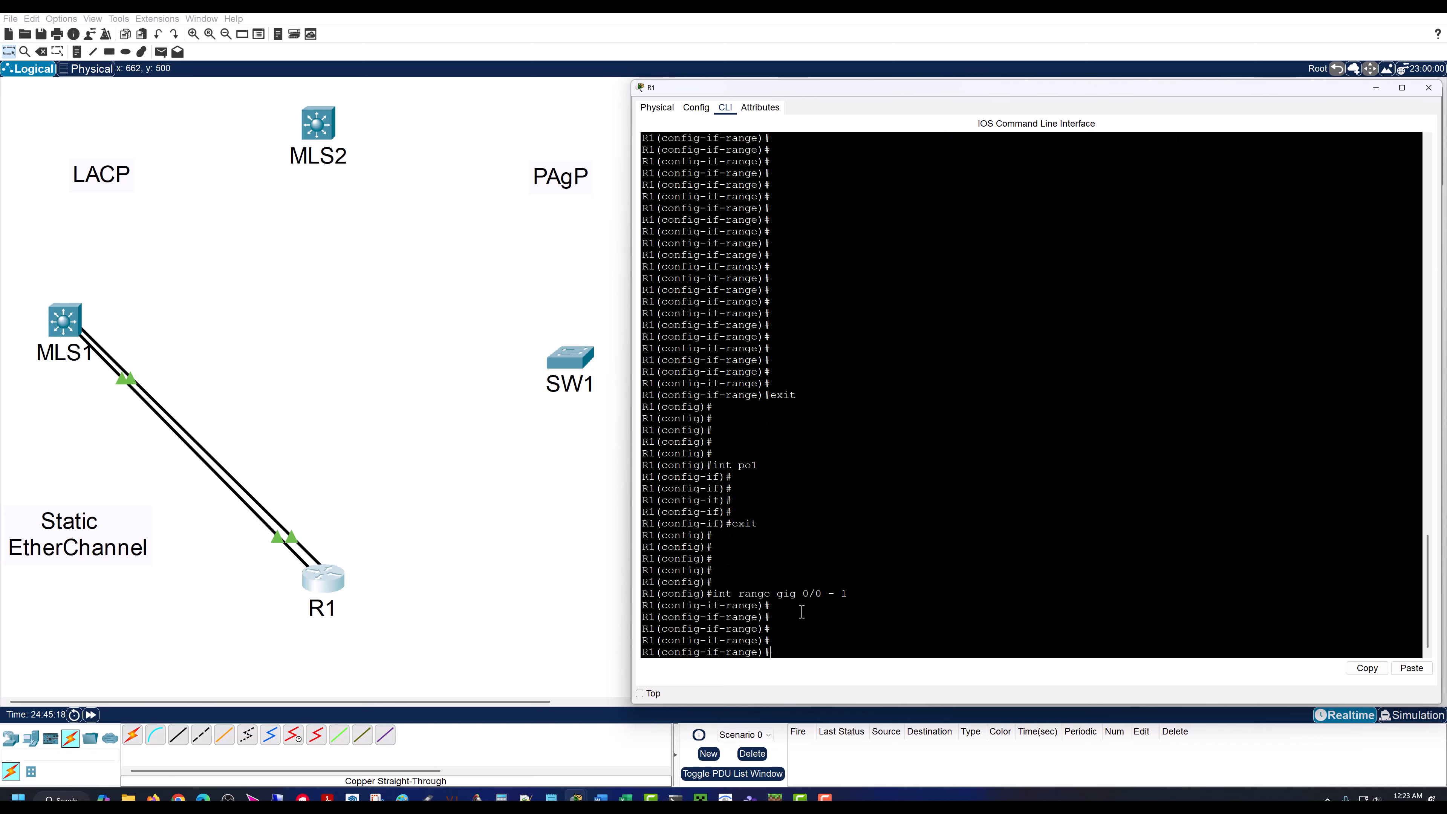
Step: Query the channel-group mode options on R1, and assign the gig 0/0 - 1 range to channel-group 1 without a mode
type("channel")
key("Tab")
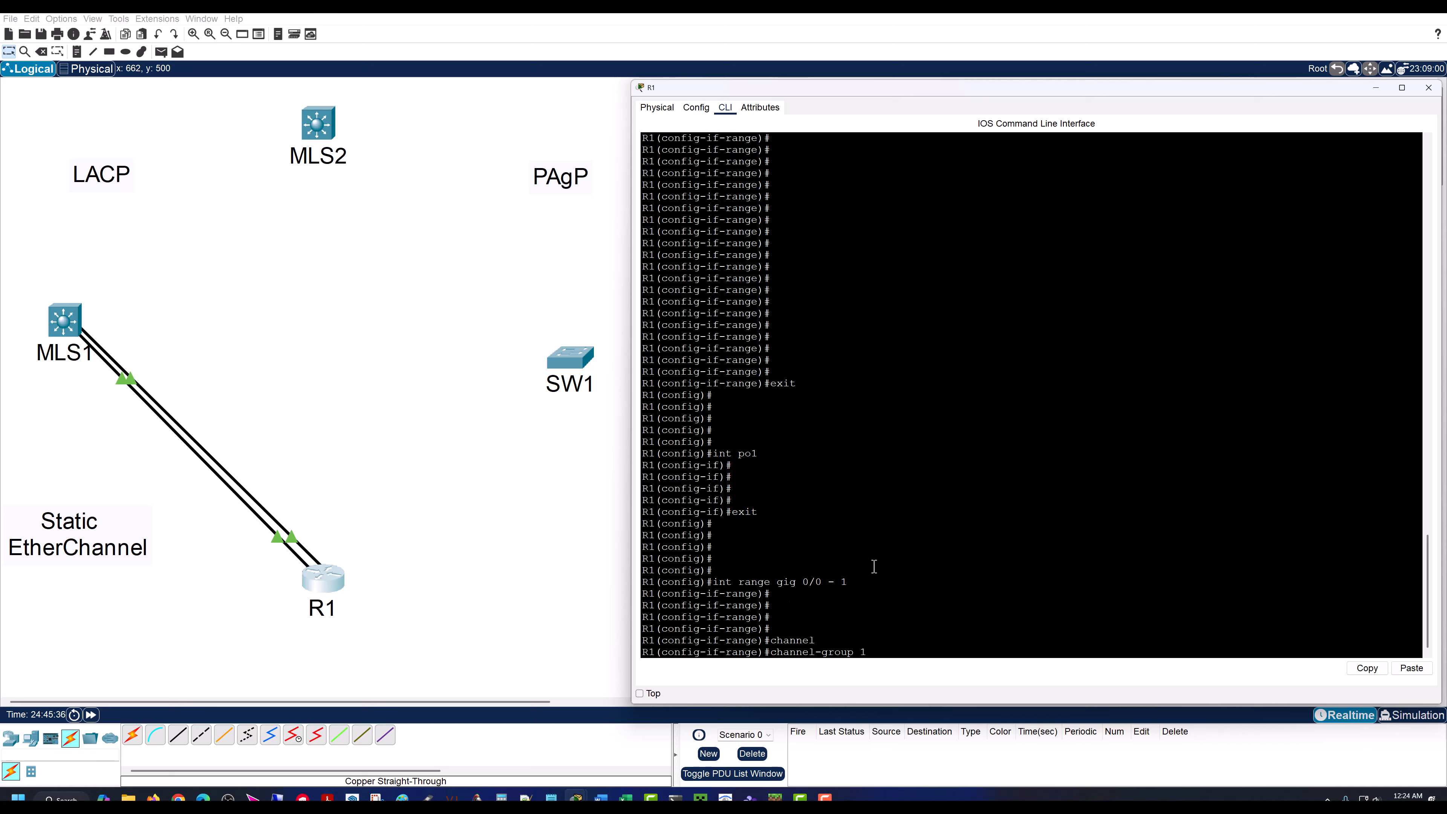
type("mode ?")
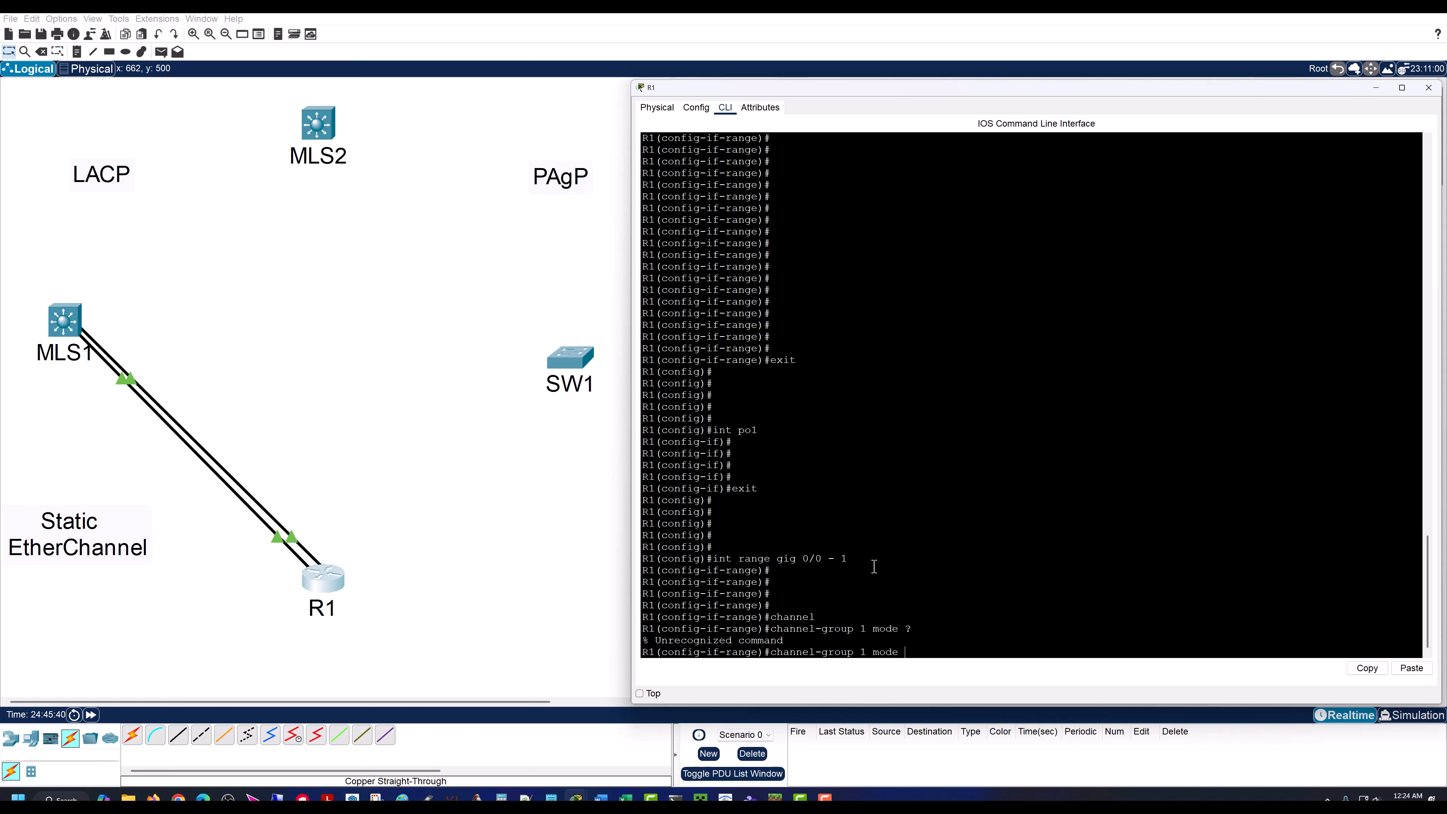
key("BackSpace")
key("BackSpace")
key("BackSpace")
key("Return")
key("Return")
key("Return")
key("Return")
key("Return")
key("Return")
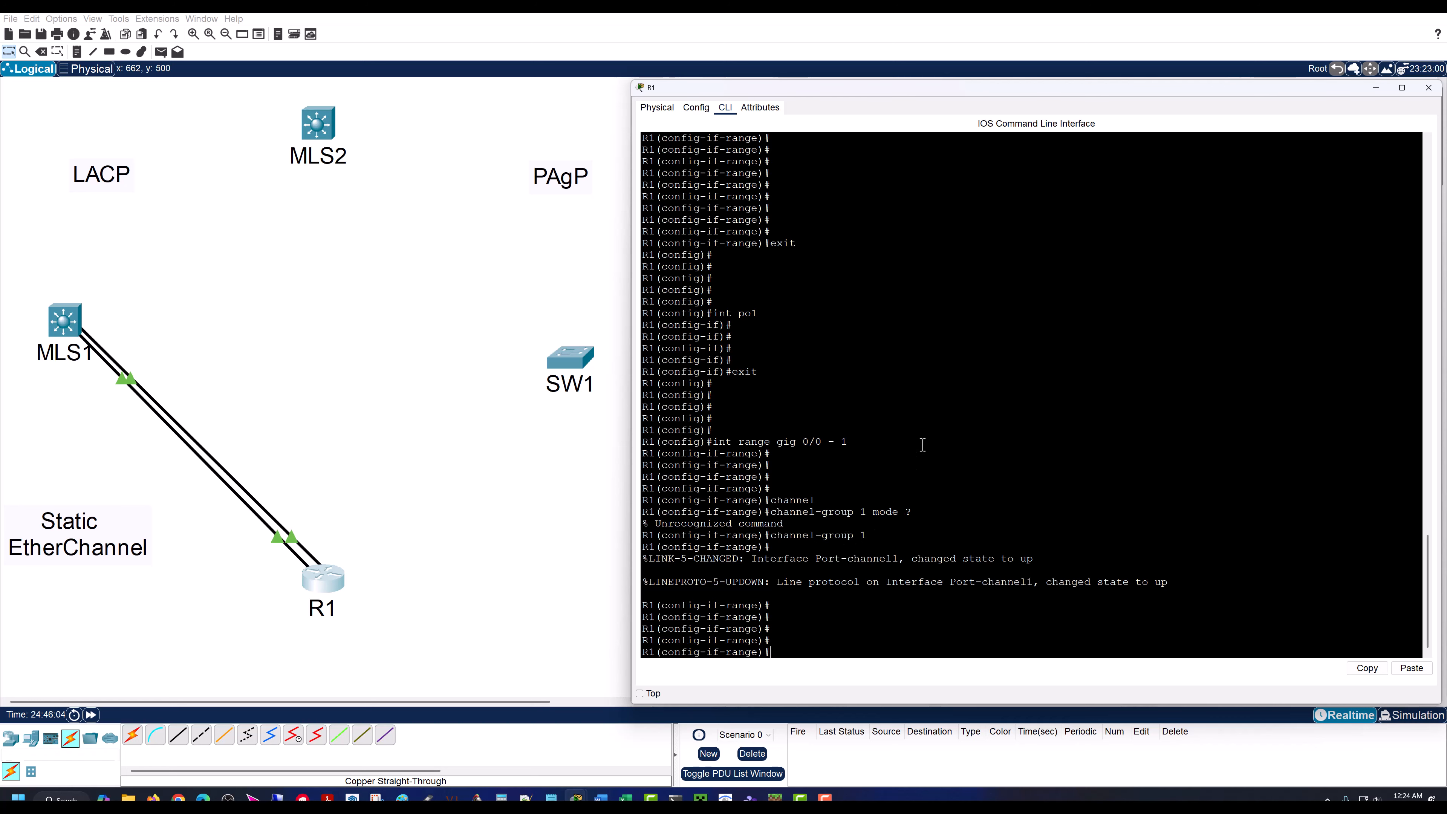
key("Return")
key("Return")
key("Return")
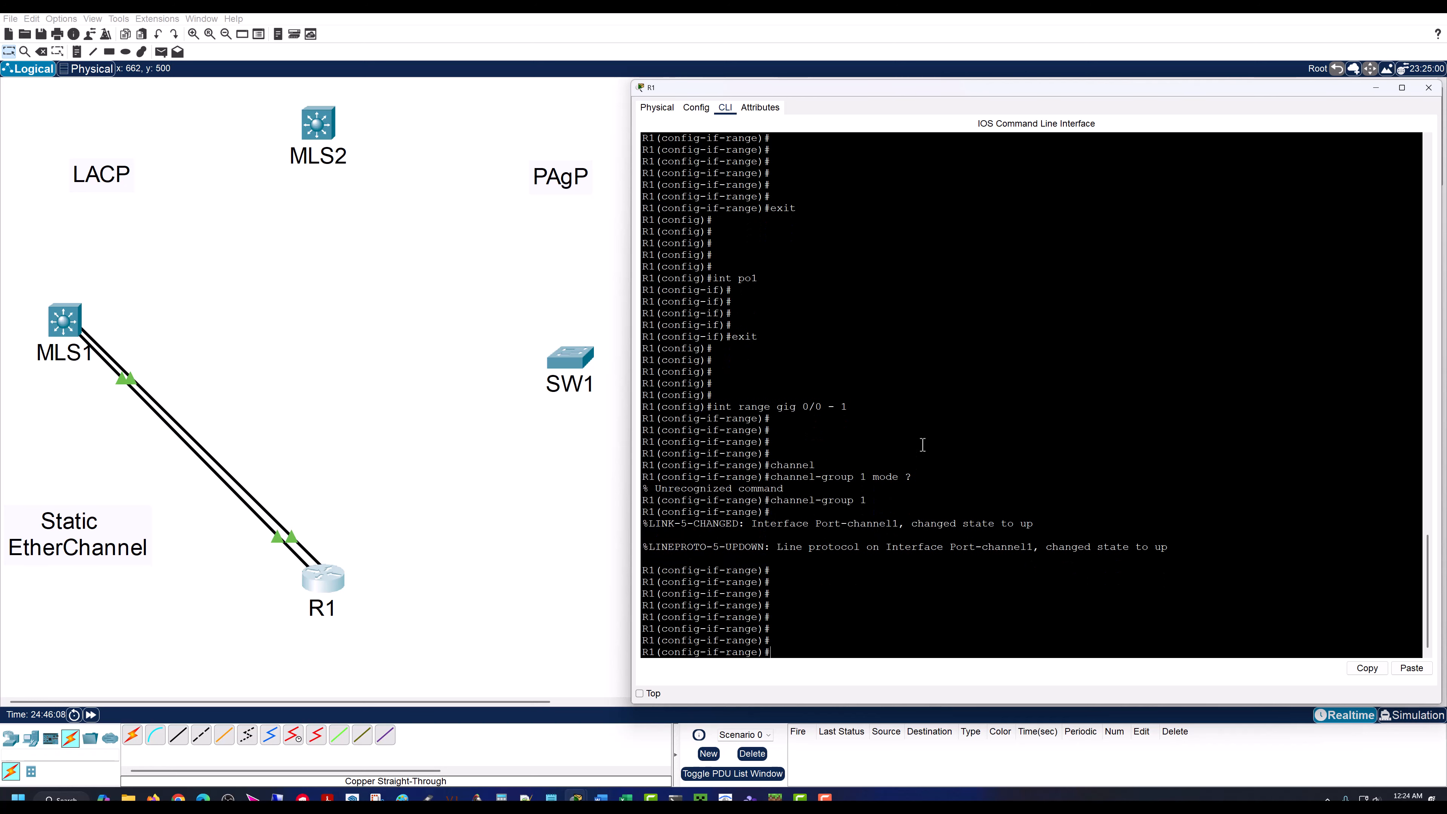
Step: Show R1's brief IP interface summary and examine the Port-channel1, GigabitEthernet0/0 and GigabitEthernet0/1 rows
type("do sh ip int br")
key("Return")
key("Return")
key("Return")
key("Return")
key("Return")
key("Return")
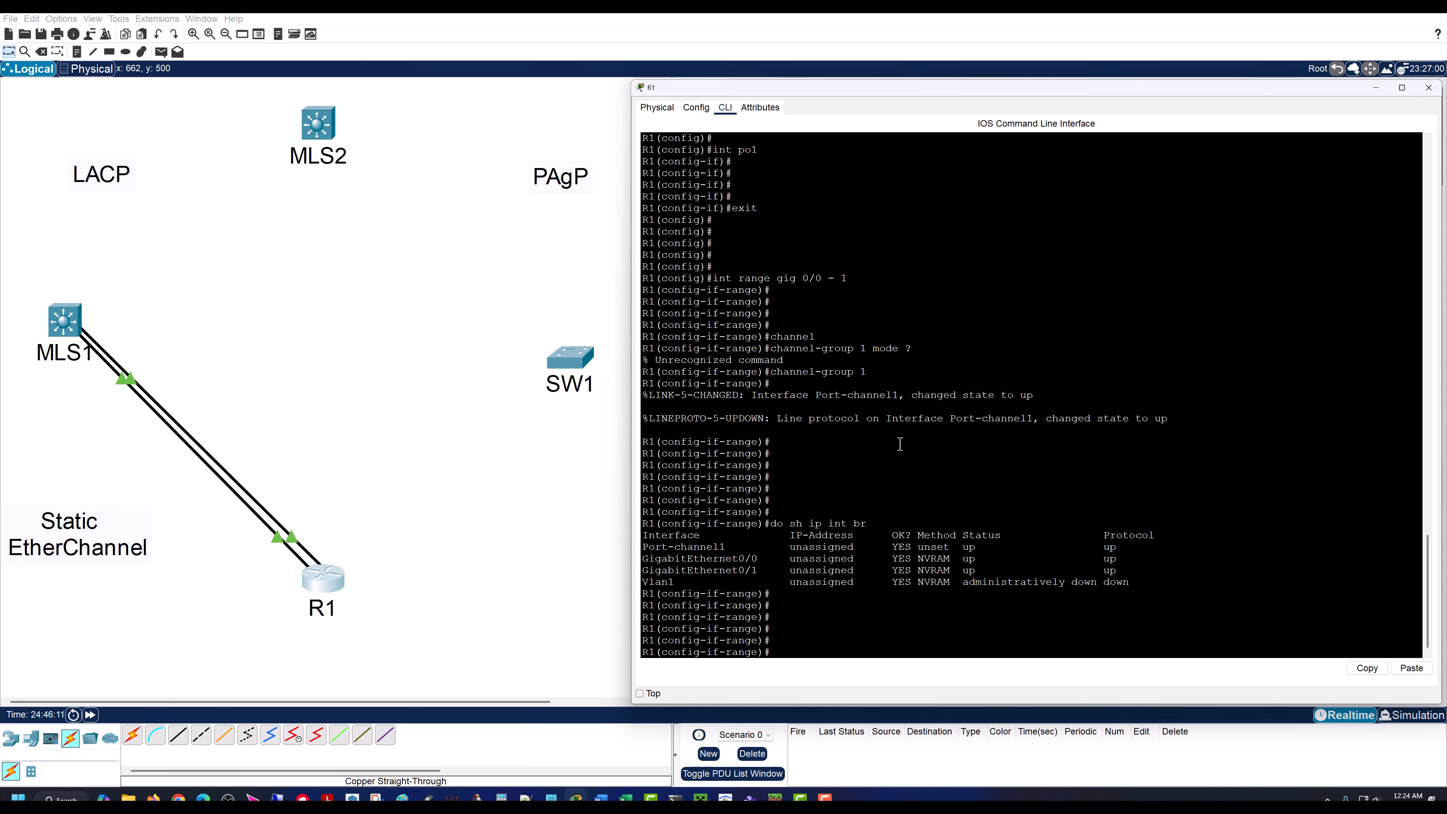
left_click_drag(642, 548, 1122, 548)
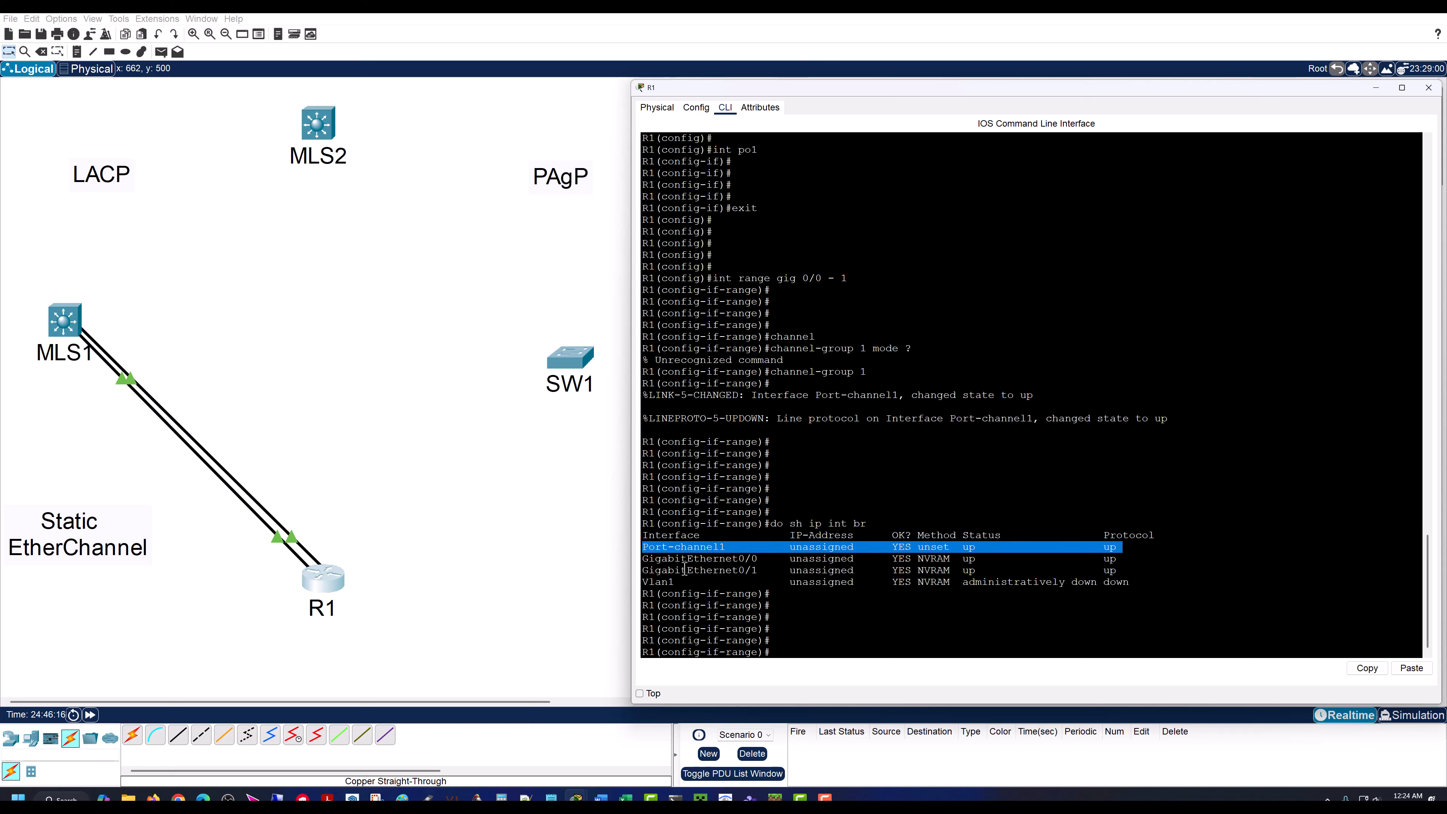
left_click_drag(643, 560, 1123, 570)
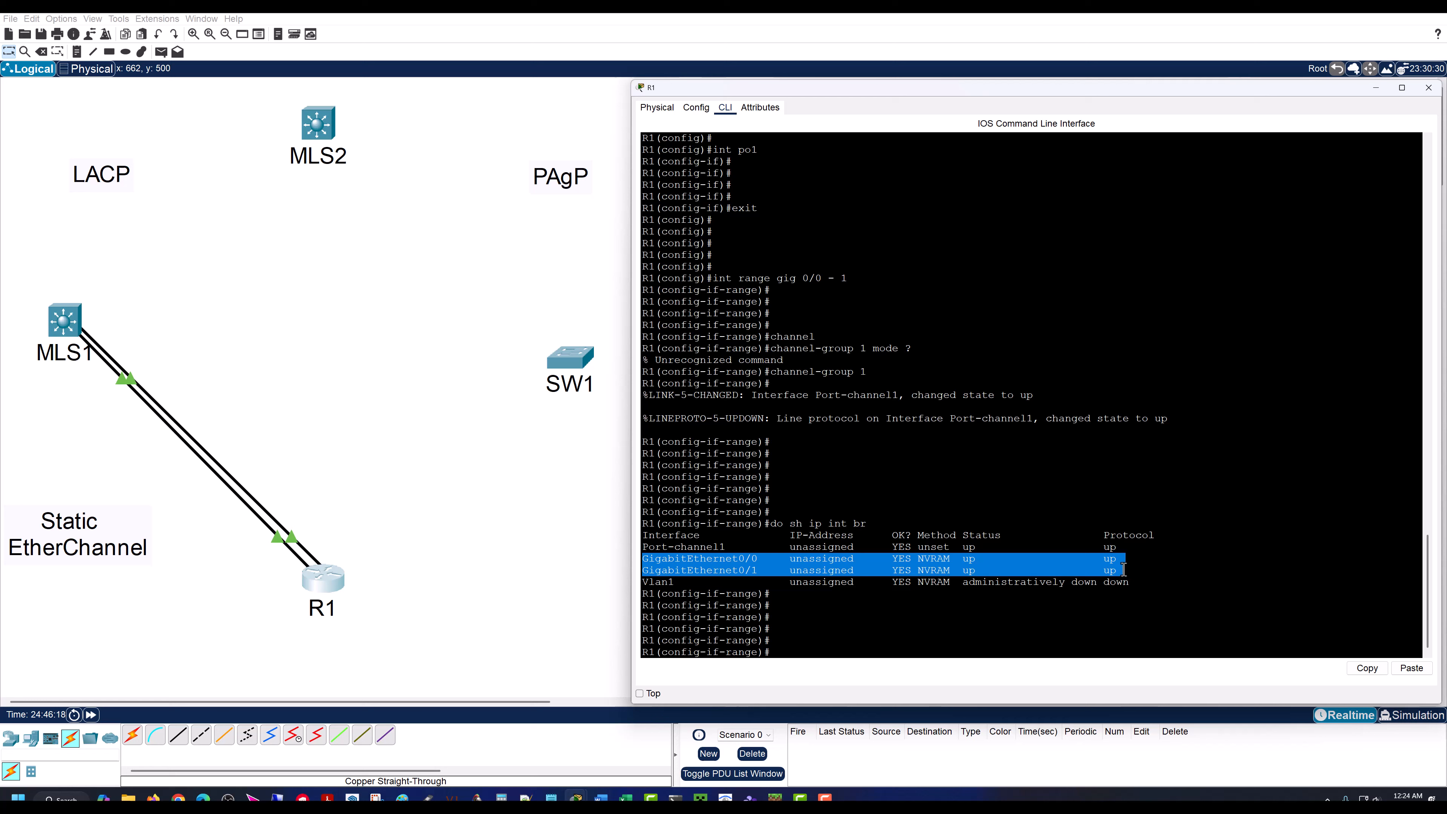
left_click(706, 561)
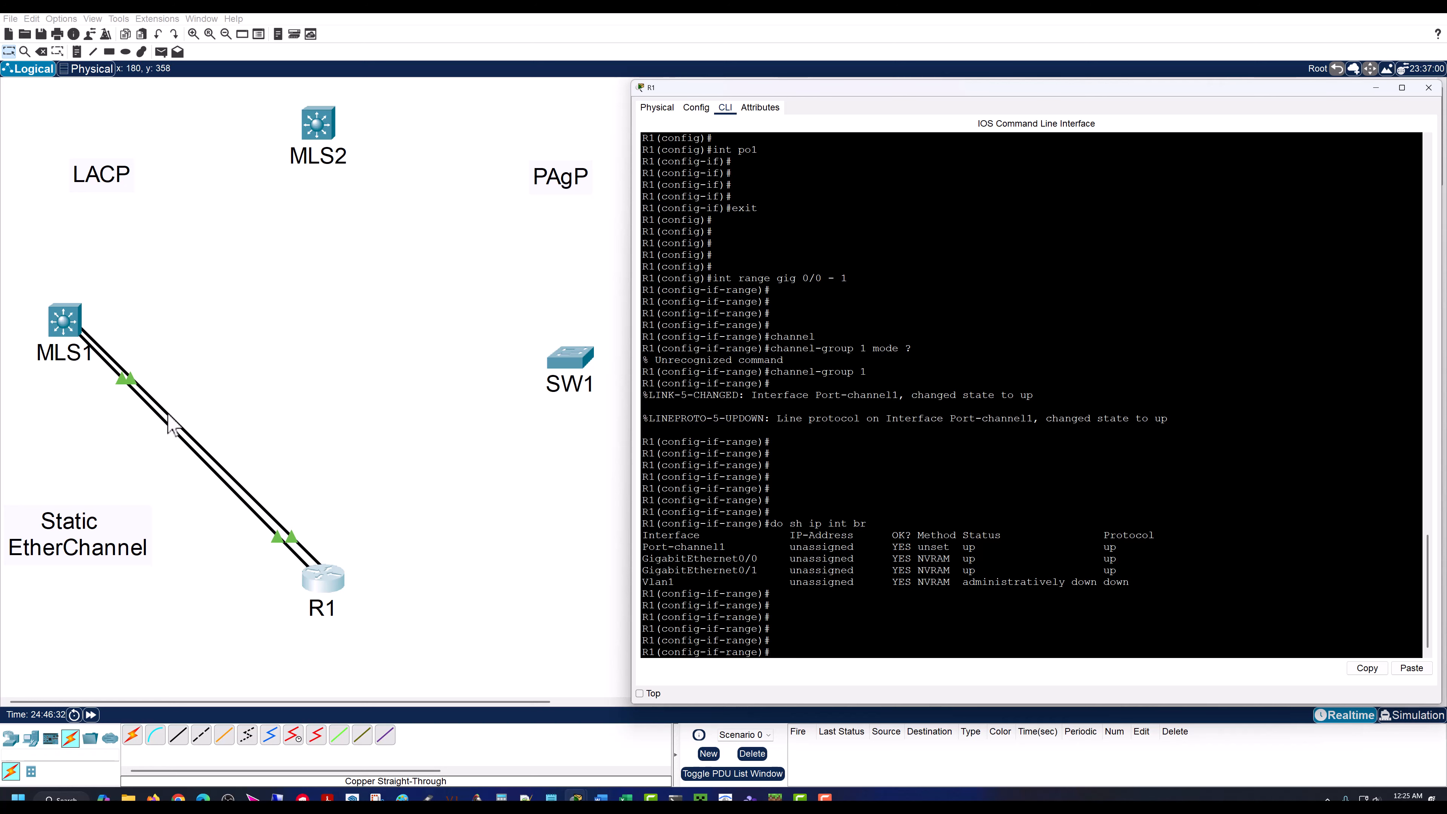
left_click(797, 640)
key("Return")
key("Return")
key("Return")
key("Return")
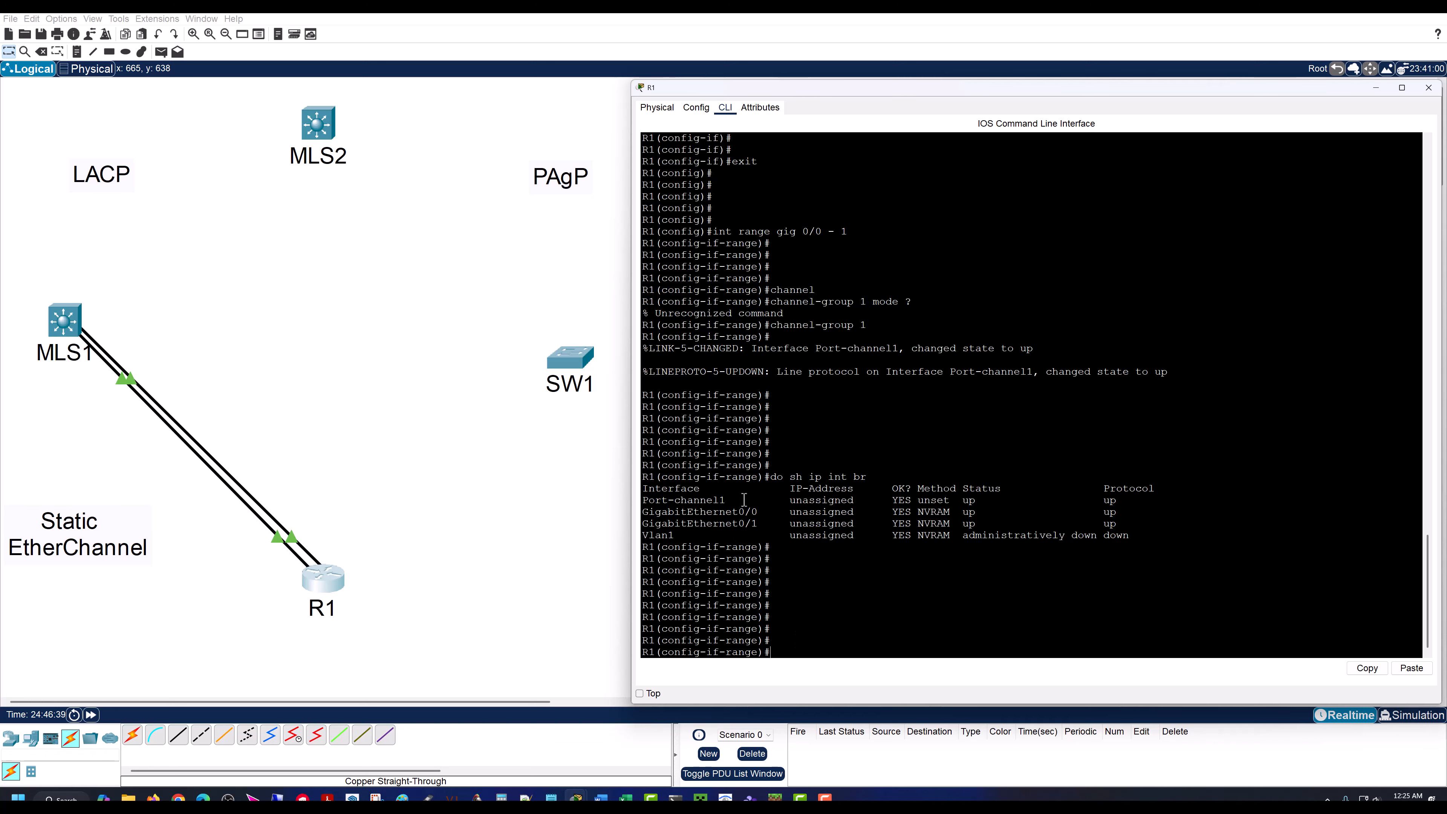
Step: Exit R1's interface range configuration to global configuration mode
type("exit")
key("Return")
key("Return")
key("Return")
key("Return")
key("Return")
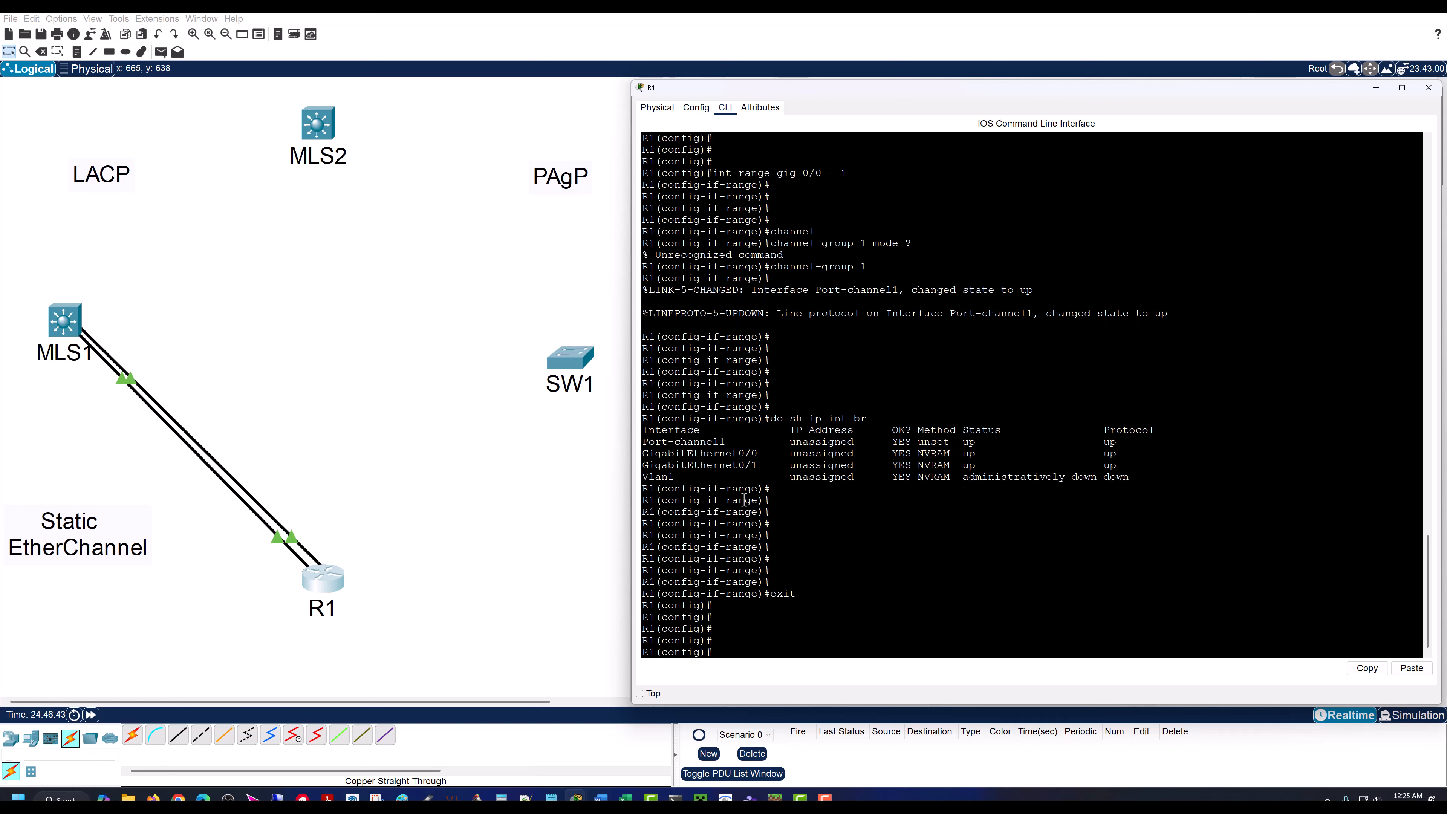
Step: Enter interface po1 configuration on R1 and start an ip address command without submitting it
type("int port-")
key("Tab")
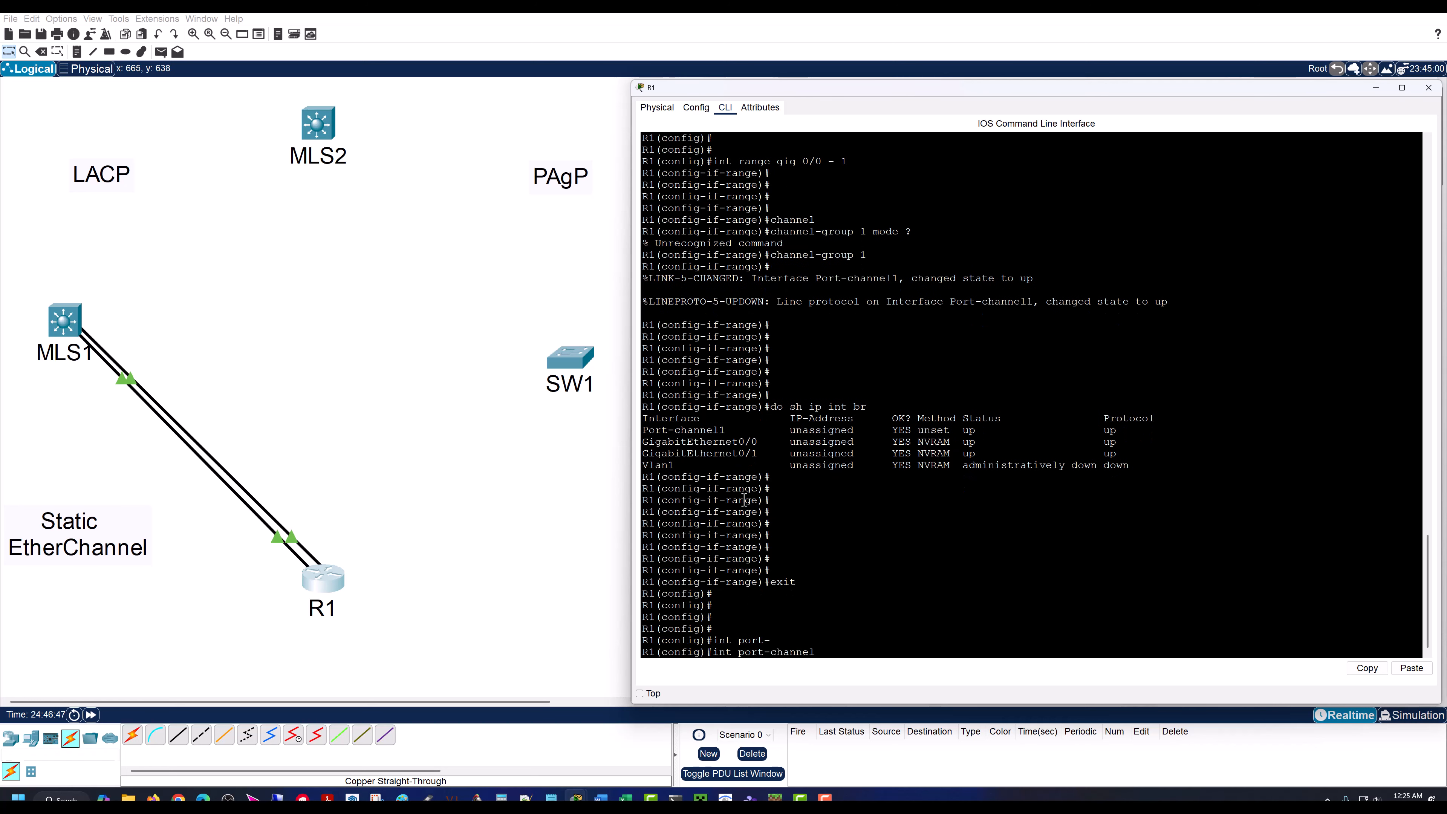
key("BackSpace")
key("BackSpace")
key("BackSpace")
key("BackSpace")
key("BackSpace")
key("BackSpace")
key("BackSpace")
key("BackSpace")
key("BackSpace")
key("Return")
key("Return")
key("Return")
key("Return")
key("Return")
key("Return")
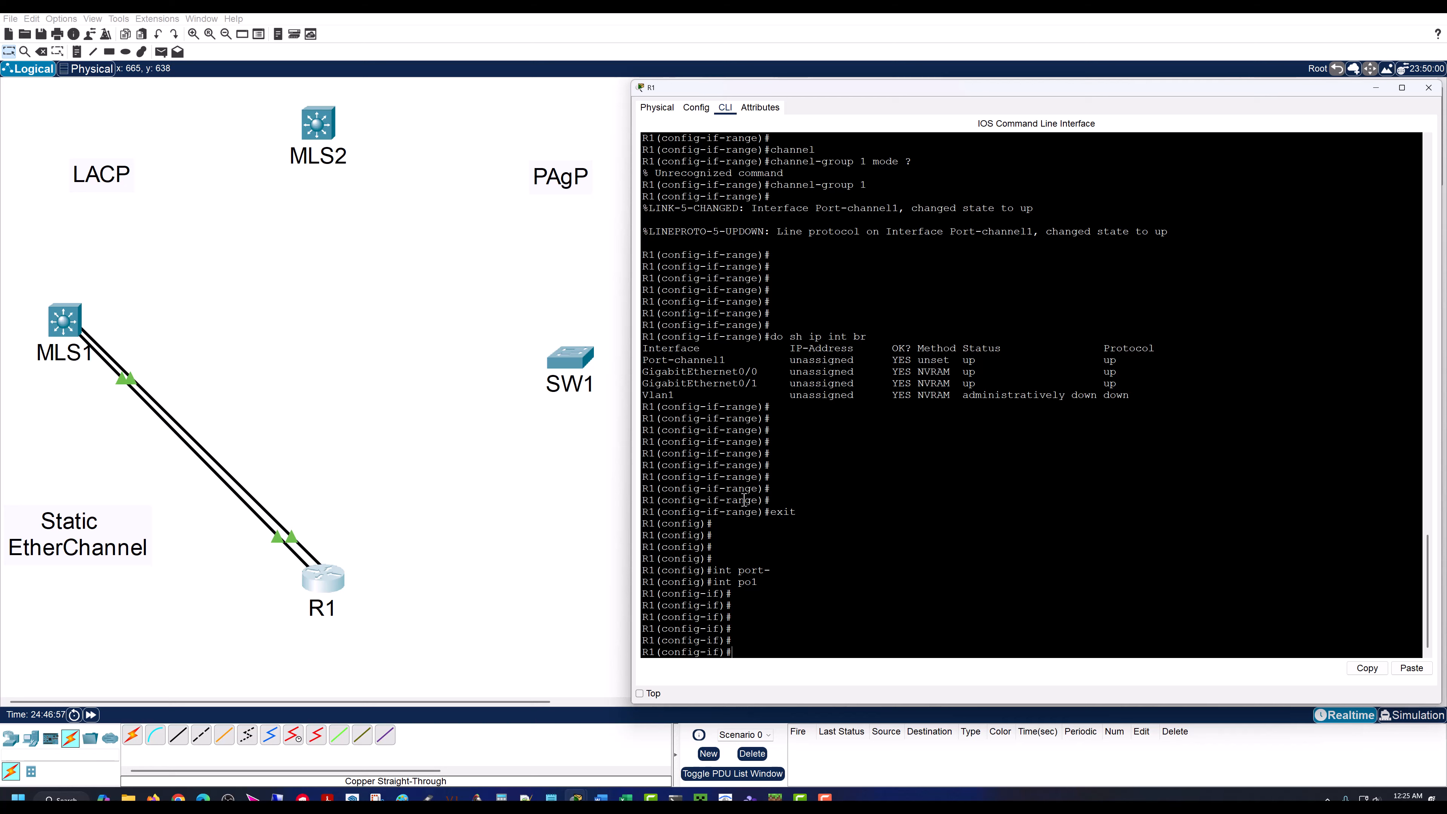
type("ip address")
Step: Place a note reading 192.168.255.0 / 30 across the middle of the MLS1–R1 links
left_click(78, 52)
left_click(167, 448)
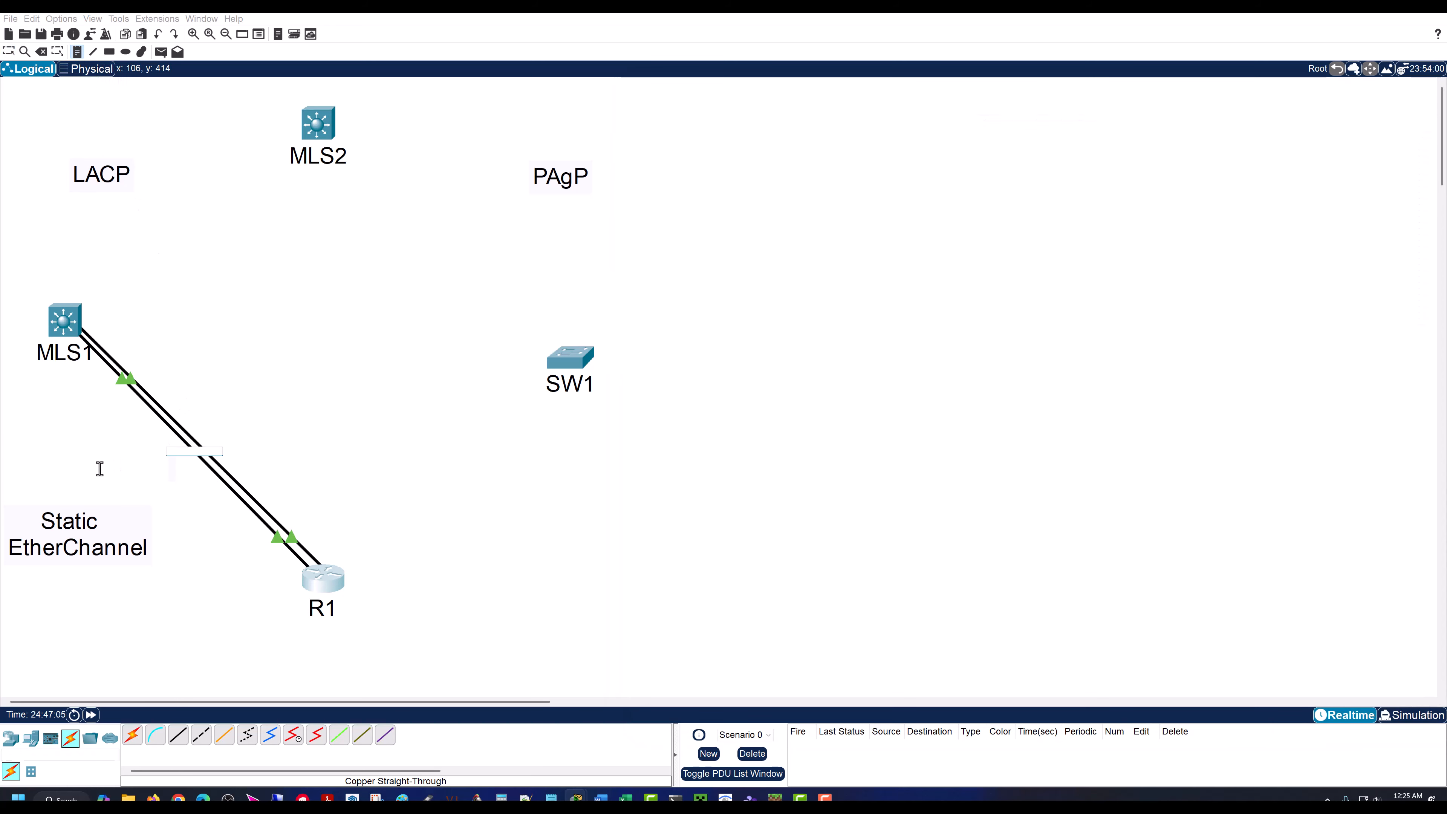
type("192.168.255.0 / 30")
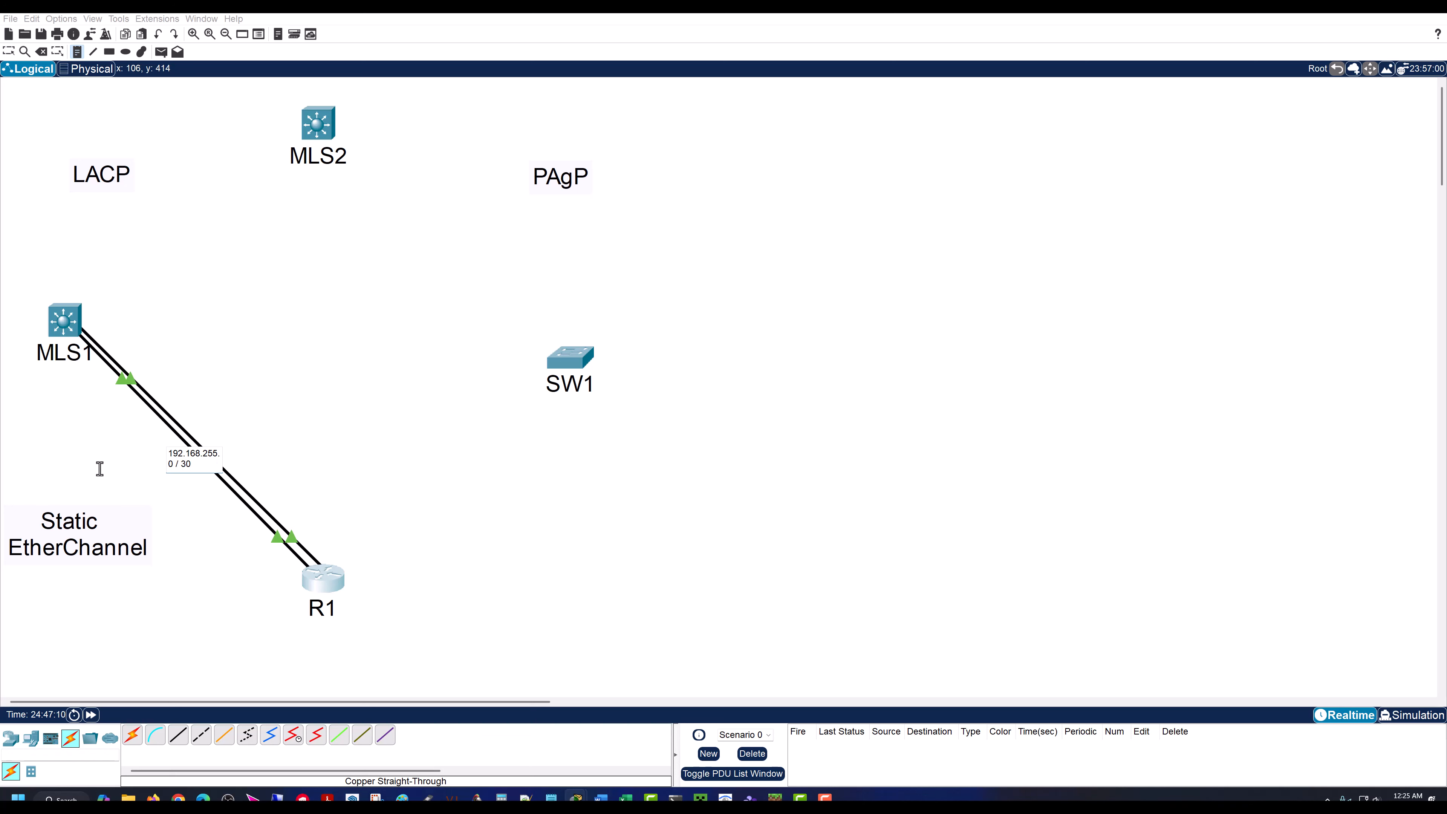
left_click(318, 431)
key("Escape")
left_click_drag(326, 470, 251, 461)
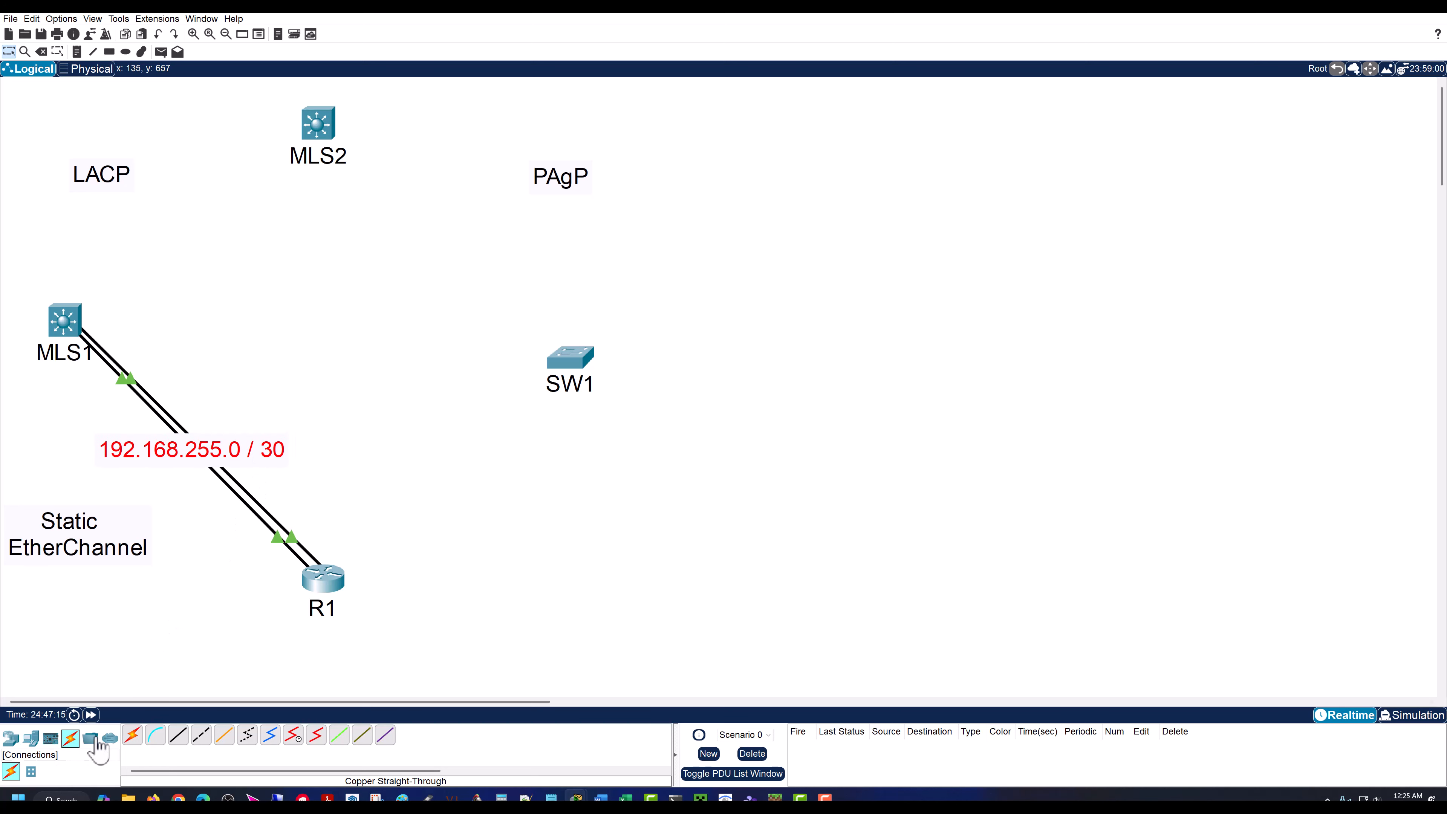
Step: Add host address notes .1 just below MLS1 and .2 just above R1
left_click(77, 52)
left_click(79, 377)
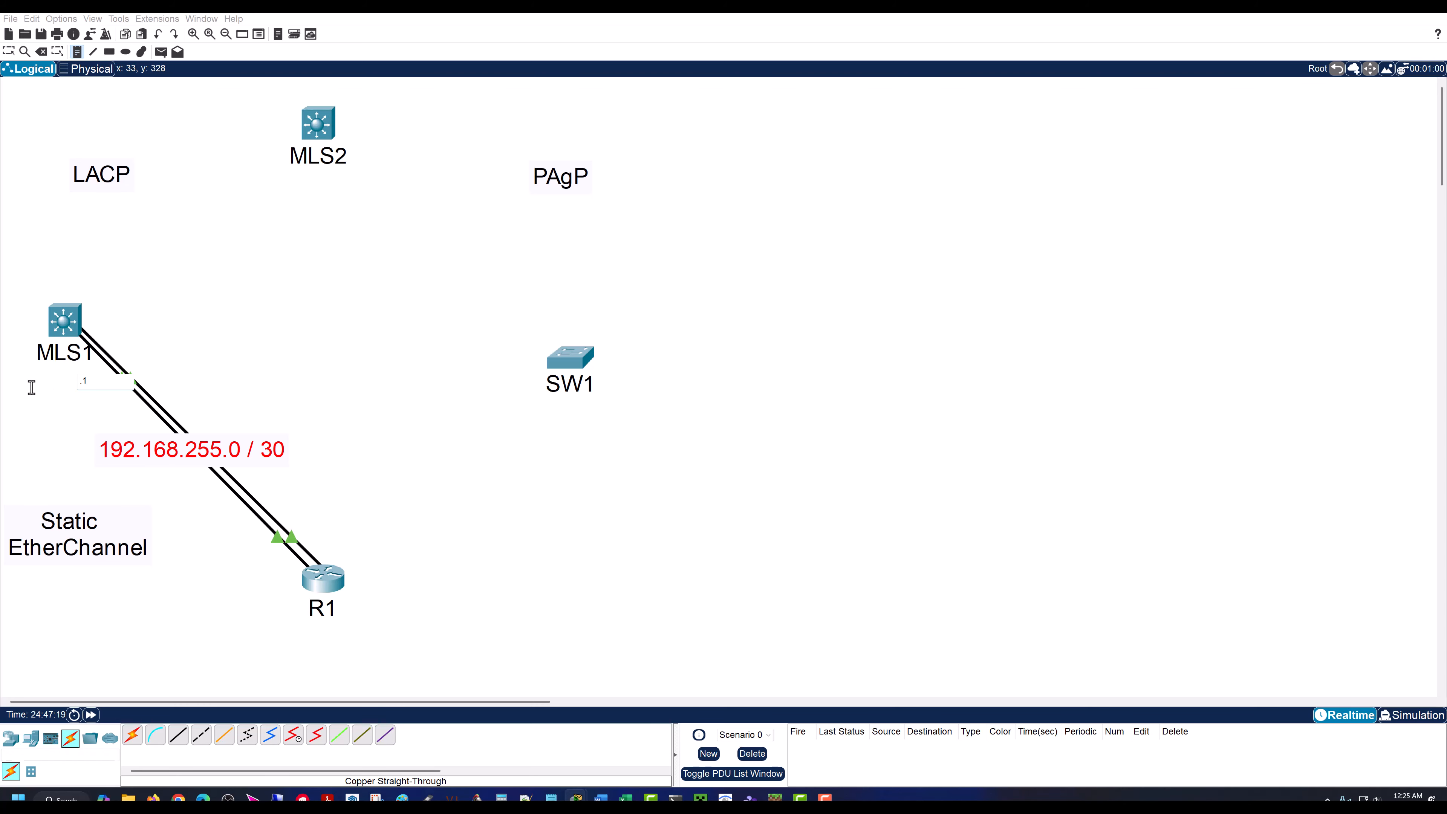
type(".1")
left_click(268, 566)
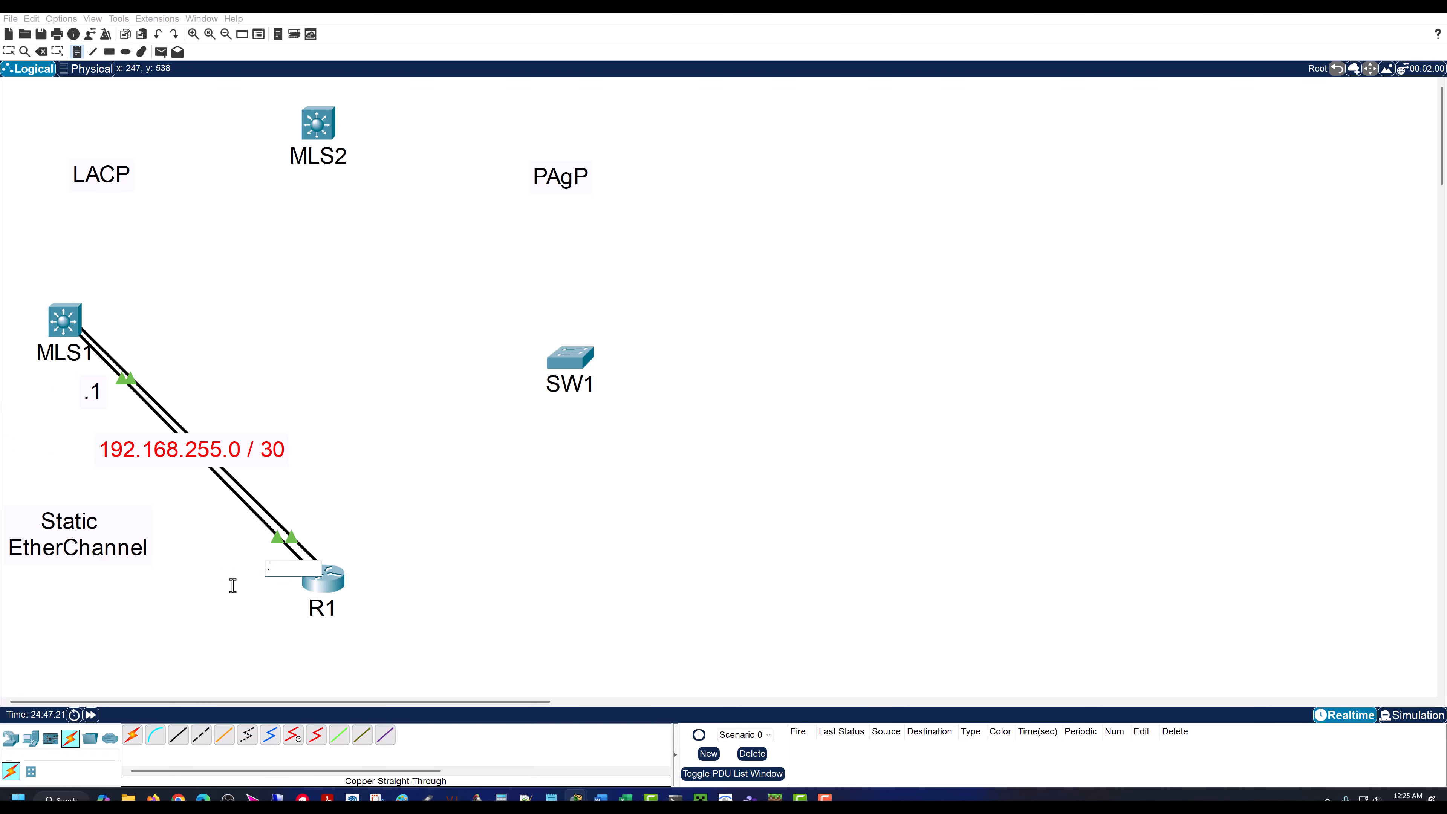
type(".2")
key("Escape")
left_click_drag(275, 593, 325, 552)
left_click_drag(94, 397, 83, 385)
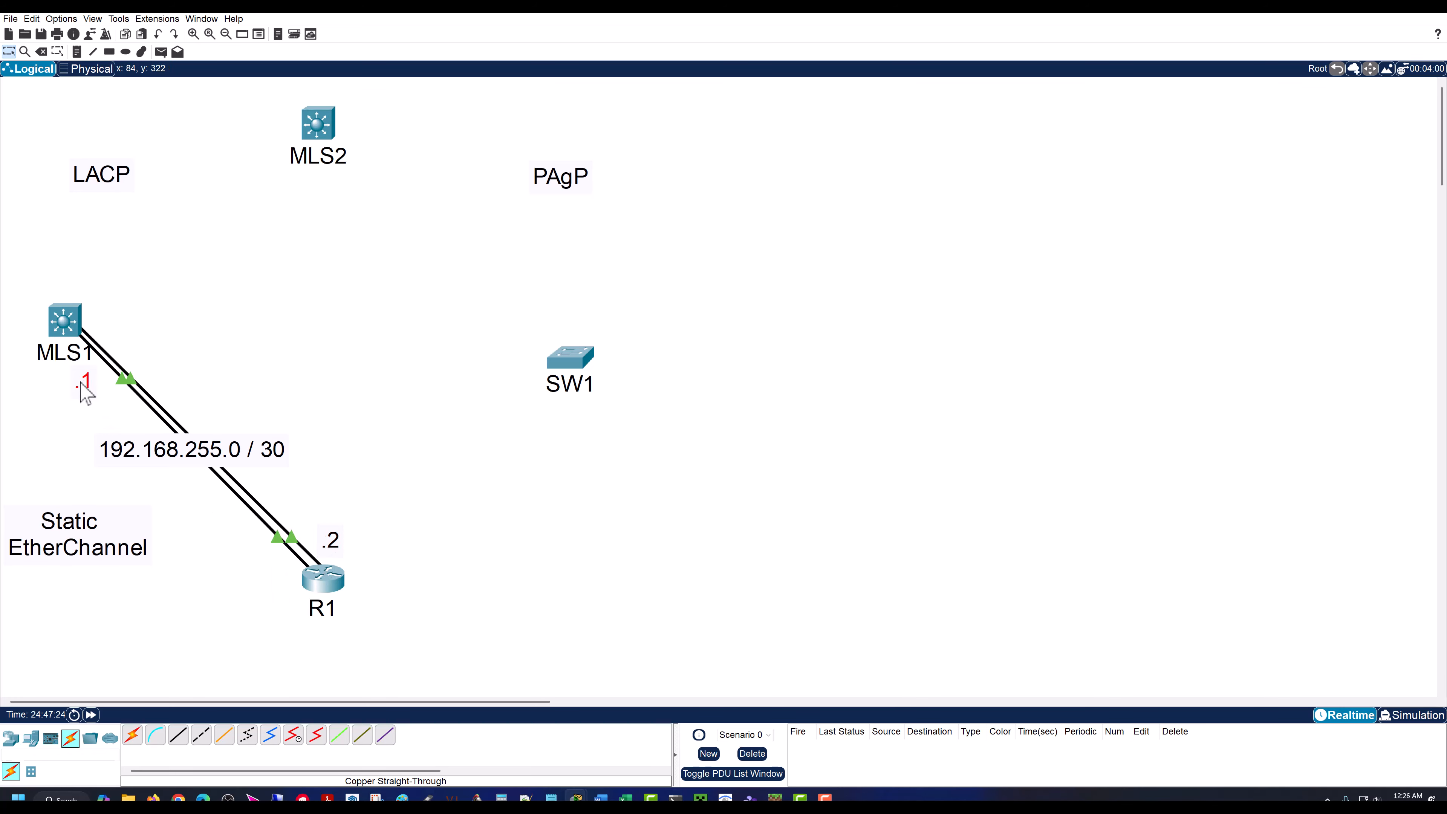
Step: Complete the pending ip address command on R1's po1 with 192.168.255.2 255.255.255.252
left_click(319, 587)
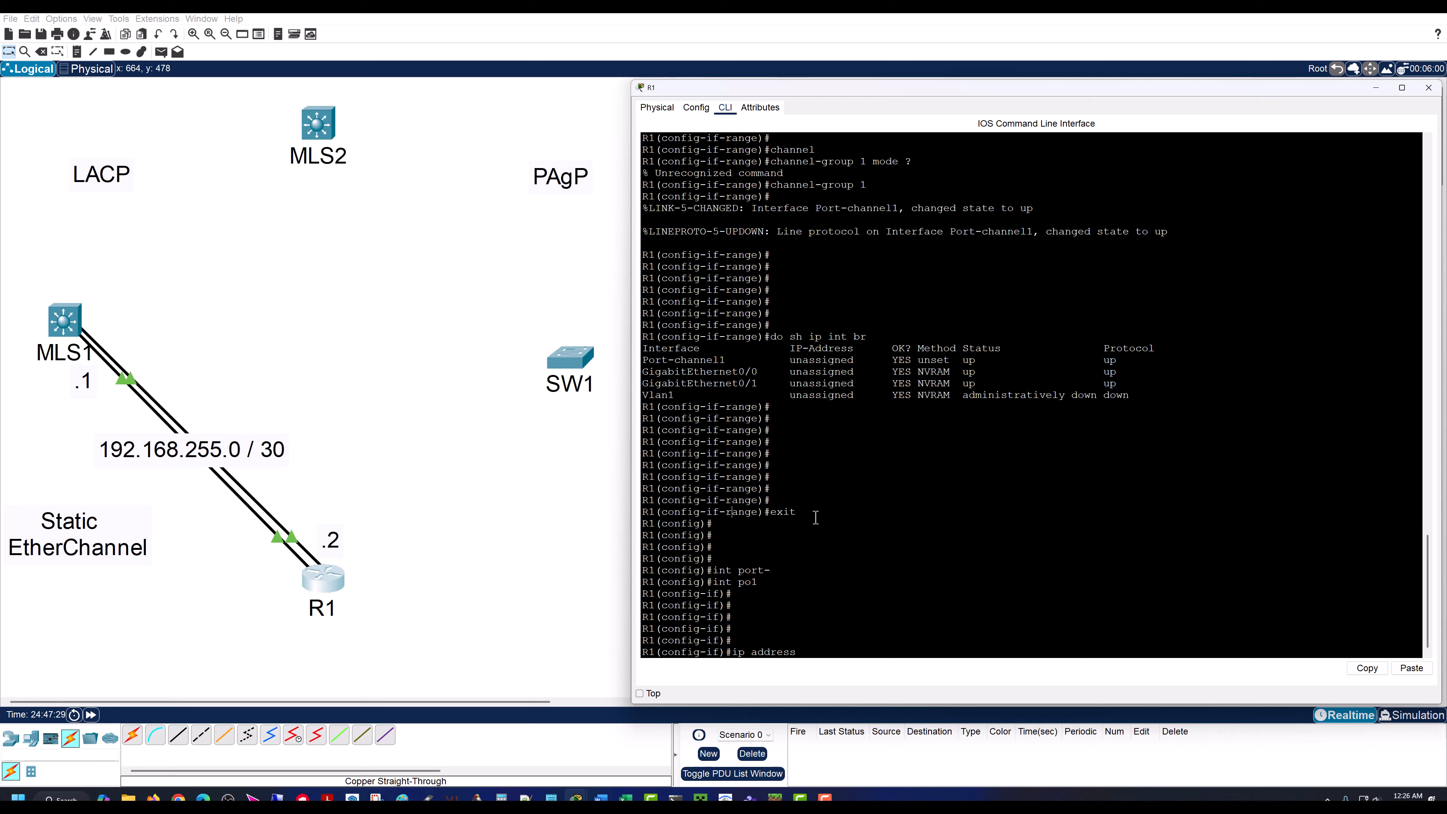
type("192.168.255.2 255.255.255.")
type("252")
key("Return")
key("Return")
key("Return")
key("Return")
key("Return")
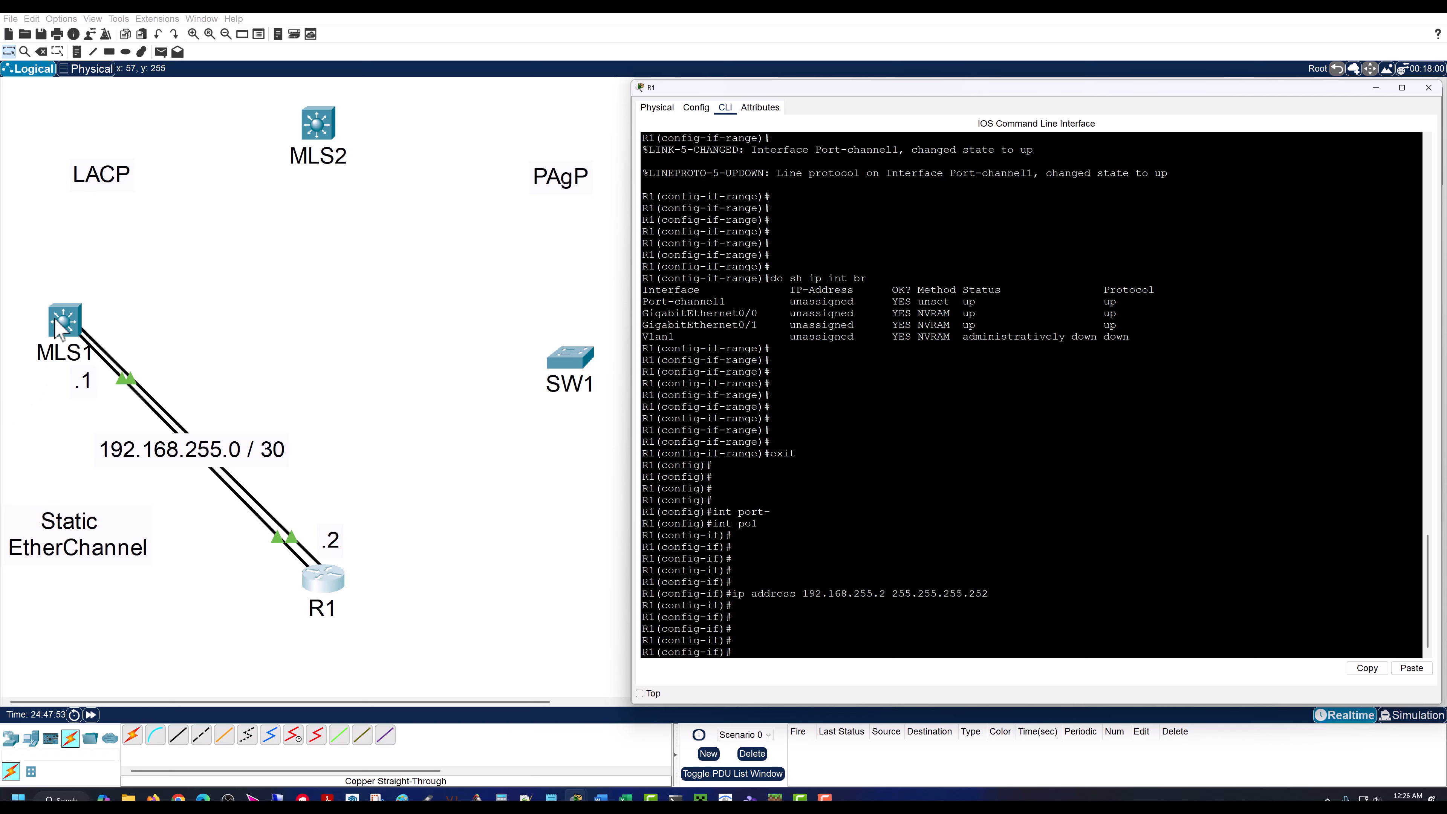
Step: Check which MLS1 ports the R1 links use, and open interface range gig 1/0/10 - 11 in MLS1's command line
left_click(64, 325)
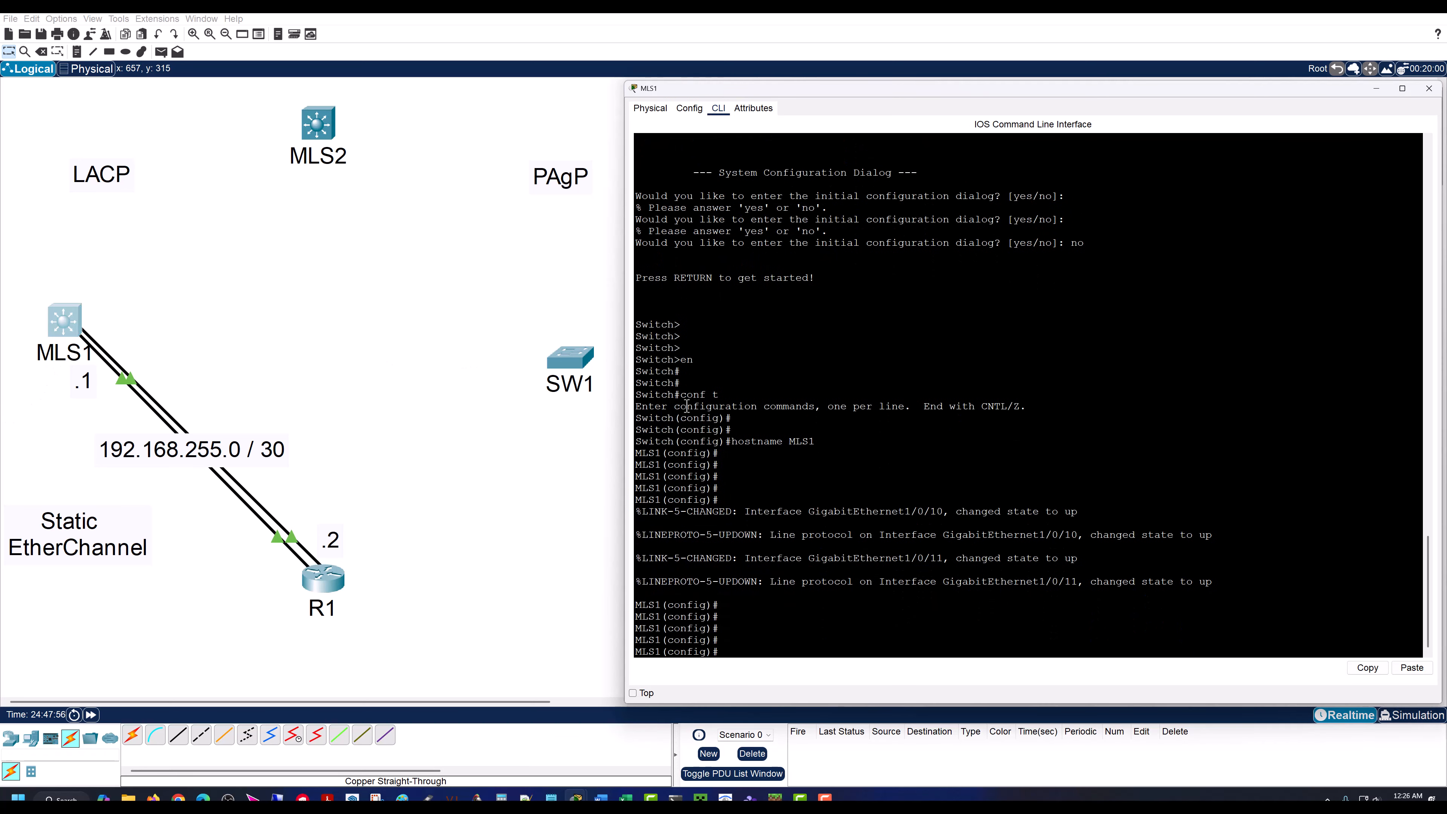
left_click(238, 294)
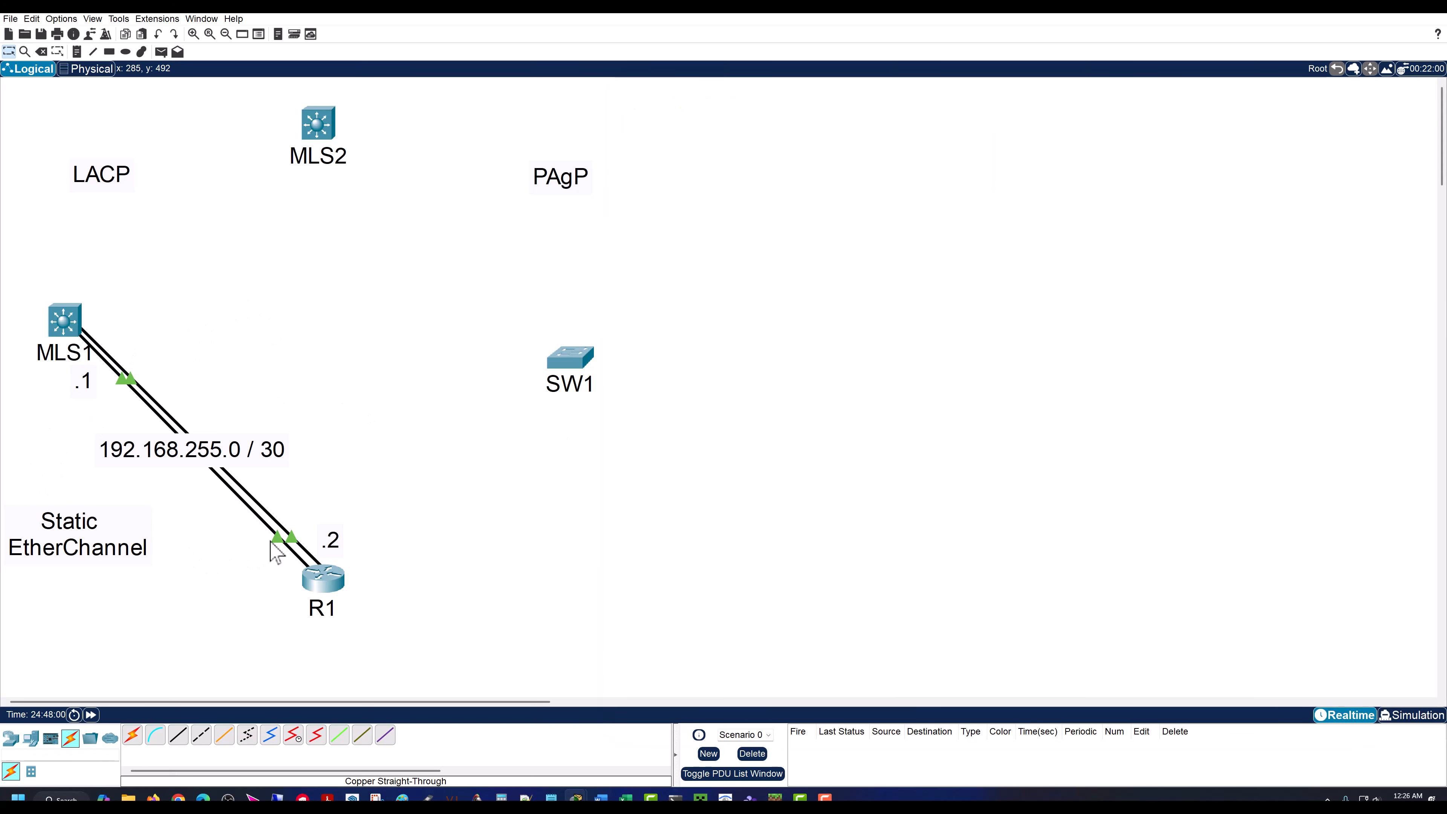
mouse_move(280, 549)
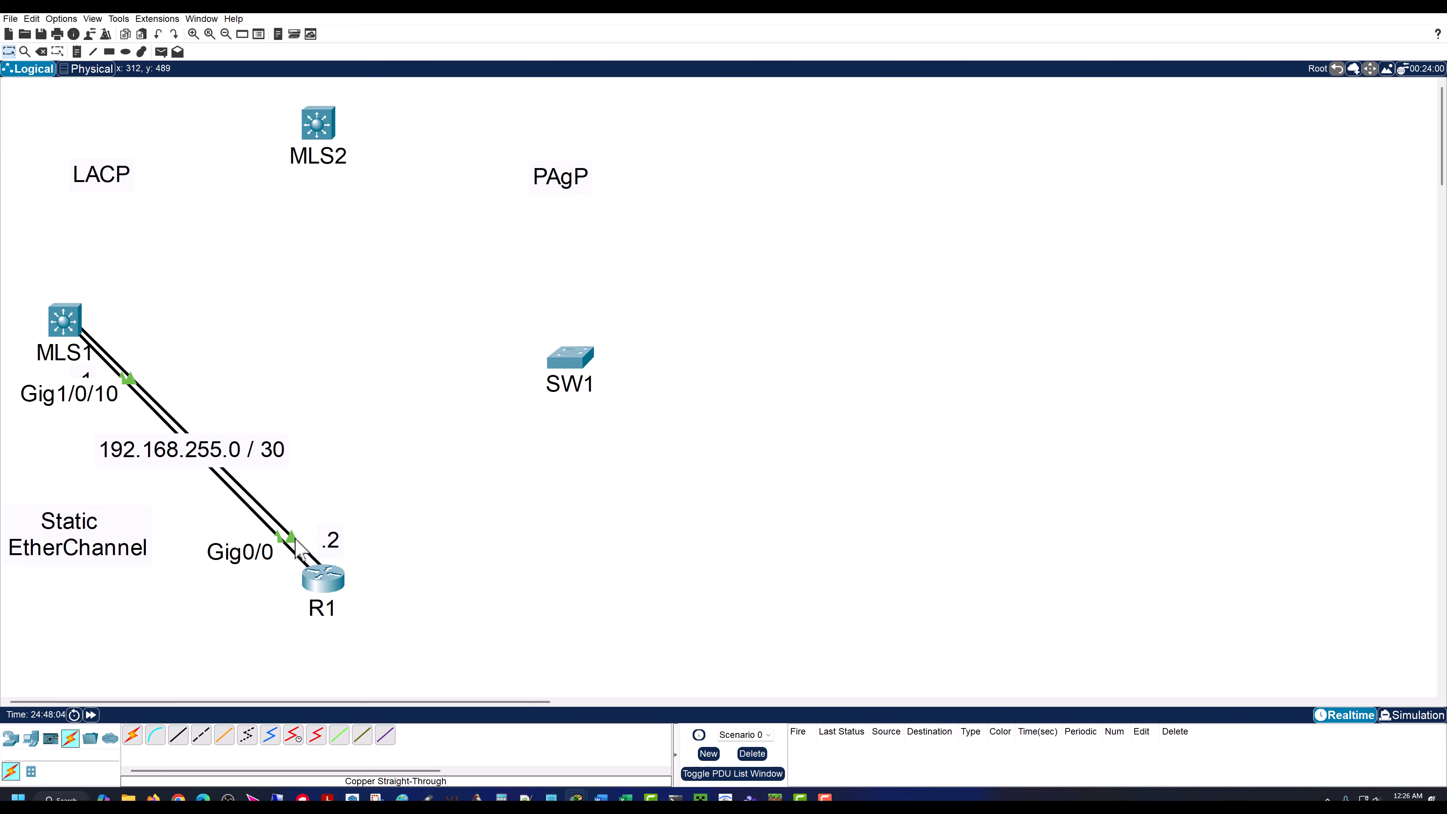
left_click(63, 327)
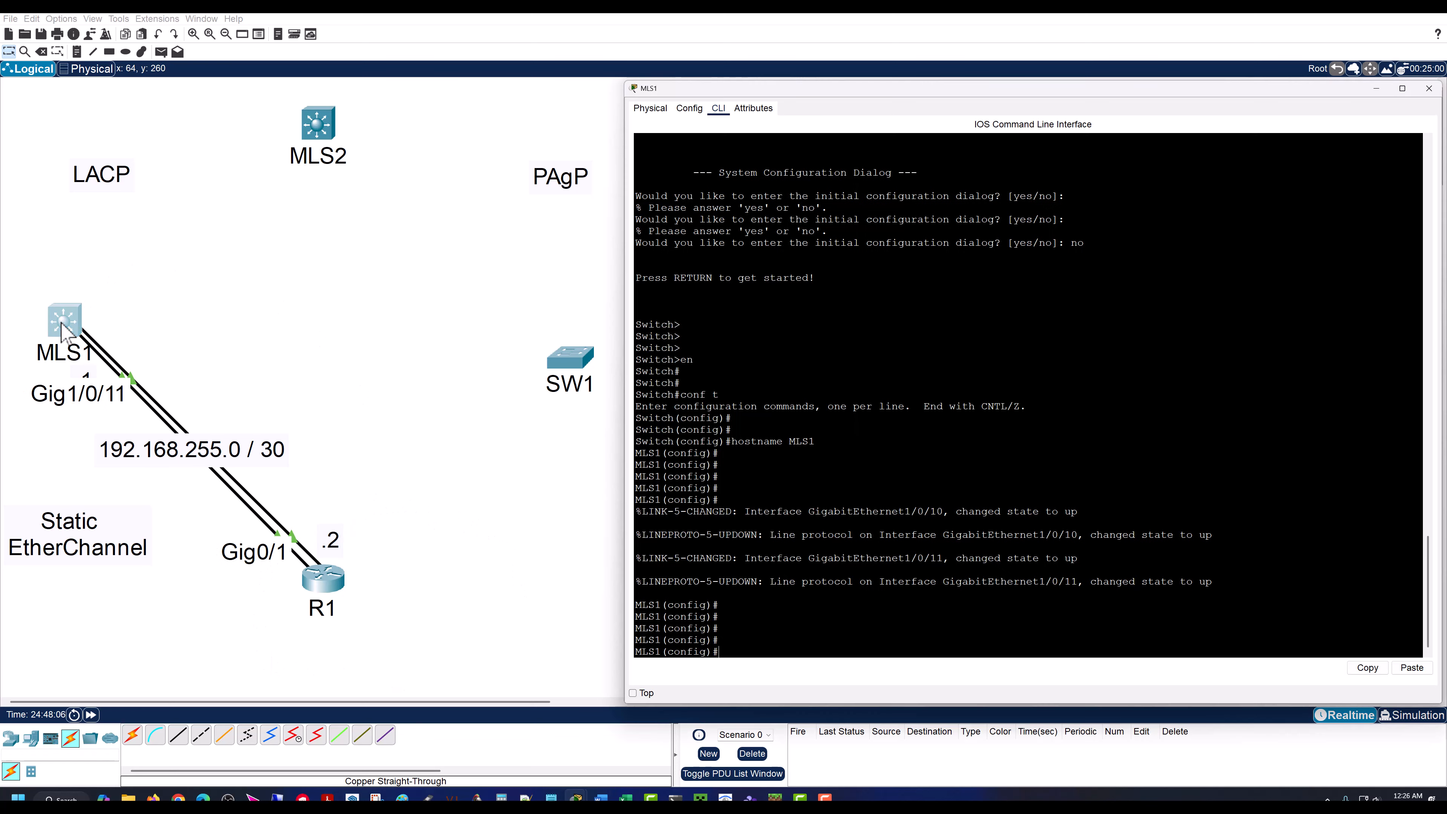
key("Return")
key("Return")
key("Return")
type("int ")
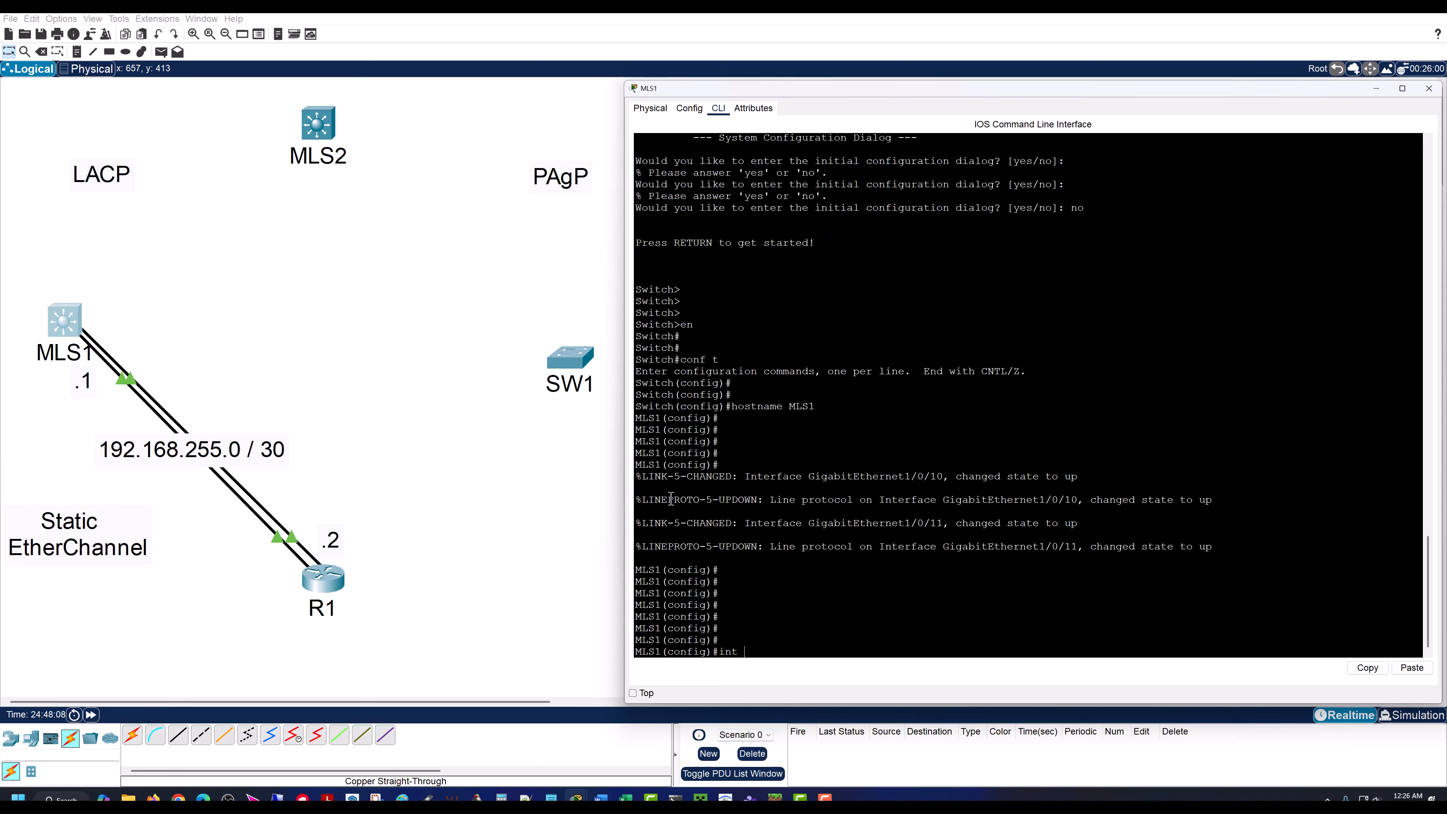
type("range gig 1/0/10 - 11")
key("Return")
key("Return")
key("Return")
key("Return")
key("Return")
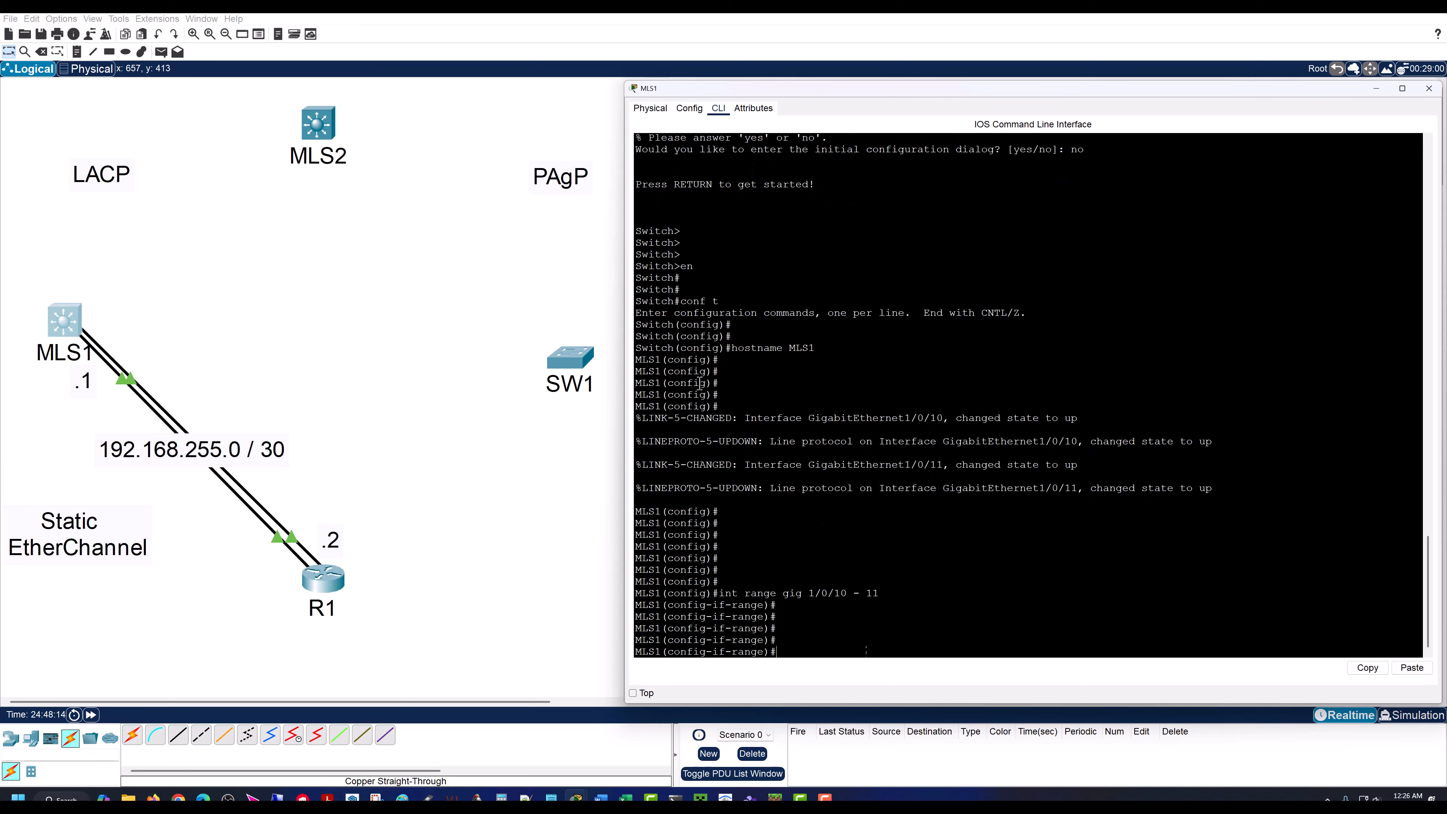
Step: List the channel-group mode options on MLS1 and assign the gig 1/0/10 - 11 range to channel-group 1 mode on
type("channel-g")
key("Tab")
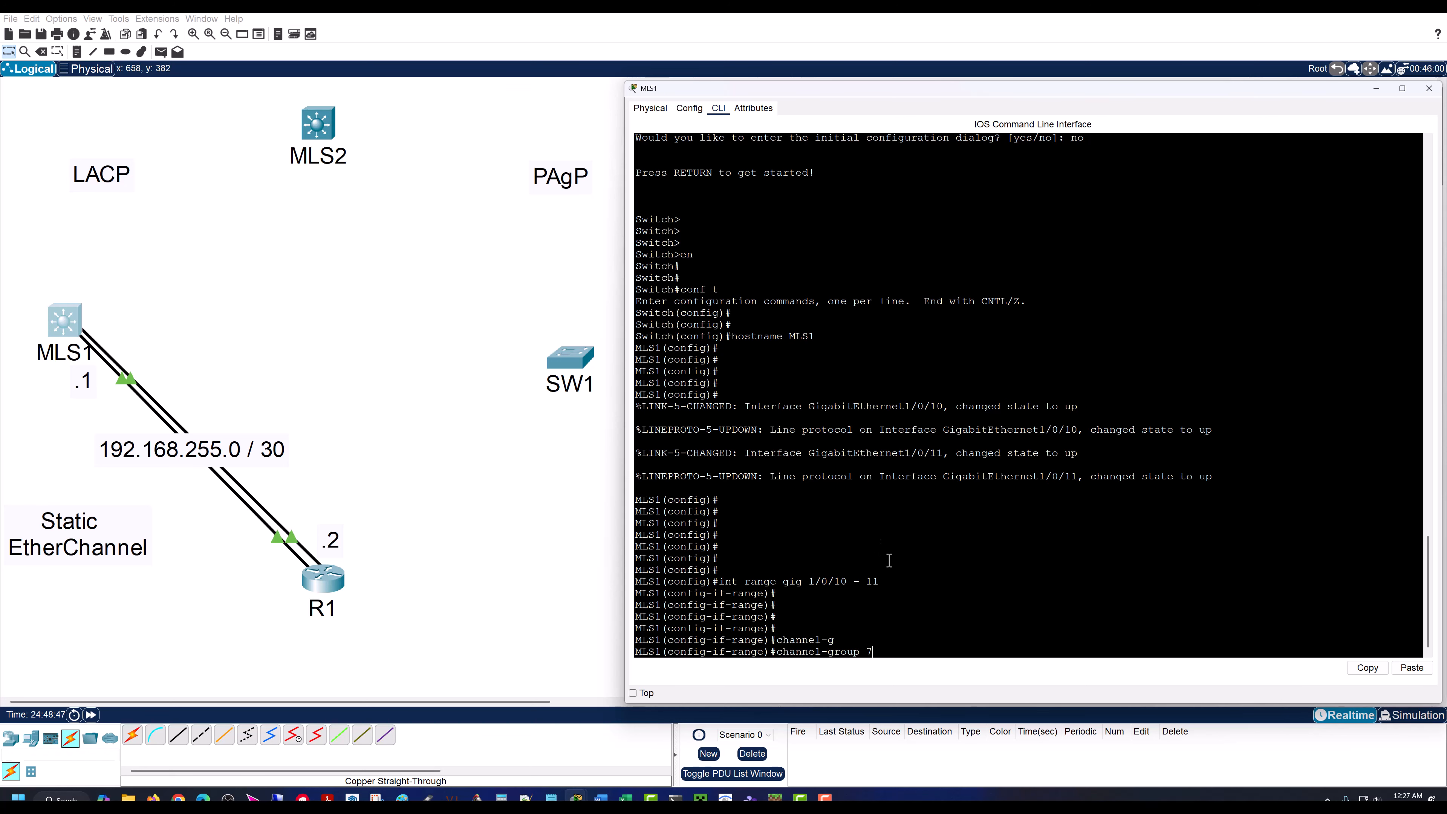
key("BackSpace")
type("?")
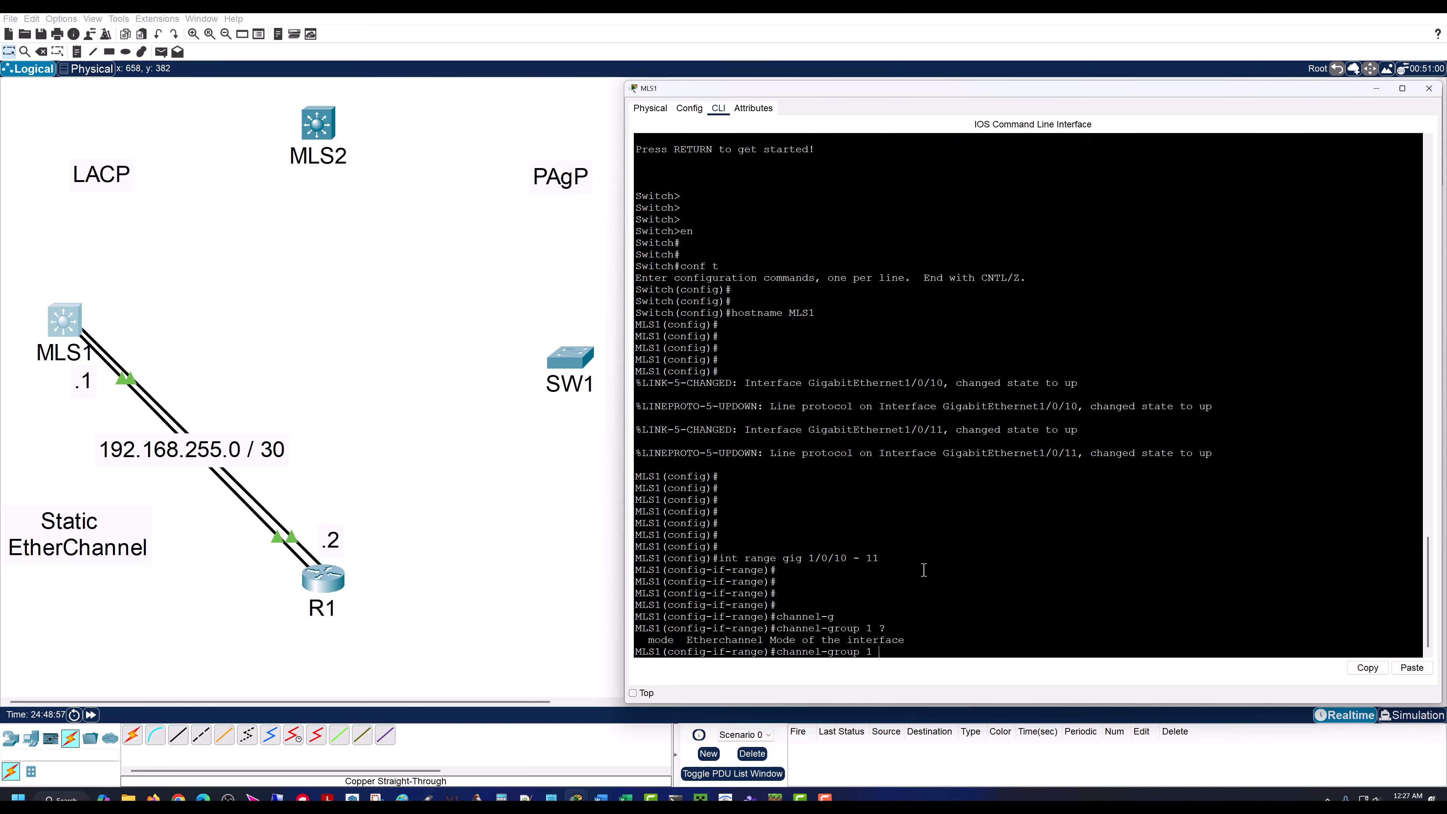
type("mode ?")
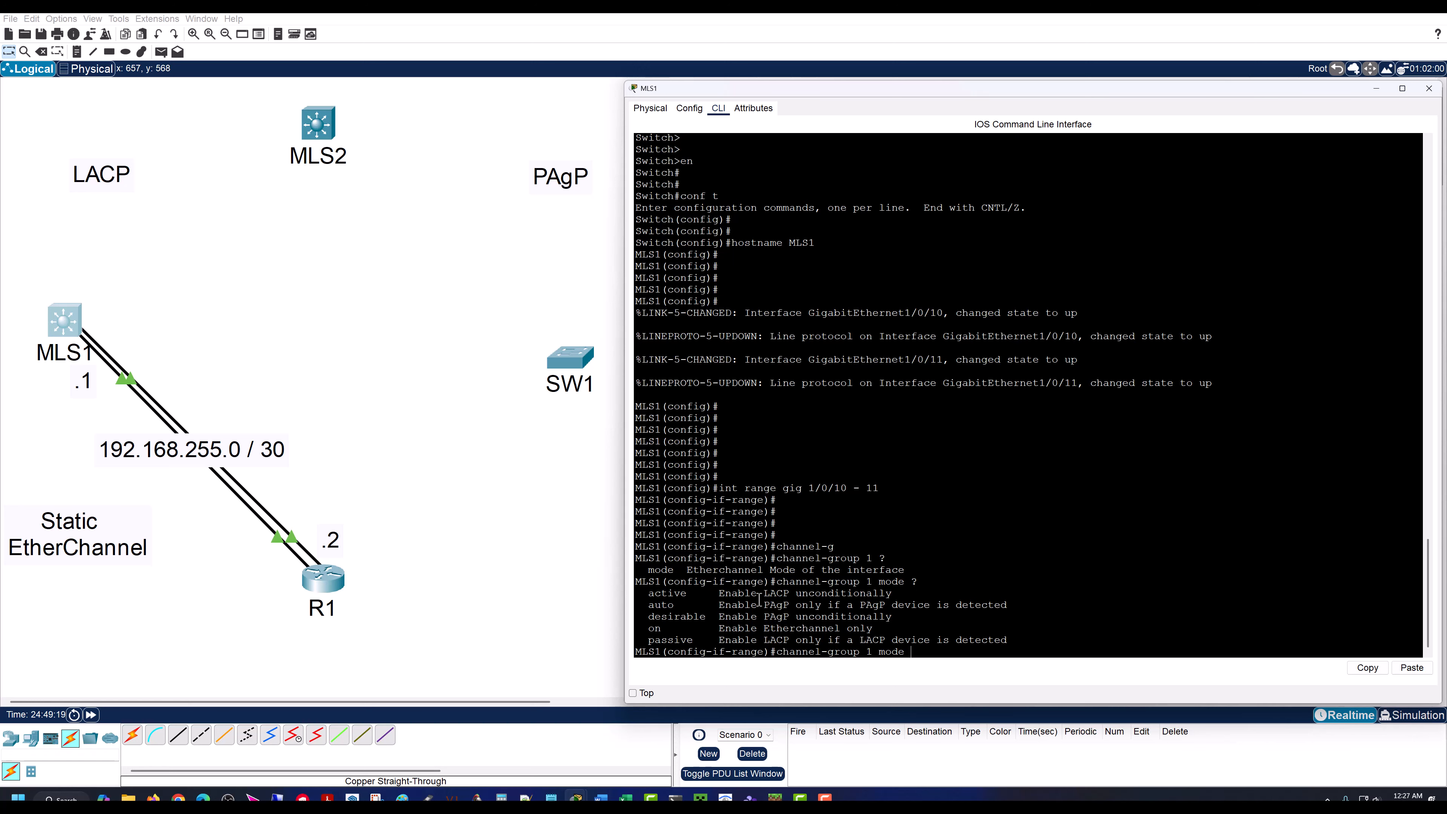
left_click_drag(648, 628, 664, 628)
left_click(917, 650)
key("Return")
key("Return")
key("Return")
key("Return")
key("Return")
key("Return")
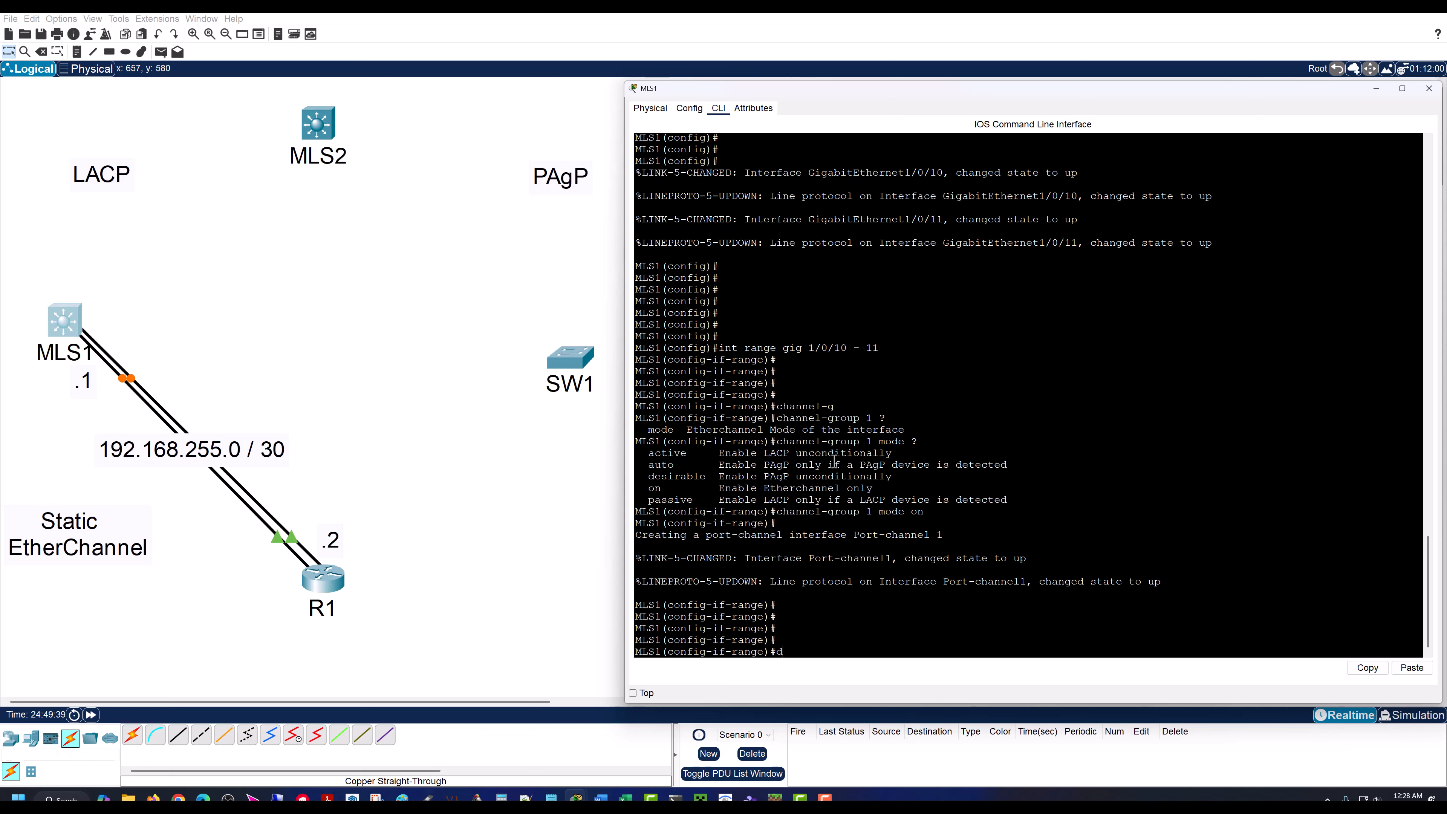
Step: Show MLS1's full brief IP interface summary and examine the Port-channel1 row
type("o sh ip int br")
key("Return")
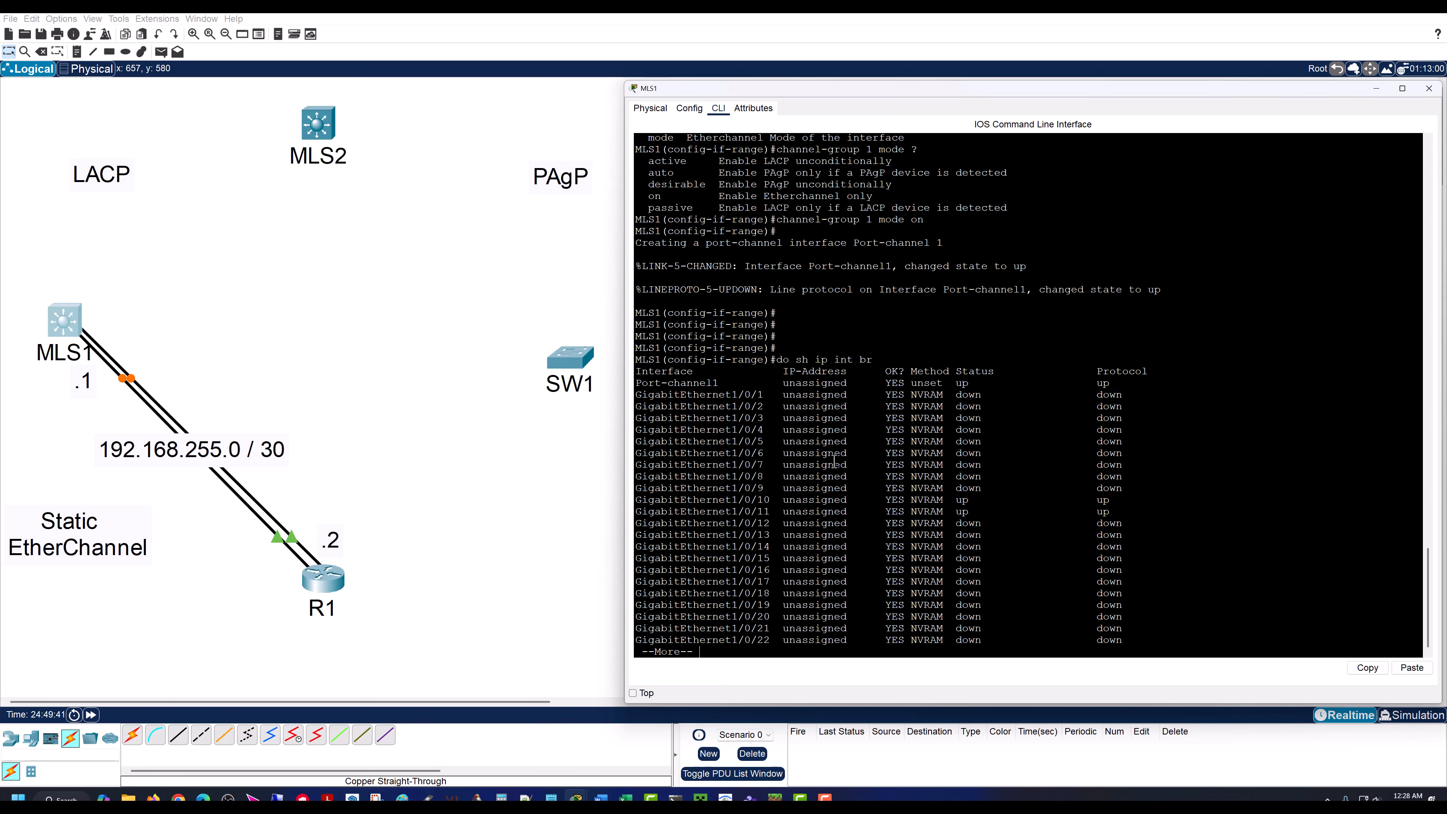
key("space")
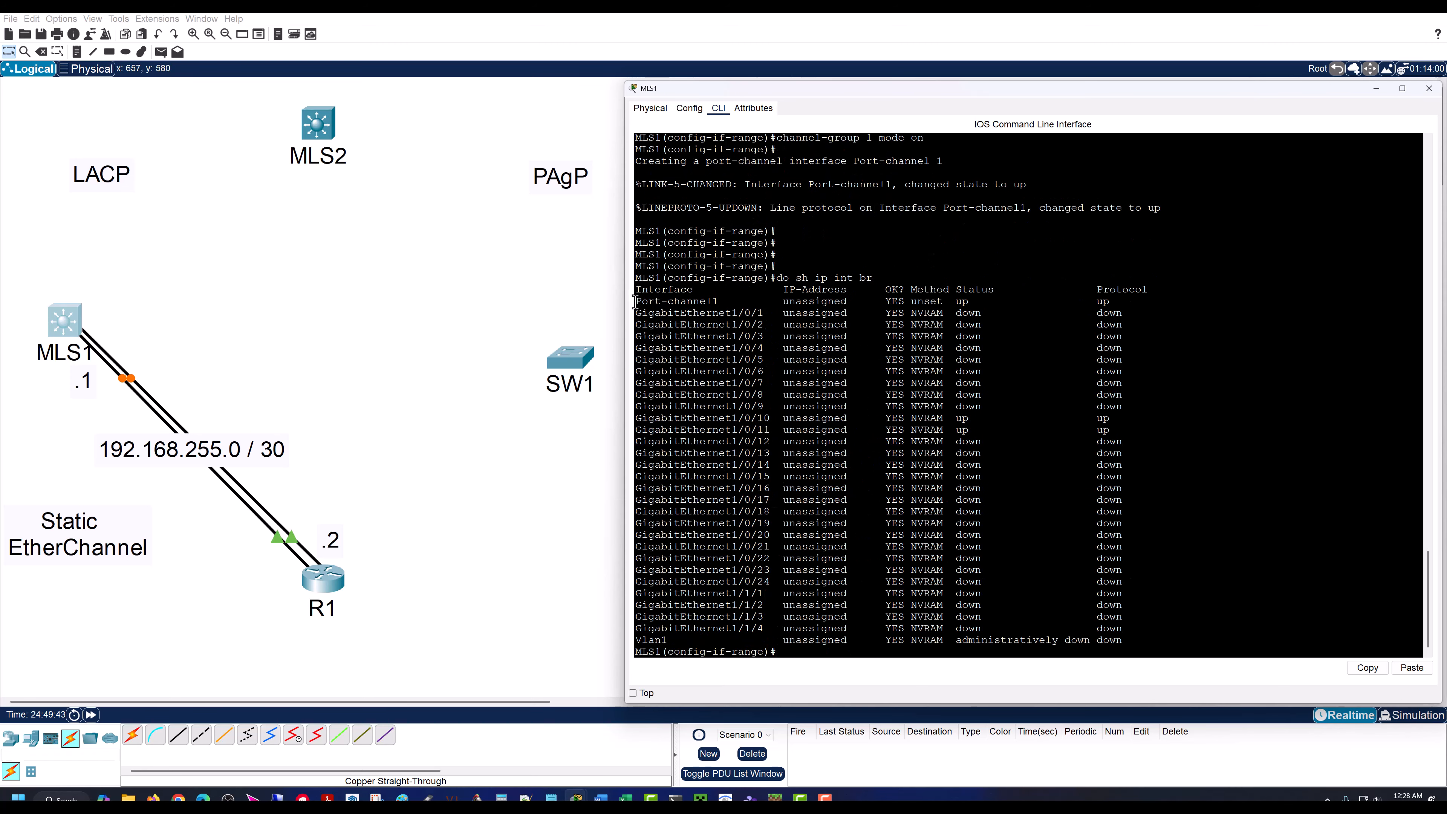
left_click_drag(634, 301, 1125, 303)
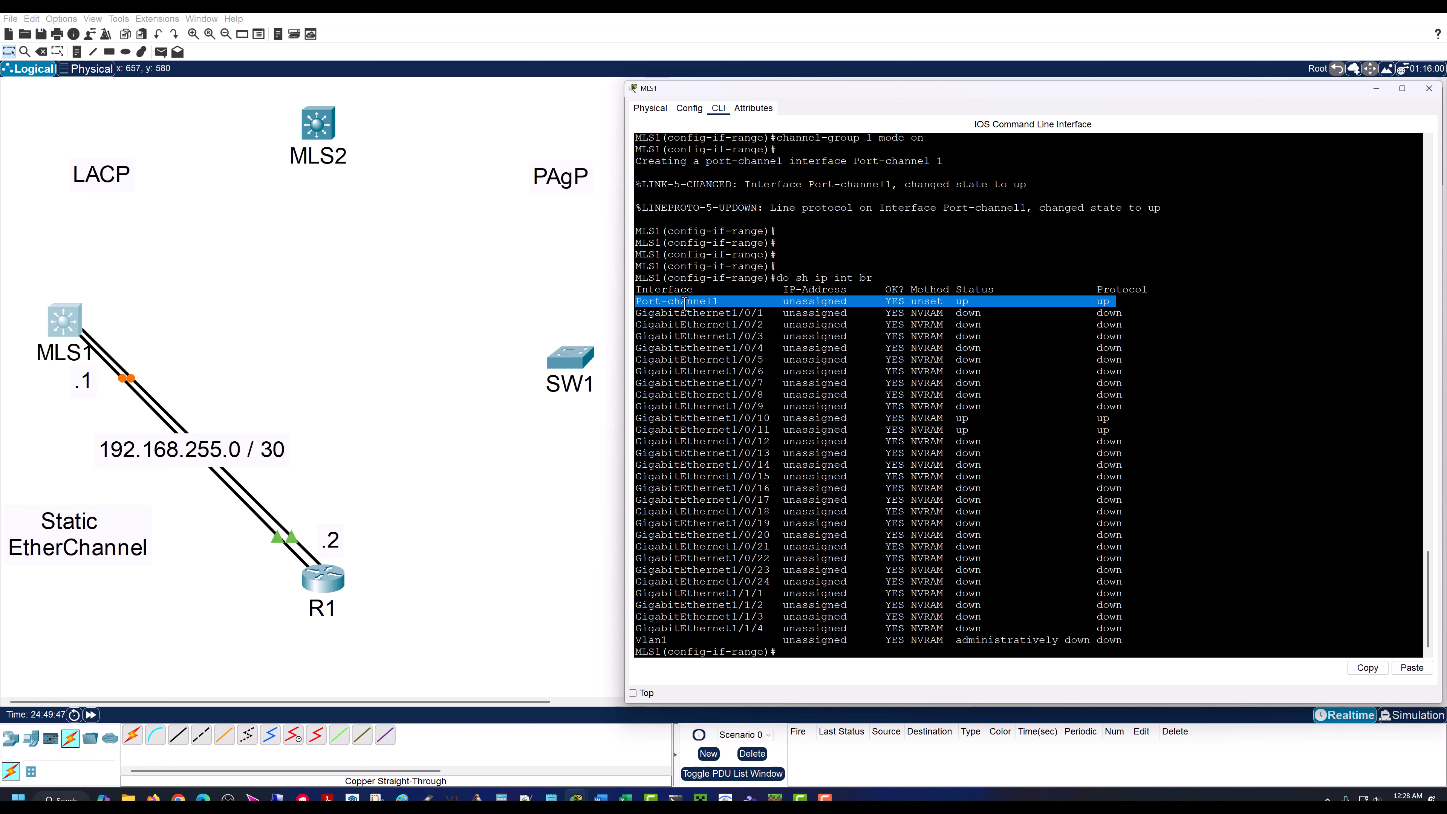
left_click(764, 547)
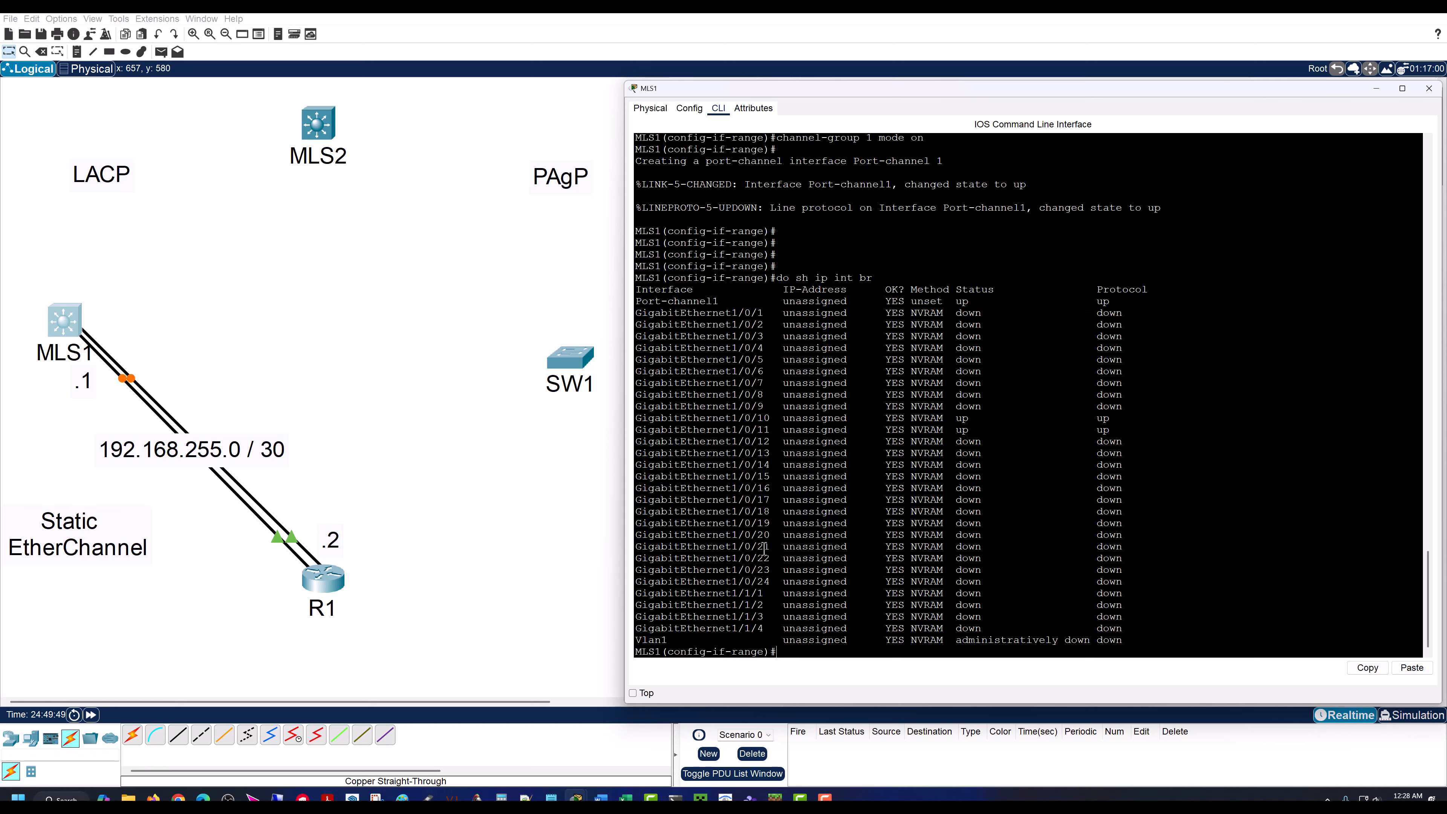
Step: Exit the interface range configuration on MLS1 and open interface po1 for configuration
key("Return")
key("Return")
key("Return")
key("Return")
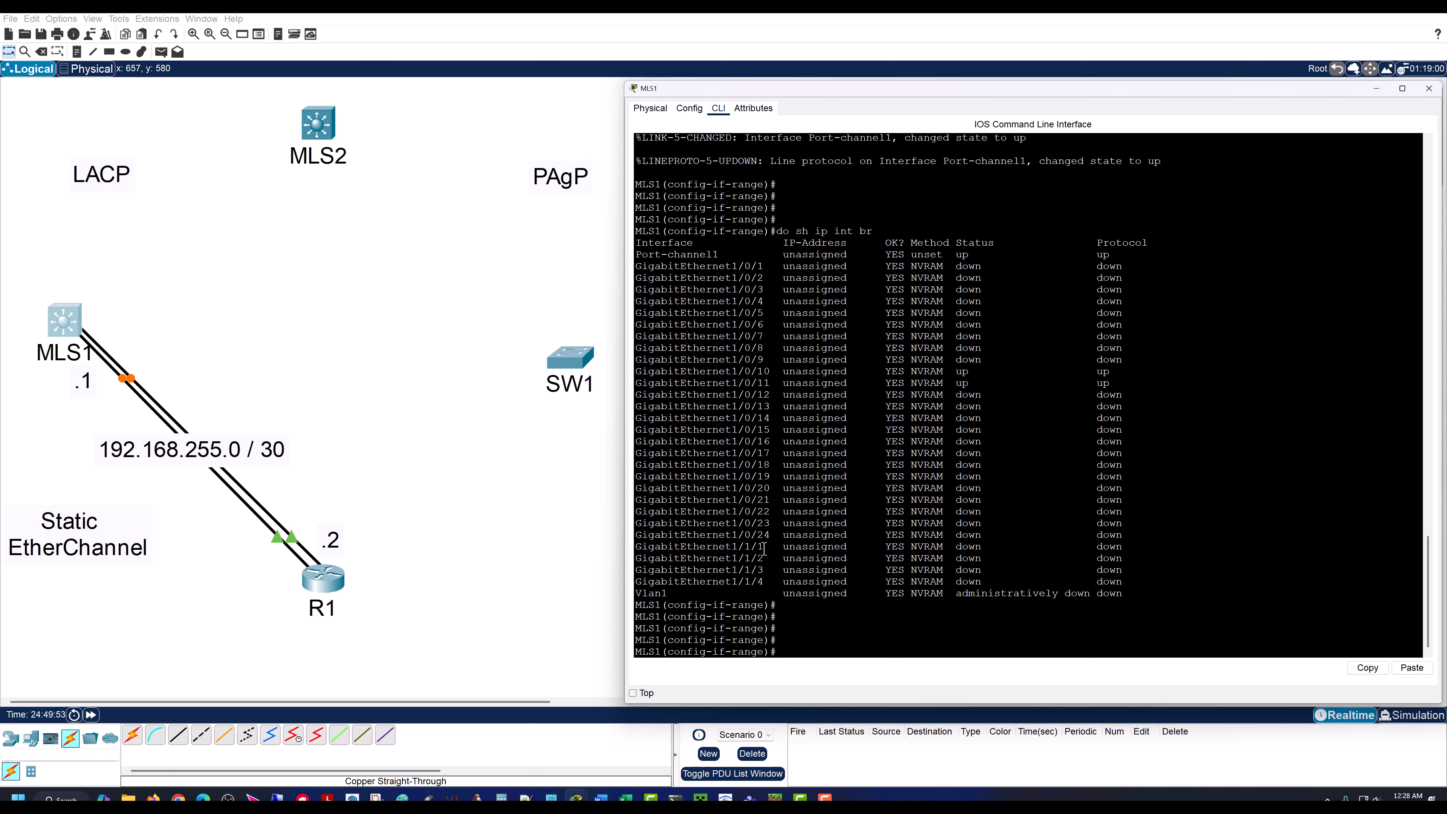
type("exit")
key("Return")
key("Return")
key("Return")
key("Return")
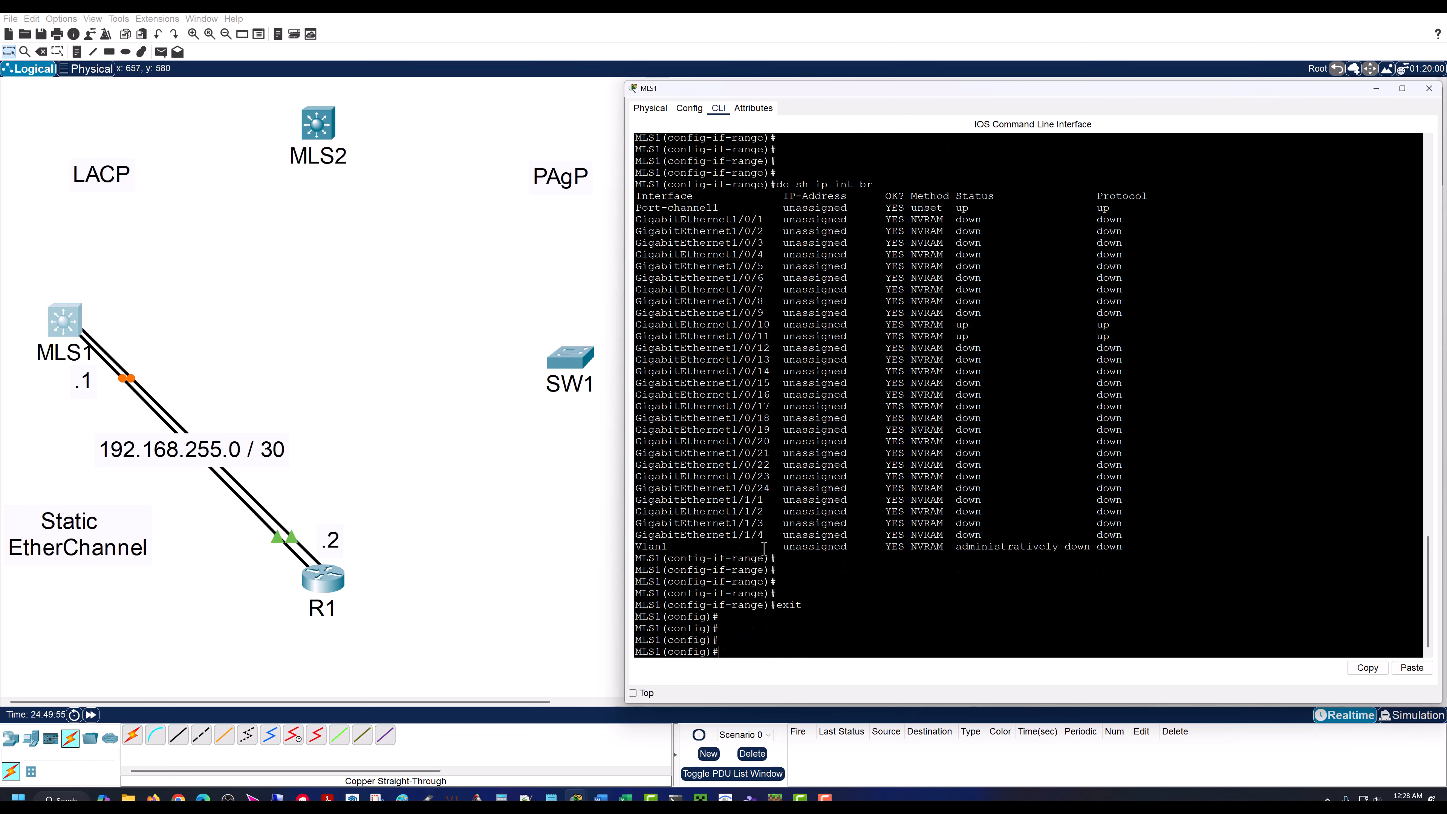
type("int po1")
key("Return")
key("Return")
key("Return")
key("Return")
key("Return")
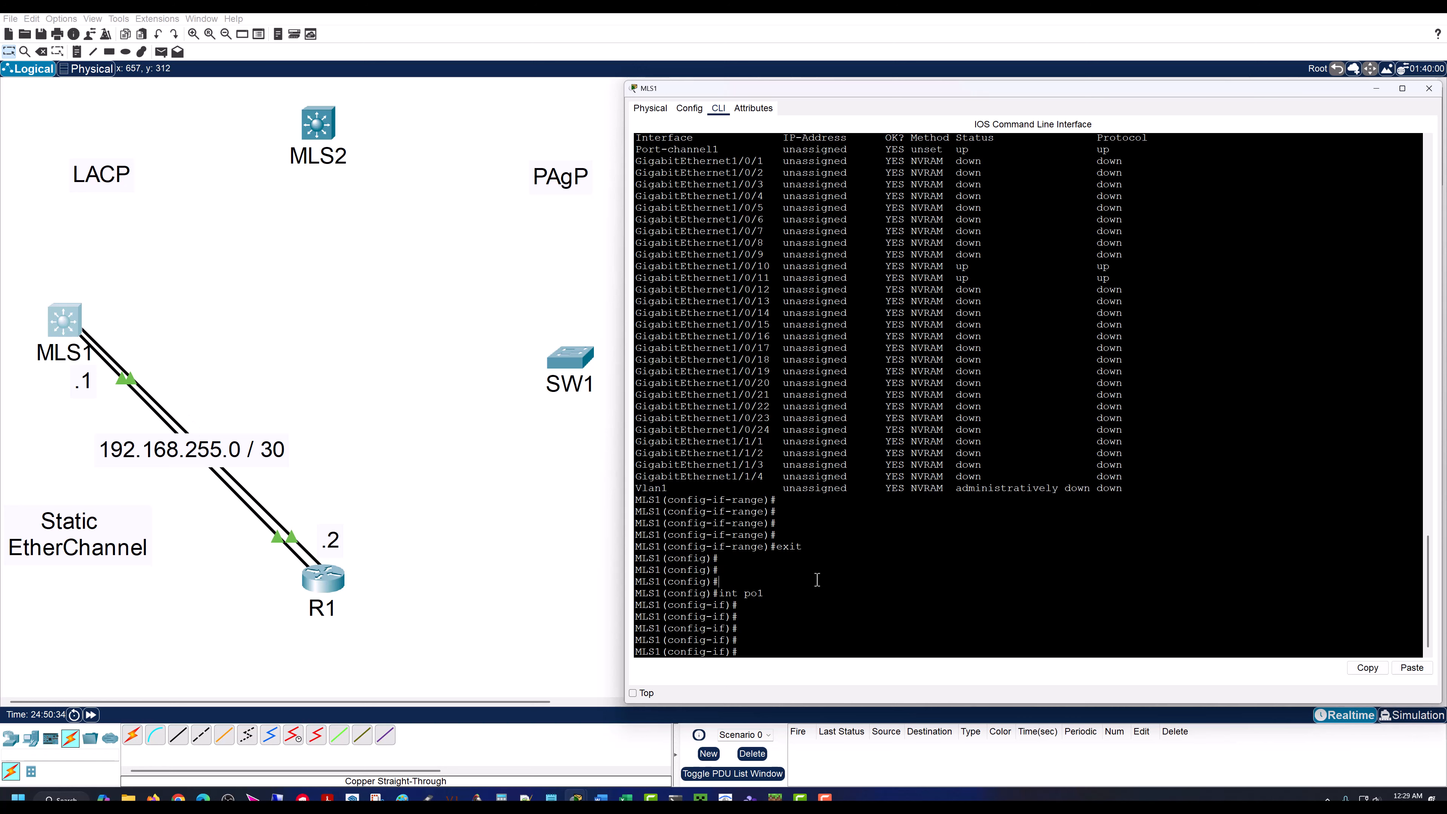
Step: Turn MLS1's po1 interface into a routed port with no switchport
left_click(777, 578)
type("no switchport")
key("Return")
key("Return")
key("Return")
key("Return")
key("Return")
key("Return")
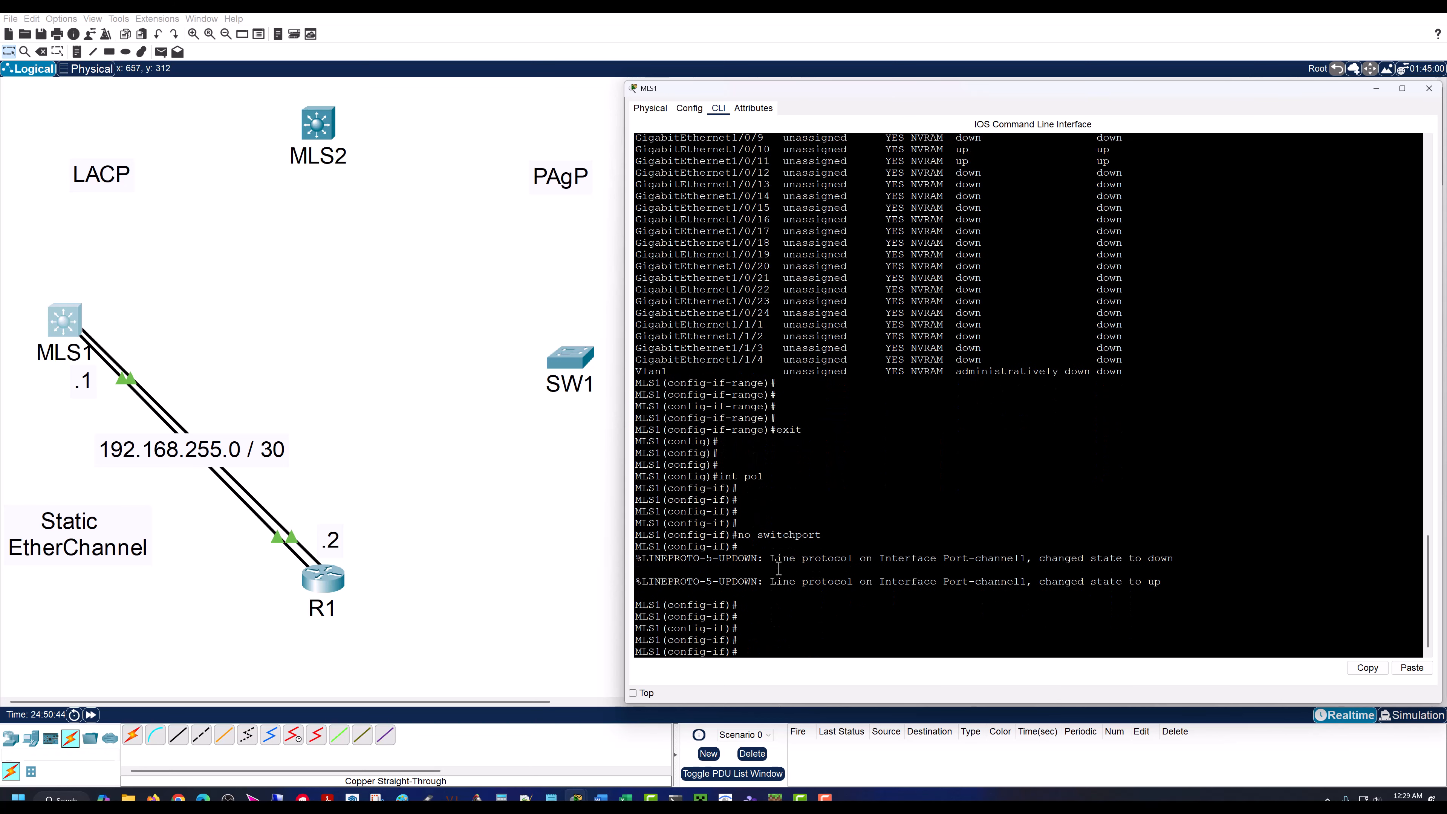
key("Return")
key("Return")
key("Return")
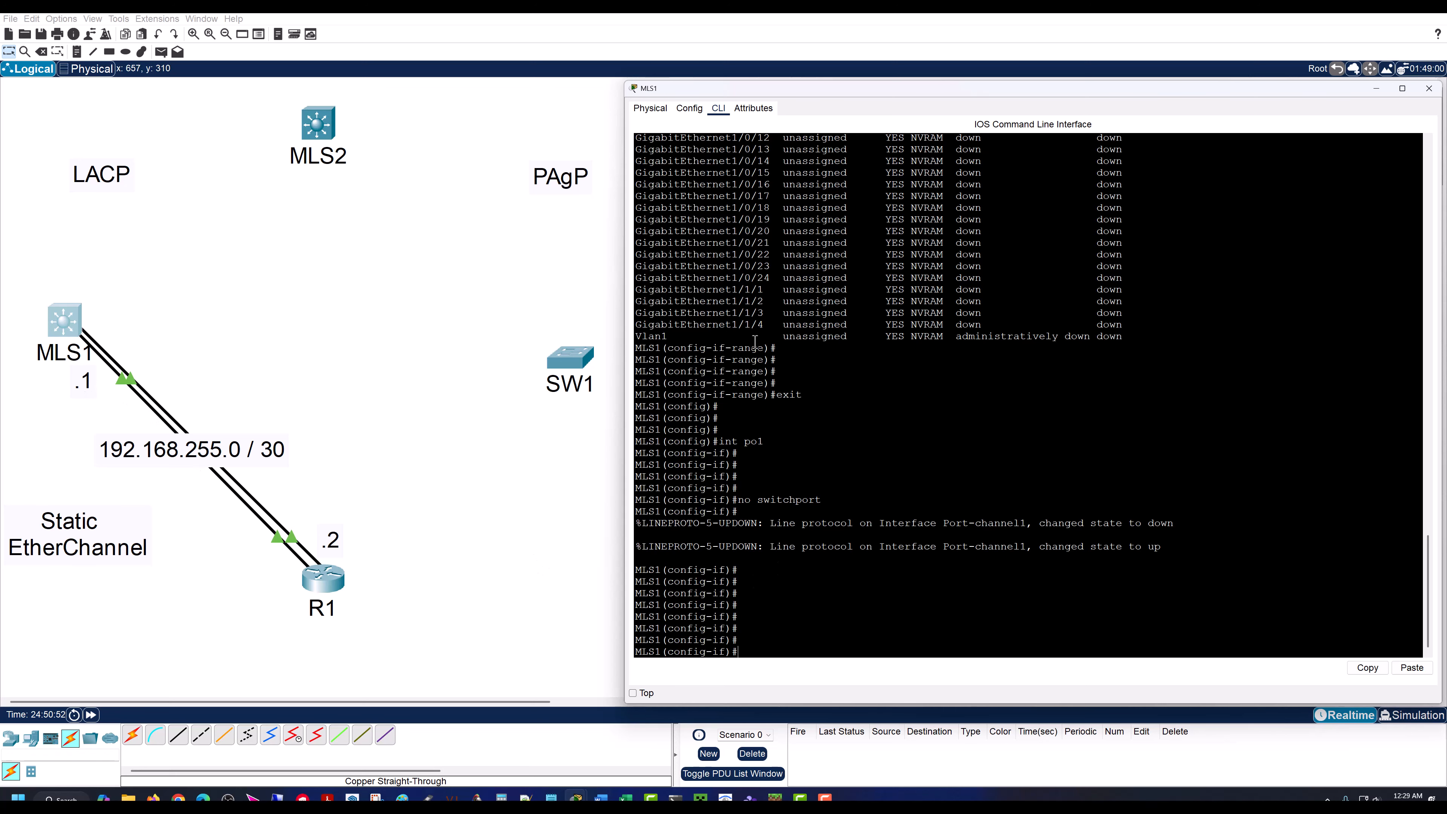
Step: Assign IP address 192.168.255.1 with mask 255.255.255.252 to MLS1's po1 interface
type("ip address 192.168.255")
type(".1 255.255.255")
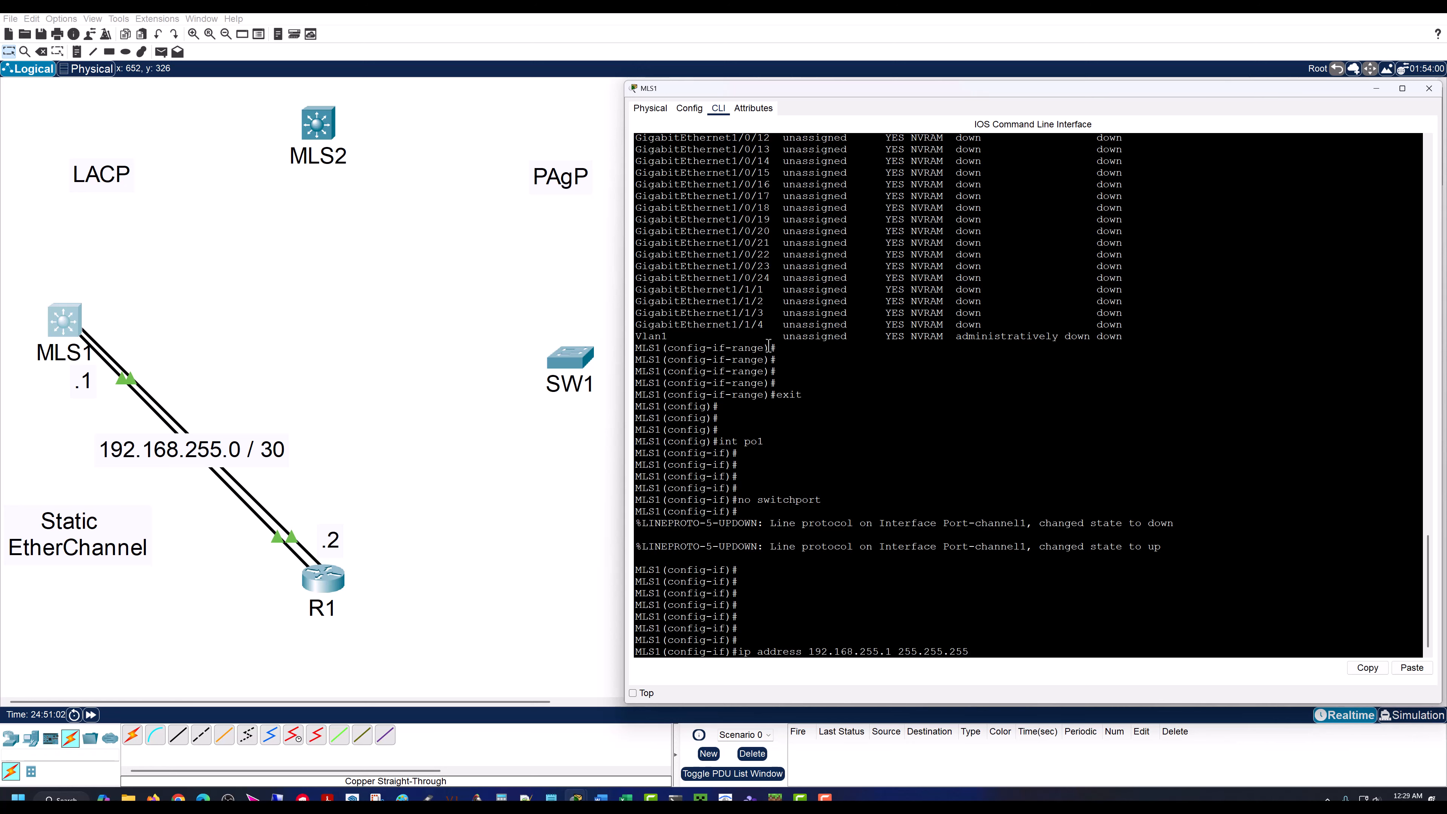
type(".252")
key("Return")
key("Return")
key("Return")
key("Return")
key("Return")
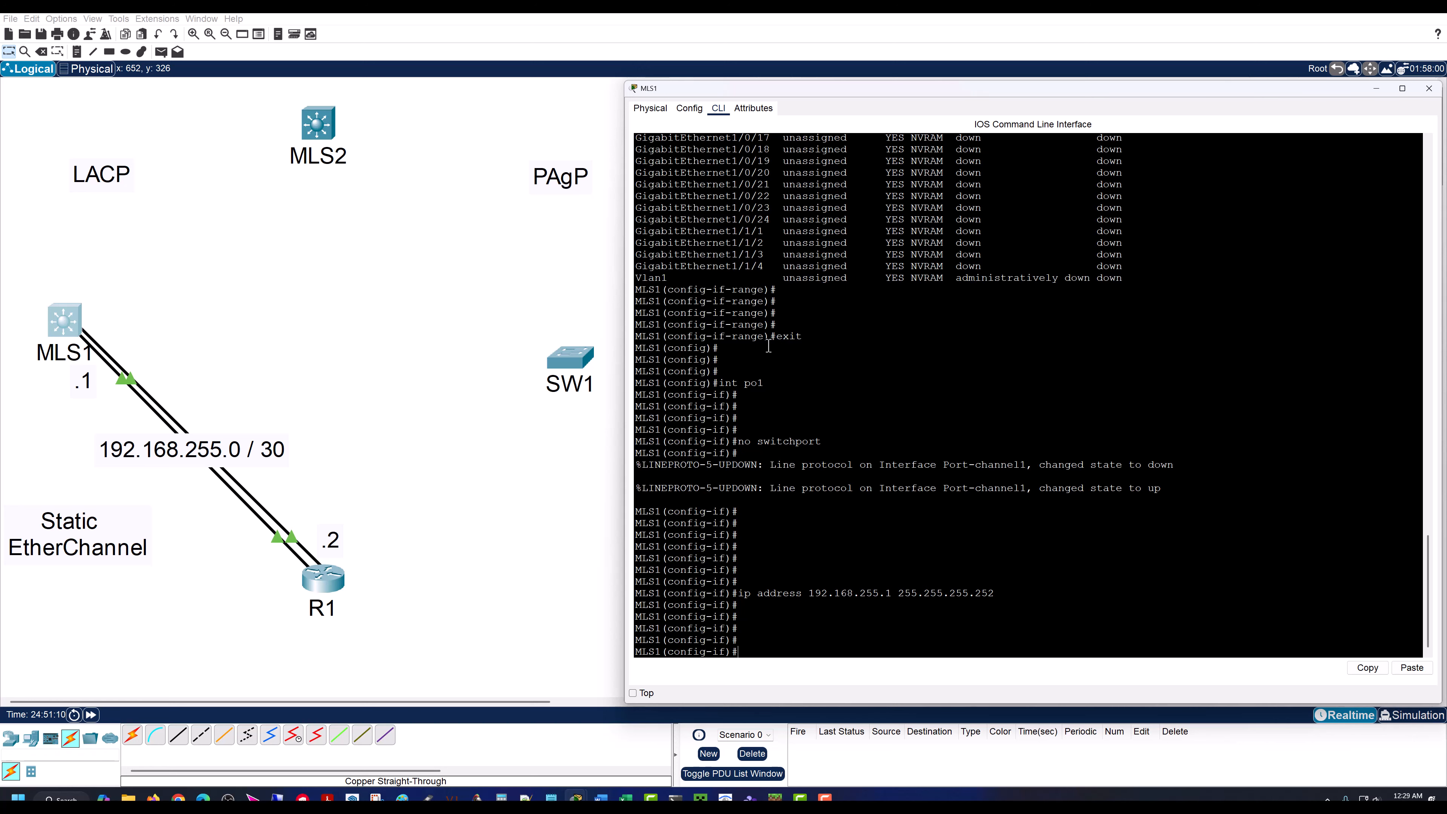
Step: End configuration mode on MLS1 and ping R1 at 192.168.255.2
type("end")
key("Return")
key("Return")
key("Return")
key("Return")
key("Return")
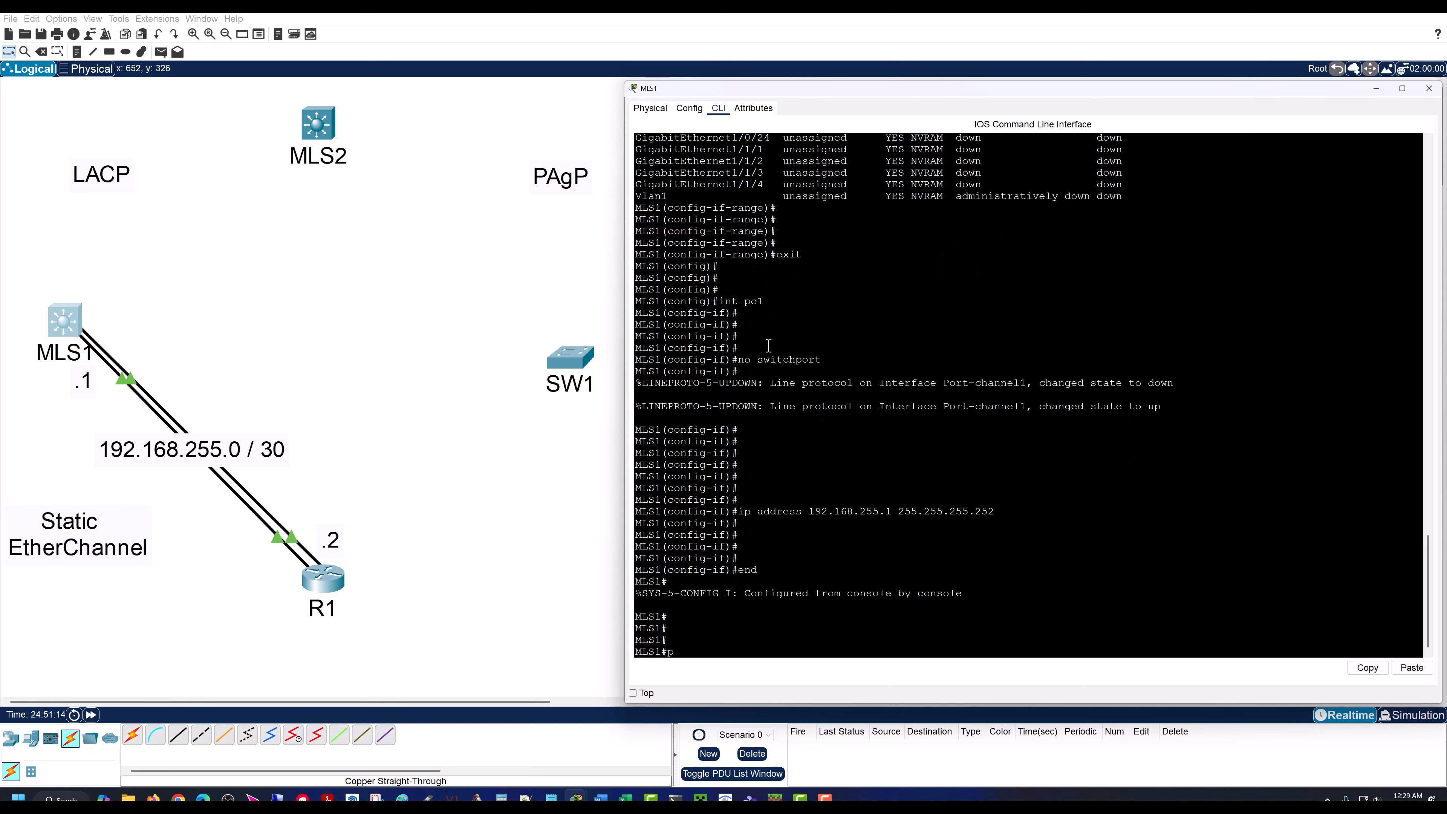
type("ping 192.168.255.2")
key("Return")
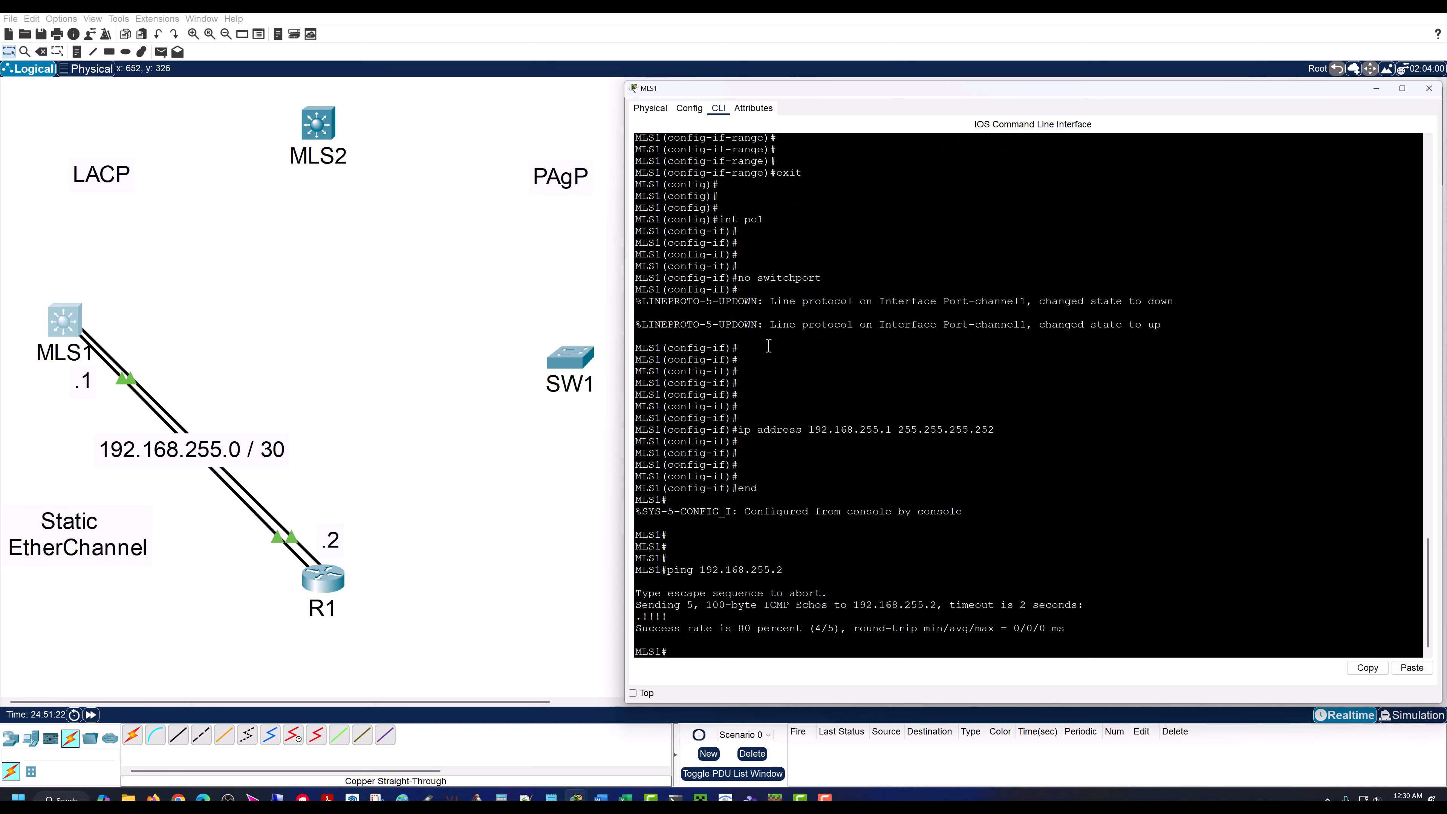
Step: Repeat the ping to 192.168.255.2 from MLS1 and check the success rate
key("Up")
key("Return")
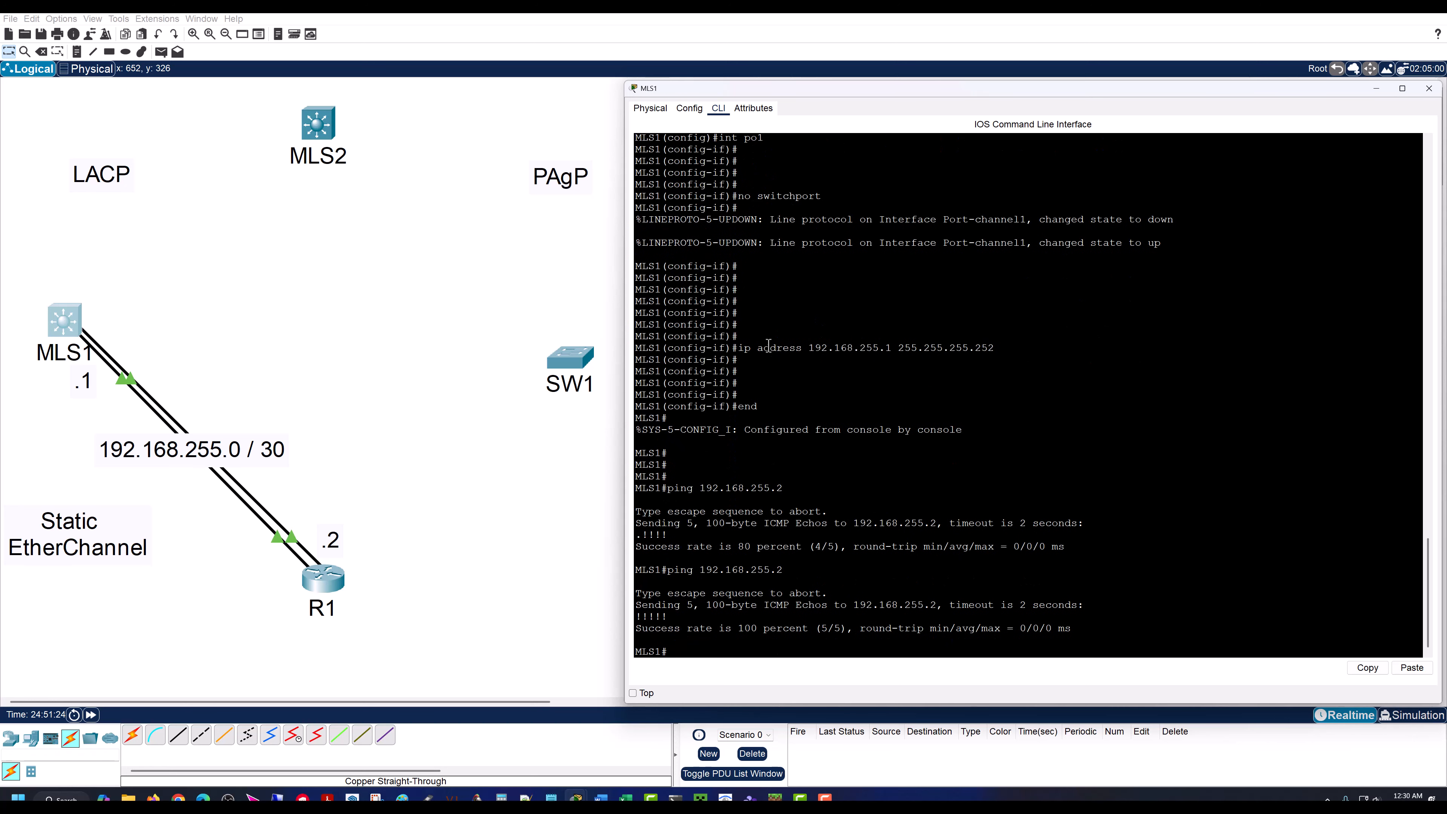
key("Return")
key("Return")
key("Return")
key("Return")
key("Return")
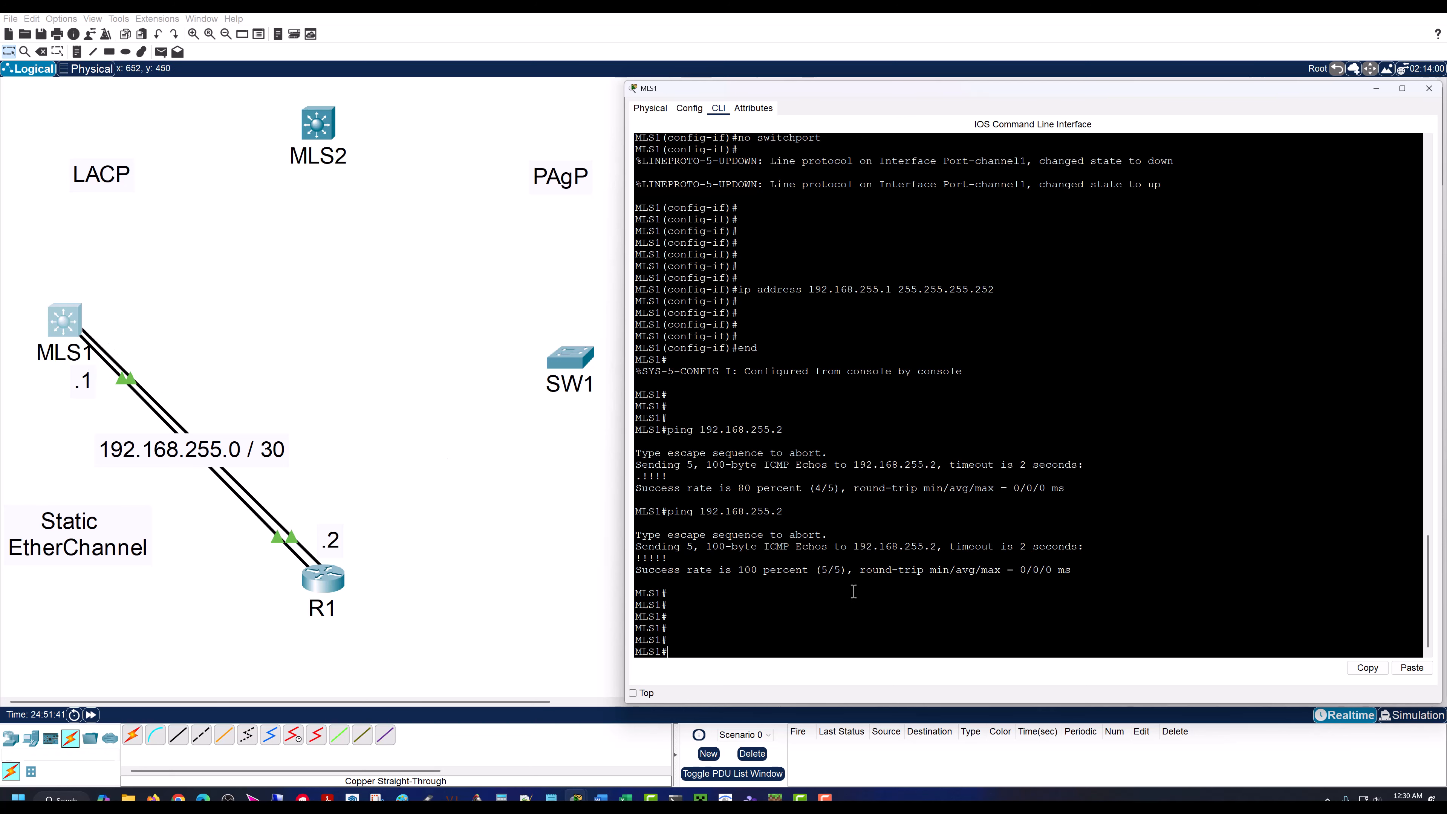
key("Return")
key("Return")
key("Return")
key("Return")
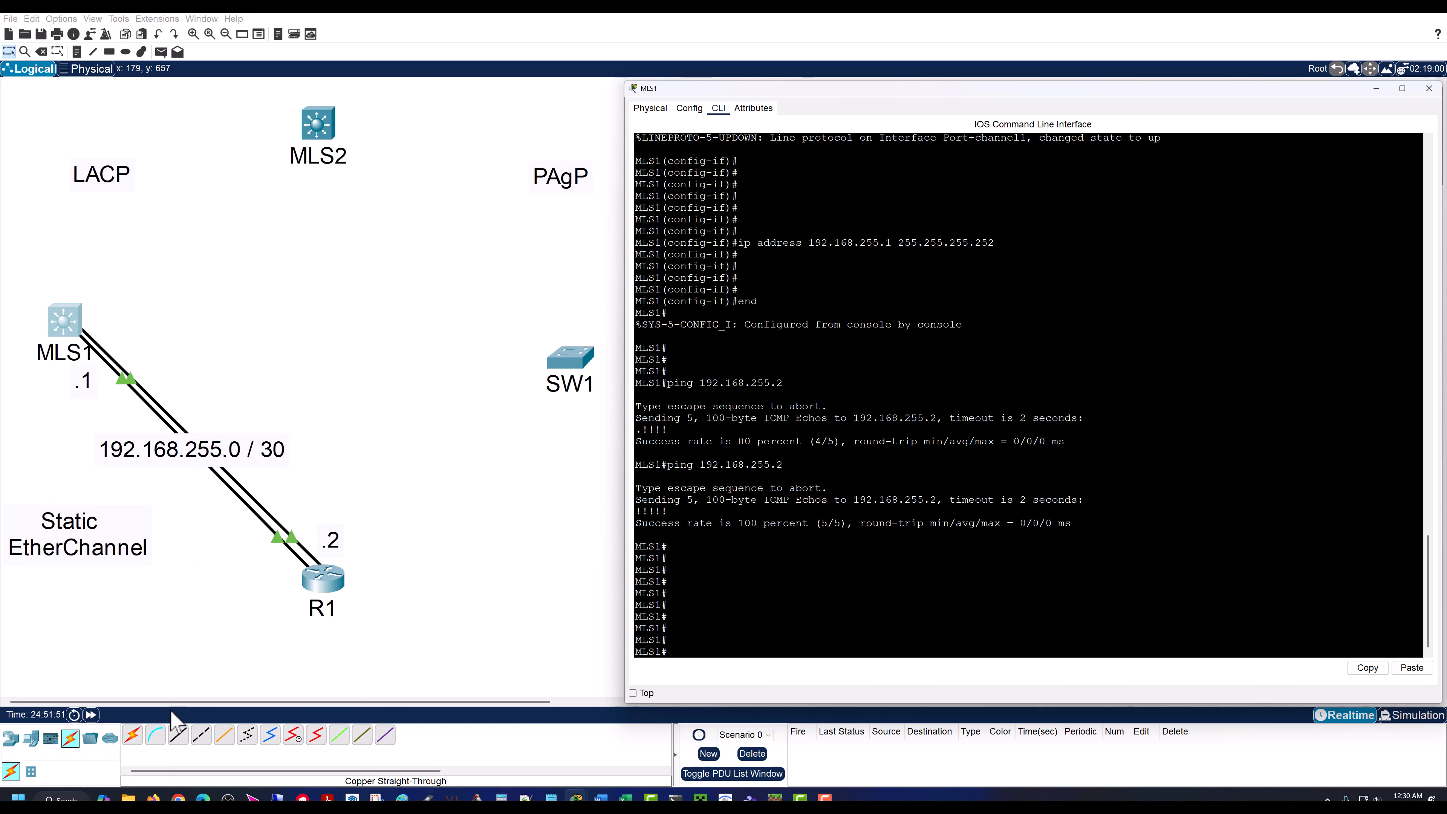
Step: Connect MLS1's GigabitEthernet1/0/1 to MLS2's GigabitEthernet1/0/1 with a copper straight-through cable
left_click(178, 735)
left_click(66, 323)
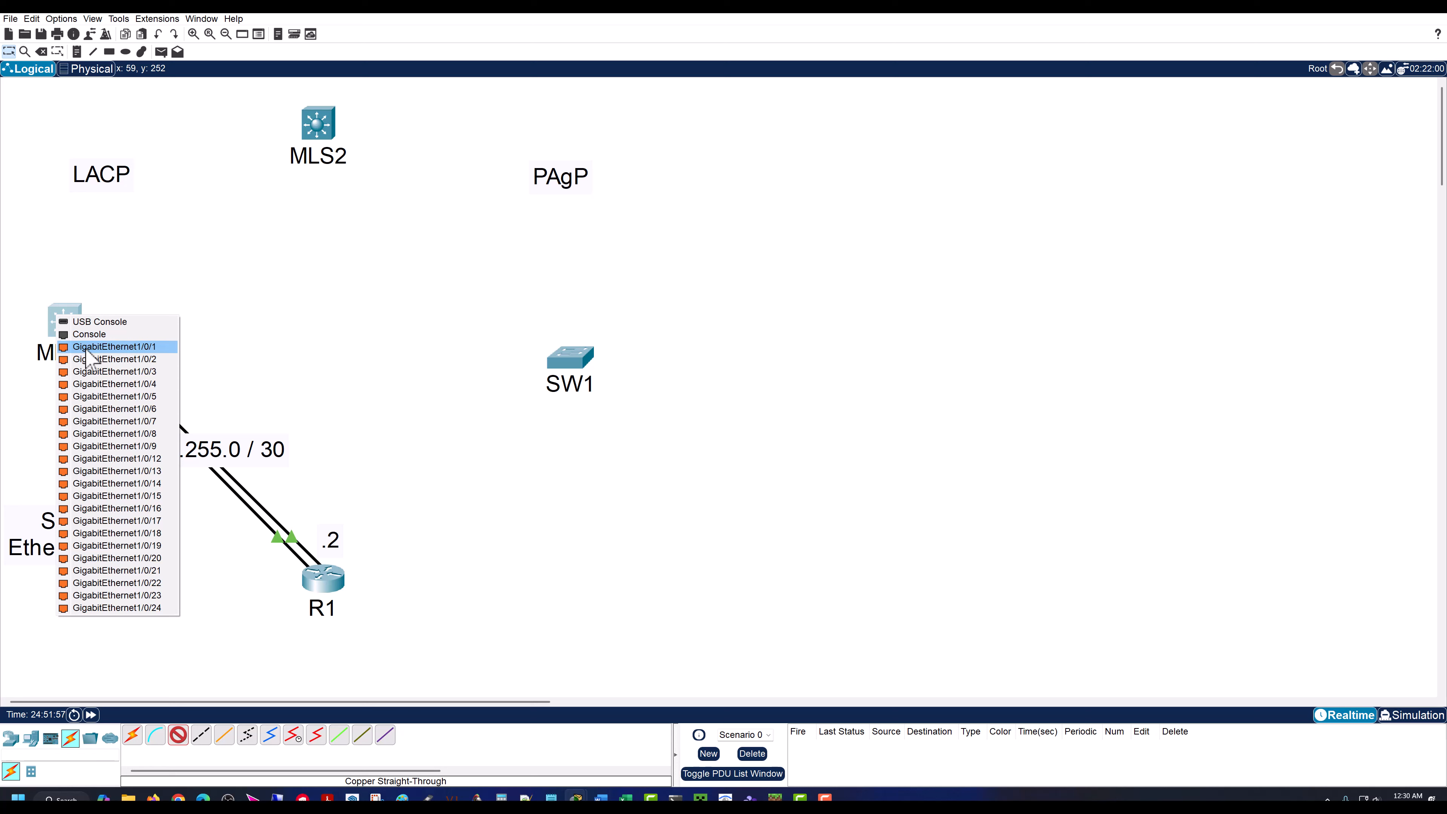
left_click(123, 359)
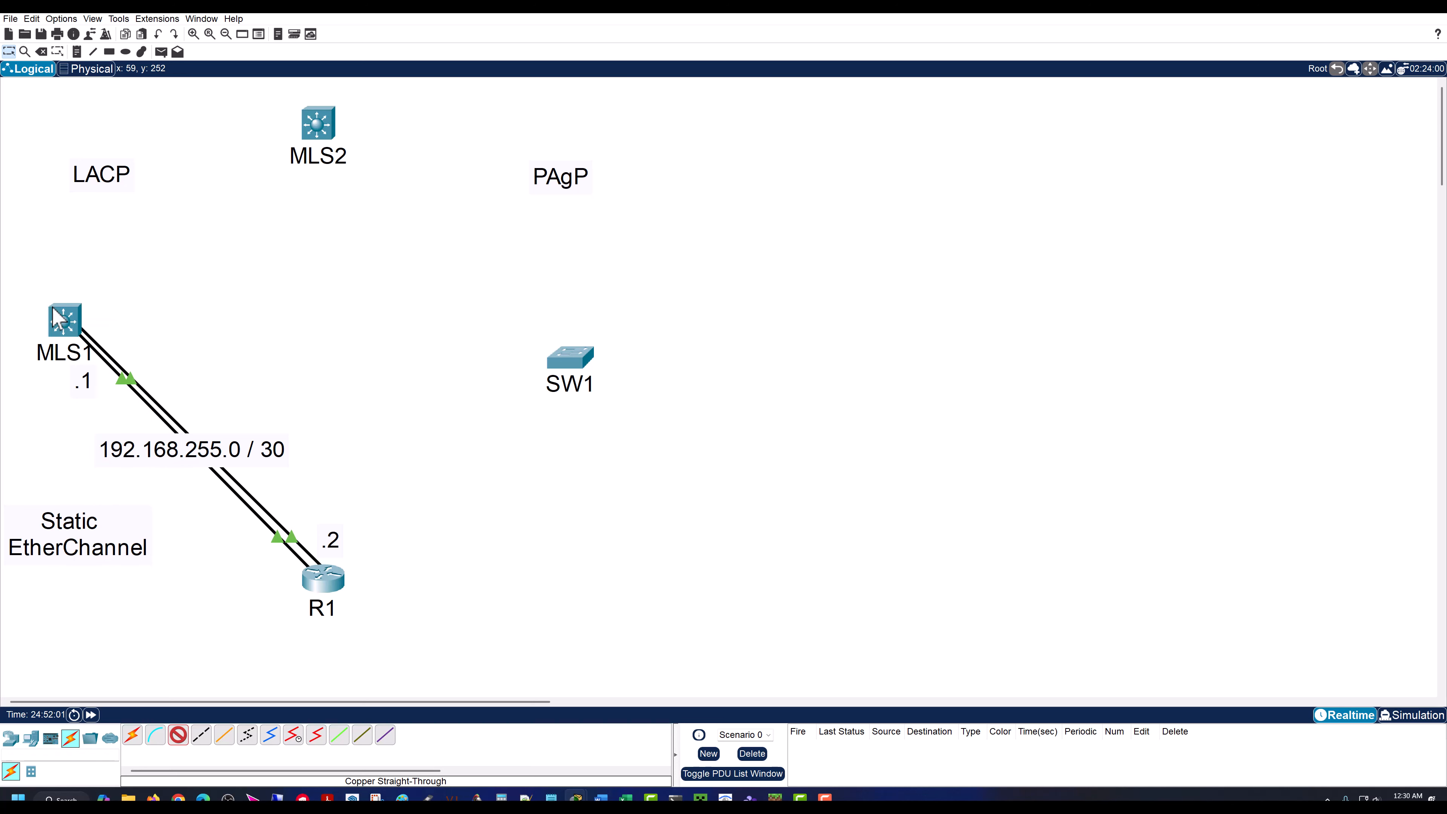
left_click(315, 125)
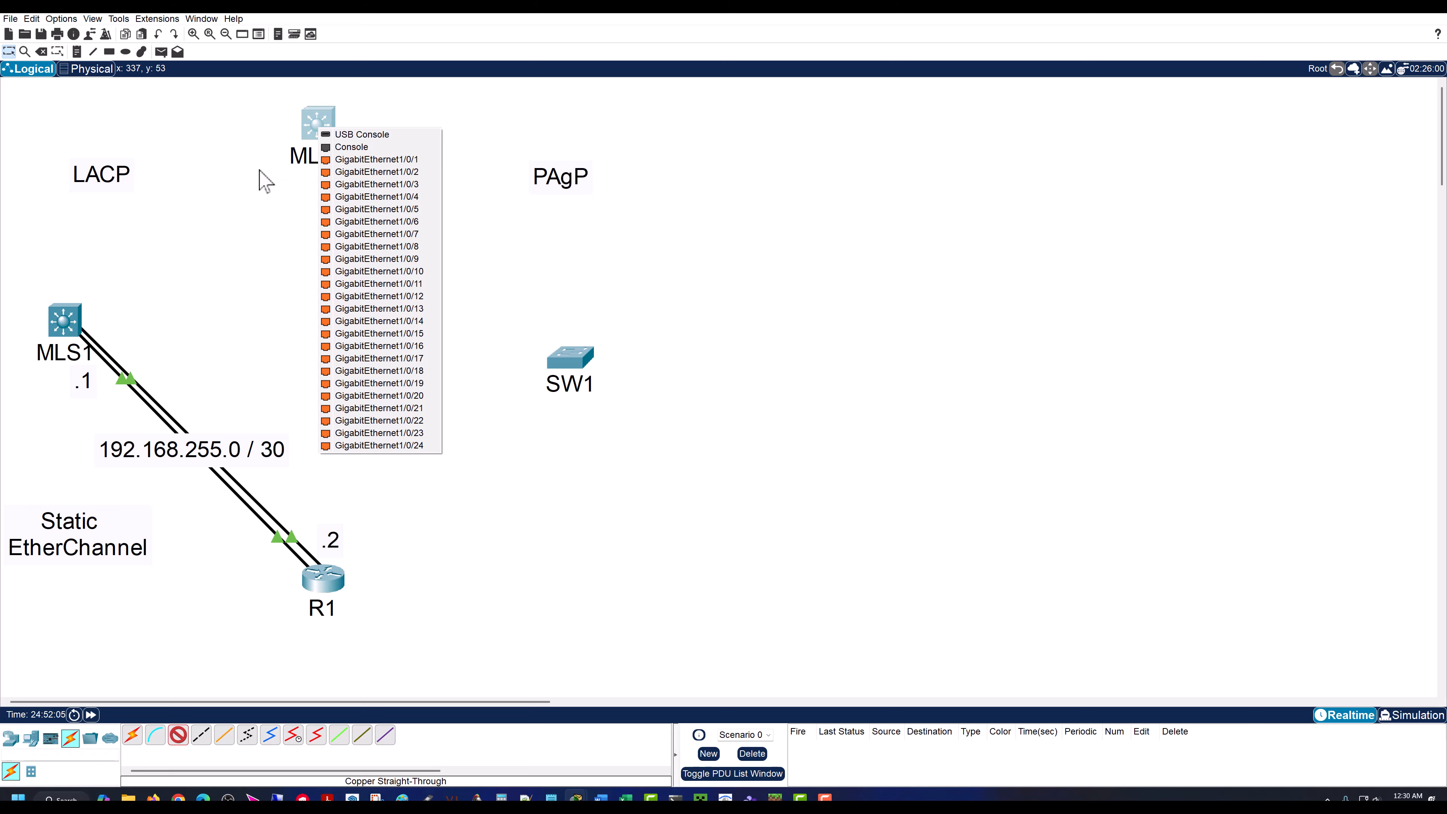
left_click(259, 181)
left_click(65, 319)
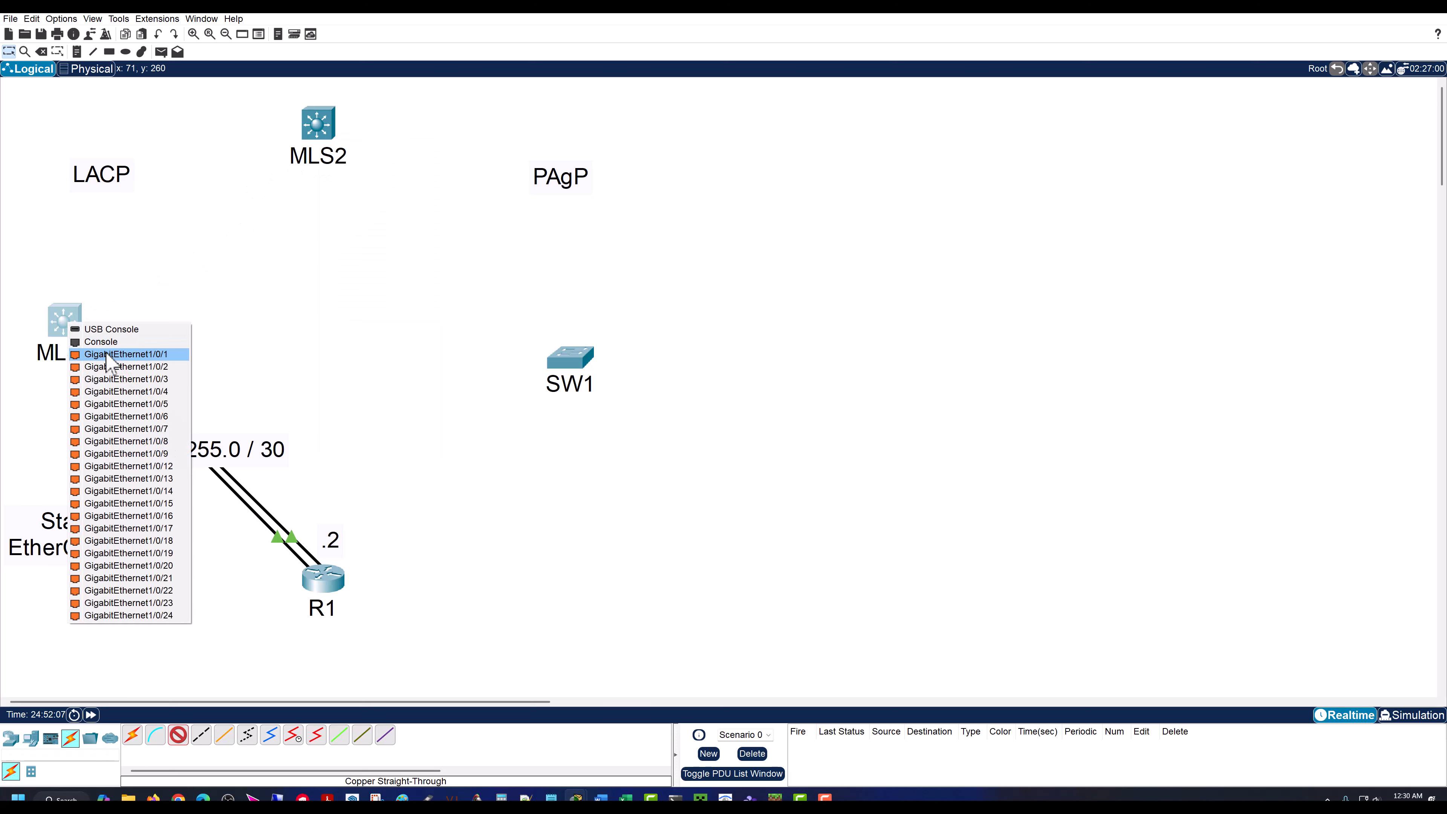
left_click(116, 372)
left_click(302, 129)
left_click(353, 154)
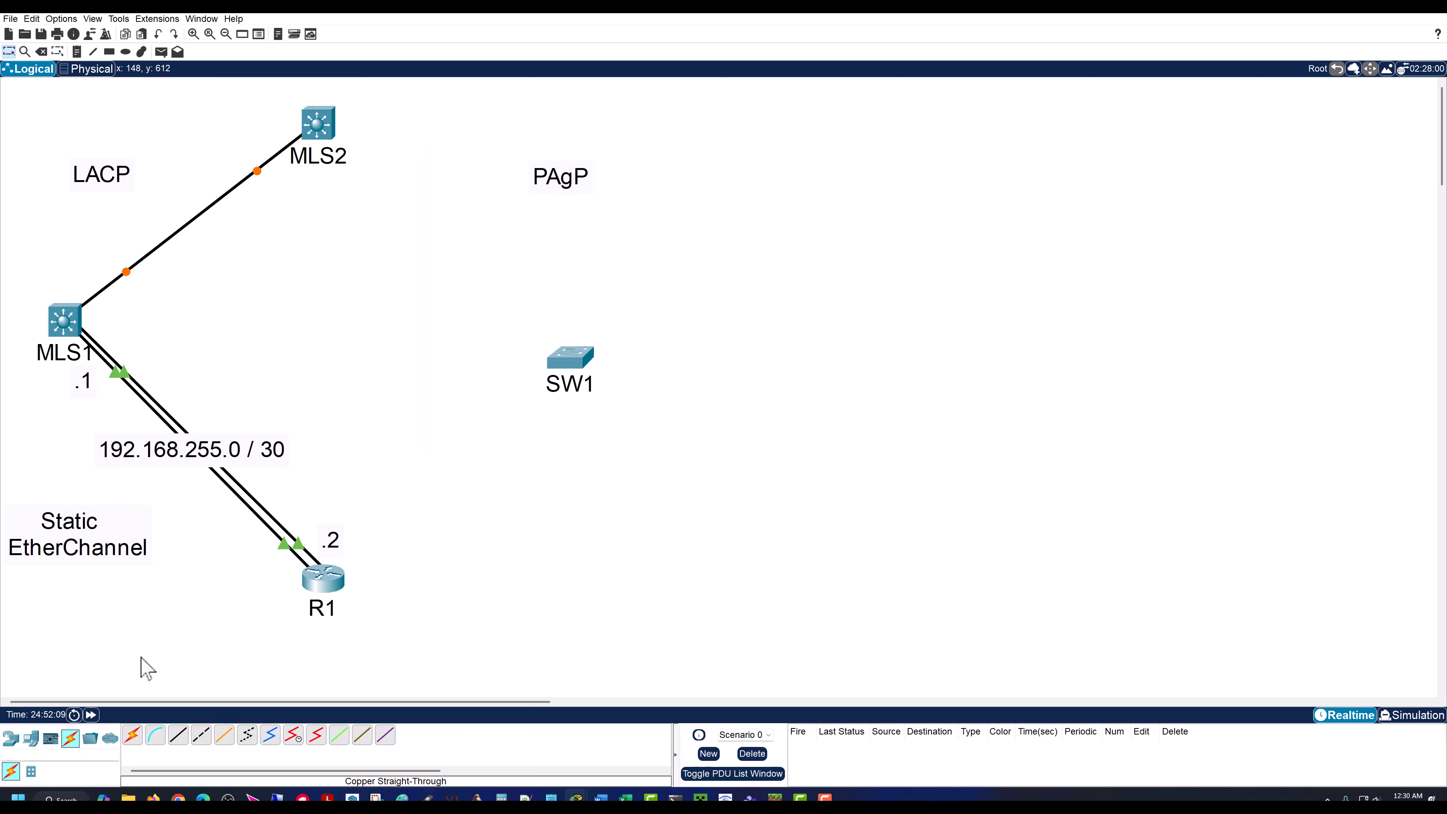
Step: Add a second copper straight-through cable between GigabitEthernet1/0/2 on MLS1 and GigabitEthernet1/0/2 on MLS2
left_click(186, 738)
left_click(65, 321)
left_click(114, 361)
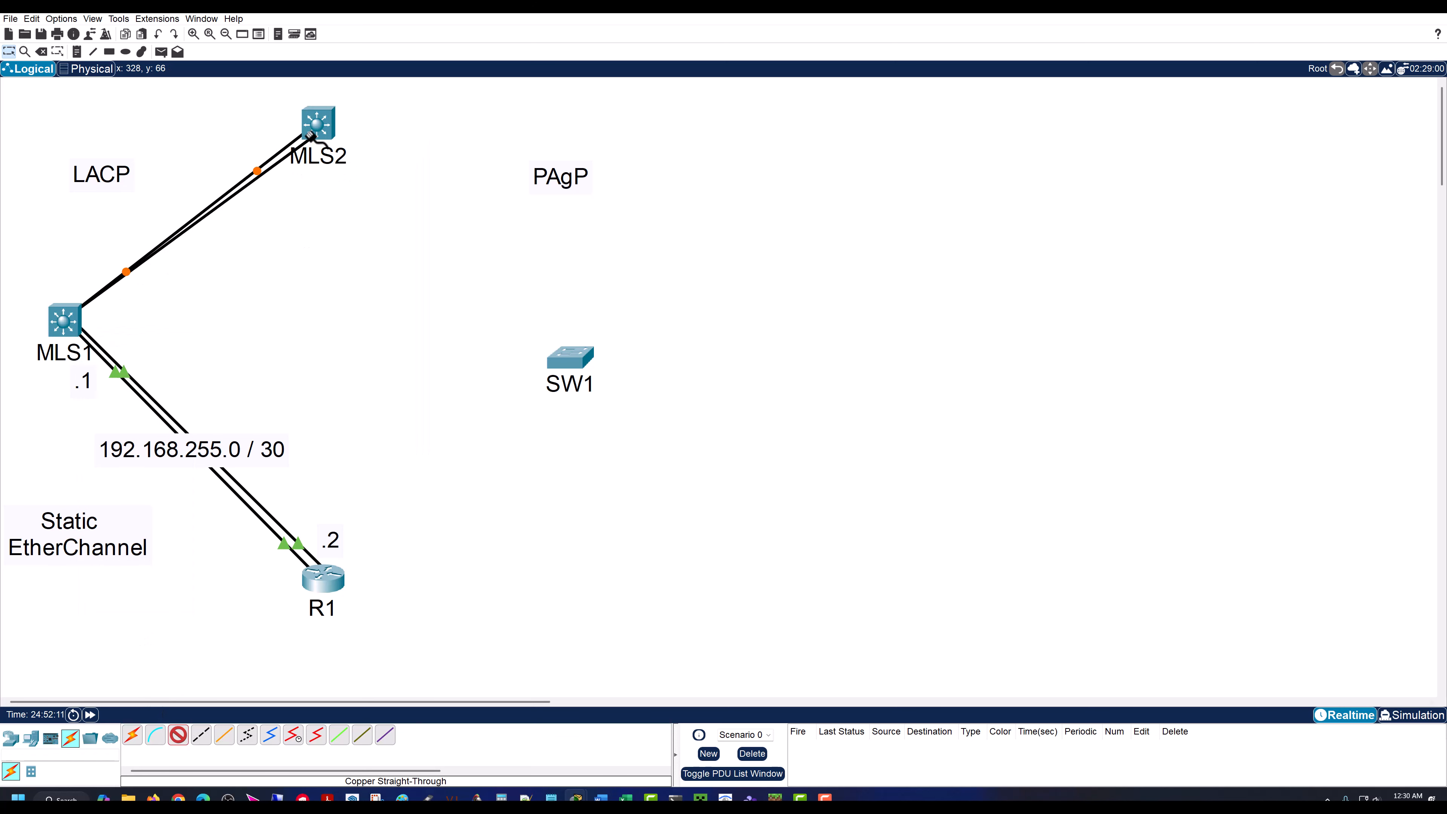
left_click(320, 124)
left_click(350, 156)
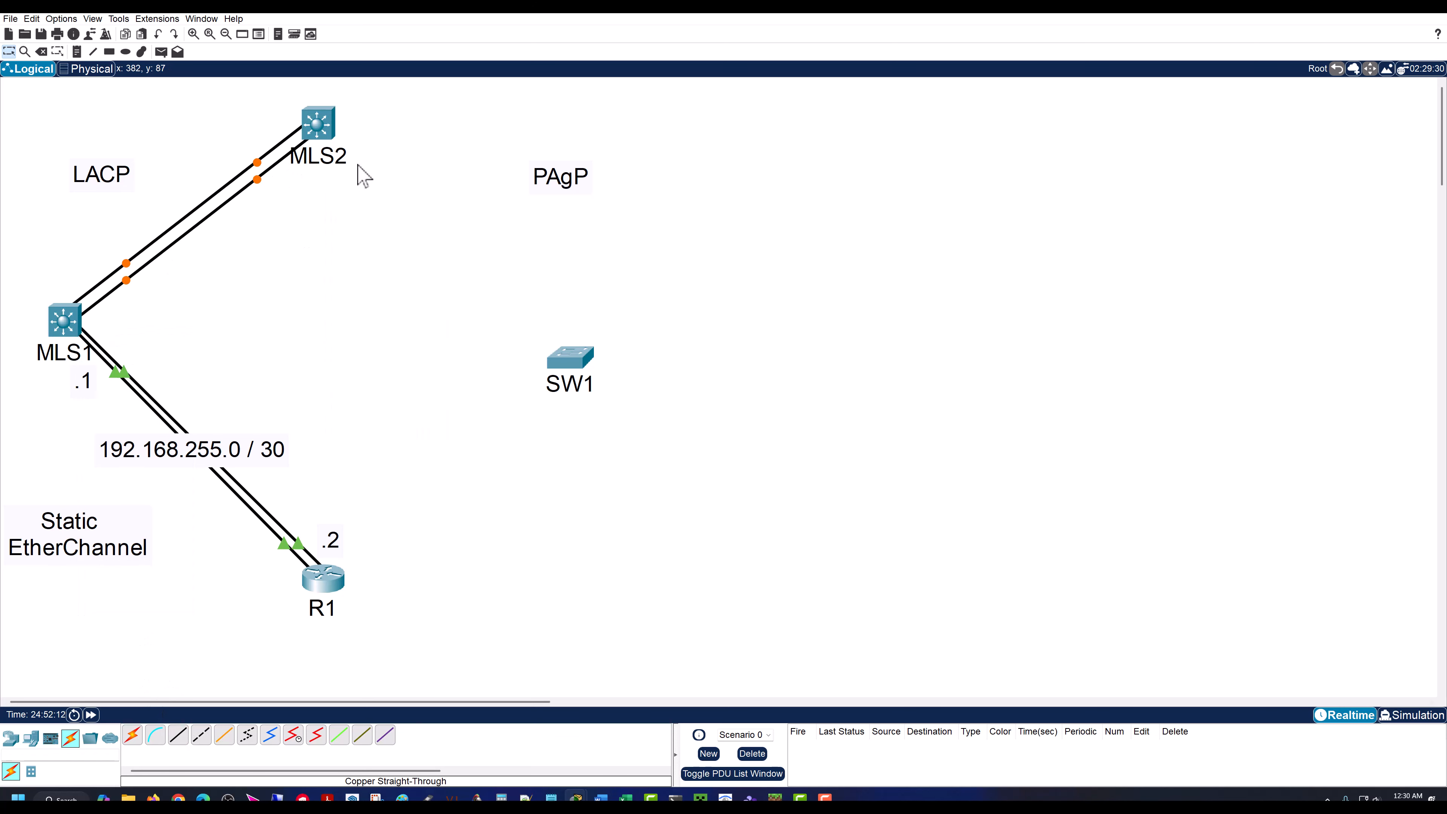
Step: Add a third copper straight-through cable joining GigabitEthernet1/0/3 on MLS1 and MLS2
left_click(178, 735)
left_click(67, 319)
left_click(102, 343)
left_click(318, 125)
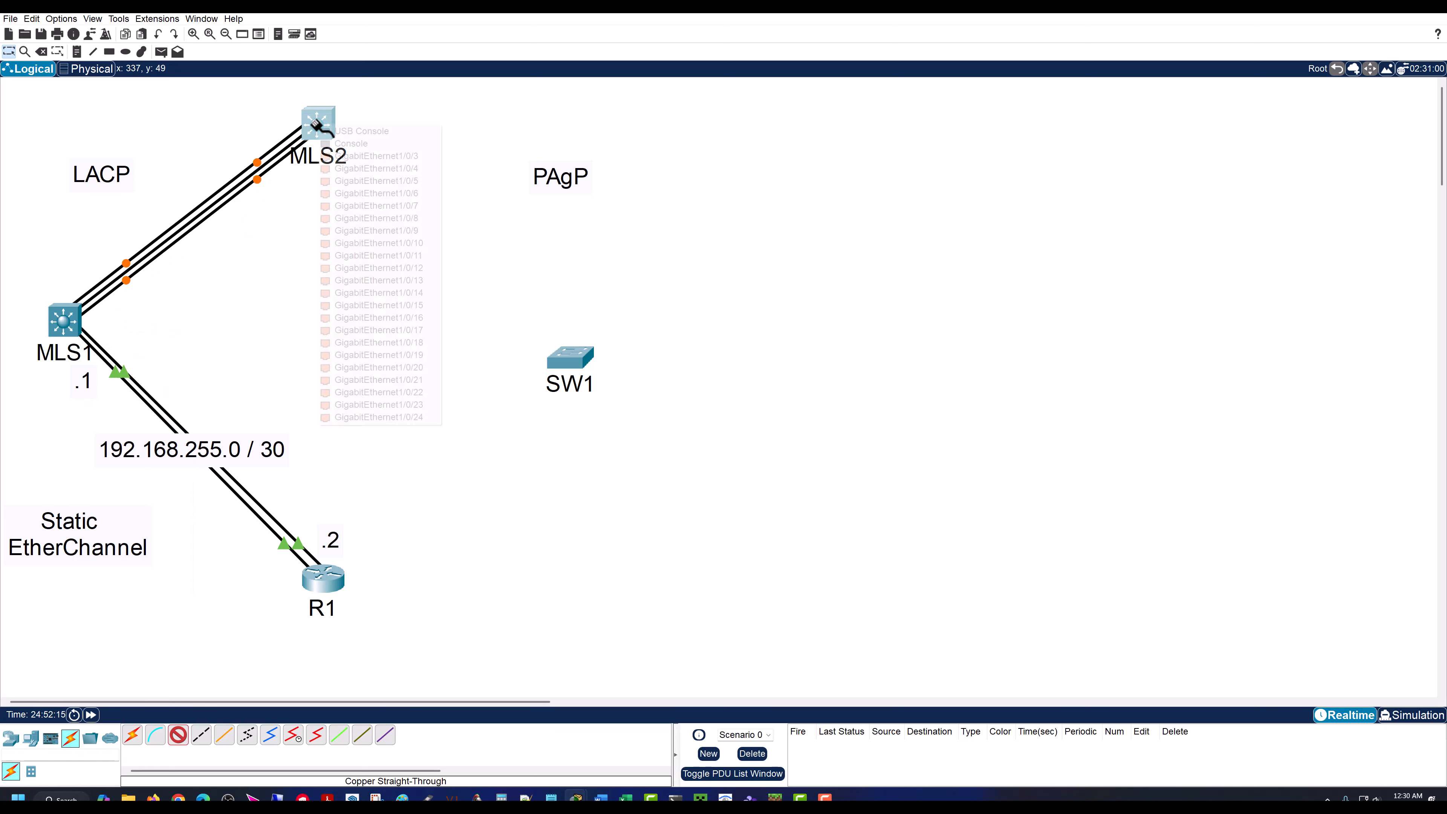
left_click(362, 161)
Step: Add a fourth copper straight-through cable joining GigabitEthernet1/0/4 on MLS1 and MLS2
left_click(179, 735)
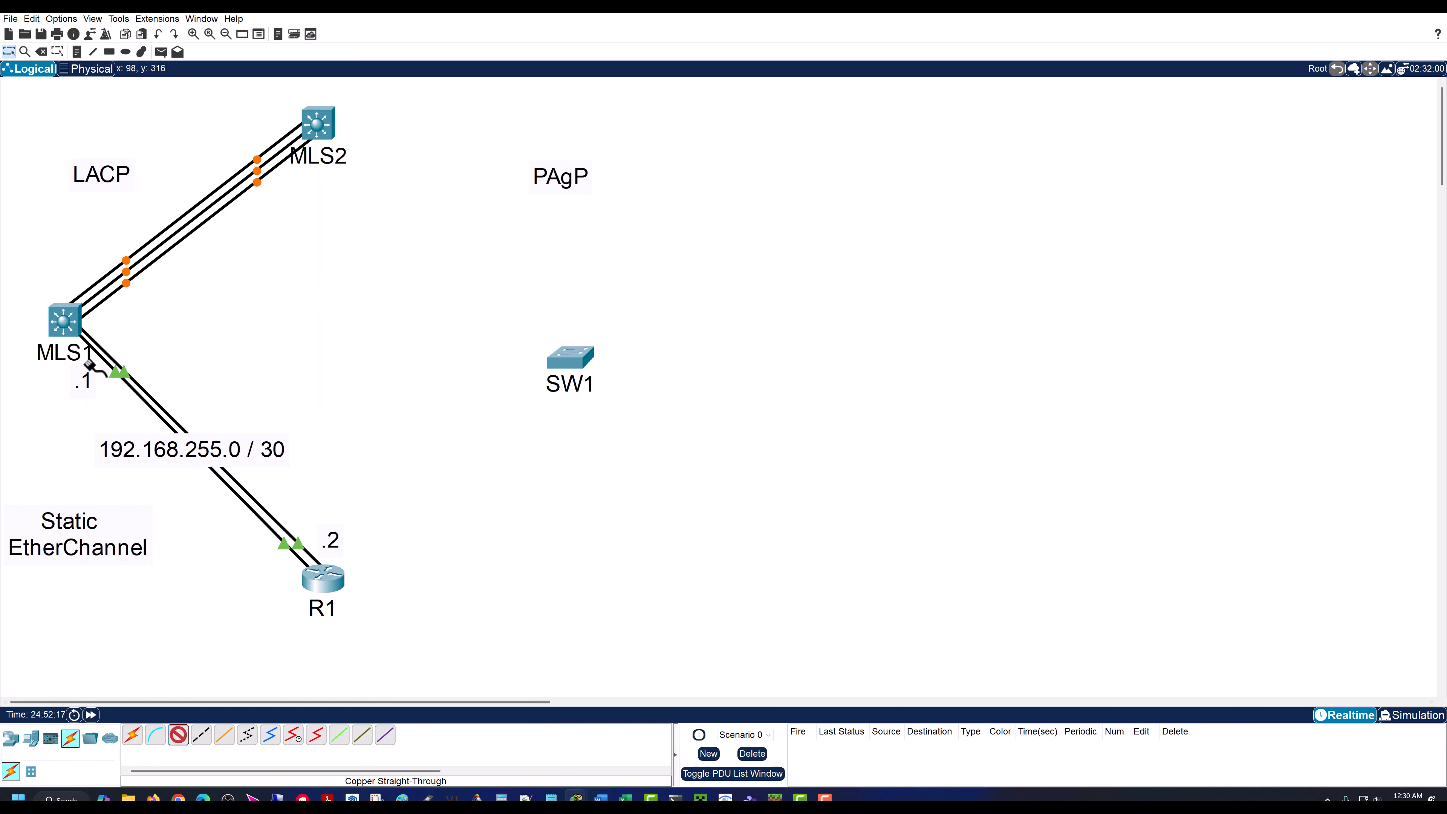
left_click(76, 326)
left_click(136, 359)
left_click(318, 124)
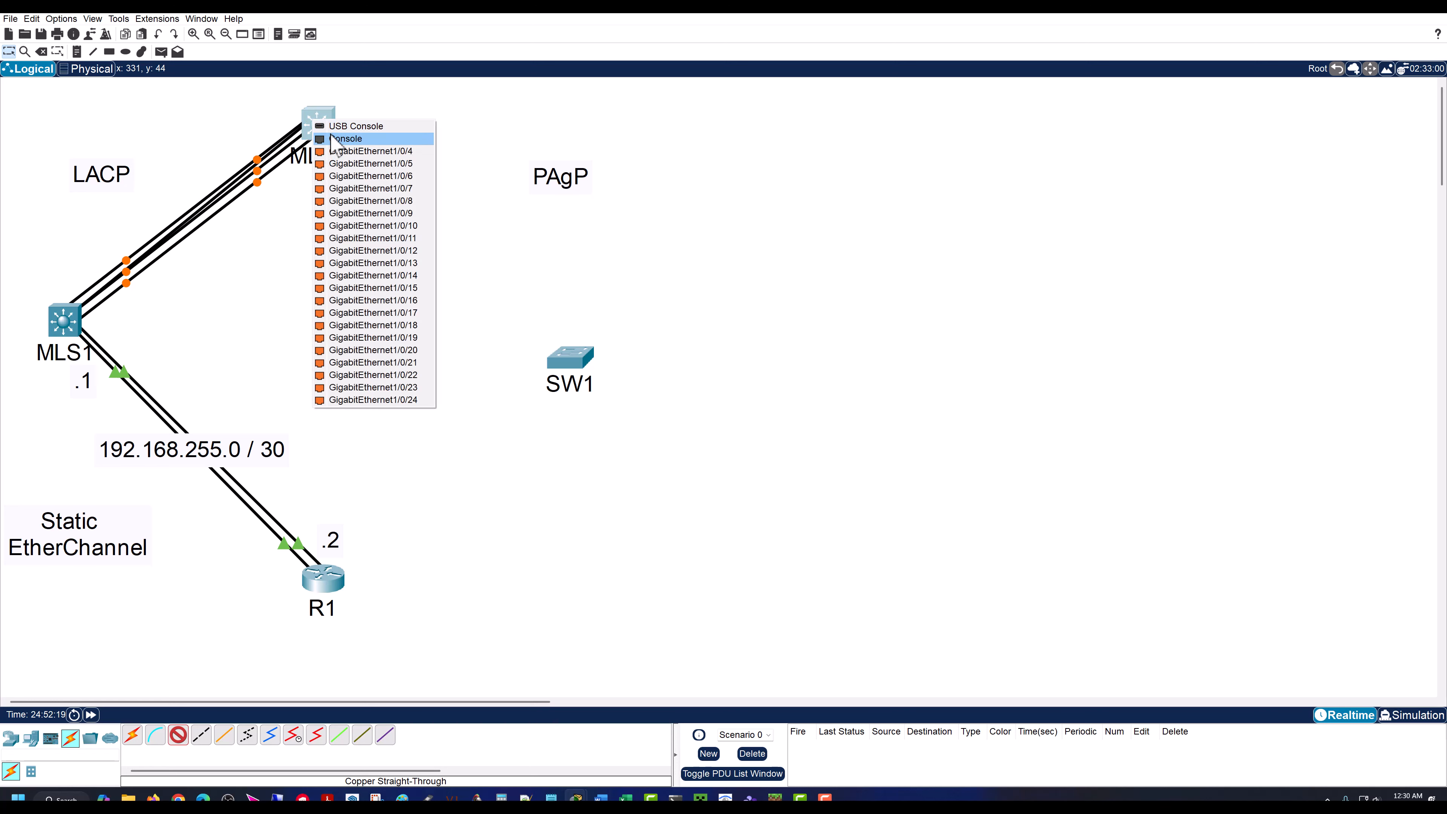
left_click(368, 163)
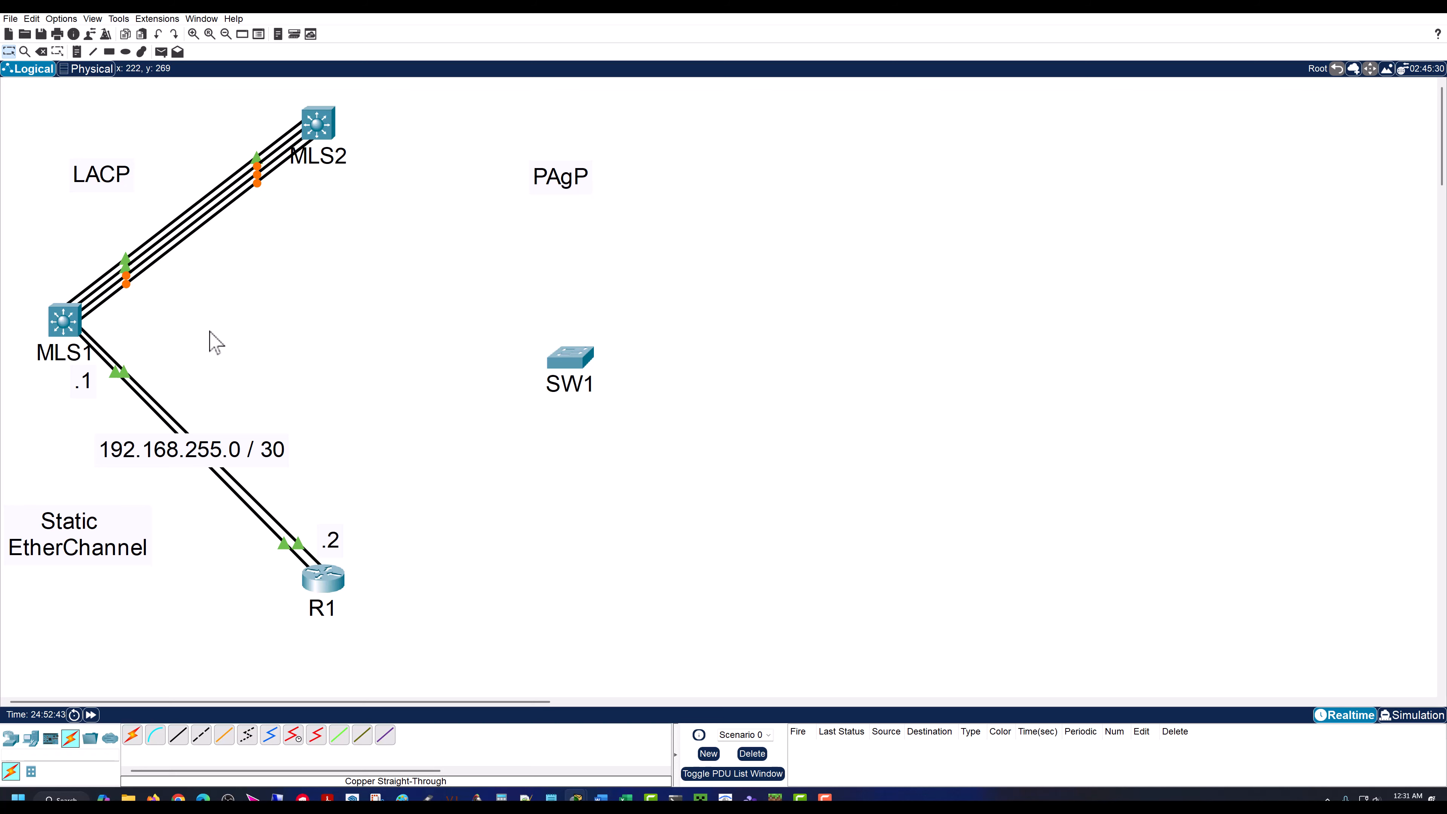
Step: Open MLS1's command line and enter global configuration mode with conf t
left_click(64, 322)
key("Return")
key("Return")
key("Return")
key("Return")
key("Return")
key("Return")
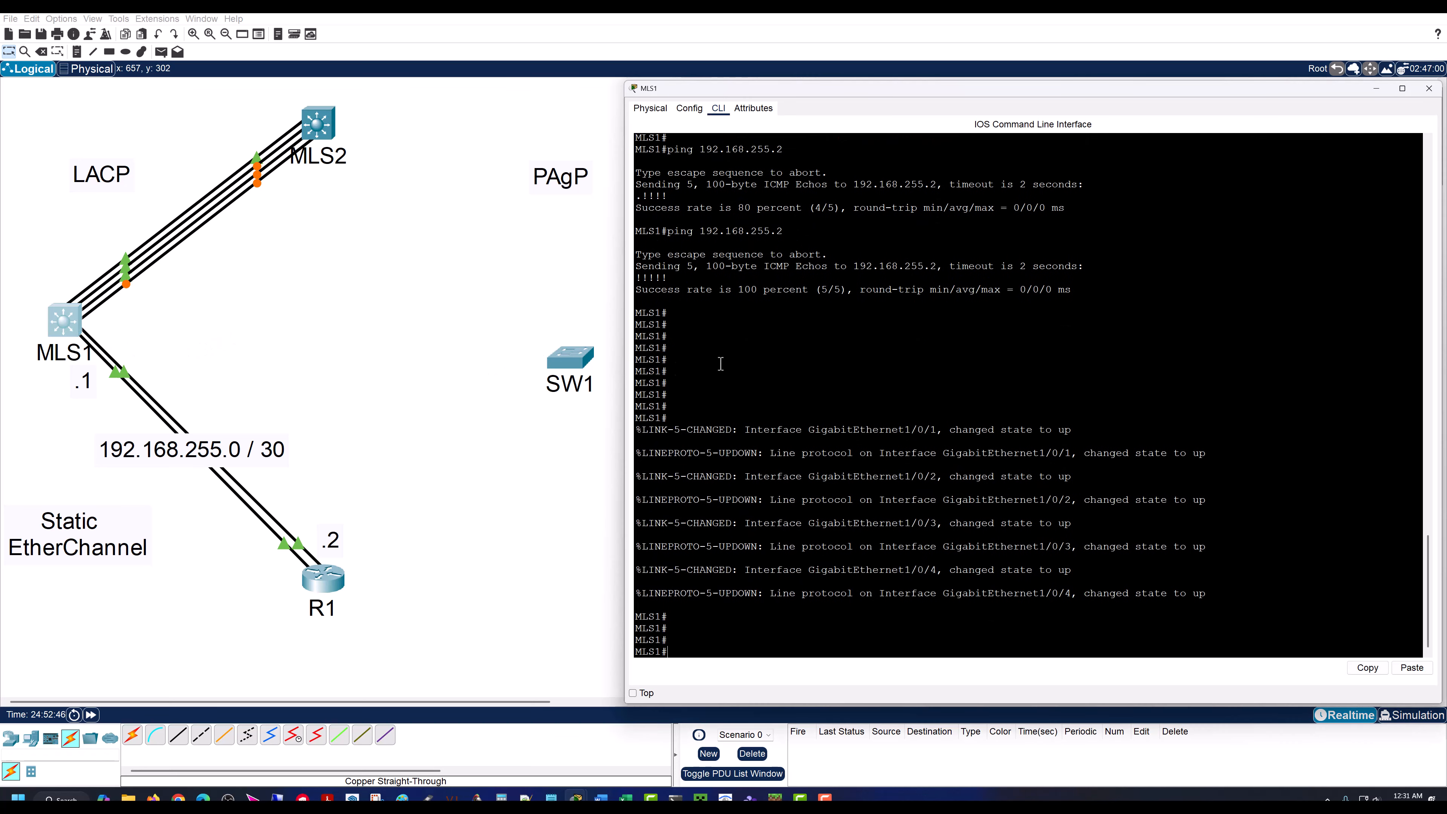
type("conf t")
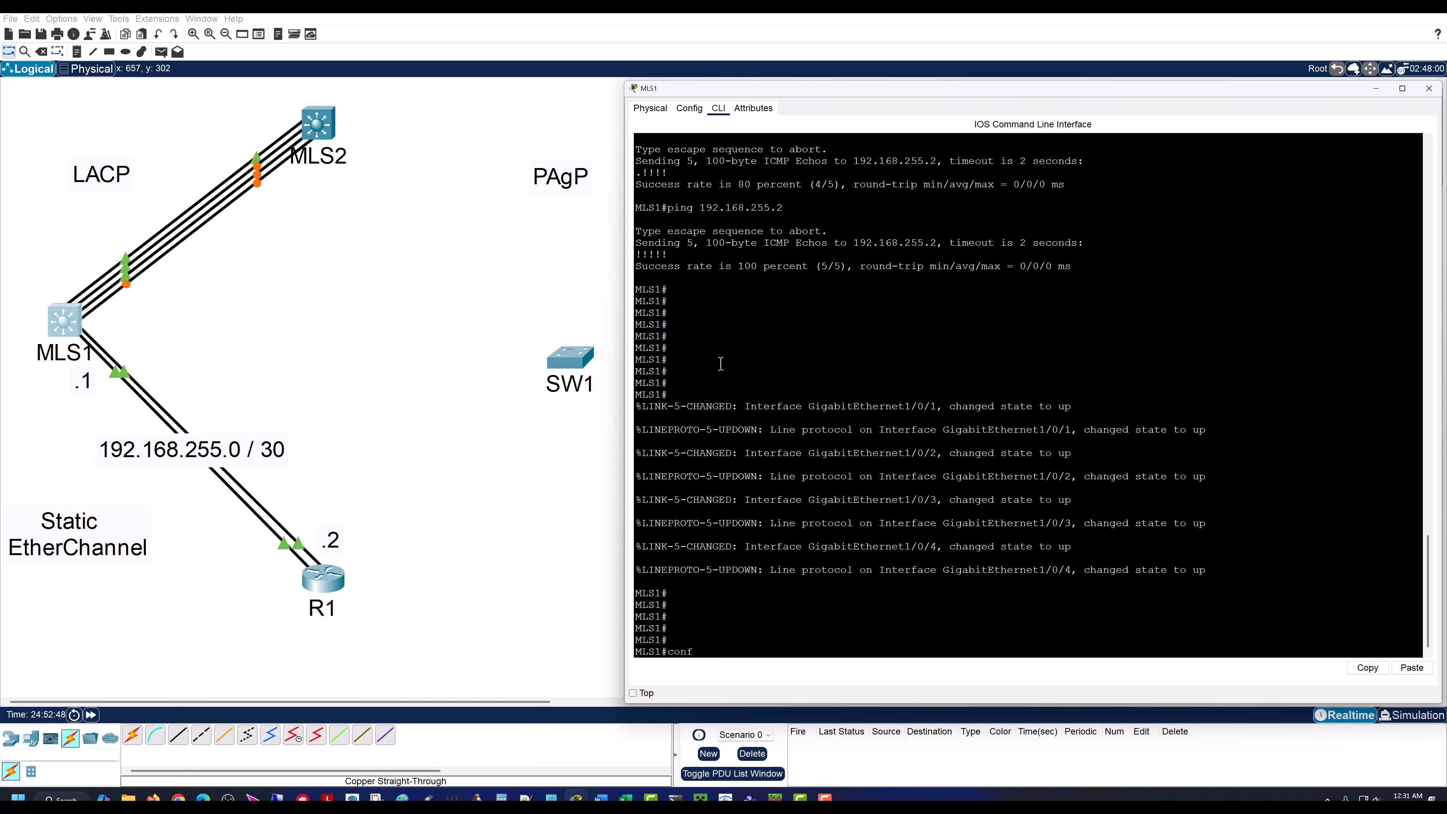
key("Return")
Step: Open interface range gig 1/0/1 - 4 for configuration on MLS1
key("Return")
key("Return")
key("Return")
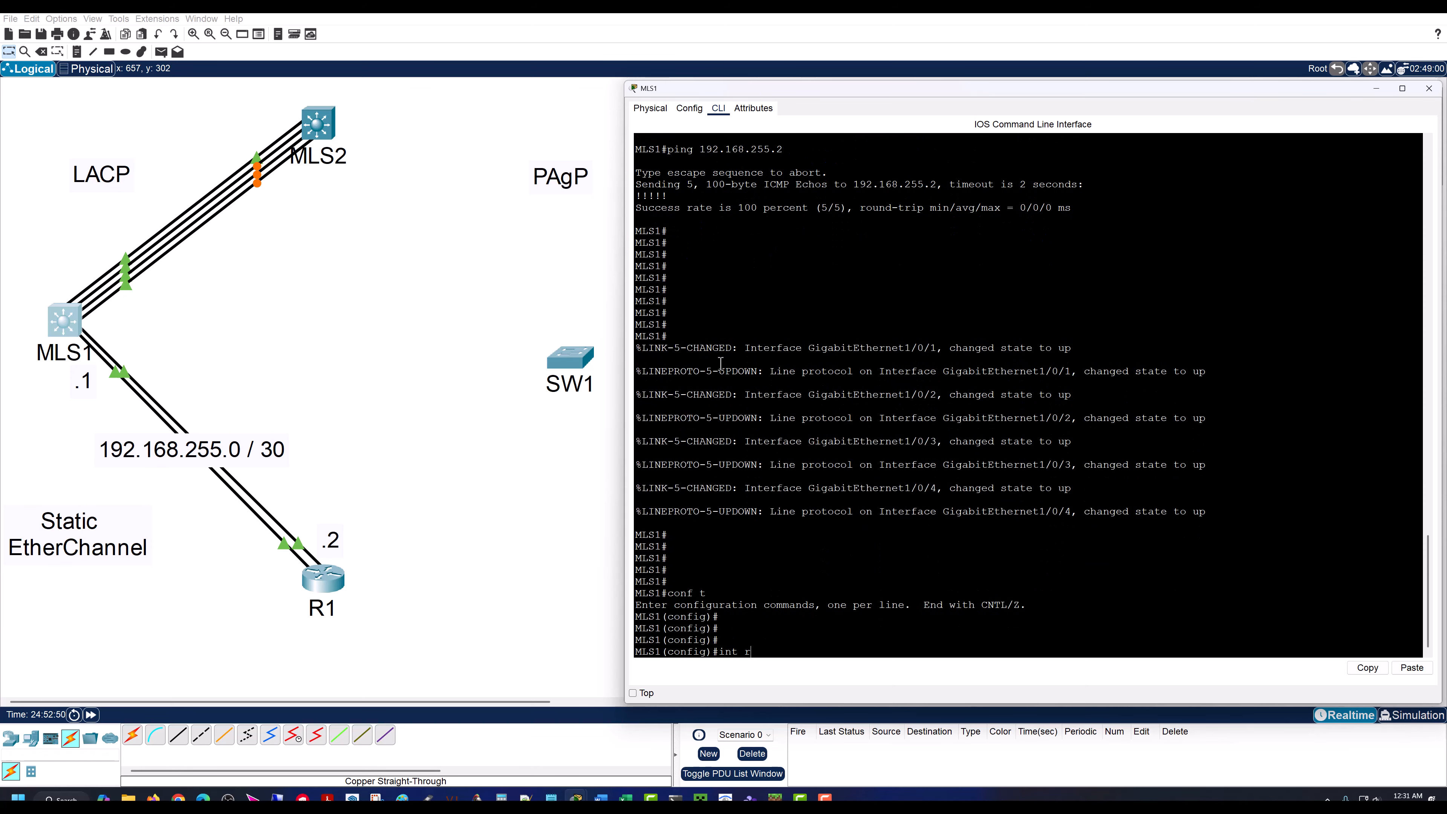
type("int range 1/0/1- 4")
key("Return")
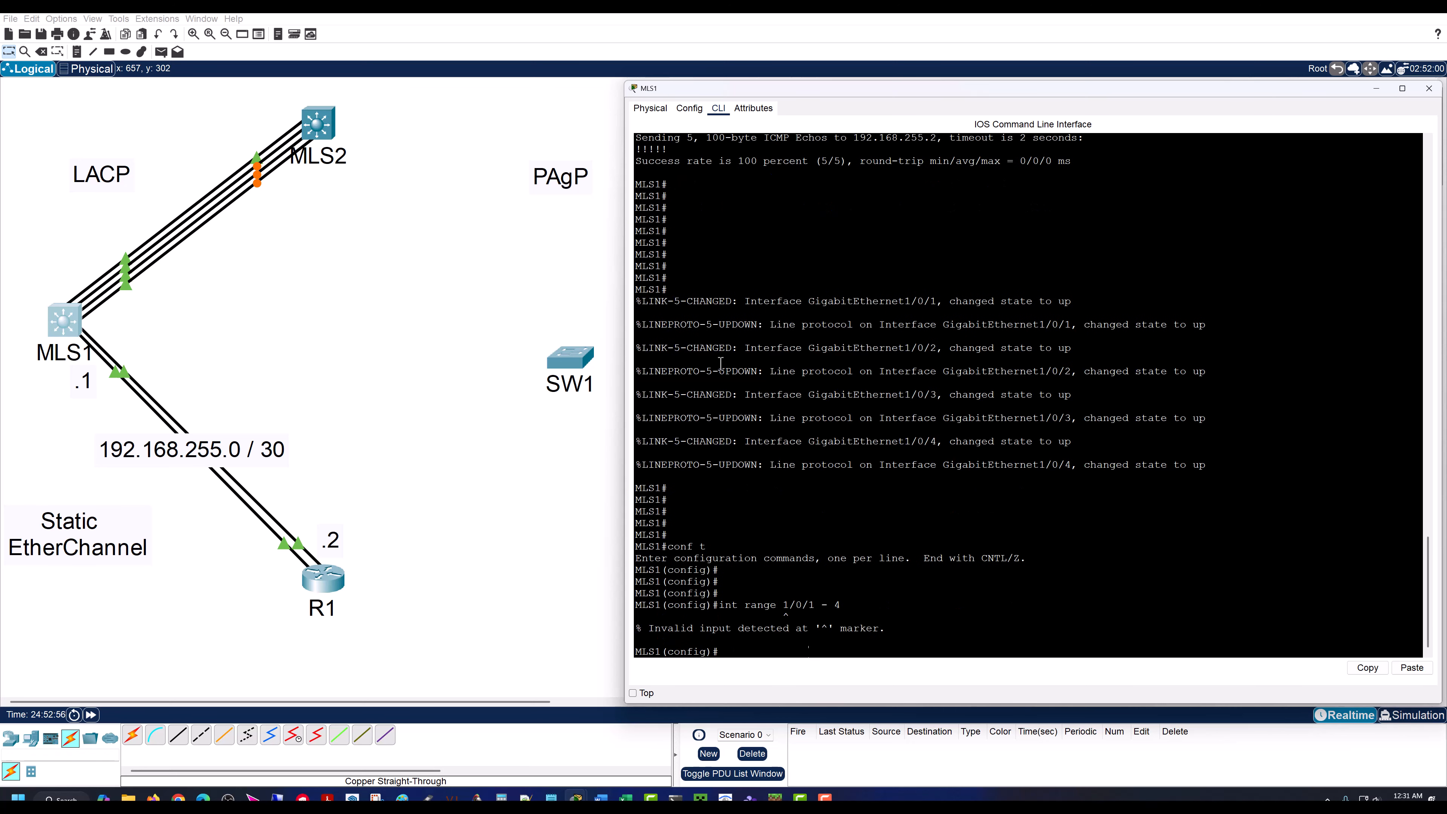
key("Up")
type("gig")
key("Return")
key("Return")
key("Return")
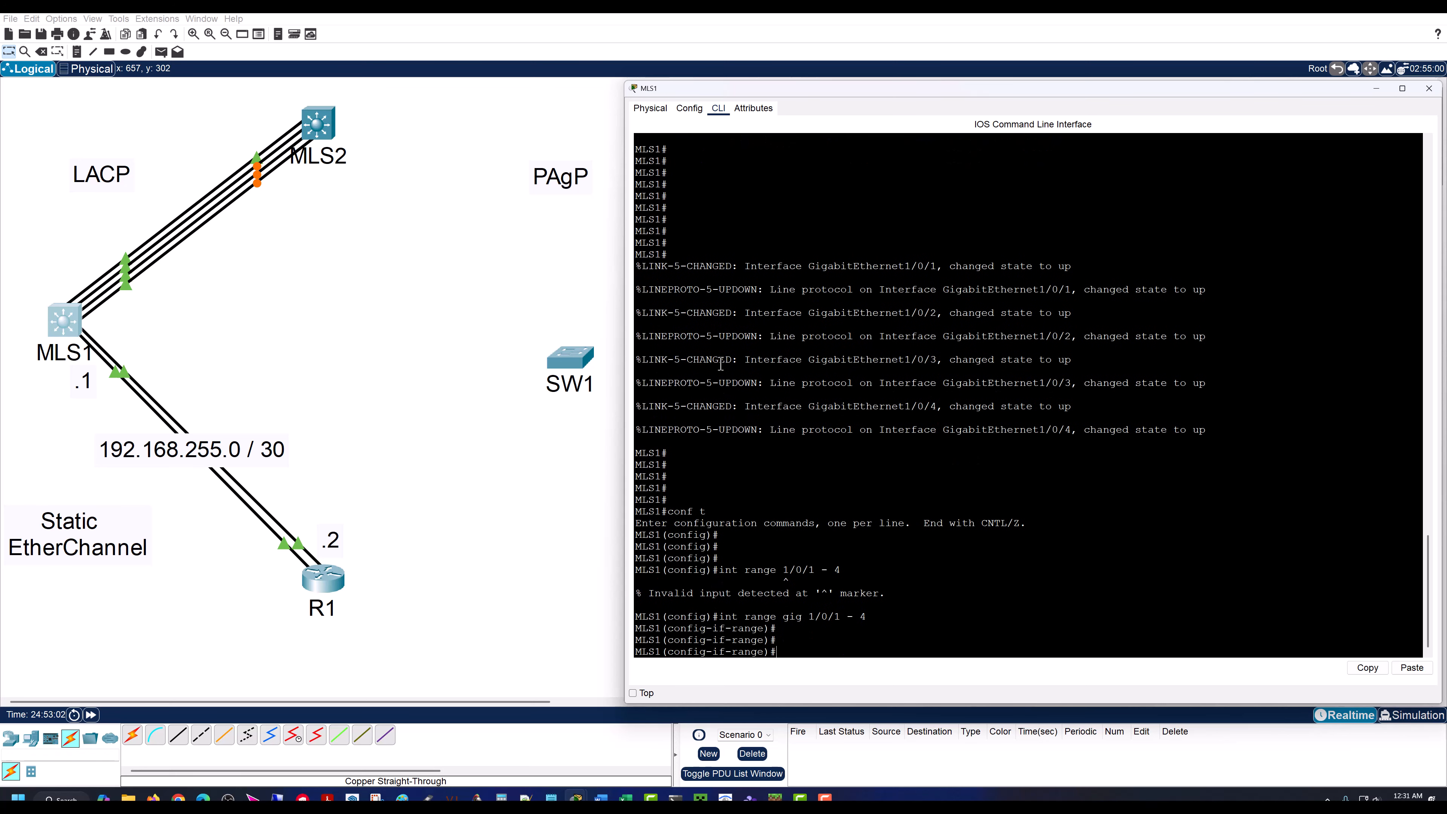
key("Return")
key("Return")
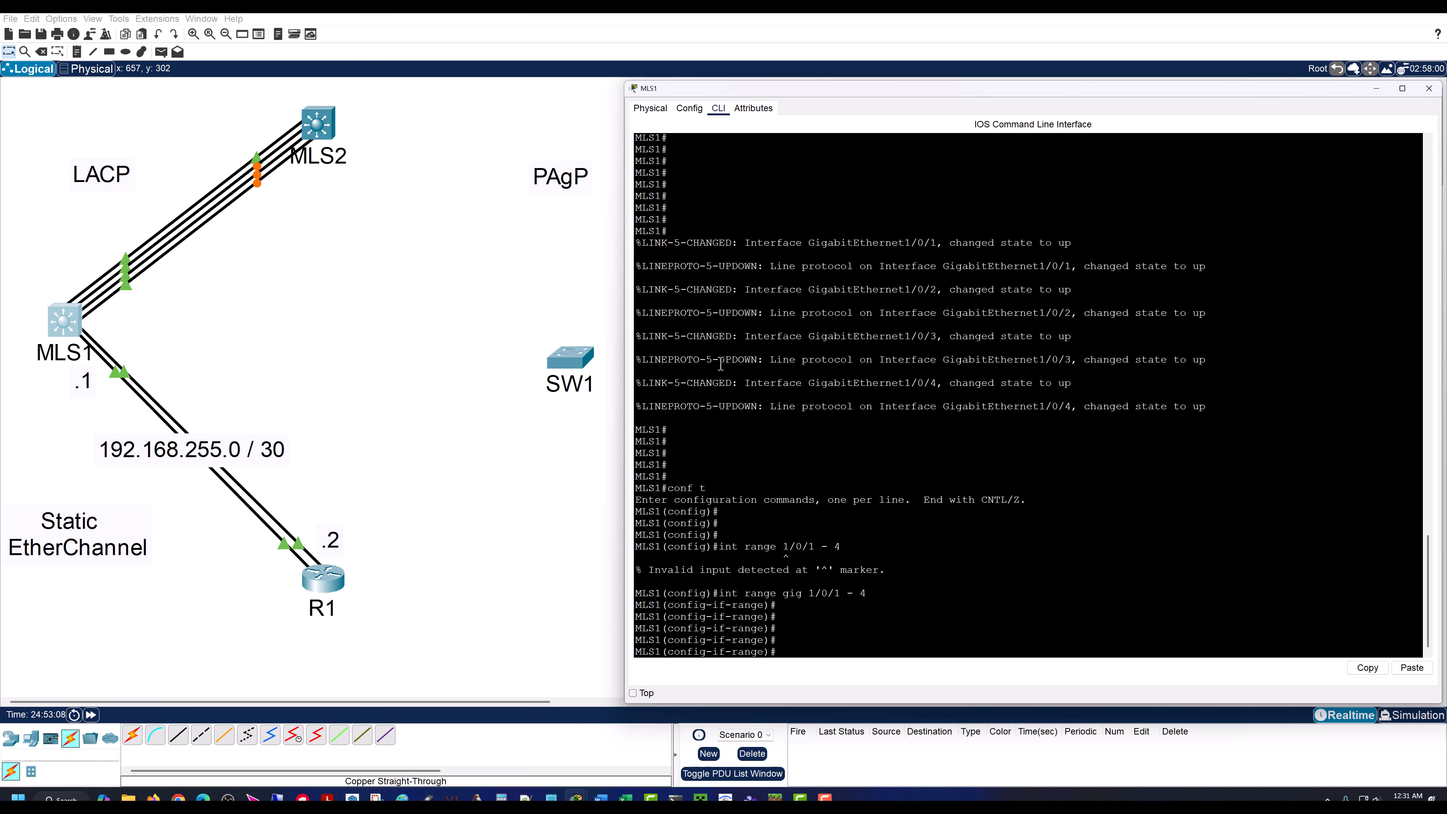
Step: Begin the channel-group 2 mode command for the gig 1/0/1 - 4 range, listing its mode options and examining the LACP ones
type("channel-g")
key("Tab")
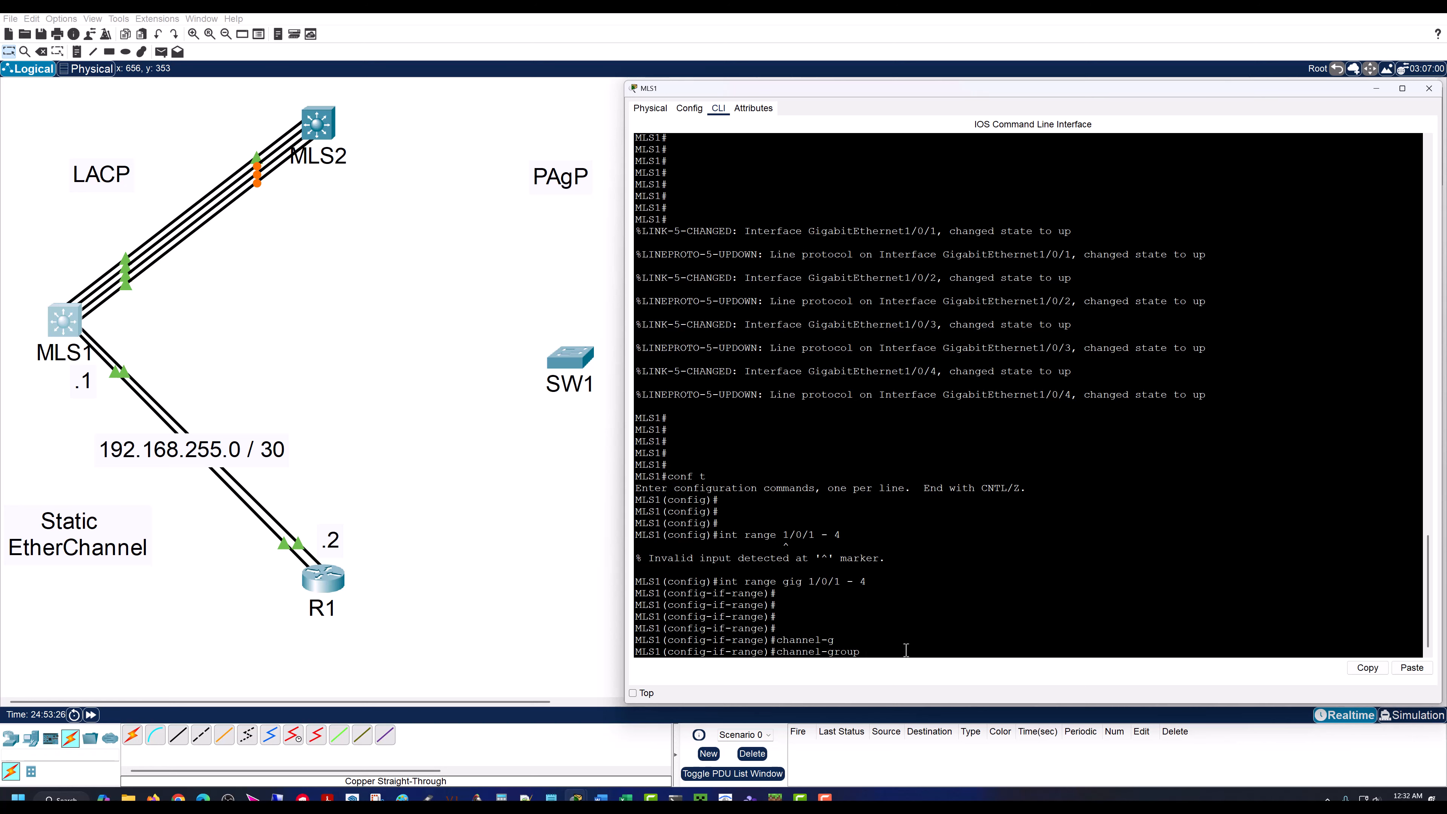
type("mode ?")
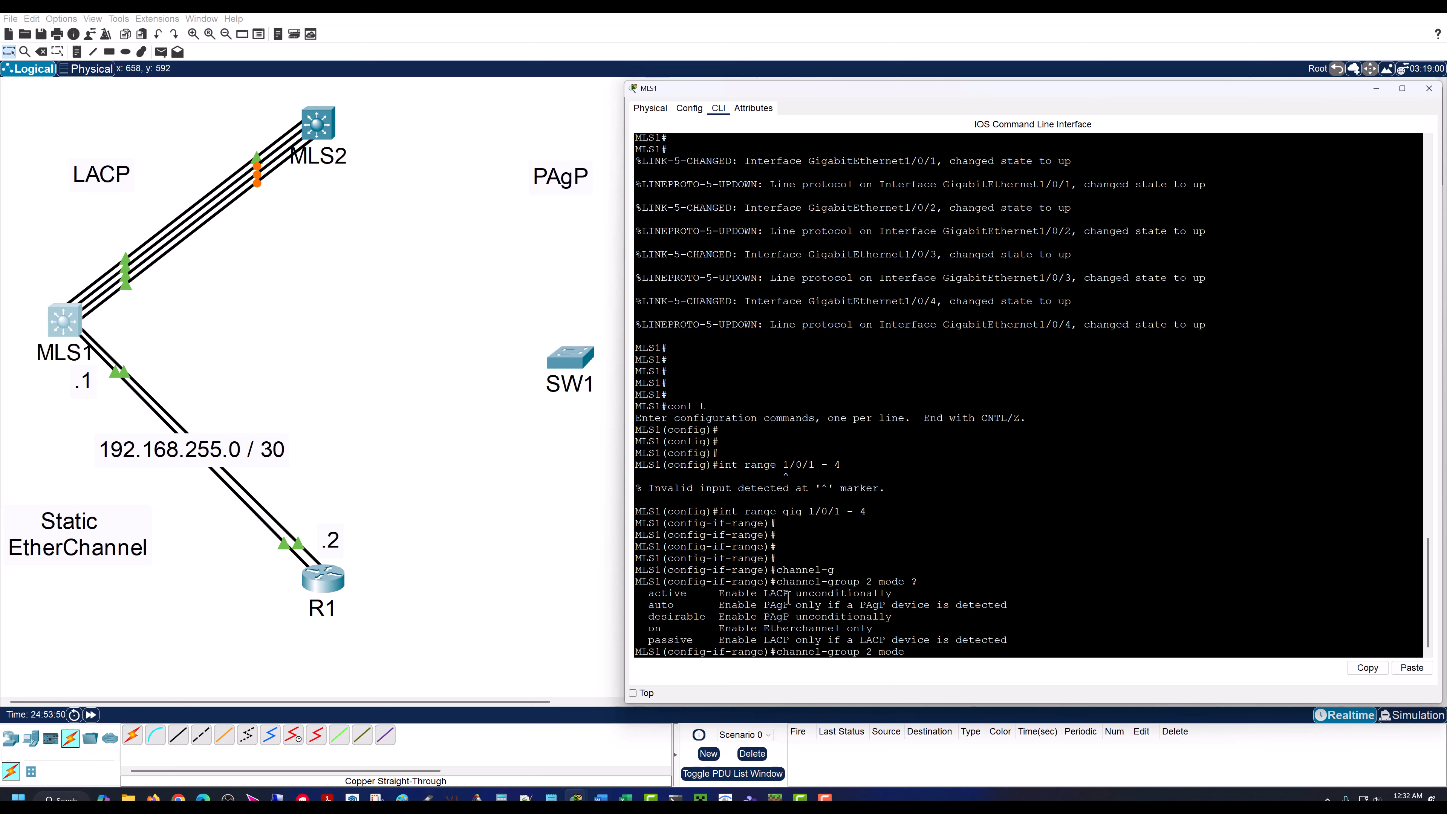
left_click_drag(891, 594, 649, 594)
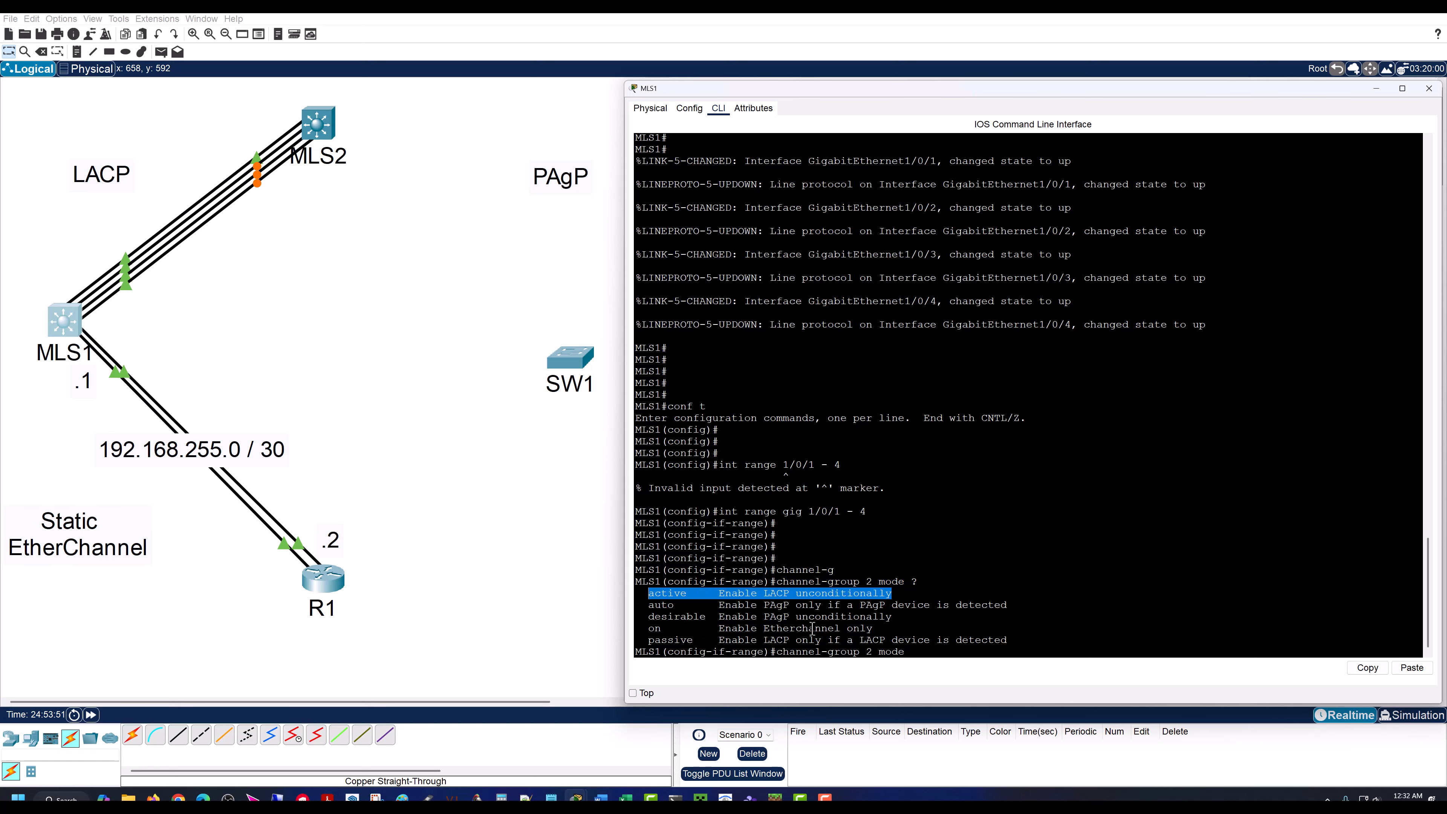
left_click_drag(1002, 640, 893, 593)
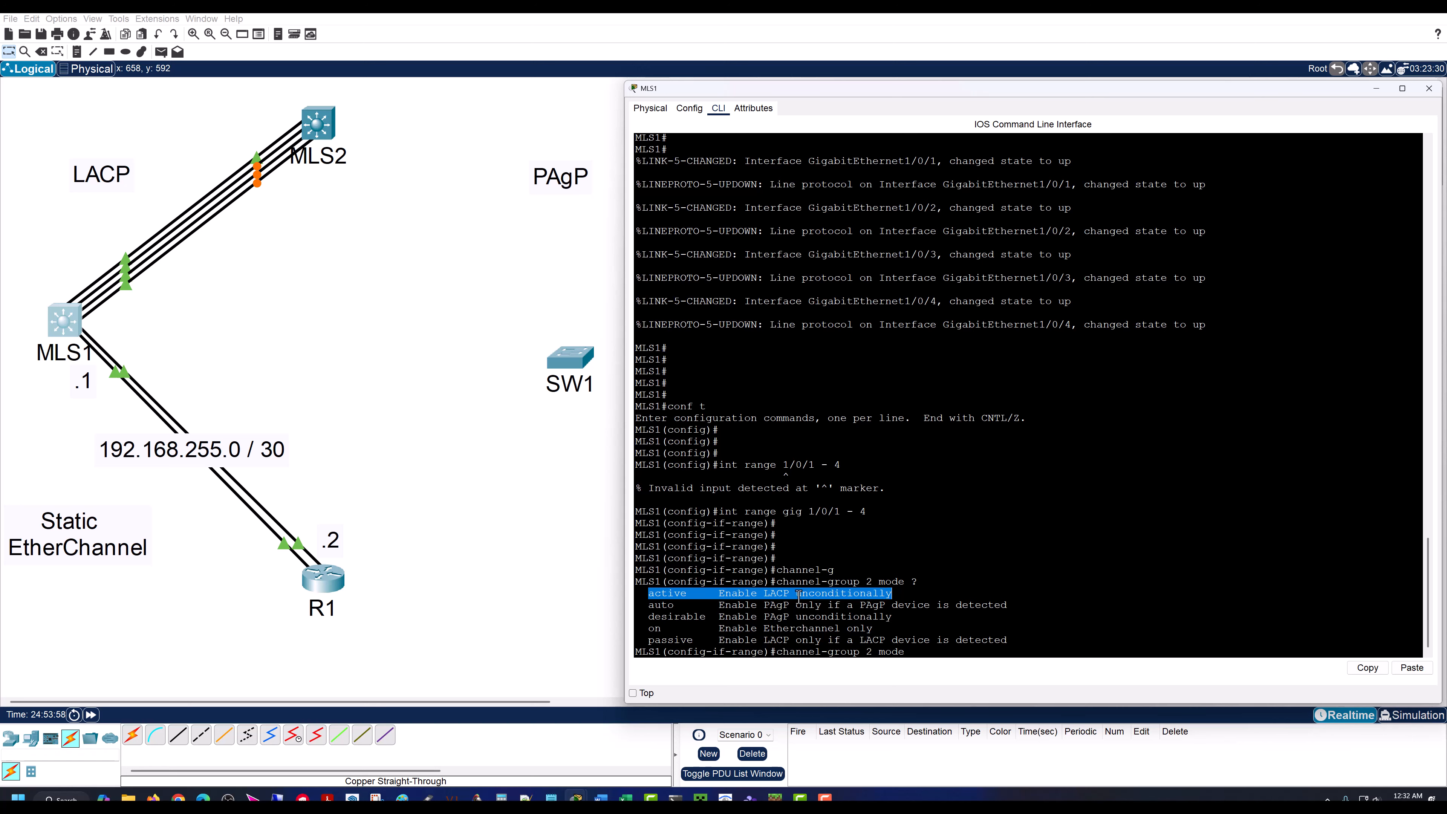
left_click(754, 595)
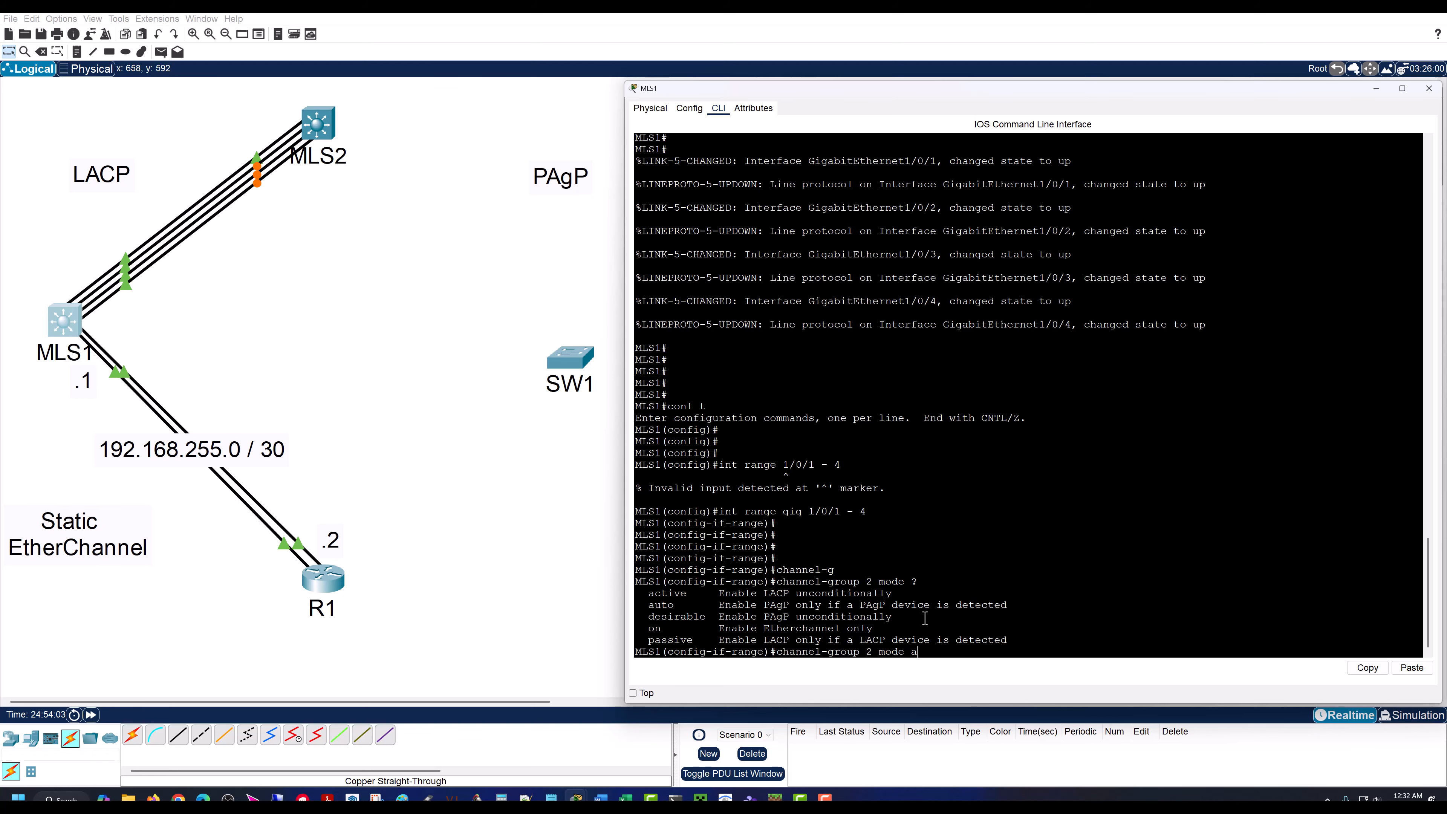
Step: Complete the command as channel-group 2 mode active for MLS1's gig 1/0/1 - 4 range
key("Return")
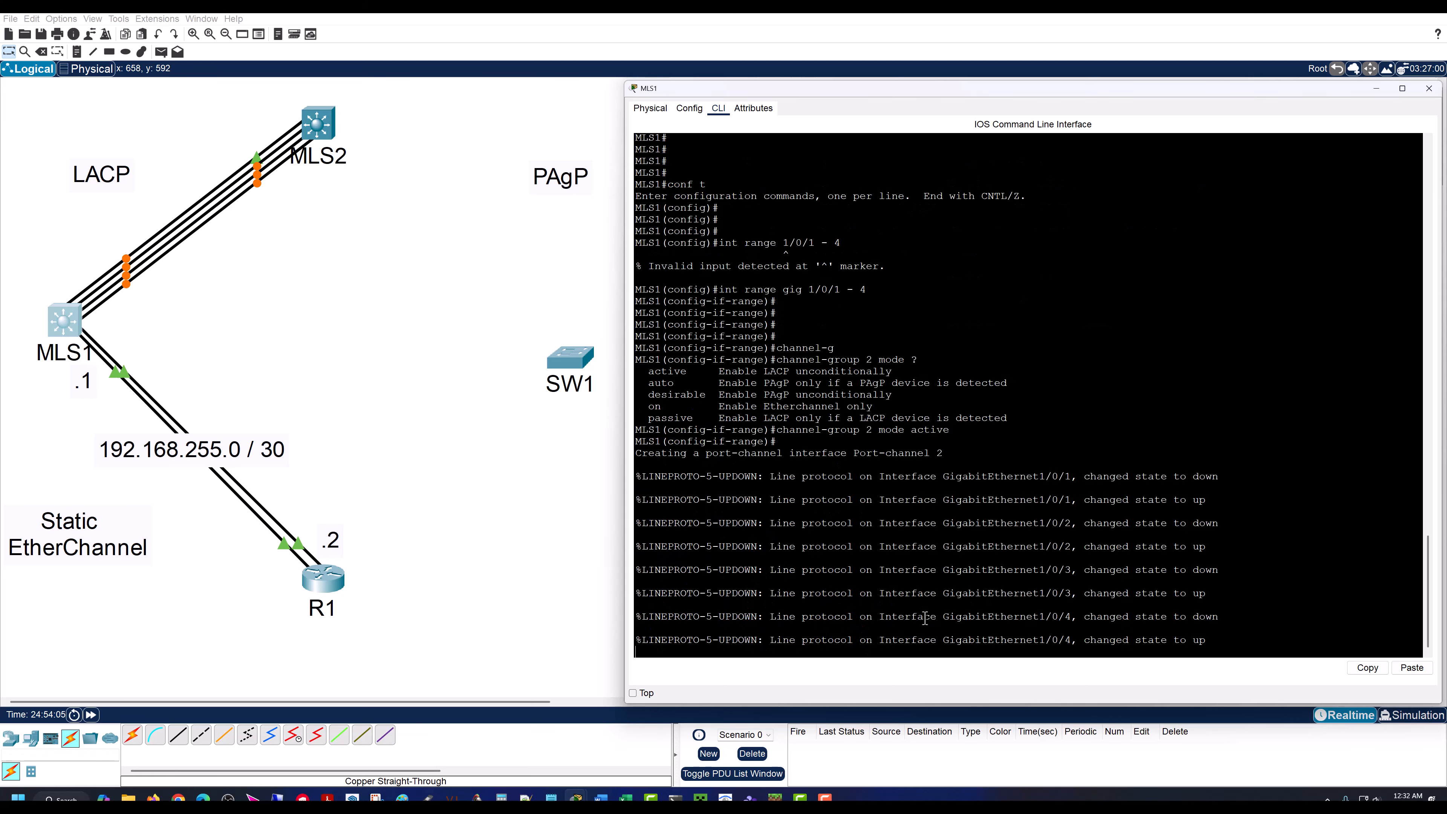
key("Return")
key("Return")
key("Return")
key("Return")
key("Return")
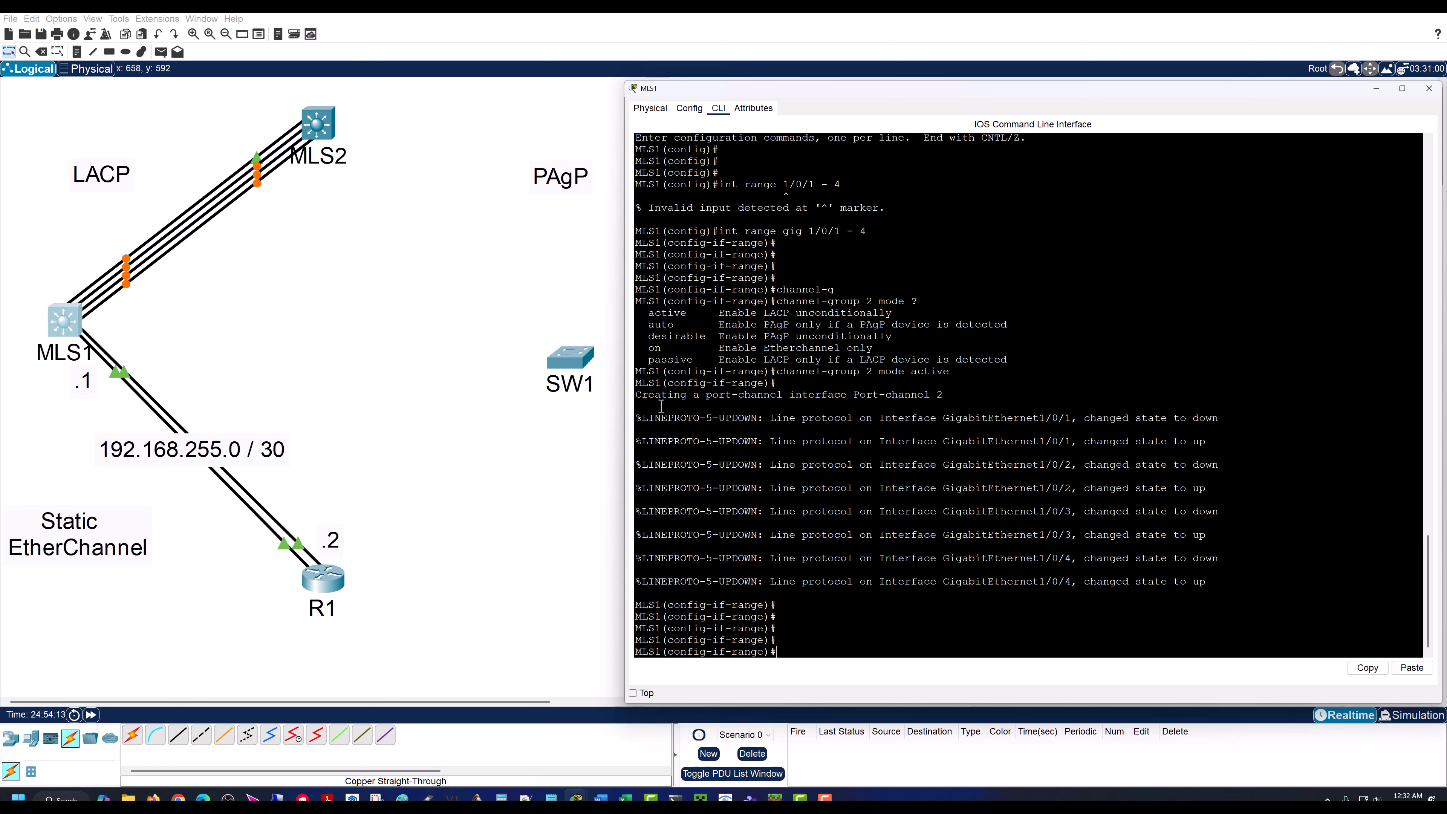
Step: Run do sh ip int br on MLS1 and examine the Port-channel2 entry
left_click_drag(633, 395, 945, 394)
left_click(885, 384)
type("do sh ip int br")
key("Return")
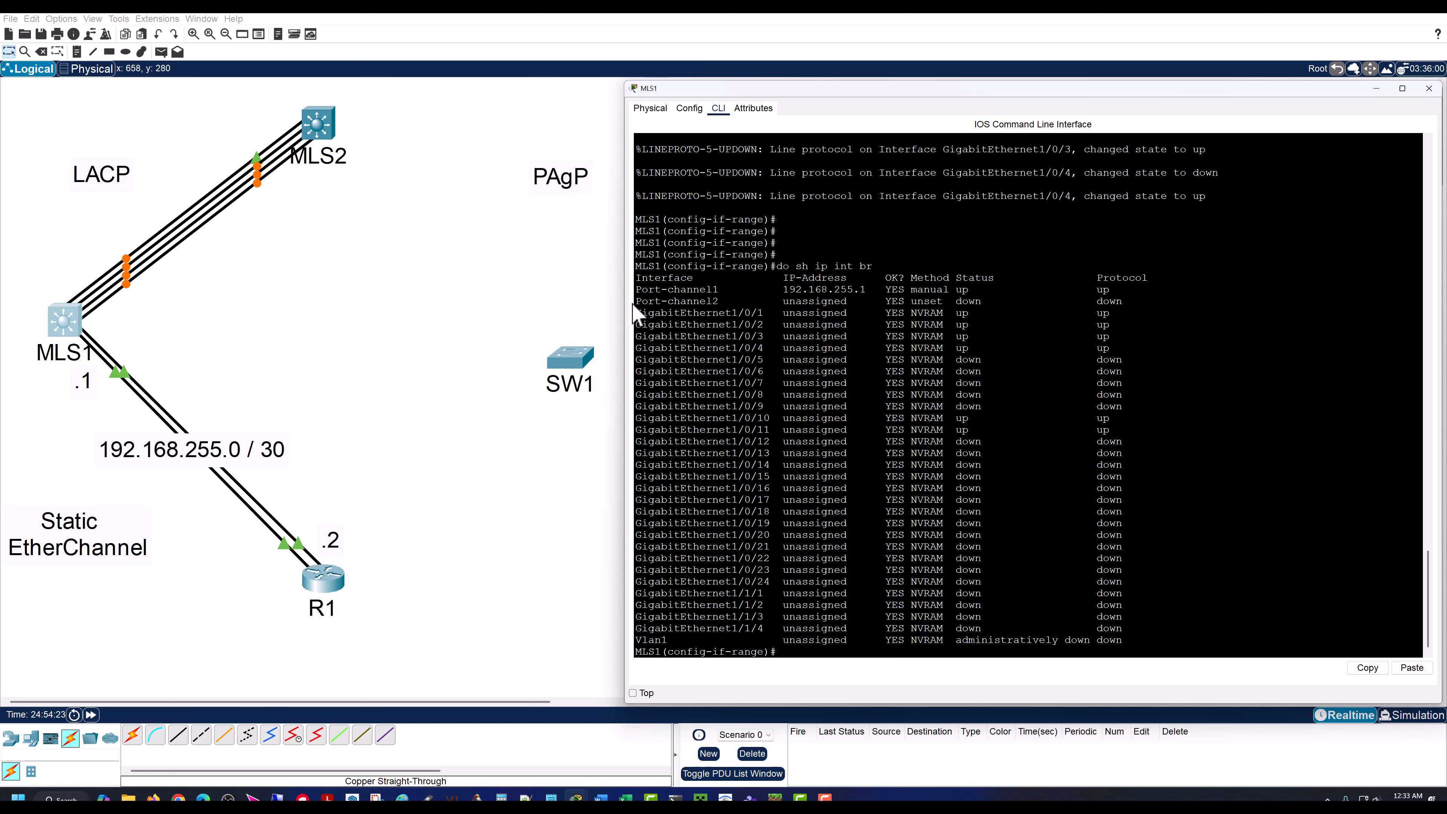
left_click_drag(635, 302, 1138, 304)
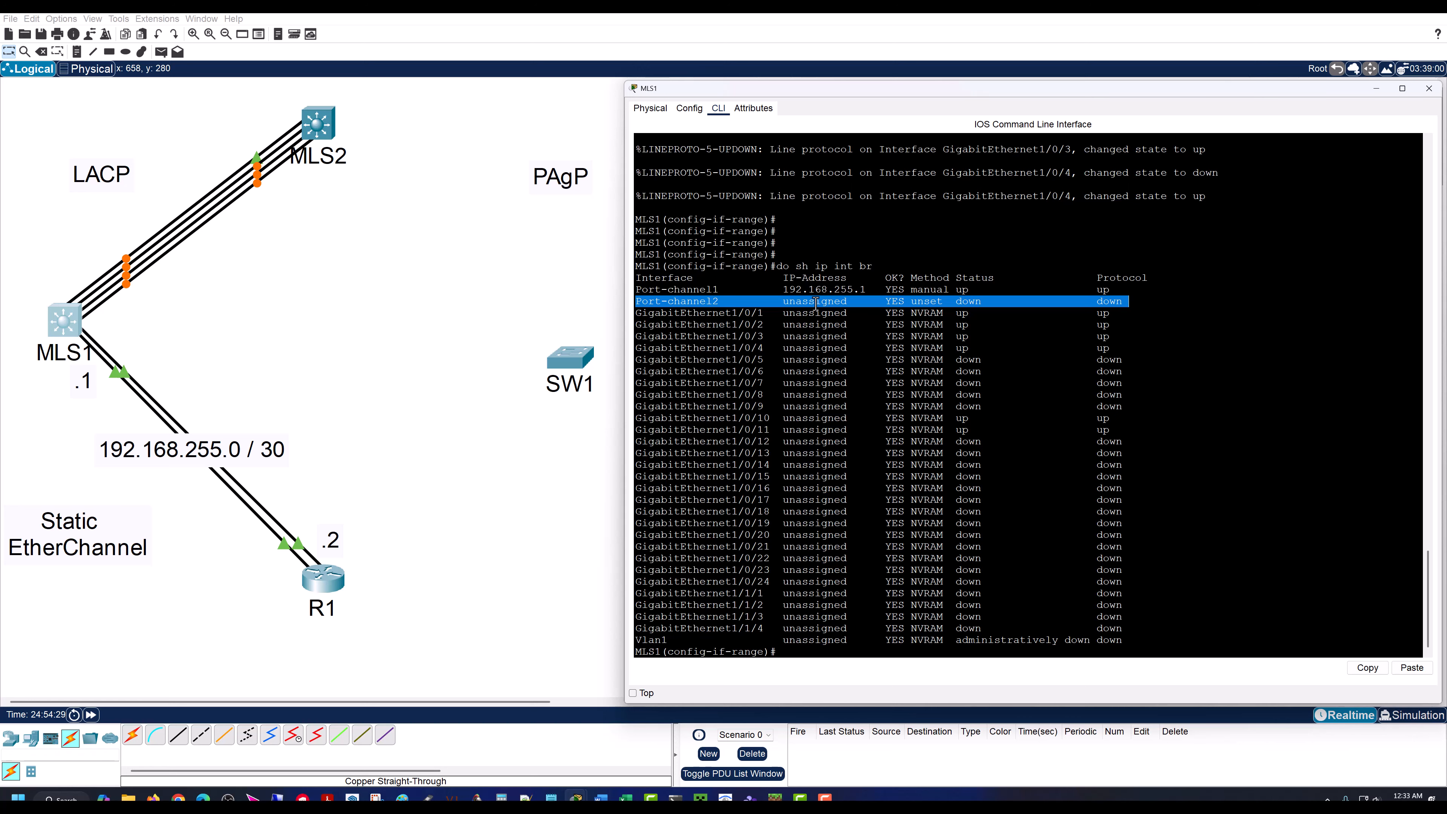
left_click(646, 306)
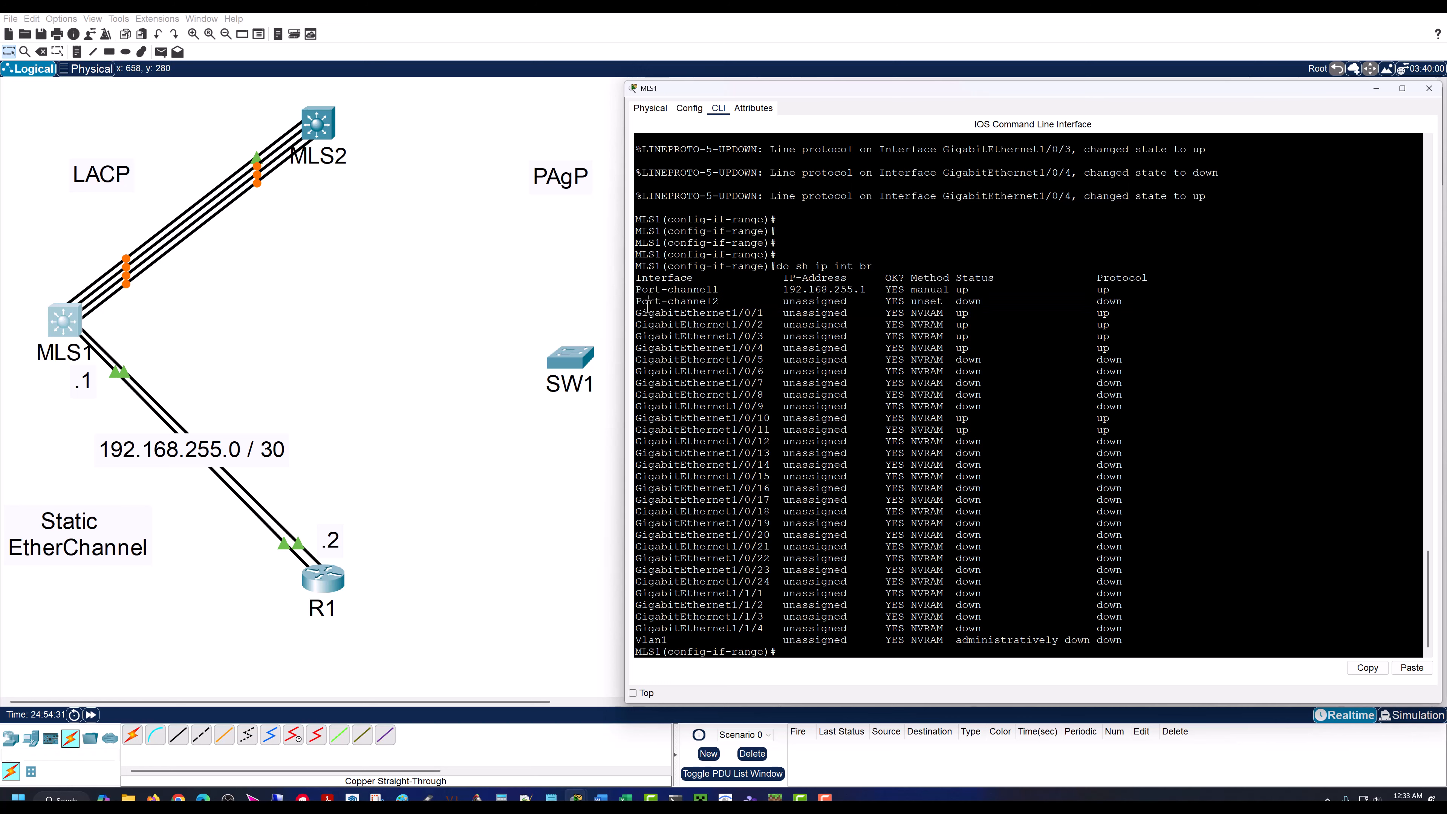
left_click_drag(635, 305, 1141, 307)
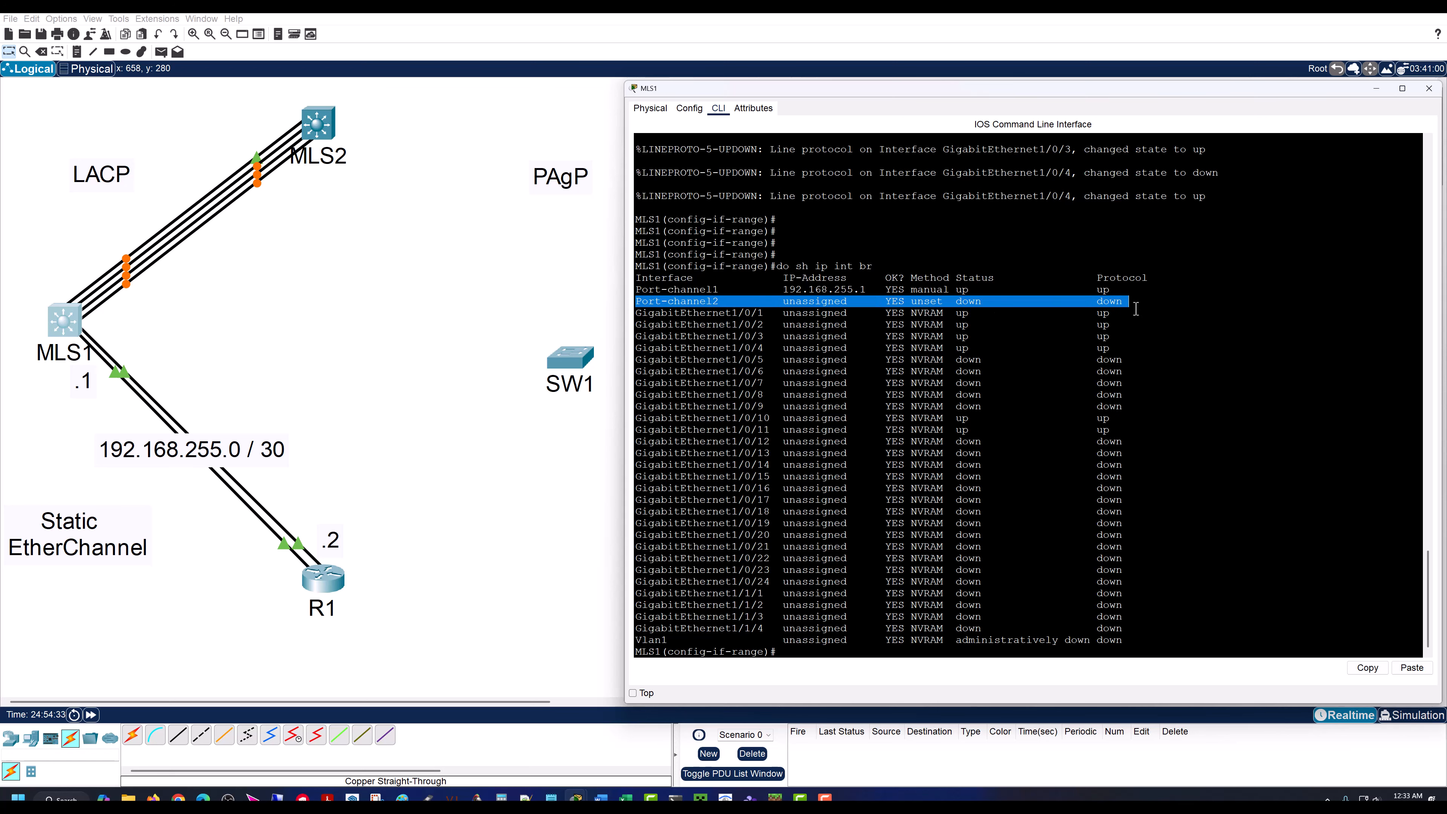
left_click(678, 302)
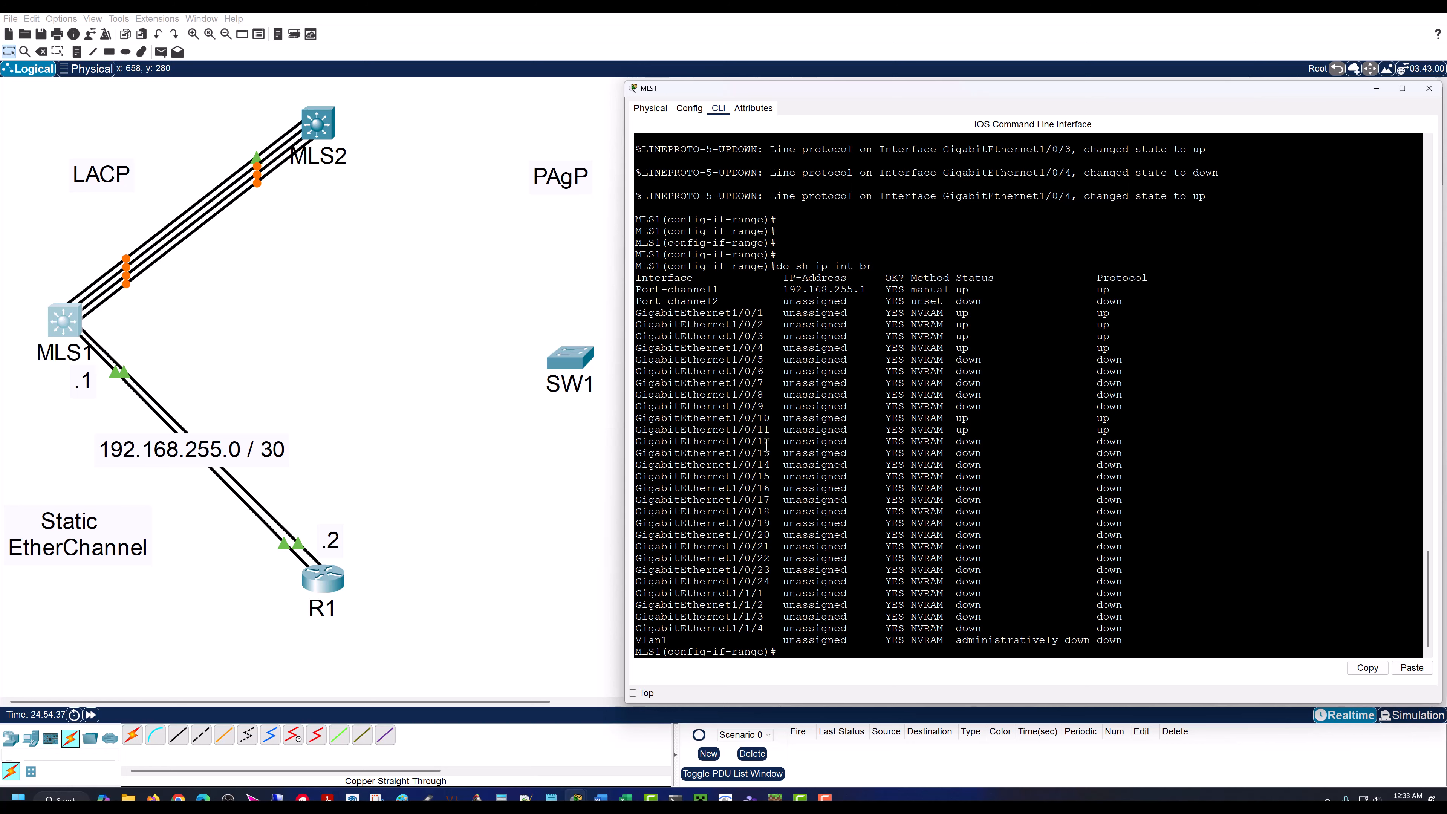
Step: Exit the interface range on MLS1 and open port-channel 2 for configuration with int po2
key("Return")
key("Return")
key("Return")
type("exit")
key("Return")
key("Return")
key("Return")
key("Return")
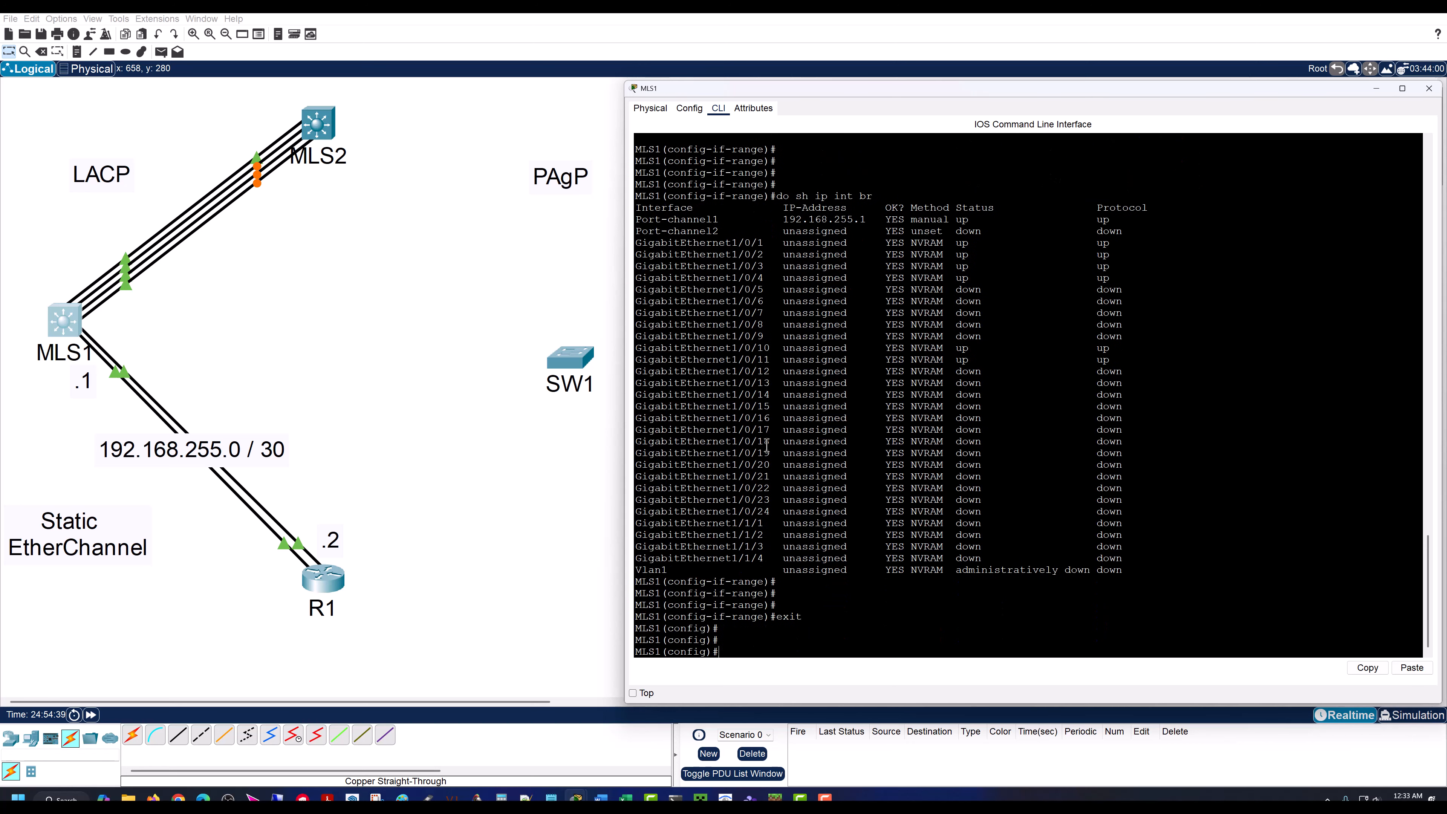
type("int po2")
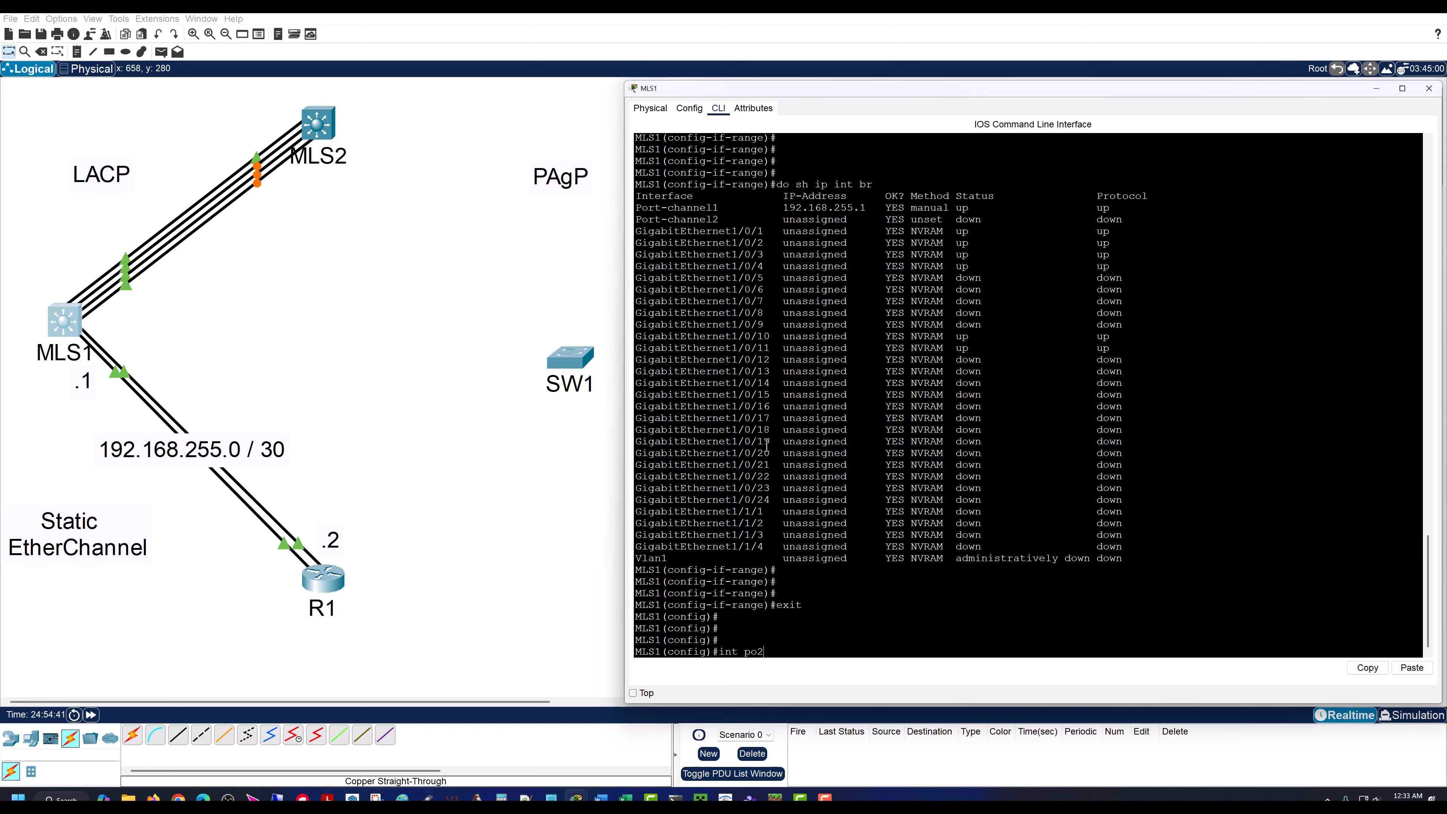
key("Return")
key("Return")
key("Return")
key("Return")
key("Return")
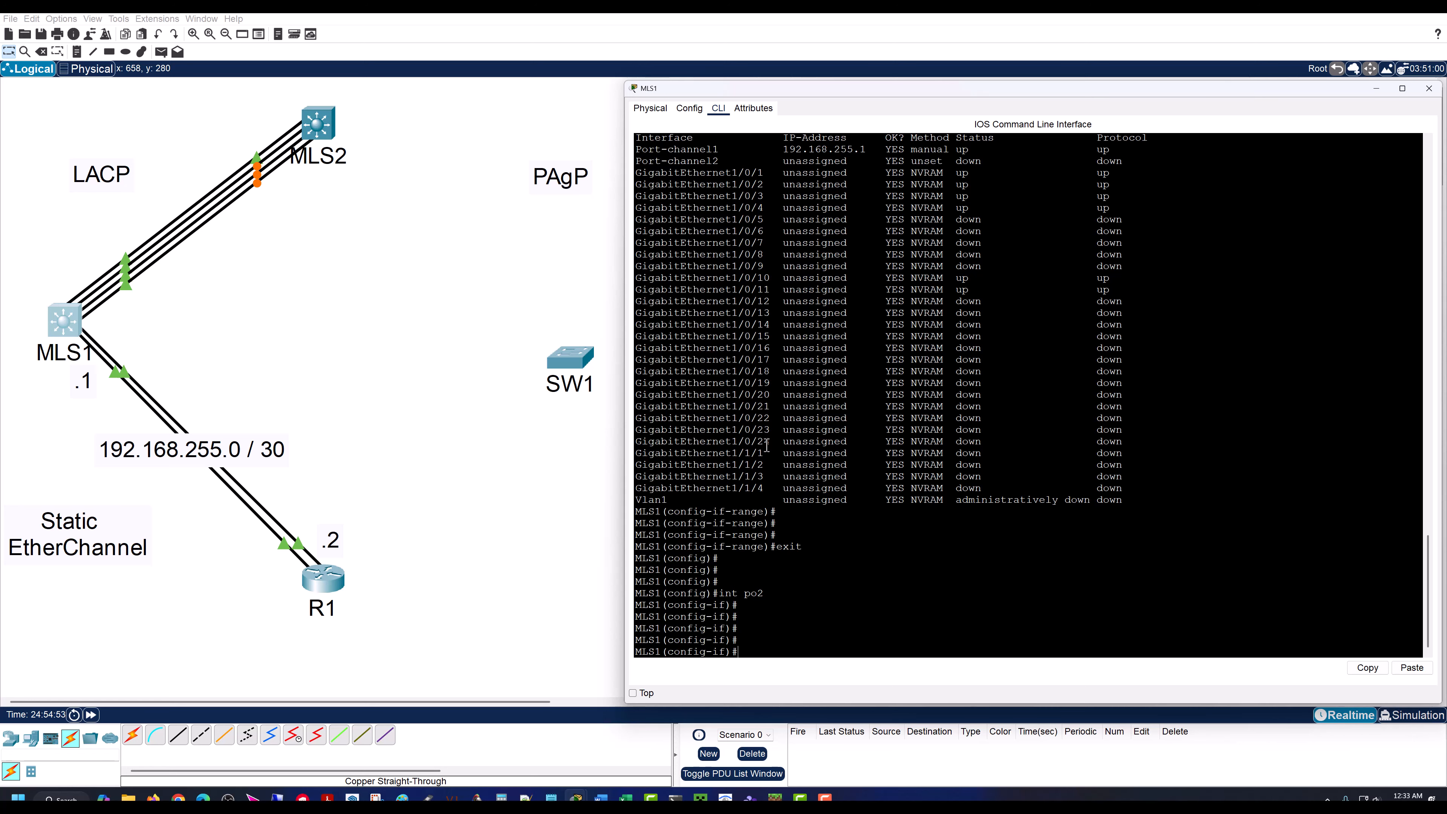
Step: Set MLS1's port-channel 2 to trunk mode with switch mode trunk
type("witch mode trunk")
key("Return")
key("Return")
key("Return")
key("Return")
Step: Set the native VLAN of MLS1's port-channel 2 trunk to 777
type("switch turnk")
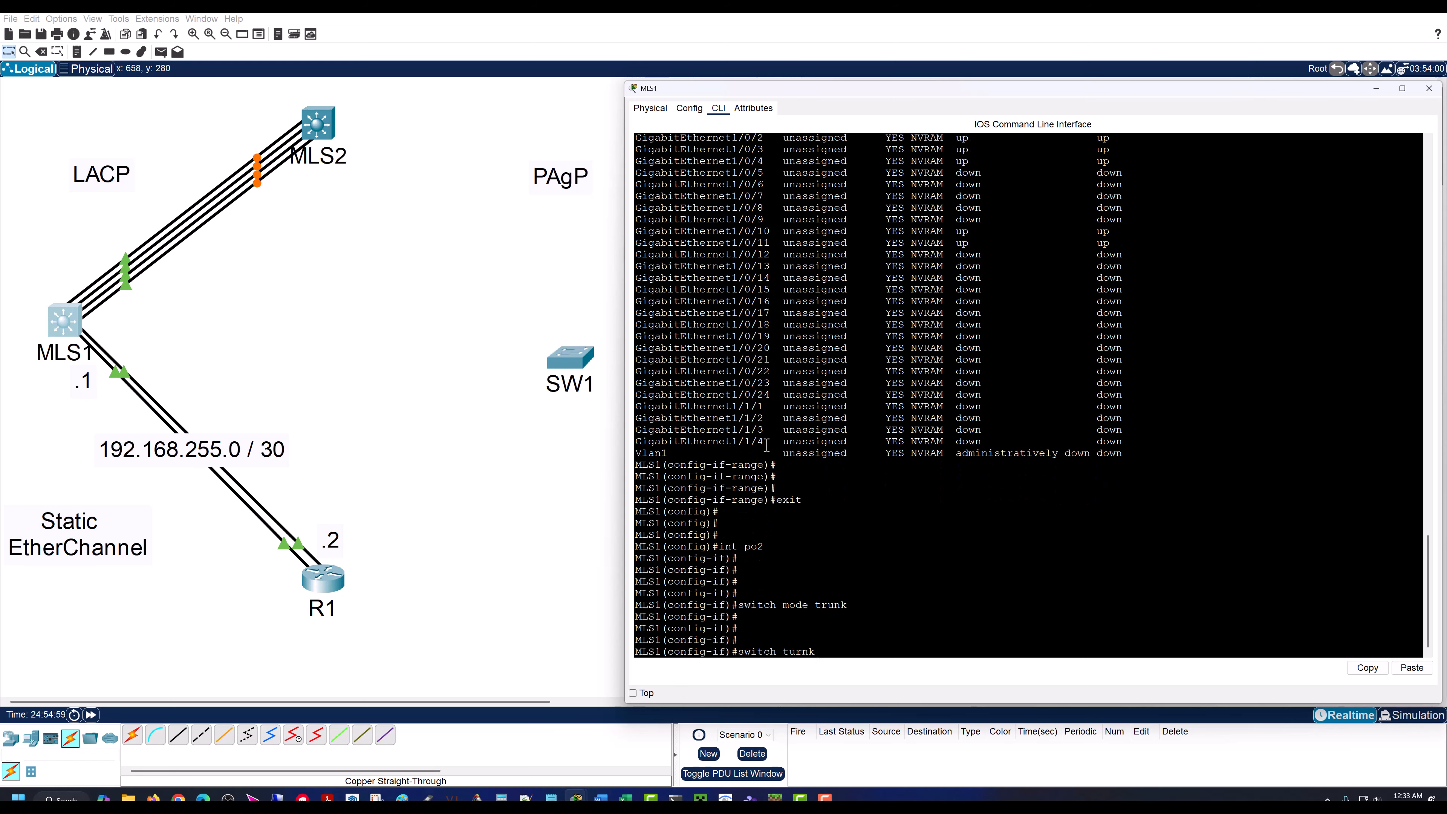
type("unk native vlan 777")
key("Return")
key("Return")
key("Return")
key("Return")
Step: Restrict MLS1's port-channel 2 trunk to allowed VLANs 10,20,30
type("switch tr")
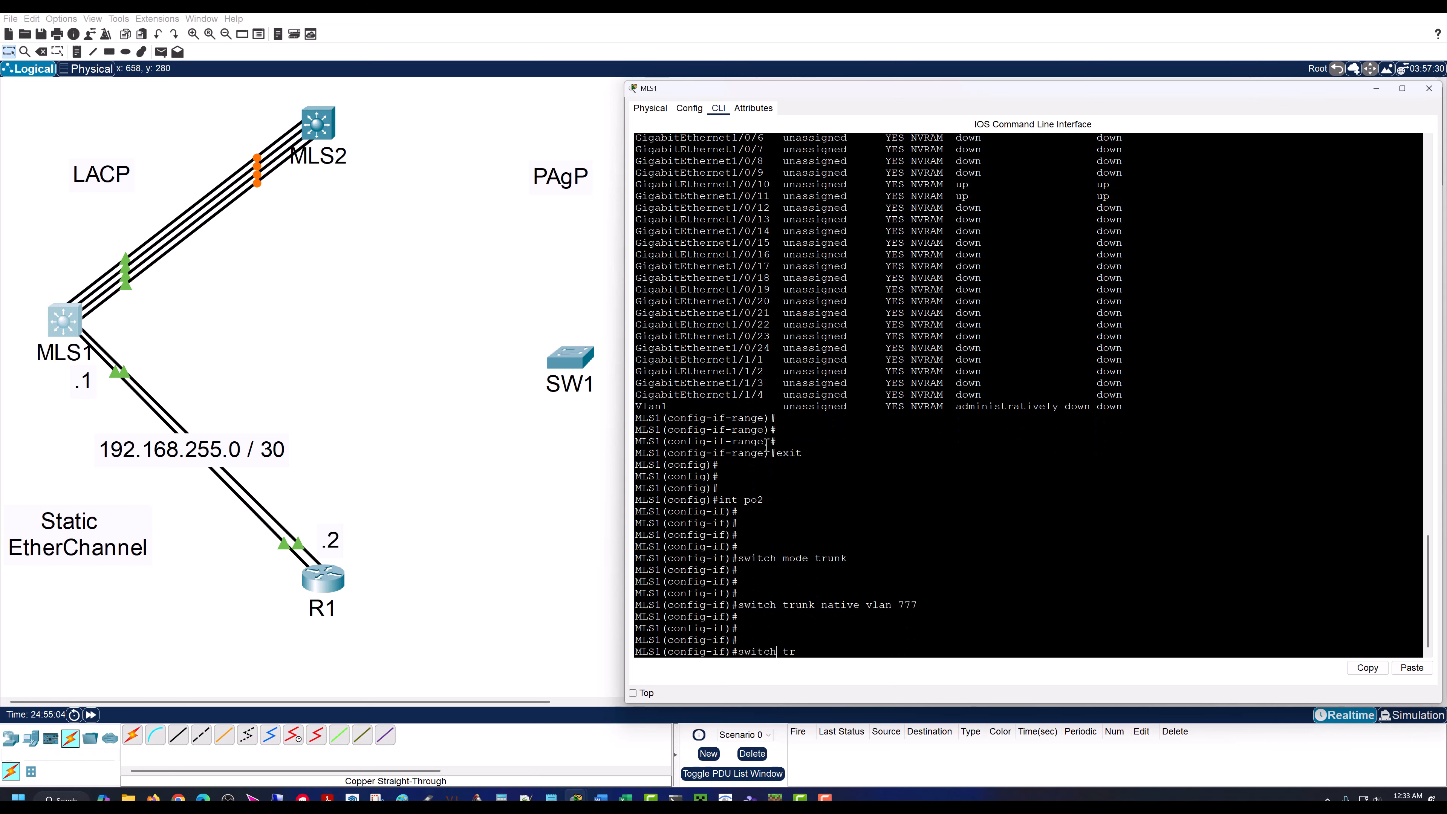
type("wed vlan 10,20,30")
key("Return")
key("Return")
key("Return")
key("Return")
key("Return")
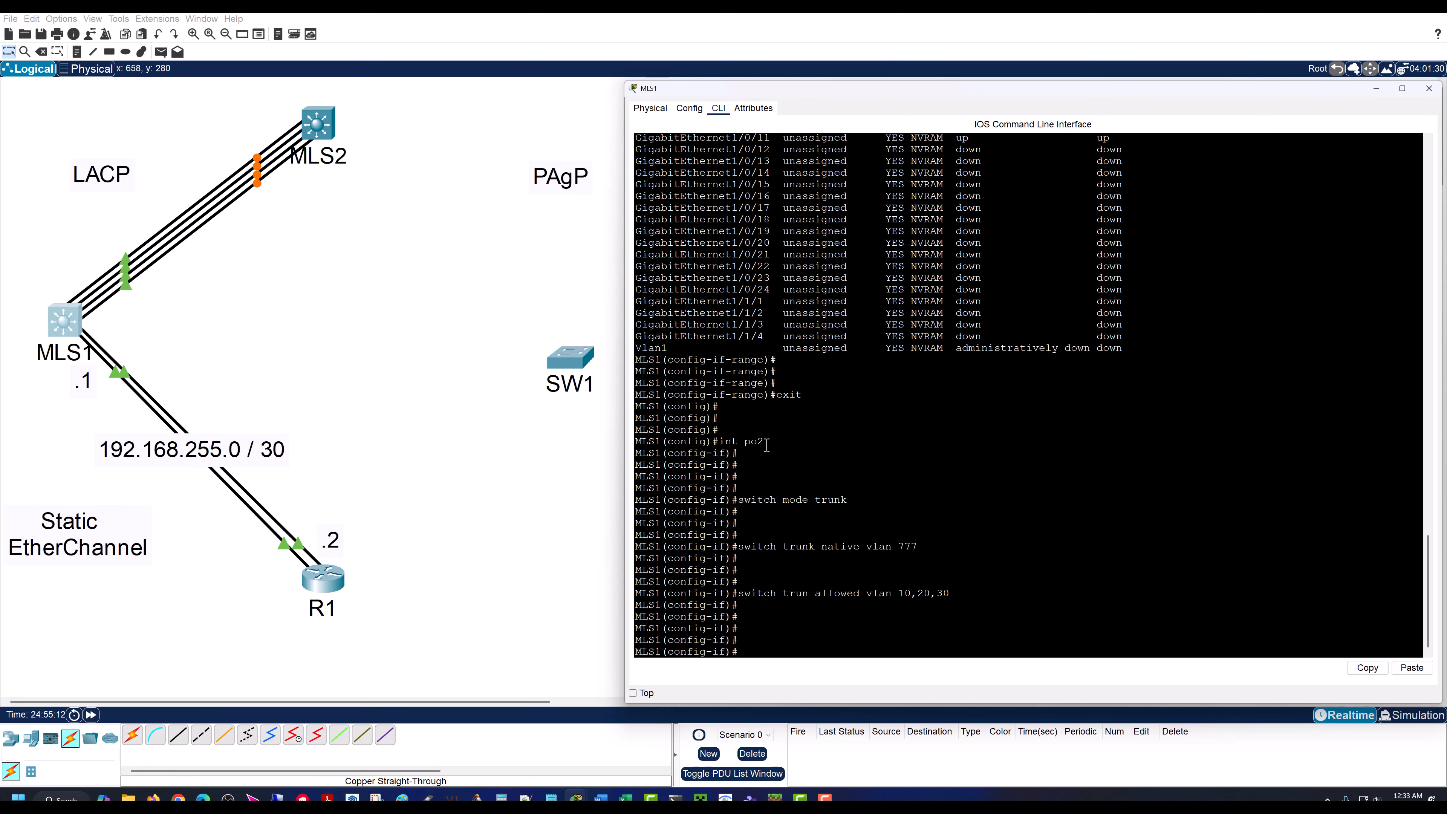
key("Return")
key("Return")
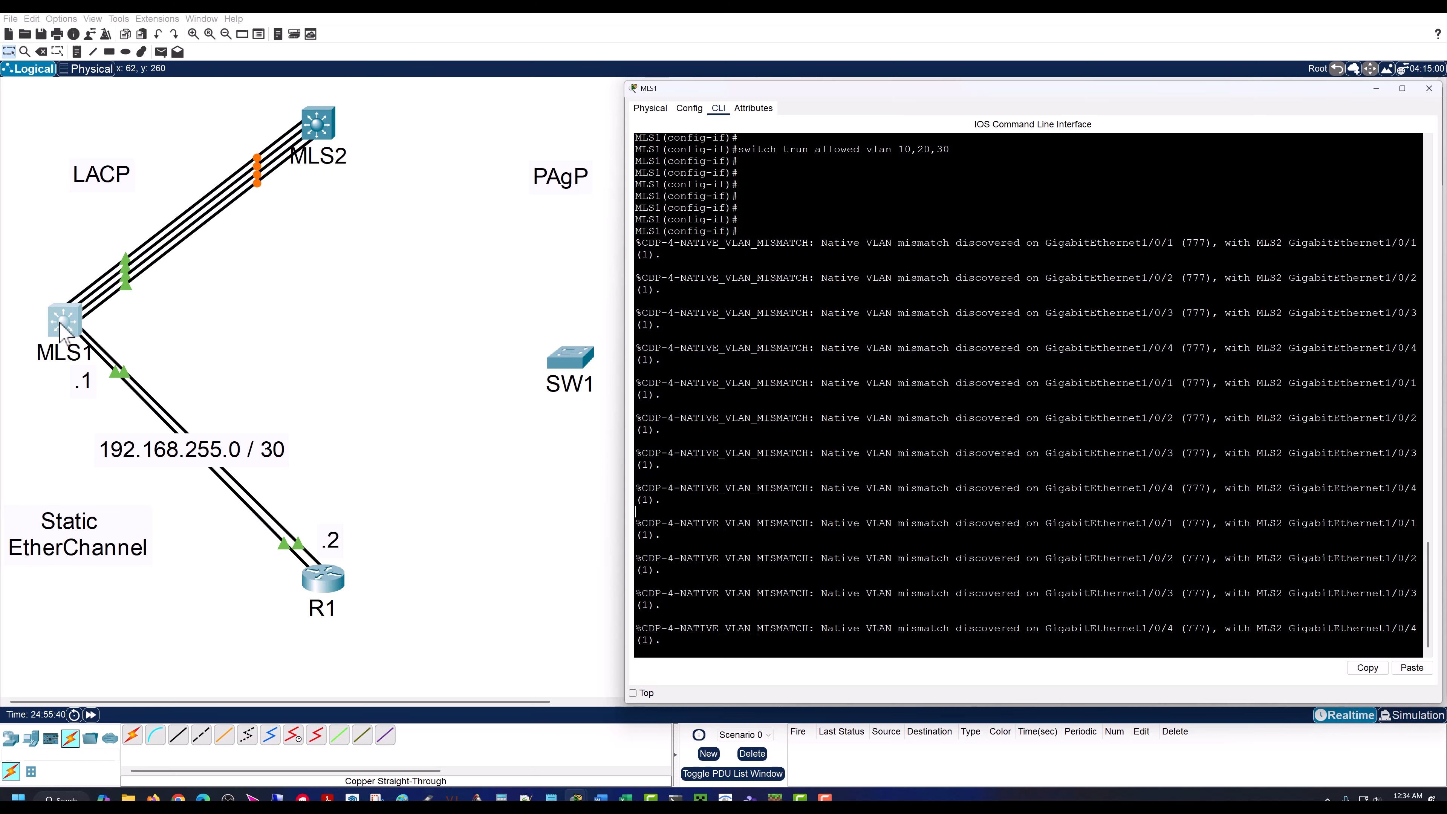
Step: Open MLS2's command line, enable privileged mode and enter global configuration mode with conf t
left_click(301, 141)
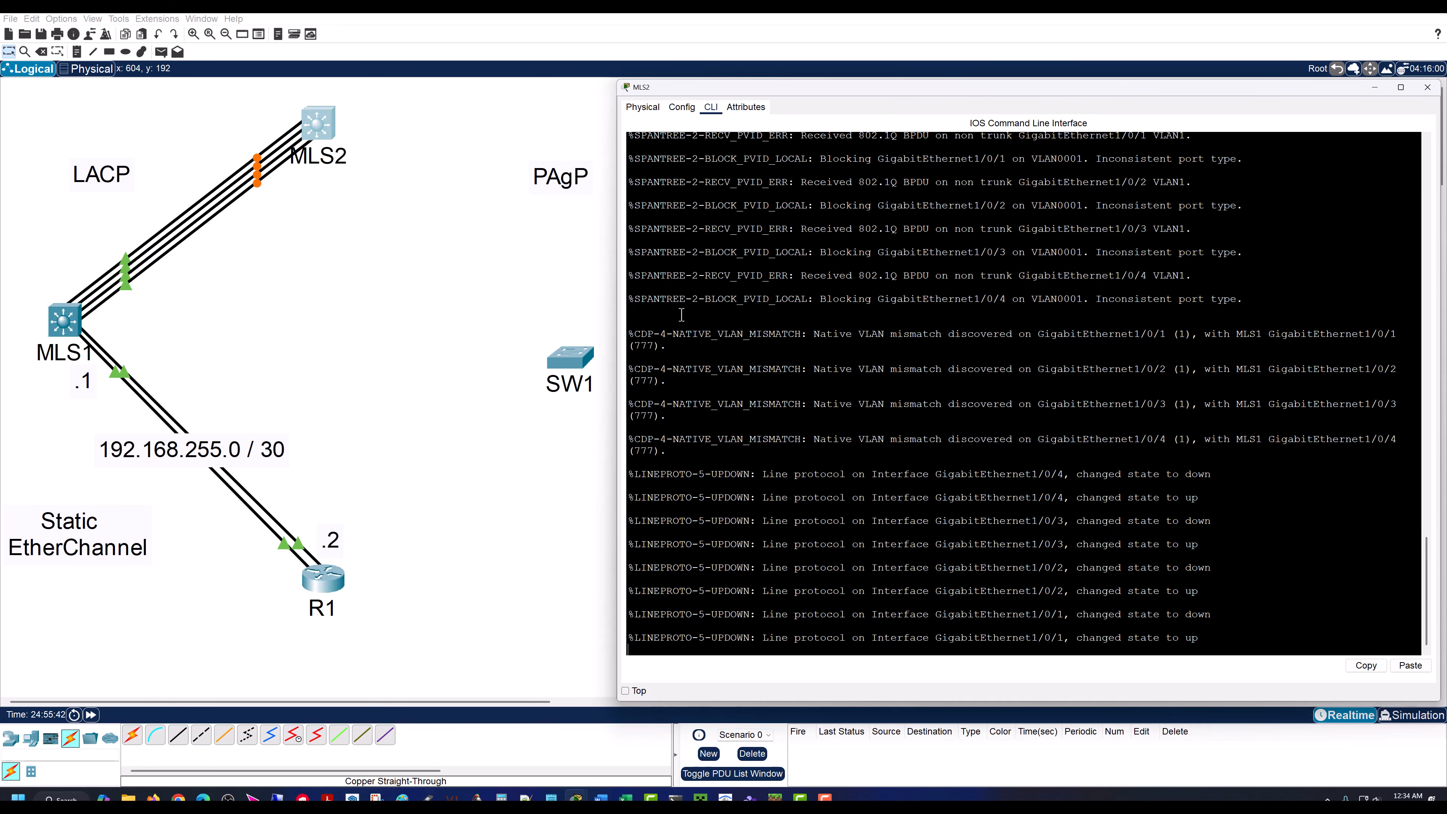
key("Return")
key("Return")
key("Return")
key("Return")
type("en")
key("Return")
key("Return")
key("Return")
key("Return")
key("Return")
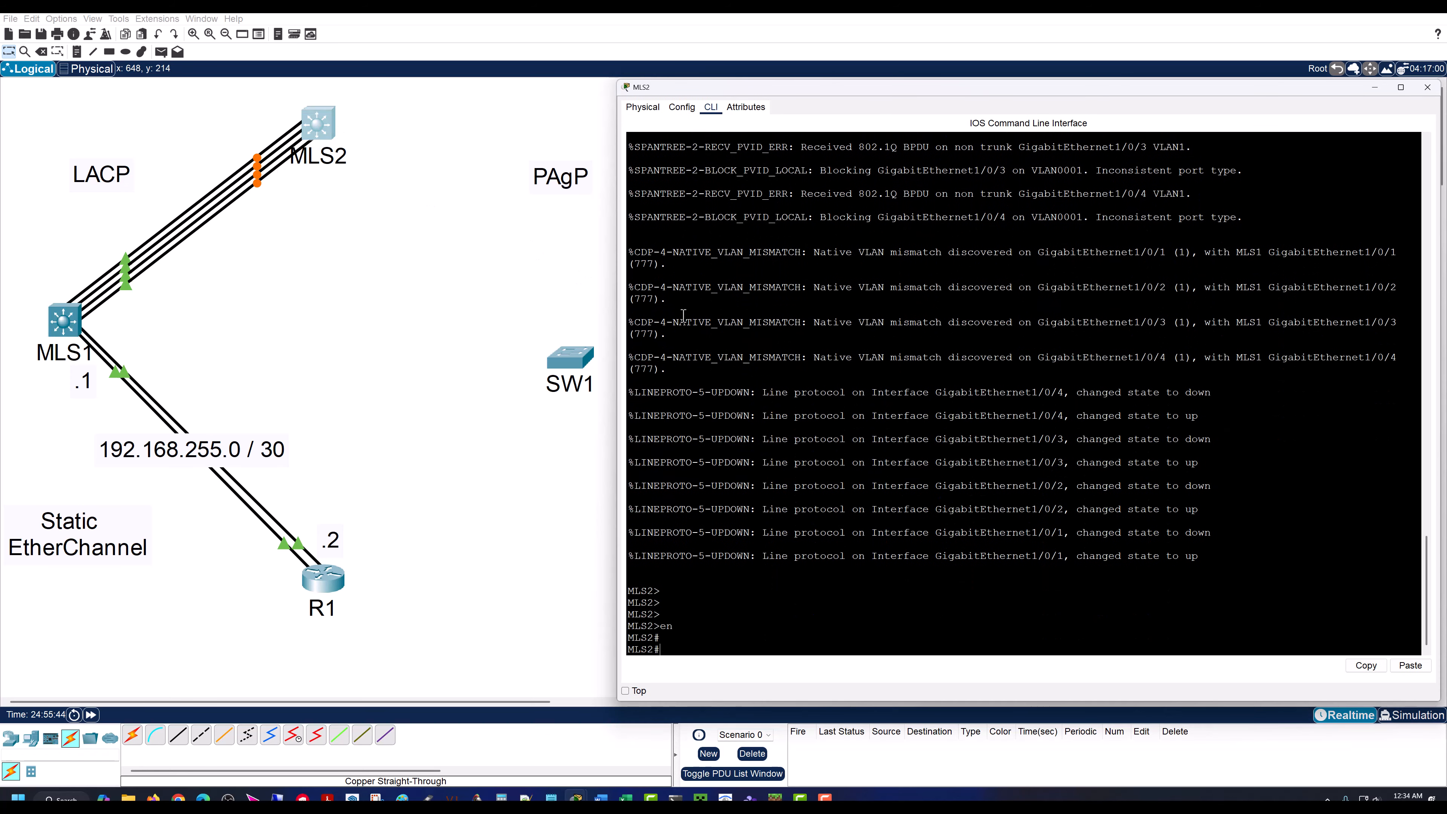
type("conf t")
key("Return")
key("Return")
key("Return")
key("Return")
key("Return")
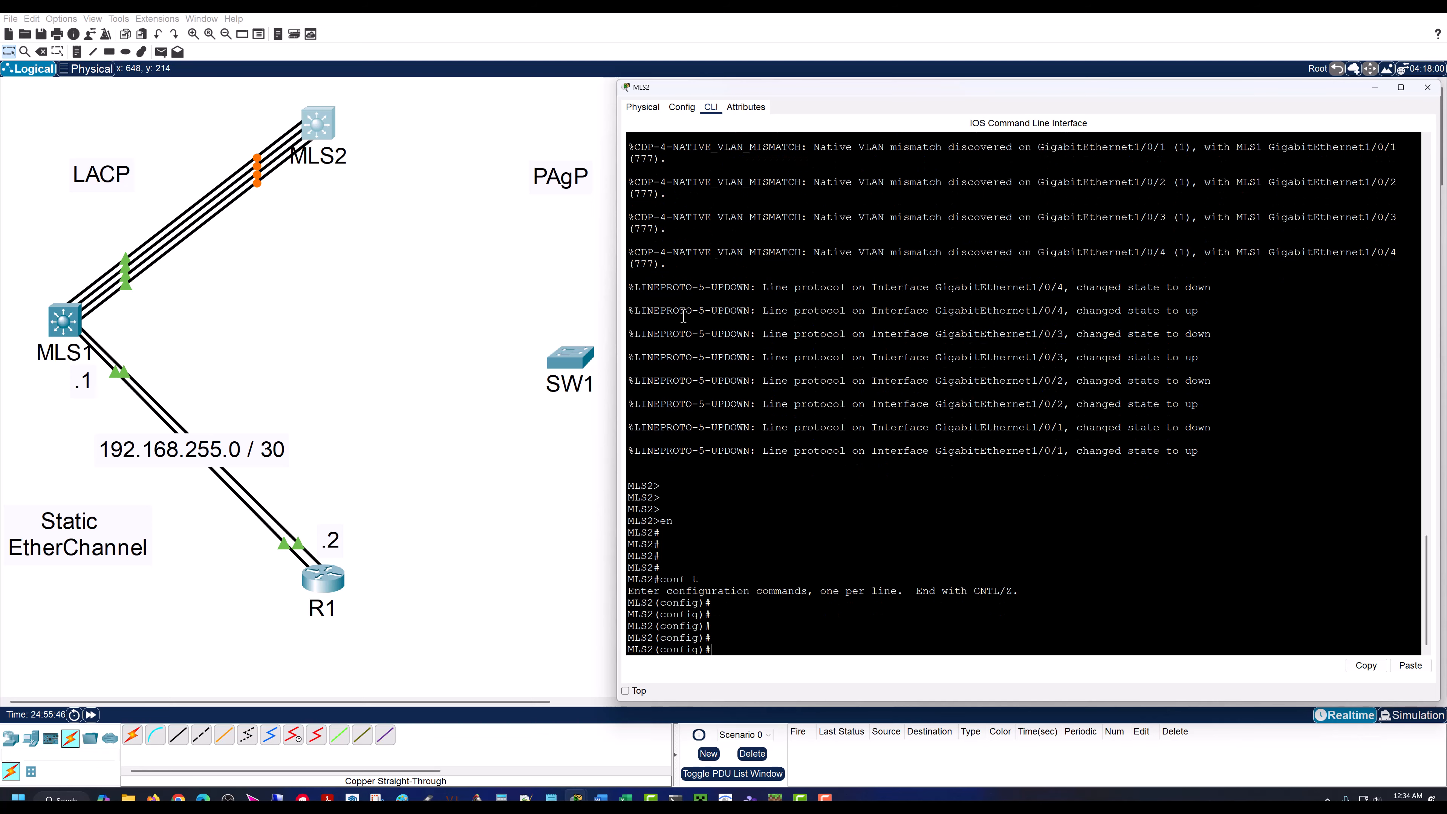
Step: Check the port labels on the MLS1–MLS2 links and open interface range gig 1/0/1 - 4 for configuration on MLS2
left_click(385, 226)
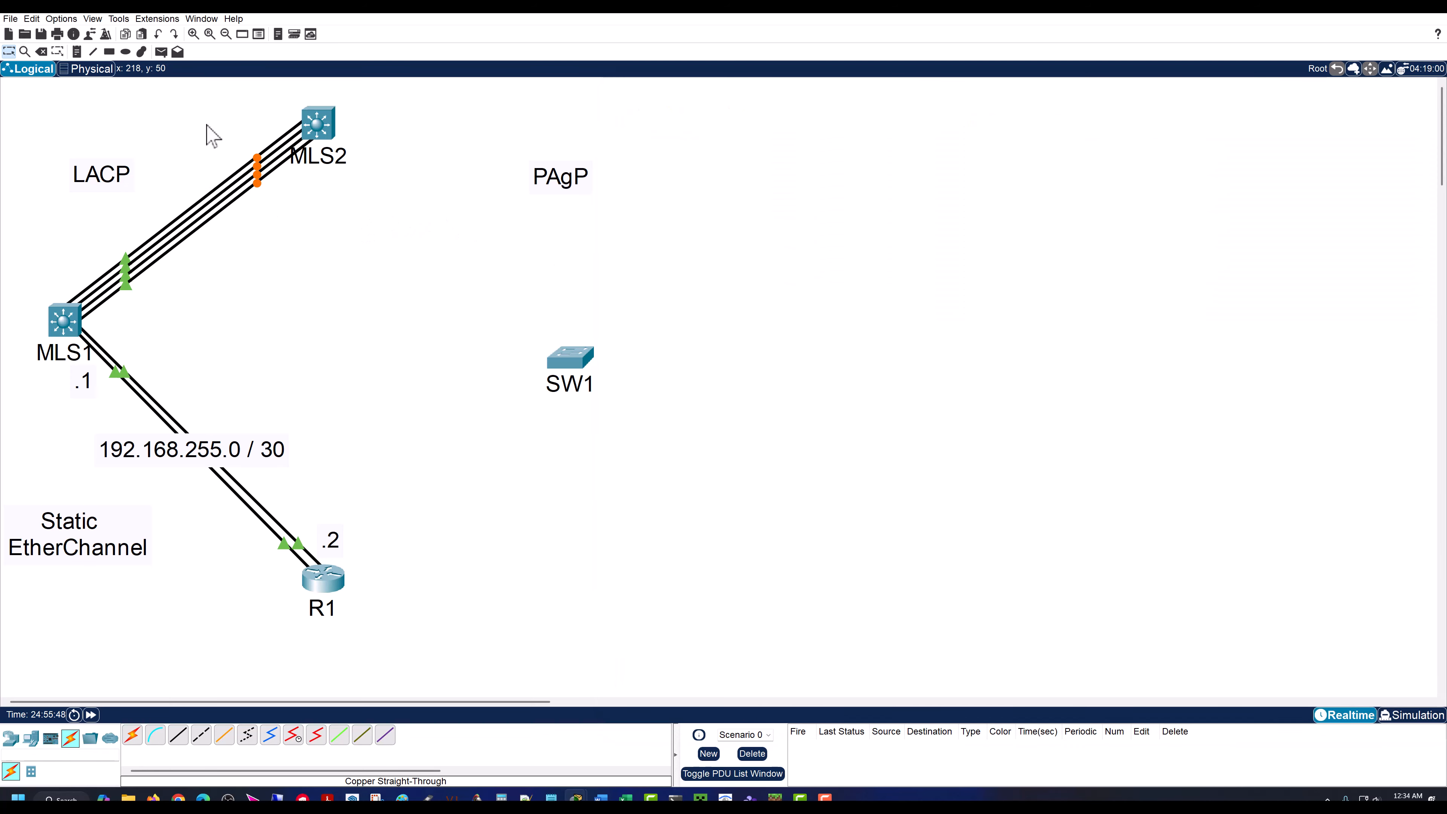
mouse_move(258, 184)
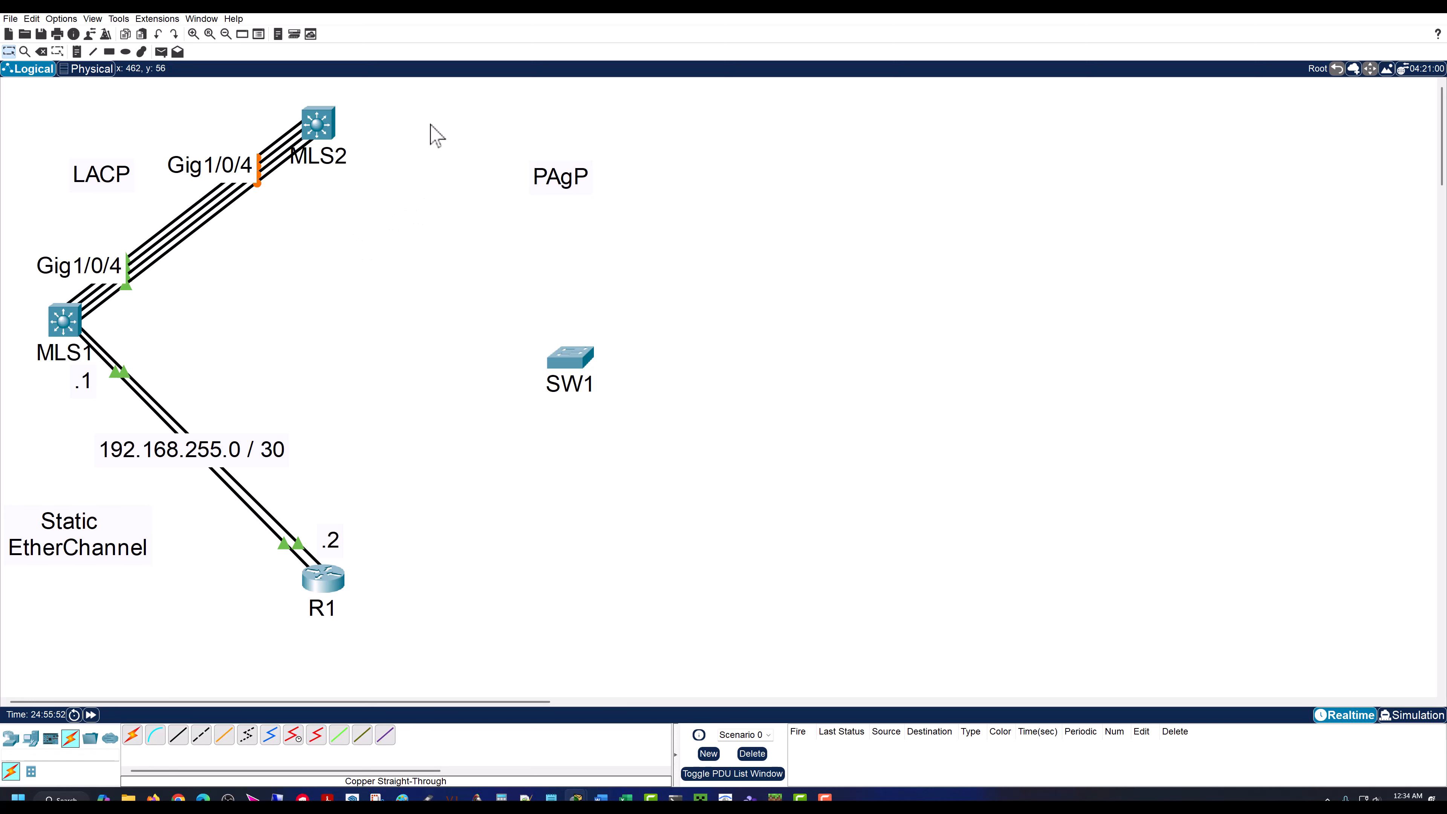
mouse_move(260, 159)
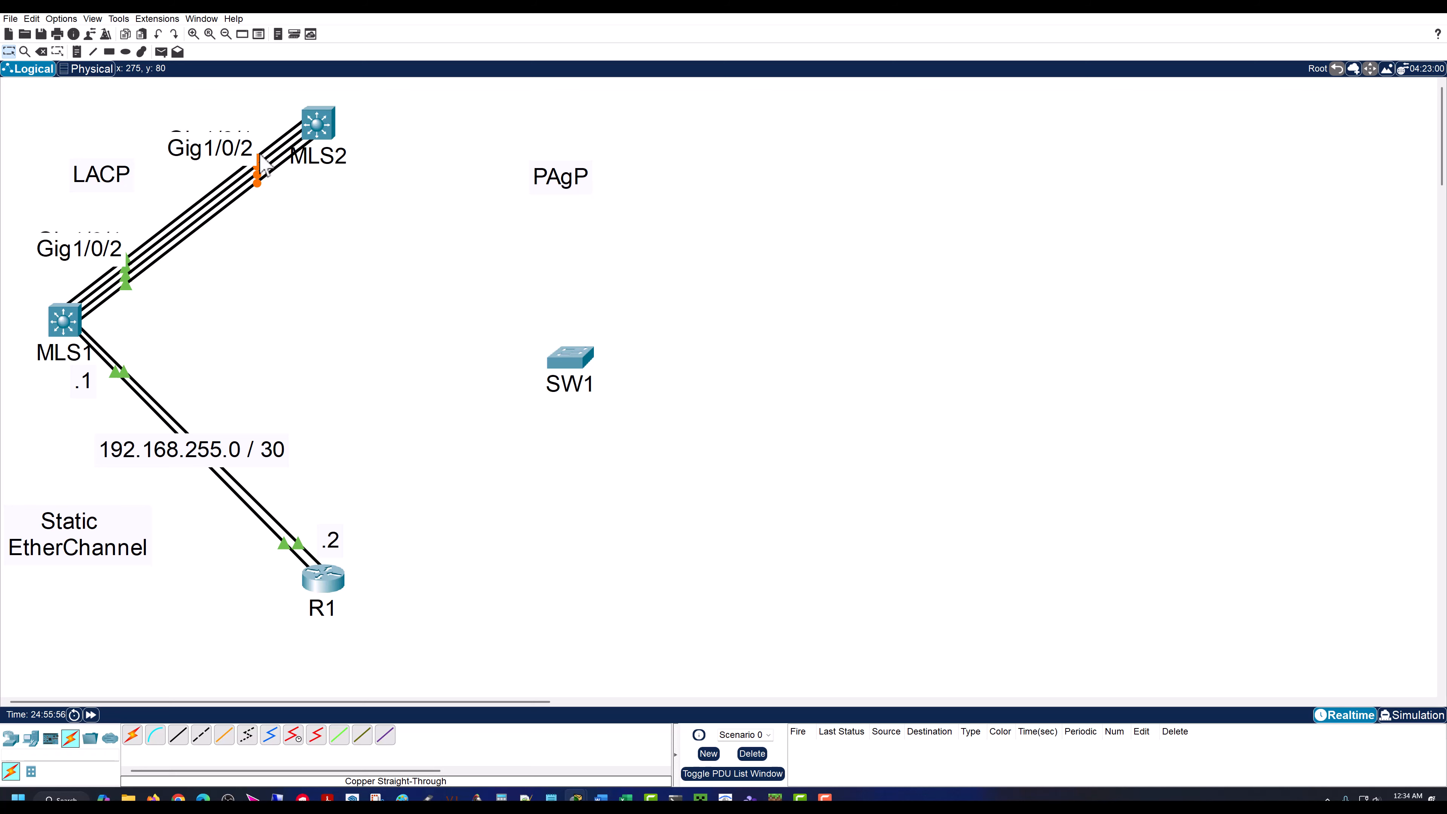
left_click(318, 122)
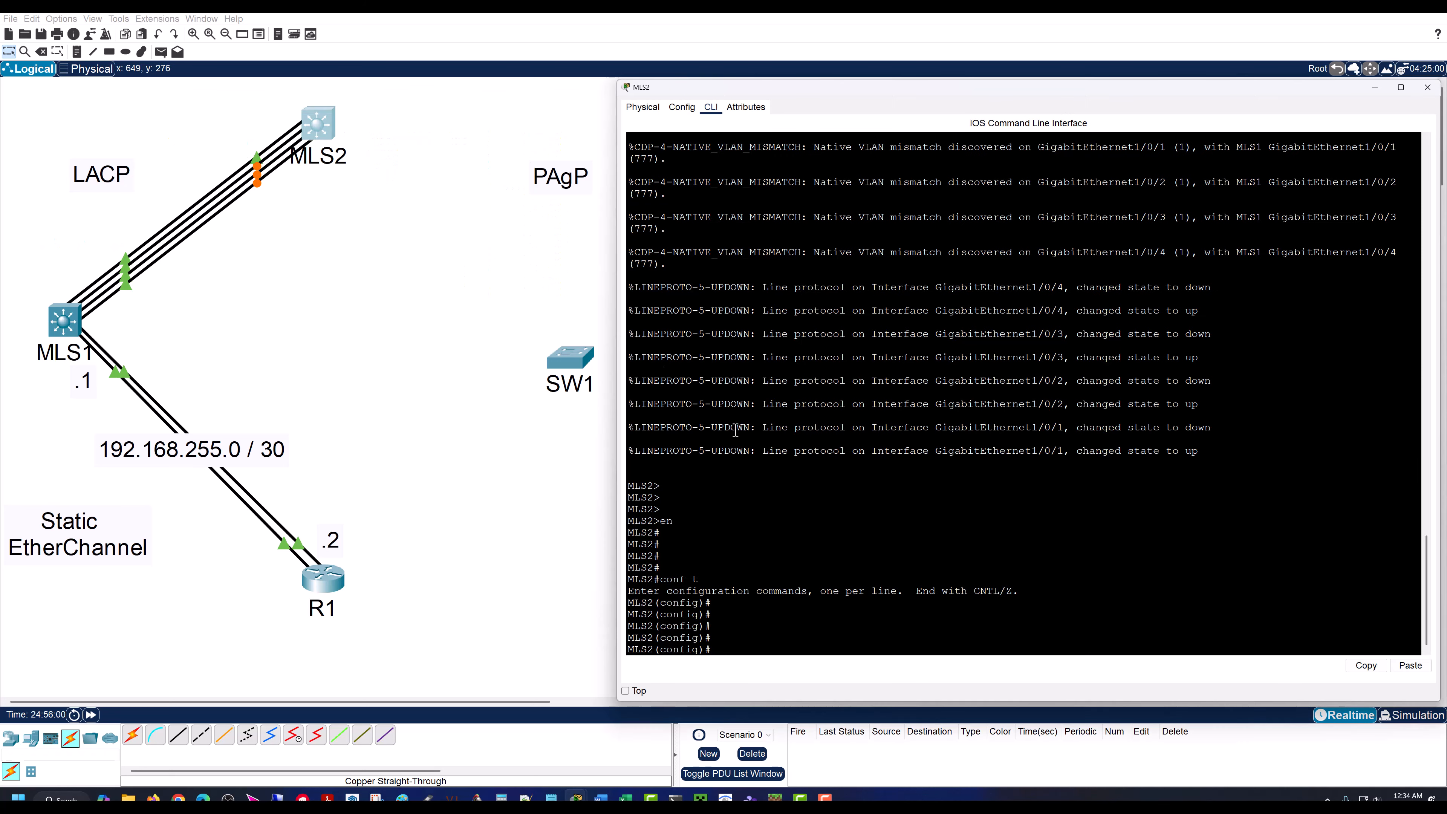
type("int range gig 1/0/1 - 4")
key("Return")
key("Return")
key("Return")
key("Return")
key("Return")
key("Return")
key("Return")
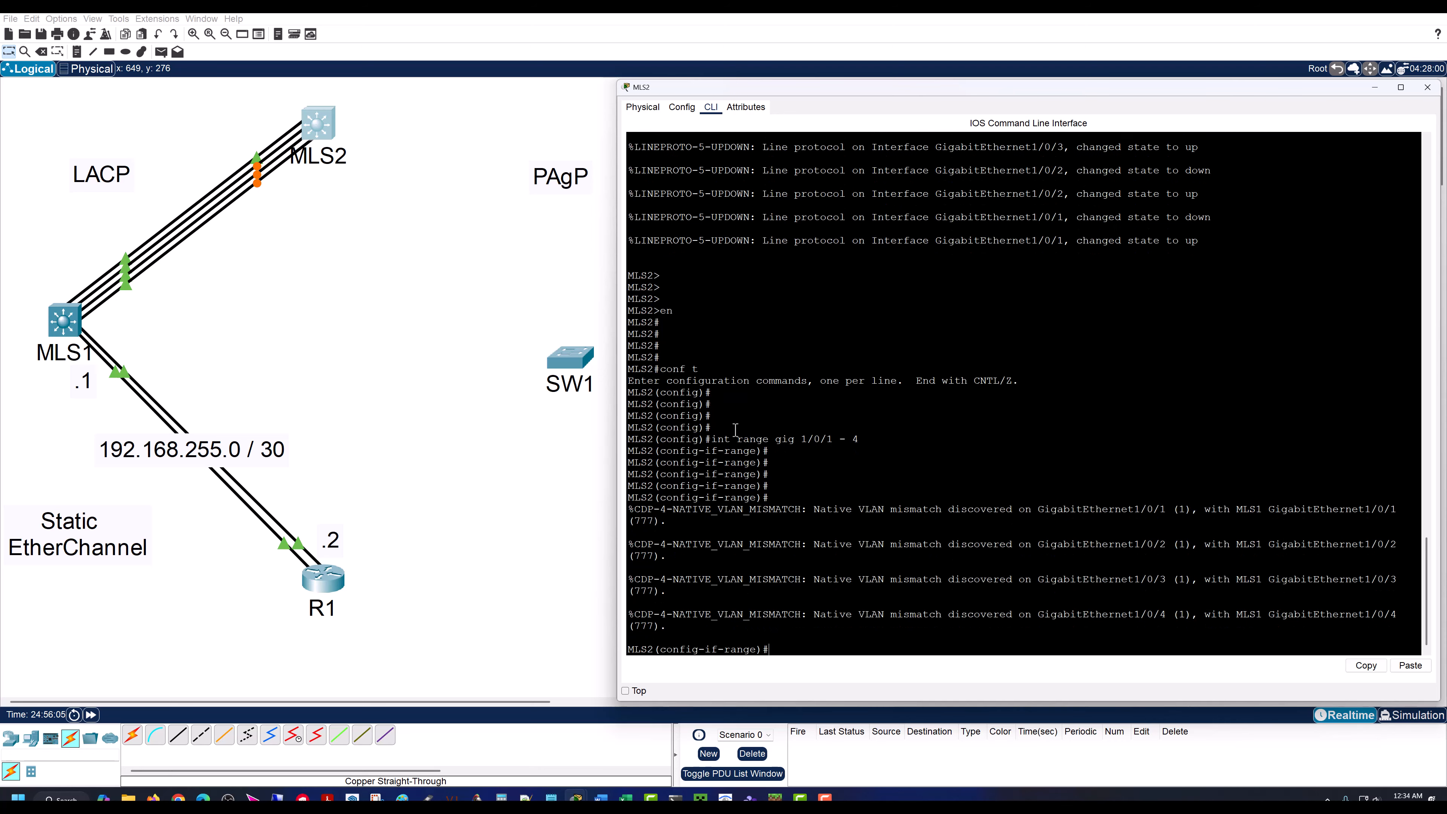
key("Return")
key("Return")
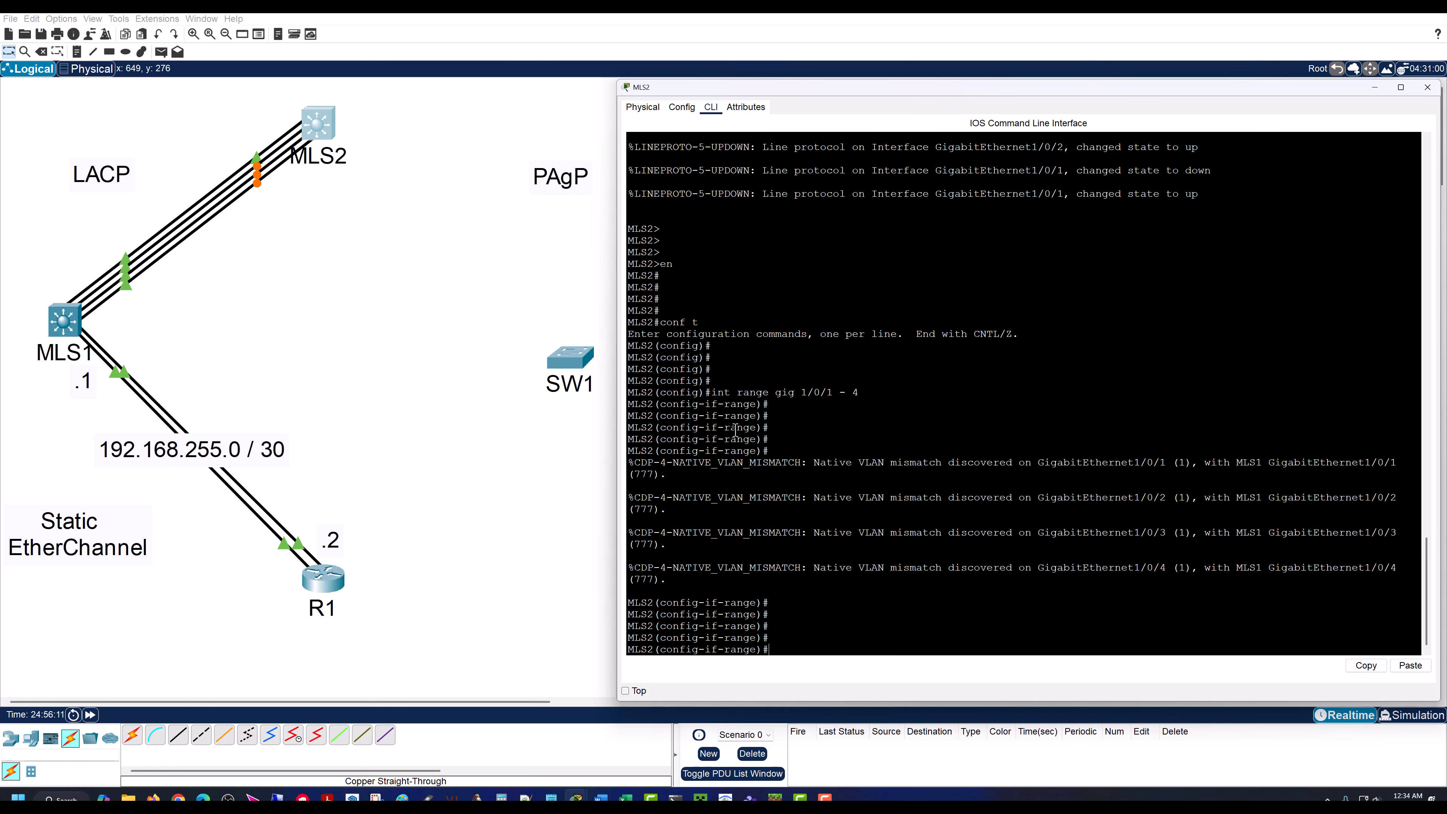
Step: Assign MLS2's gig 1/0/1 - 4 range to LACP with channel-group 2 mode active
type("nenl-g")
key("Tab")
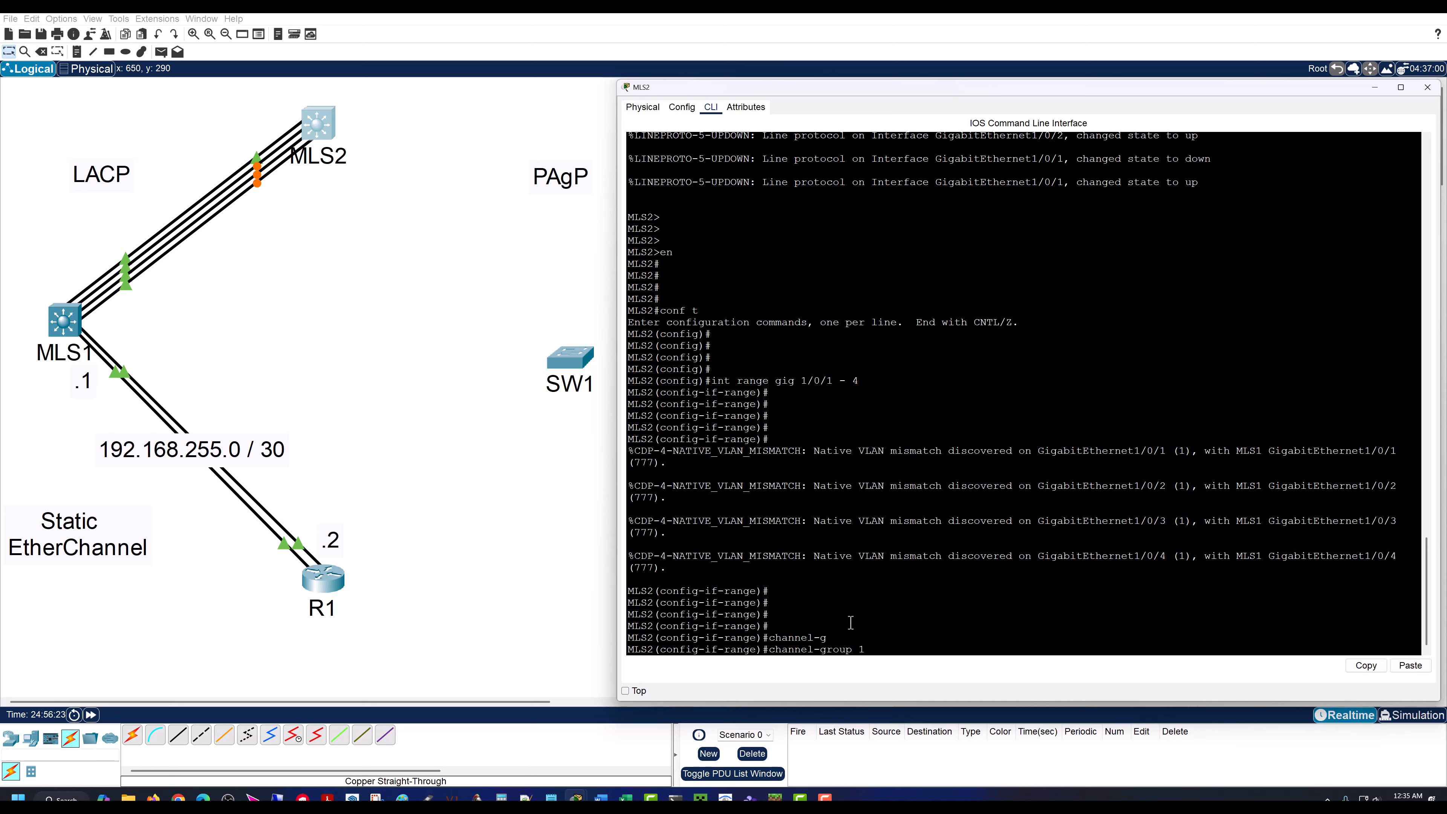
key("BackSpace")
type("active")
key("Return")
key("Return")
key("Return")
key("Return")
key("Return")
key("Return")
key("Return")
key("Return")
key("Return")
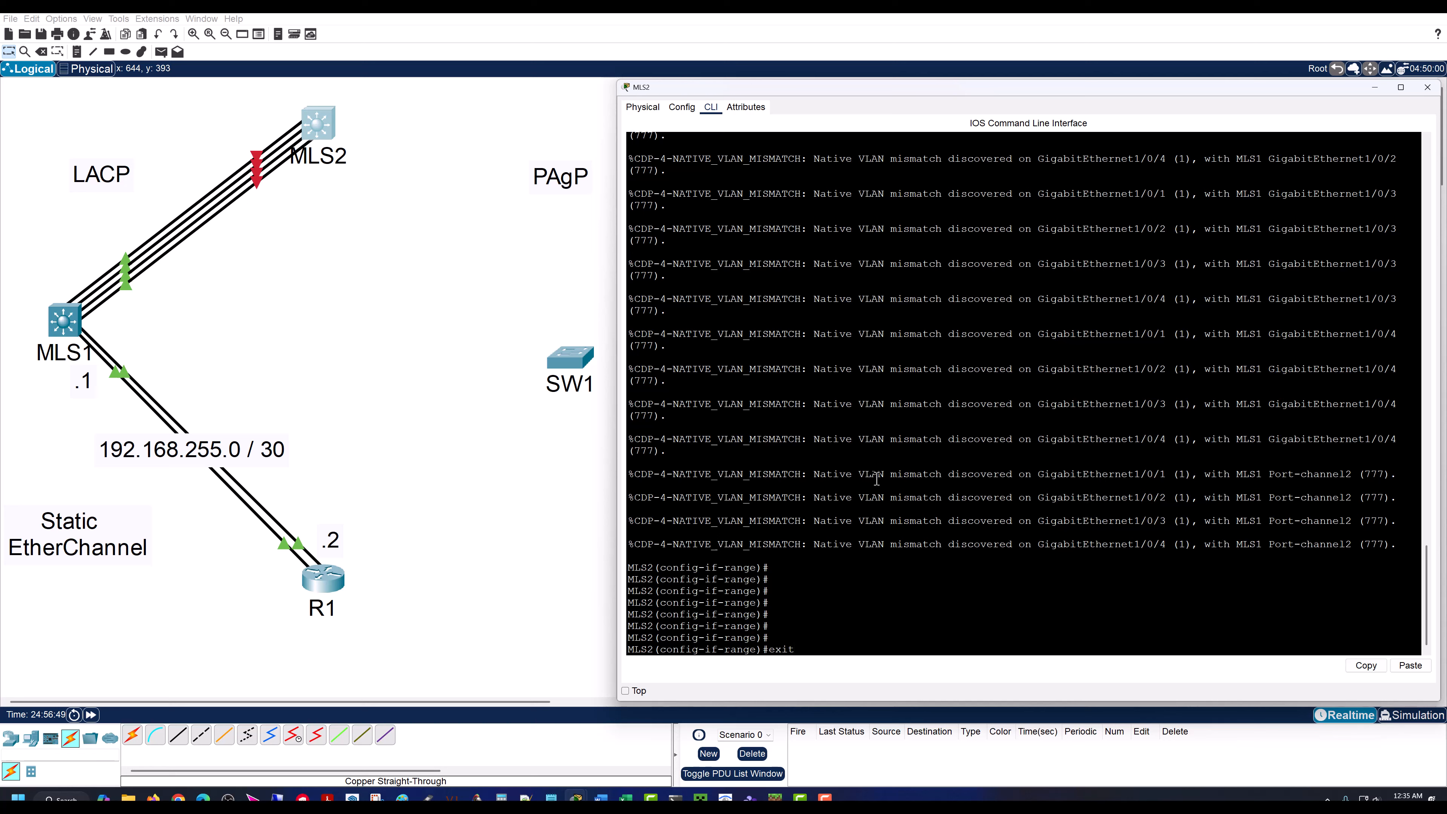
Step: Exit the interface range on MLS2 and open port-channel 2 for configuration with int po2
type("exit")
key("Return")
key("Return")
key("Return")
key("Return")
key("Return")
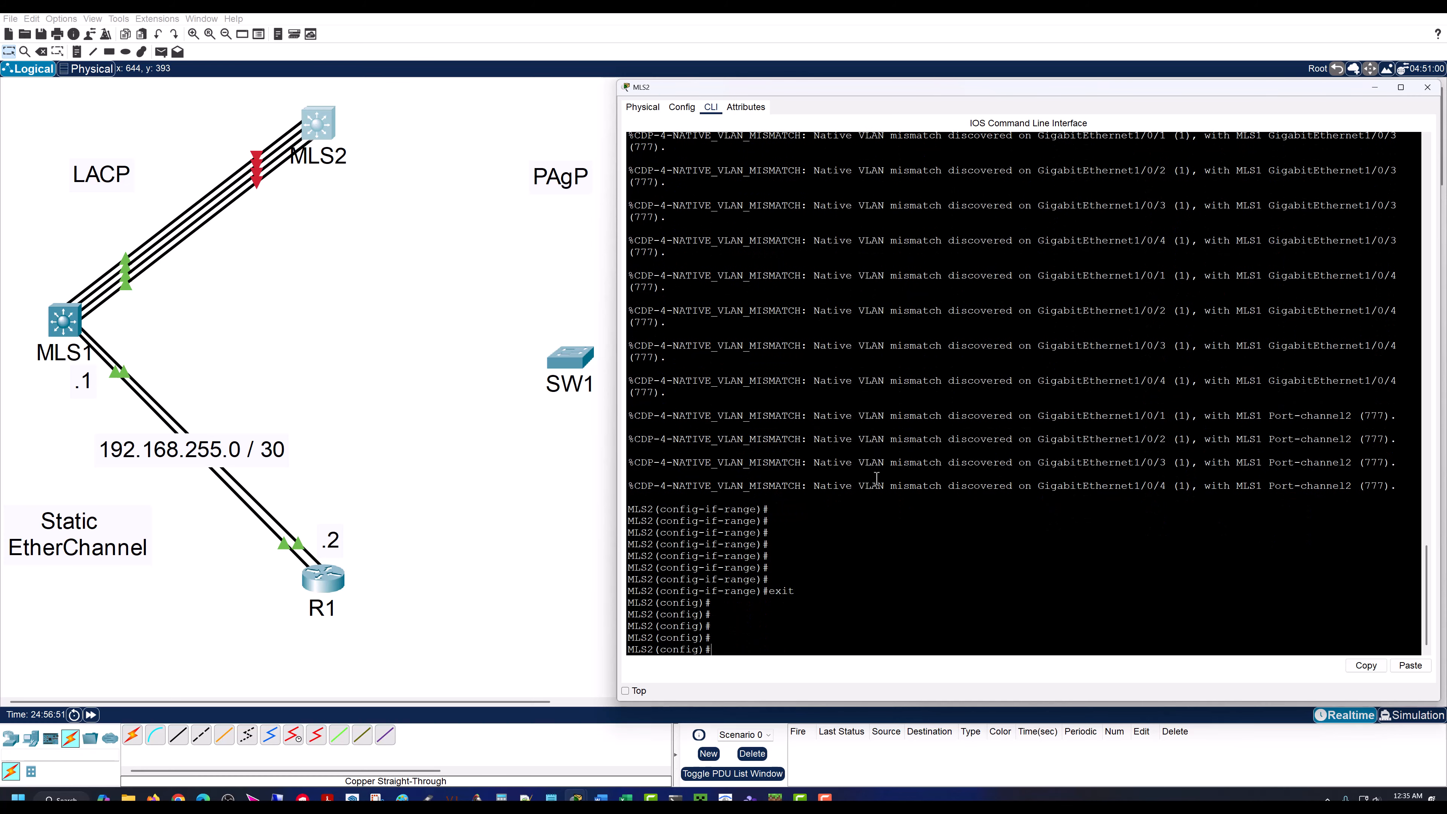
type("int po2")
key("Return")
key("Return")
key("Return")
key("Return")
key("Return")
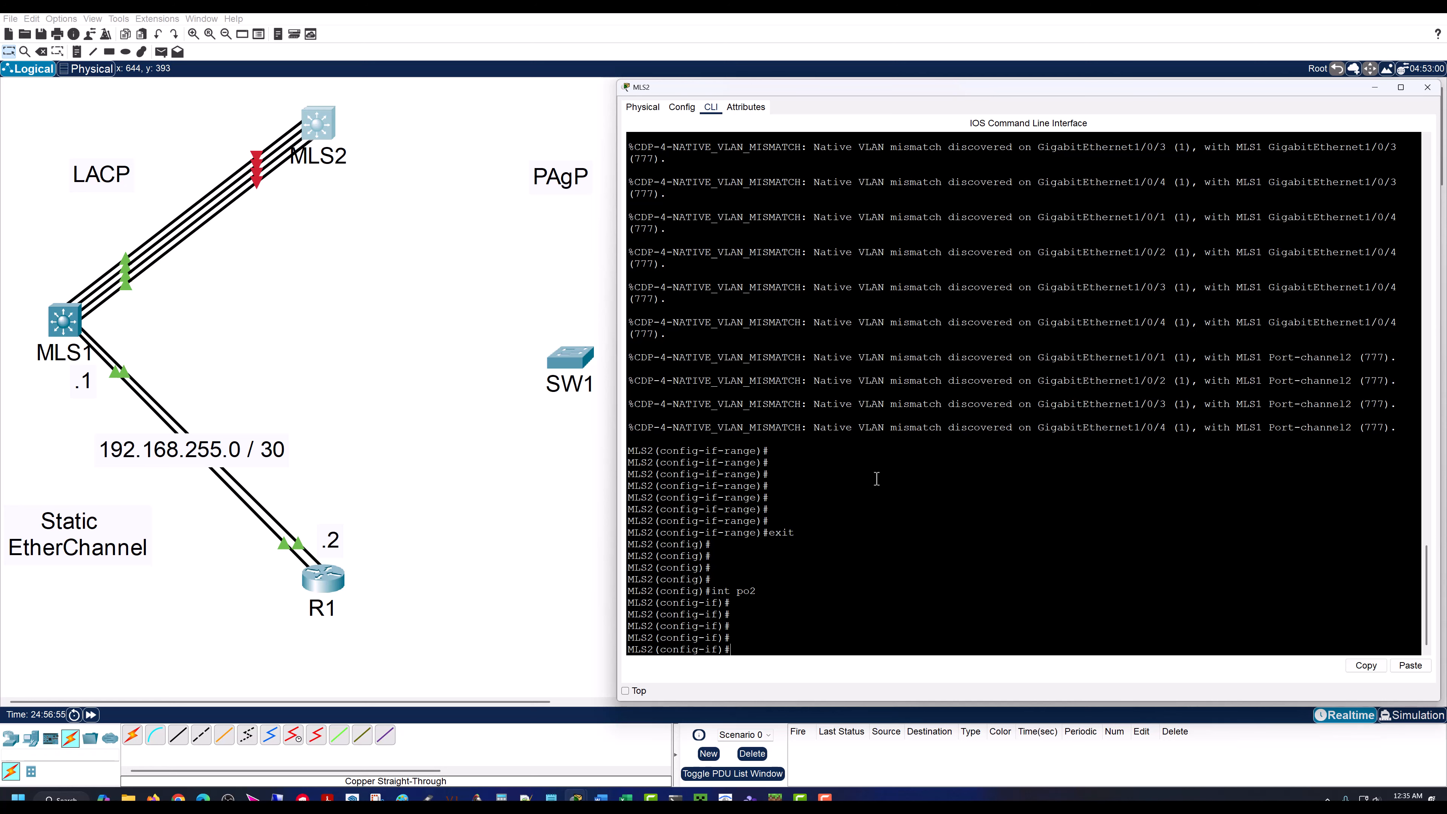
key("Return")
key("Return")
key("Return")
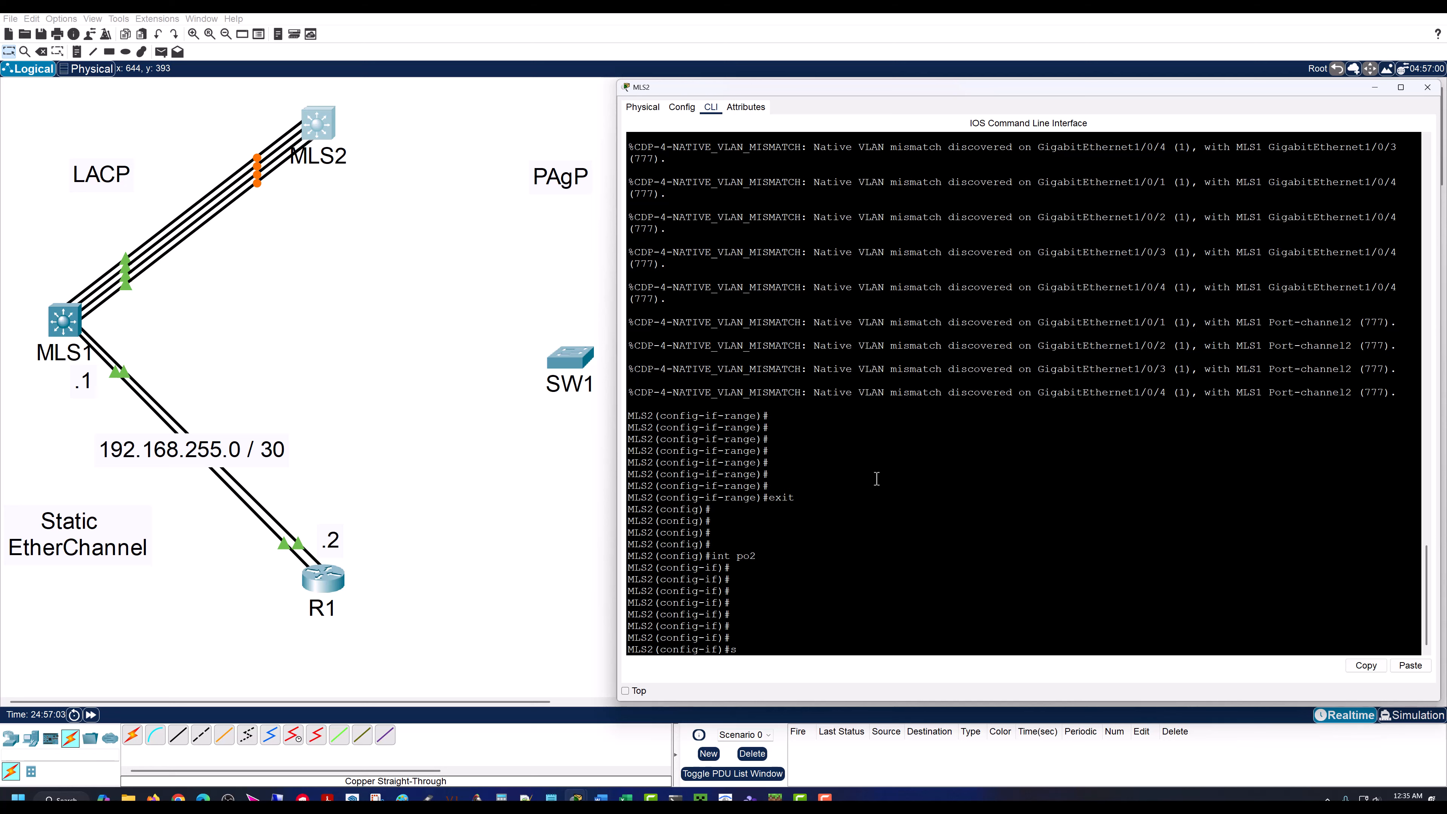
Step: Set MLS2's port-channel 2 to trunk mode with switch mode trunk
type("switch mode trunk")
key("Return")
key("Return")
Step: Set the native VLAN of MLS2's port-channel 2 trunk to 777
key("Return")
key("Return")
type("switch tr")
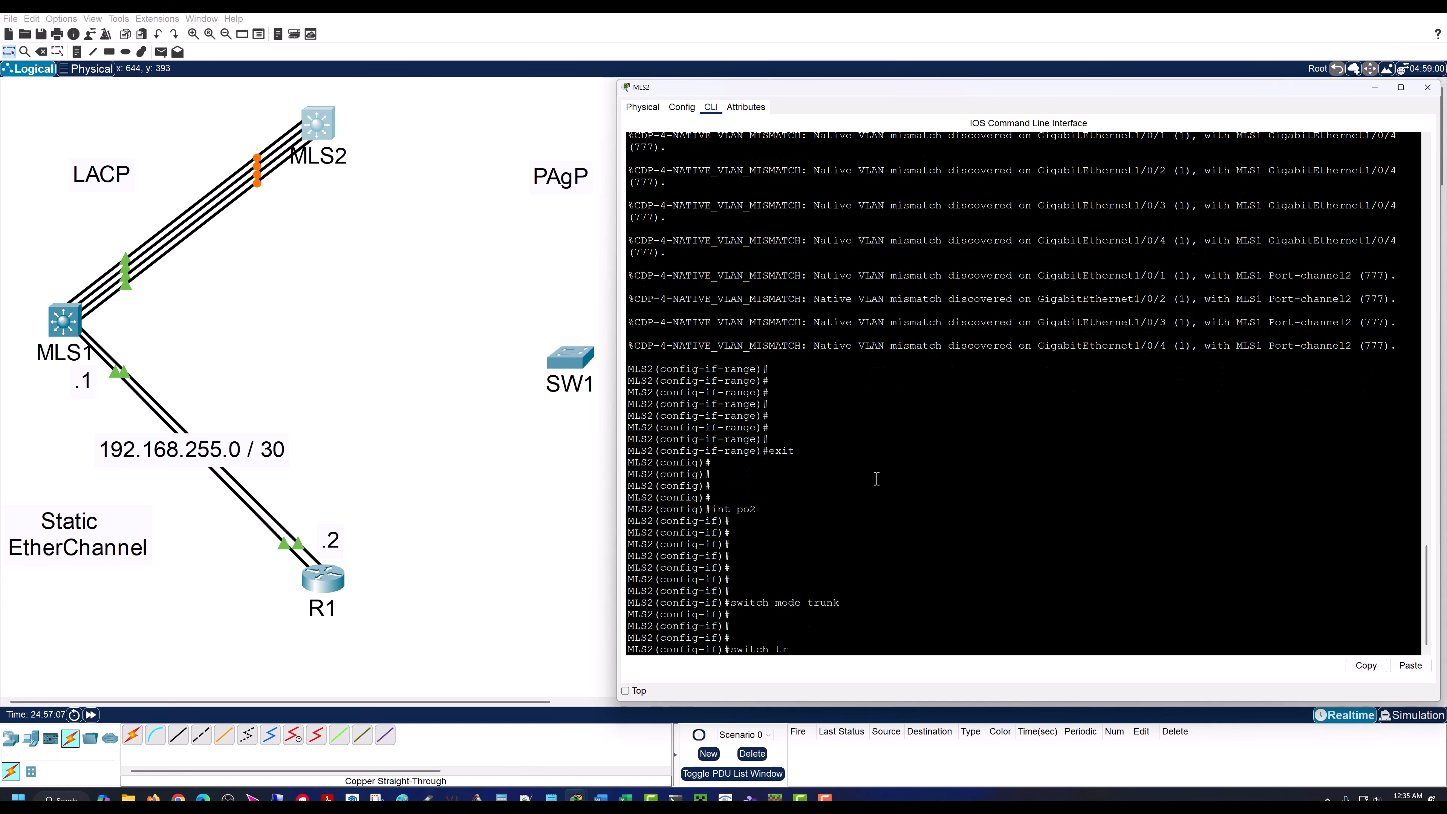
type("unk native vlan 777")
key("Return")
key("Return")
key("Return")
key("Return")
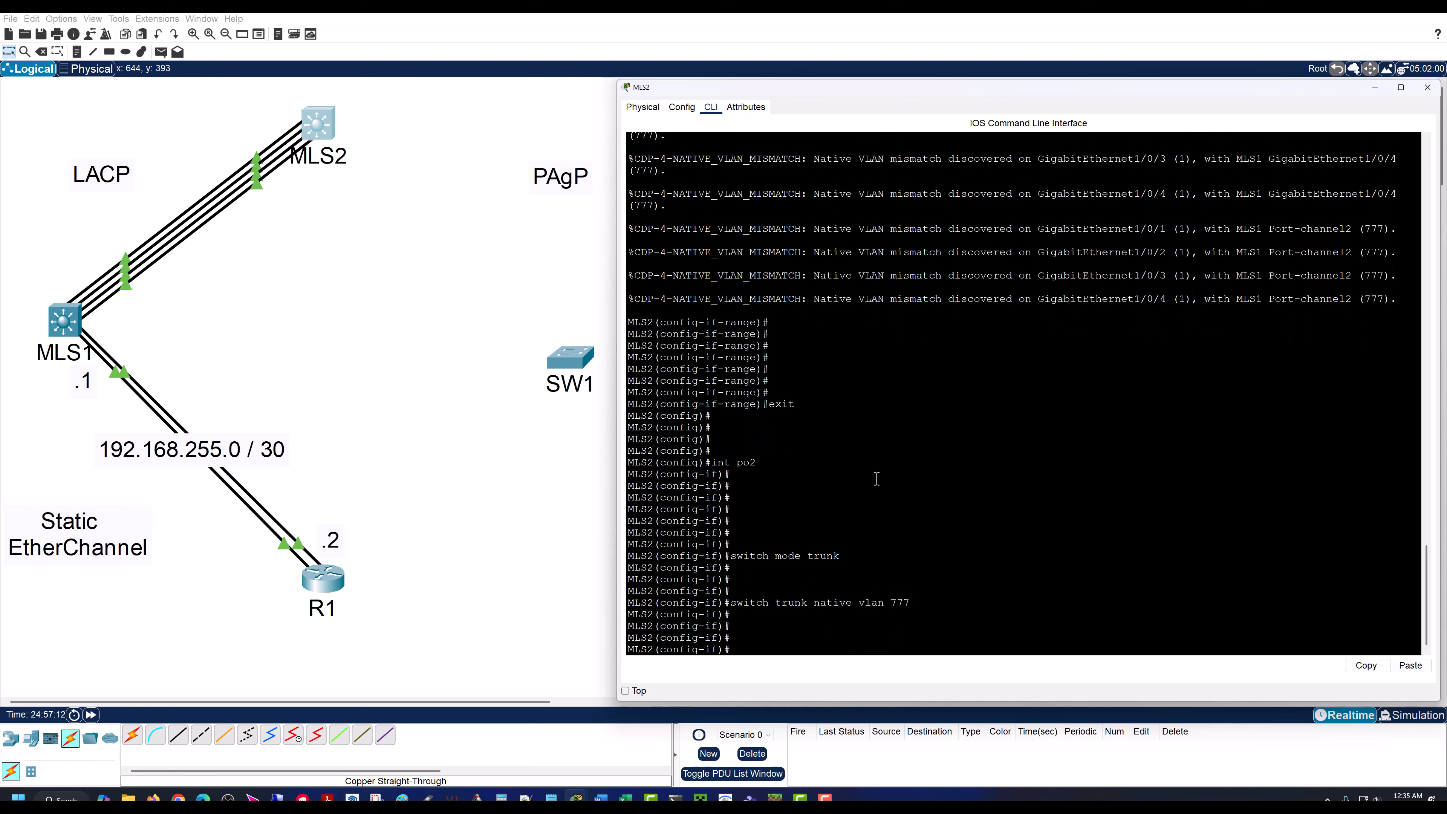
Step: Restrict MLS2's port-channel 2 trunk to allowed VLANs 10,20,30
type("switch trunk allowed vlan 10,20,30")
key("Return")
key("Return")
key("Return")
key("Return")
key("Return")
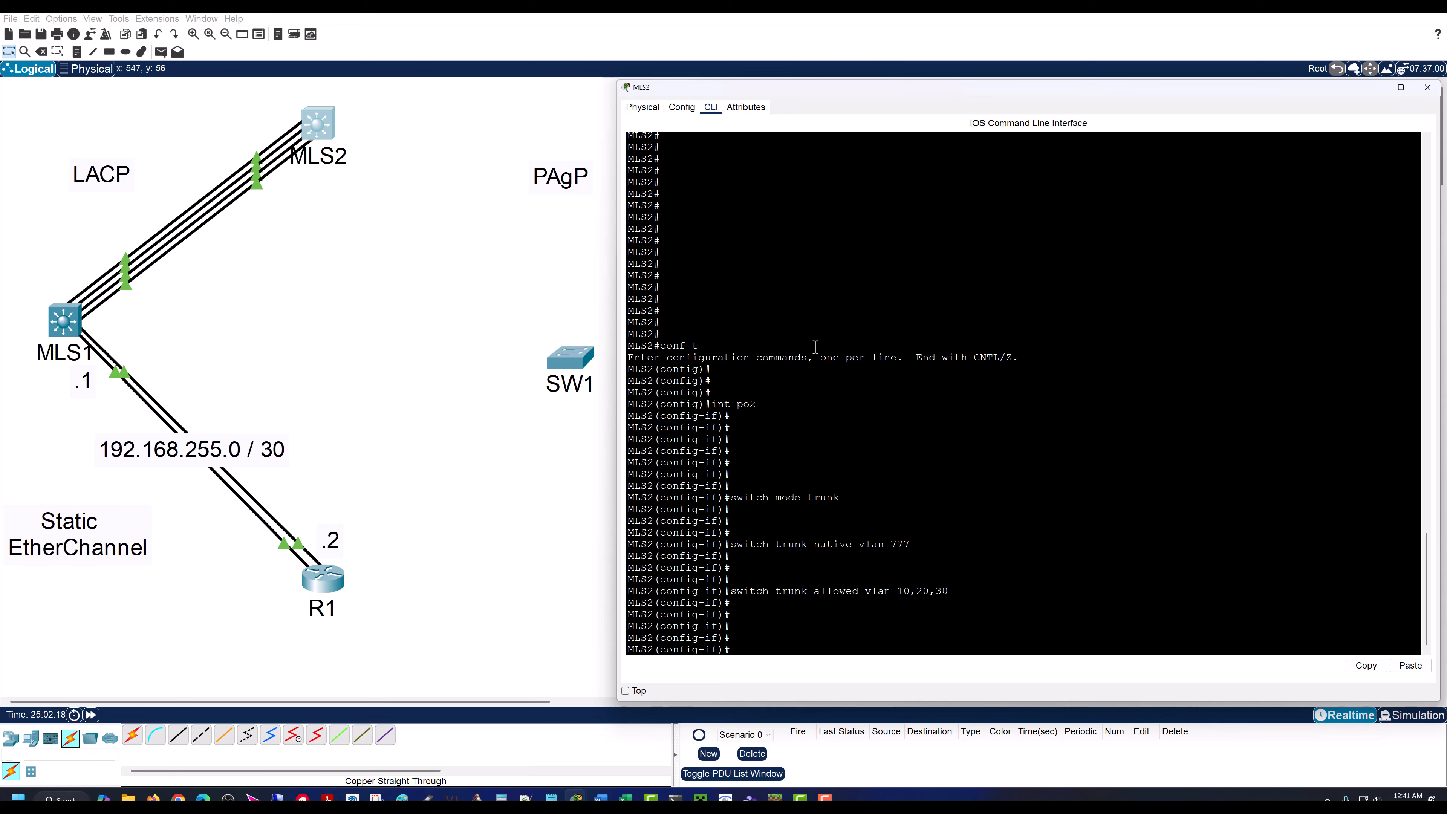
Step: Run do sh int po2 on MLS2 and examine the port-channel's bandwidth in the full output
key("Return")
key("Return")
key("Return")
key("Return")
type("do")
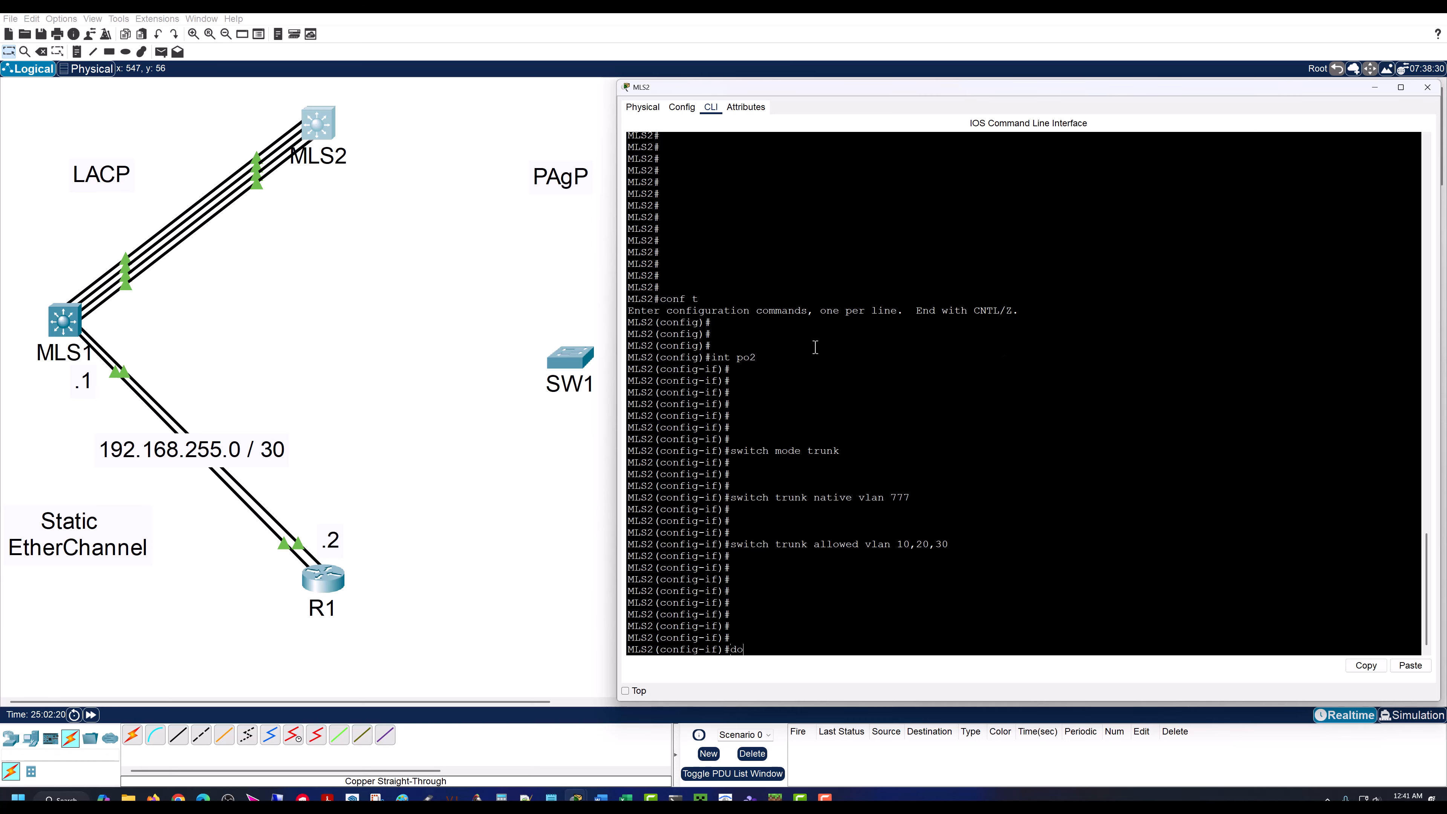
type(" sh int po2")
key("Return")
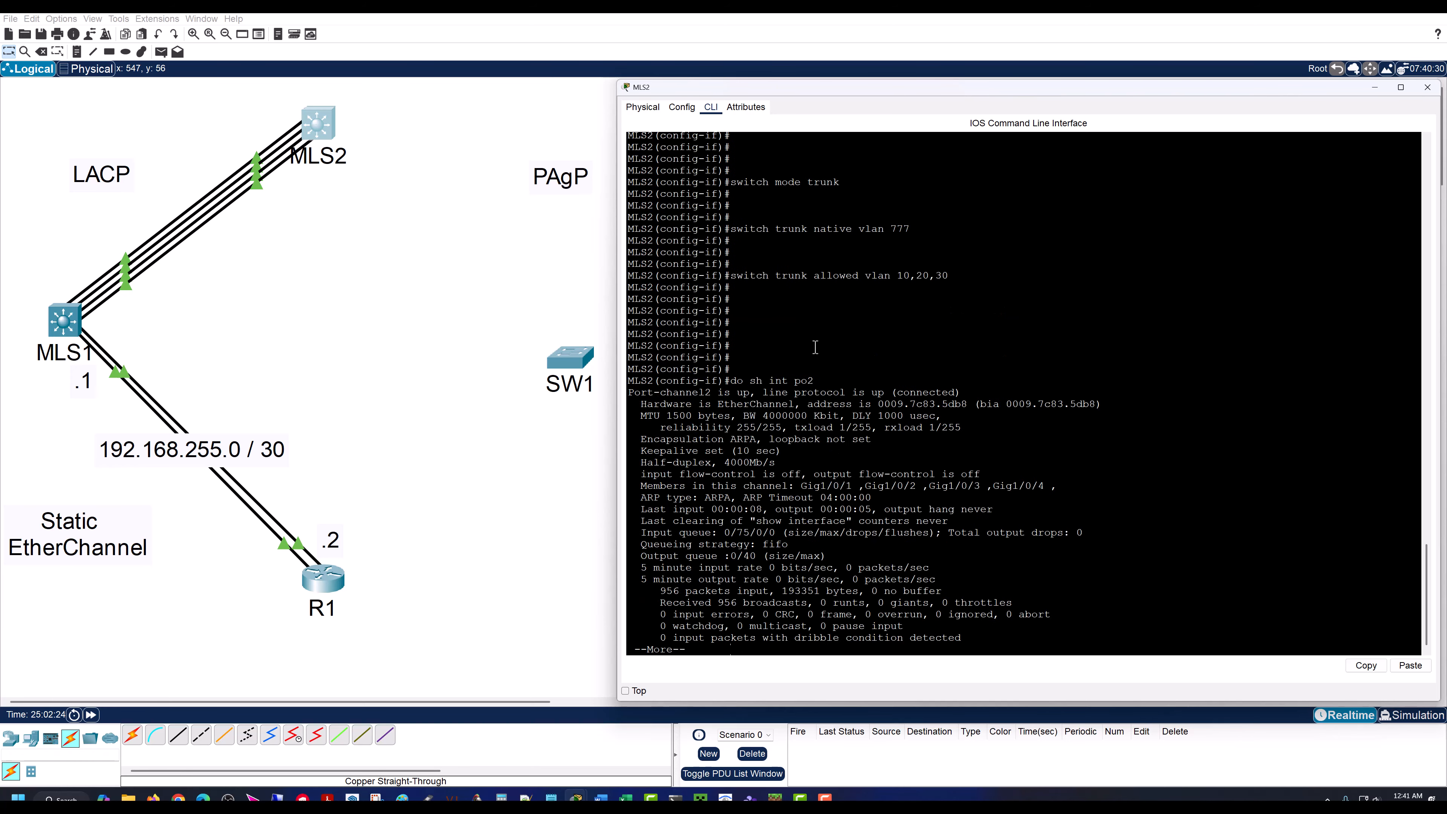
key("space")
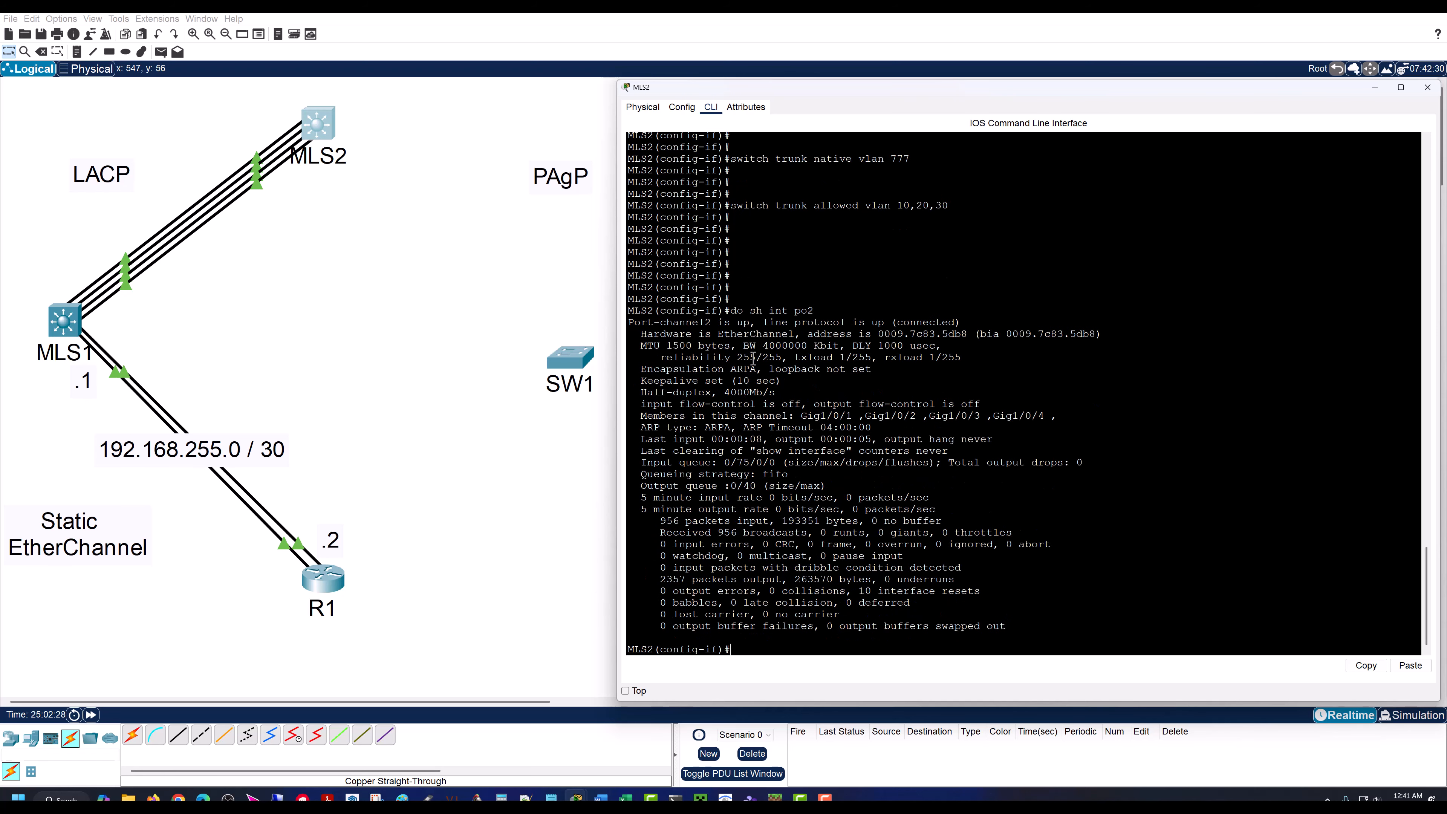
left_click_drag(743, 346, 842, 346)
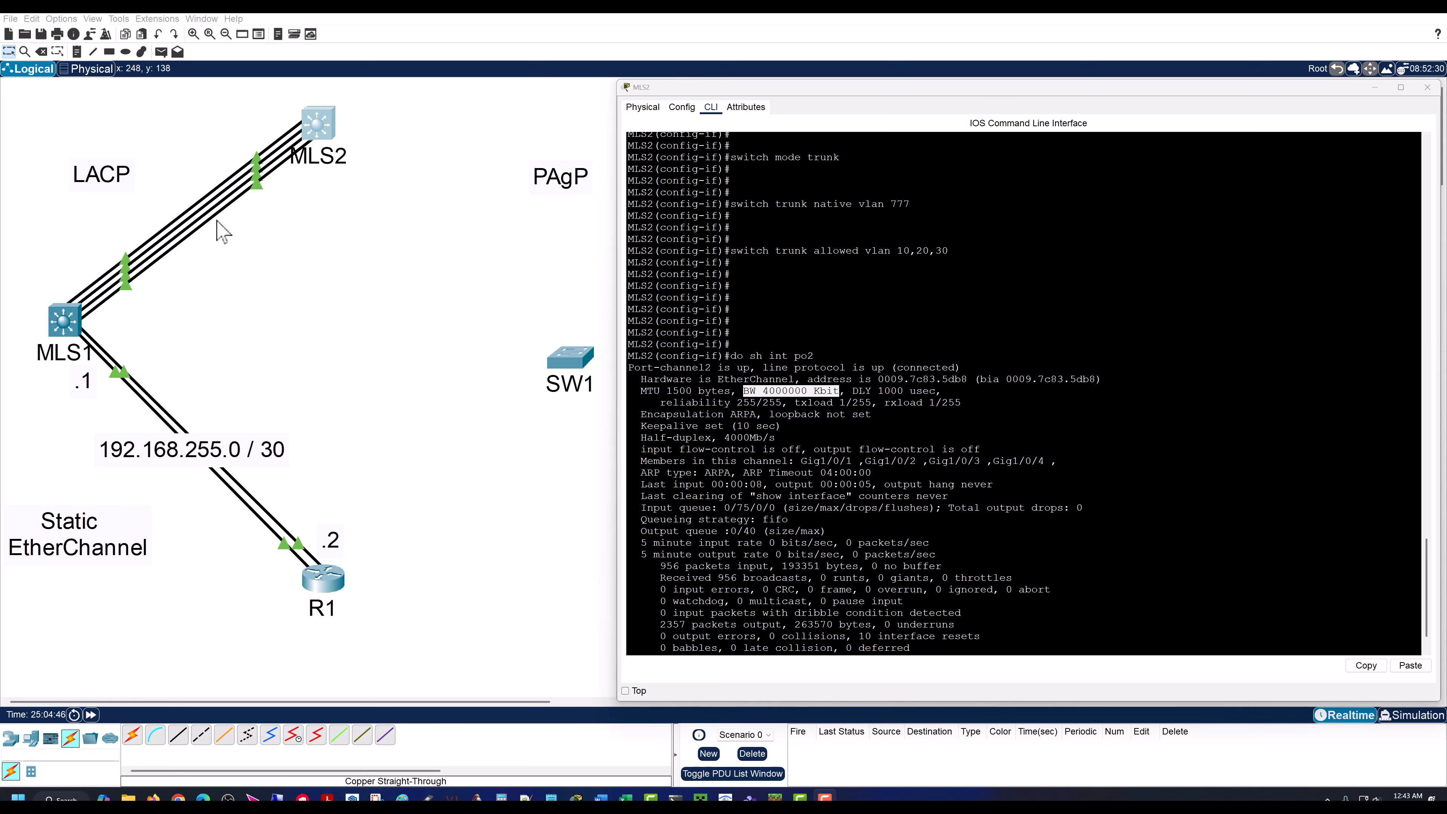
Step: Connect SW1's GigabitEthernet0/1 to MLS2's GigabitEthernet1/0/11 with a copper straight-through cable
left_click(447, 153)
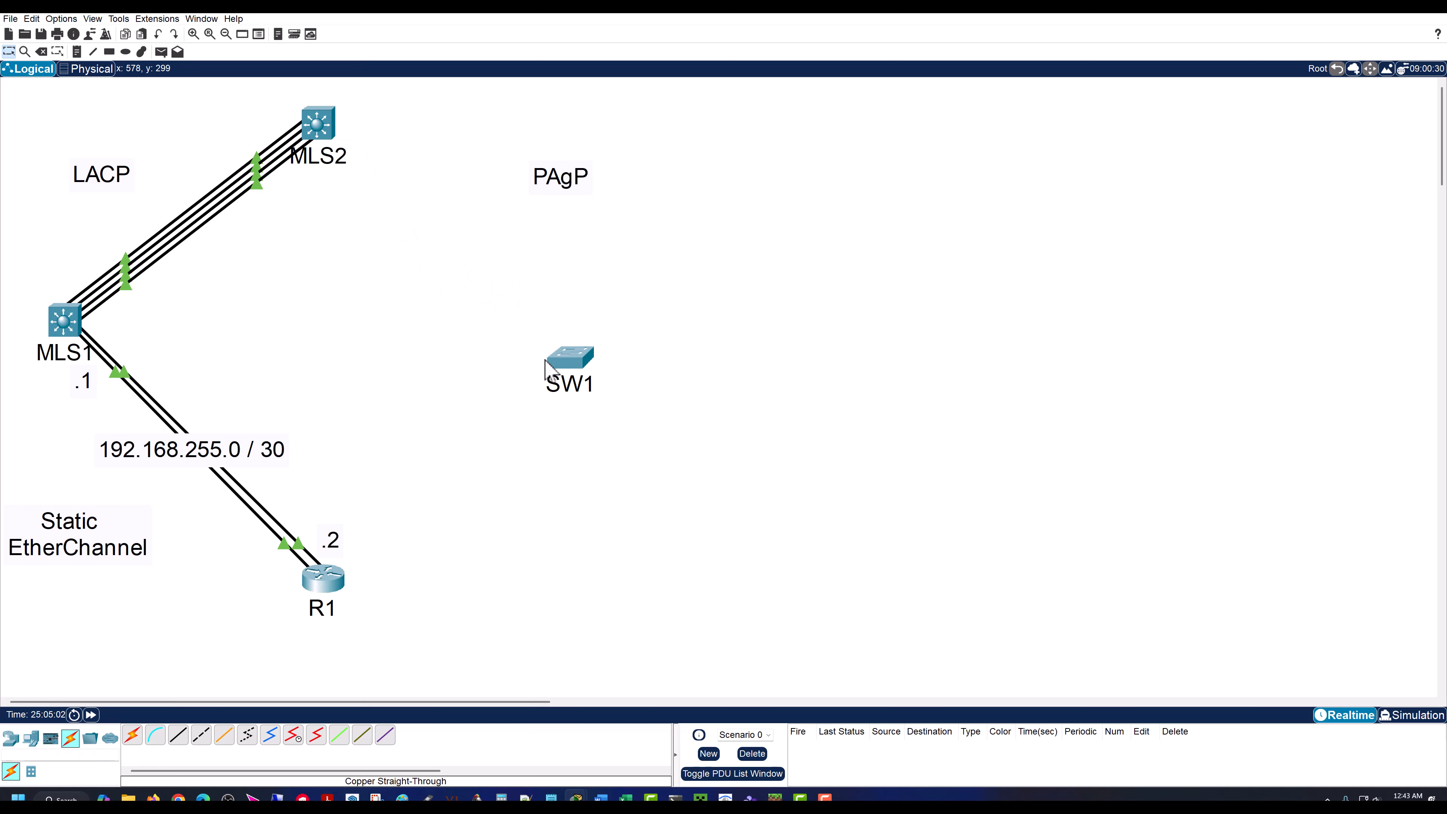
left_click(179, 735)
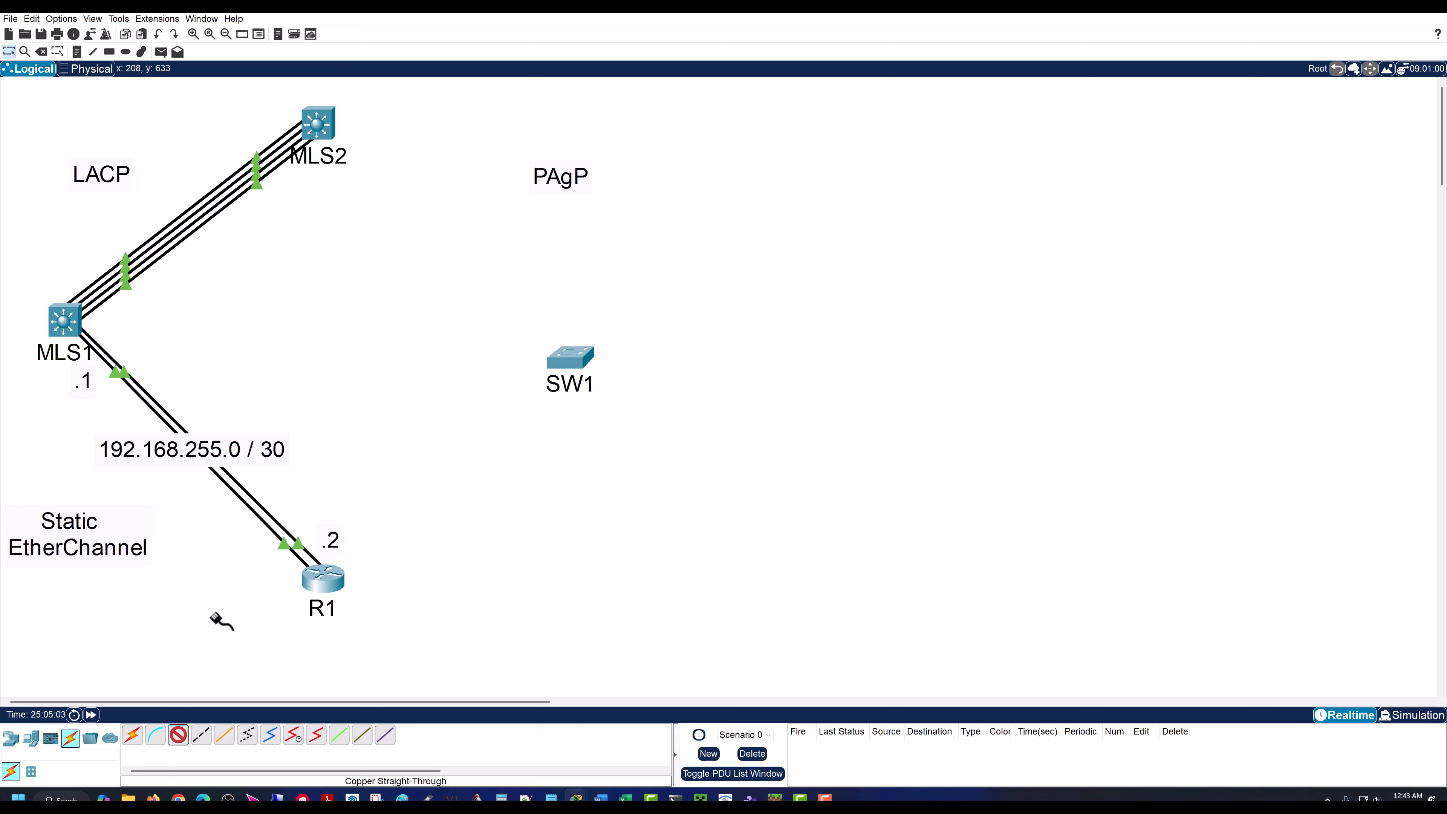
left_click(315, 130)
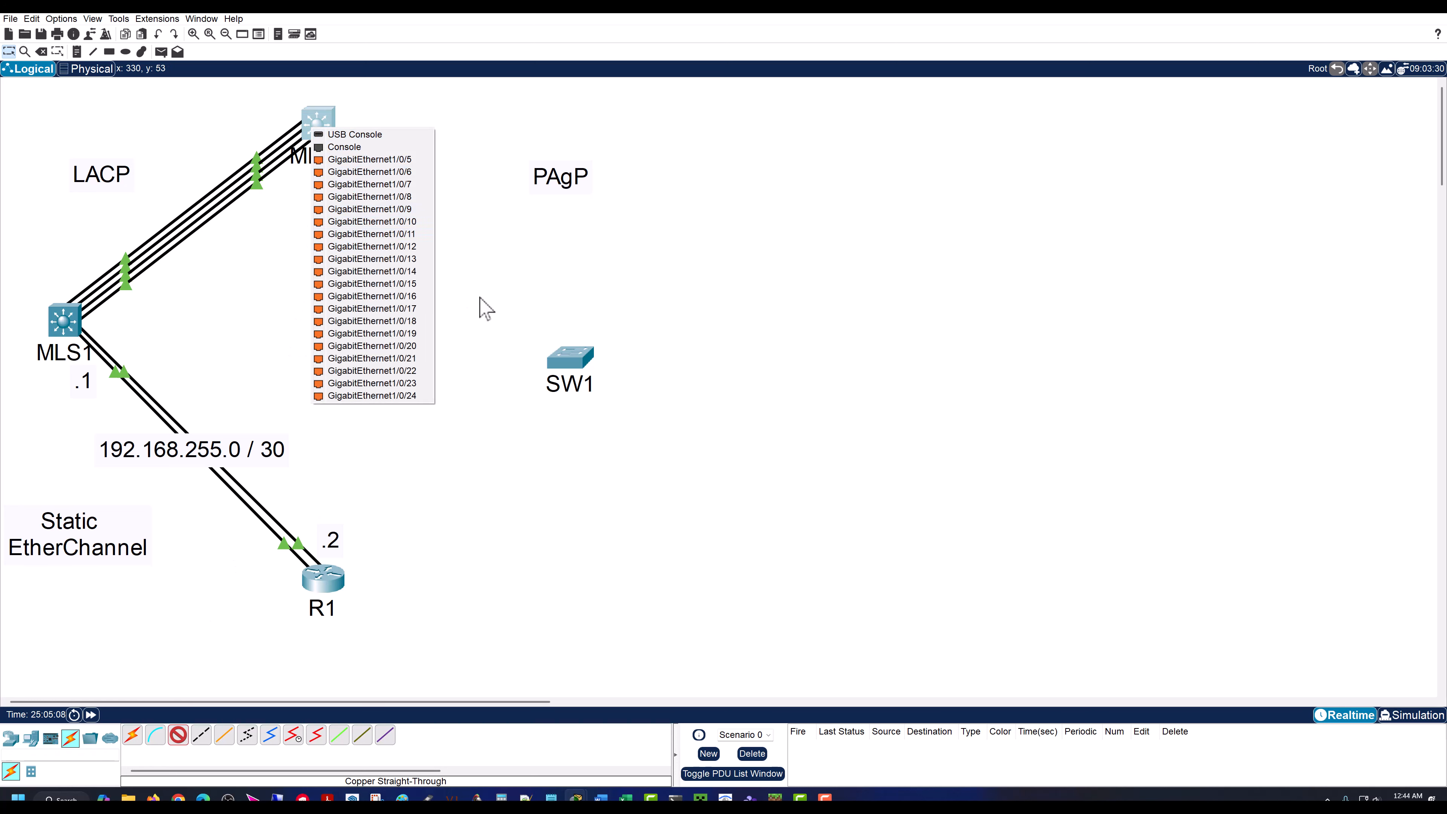
left_click(467, 341)
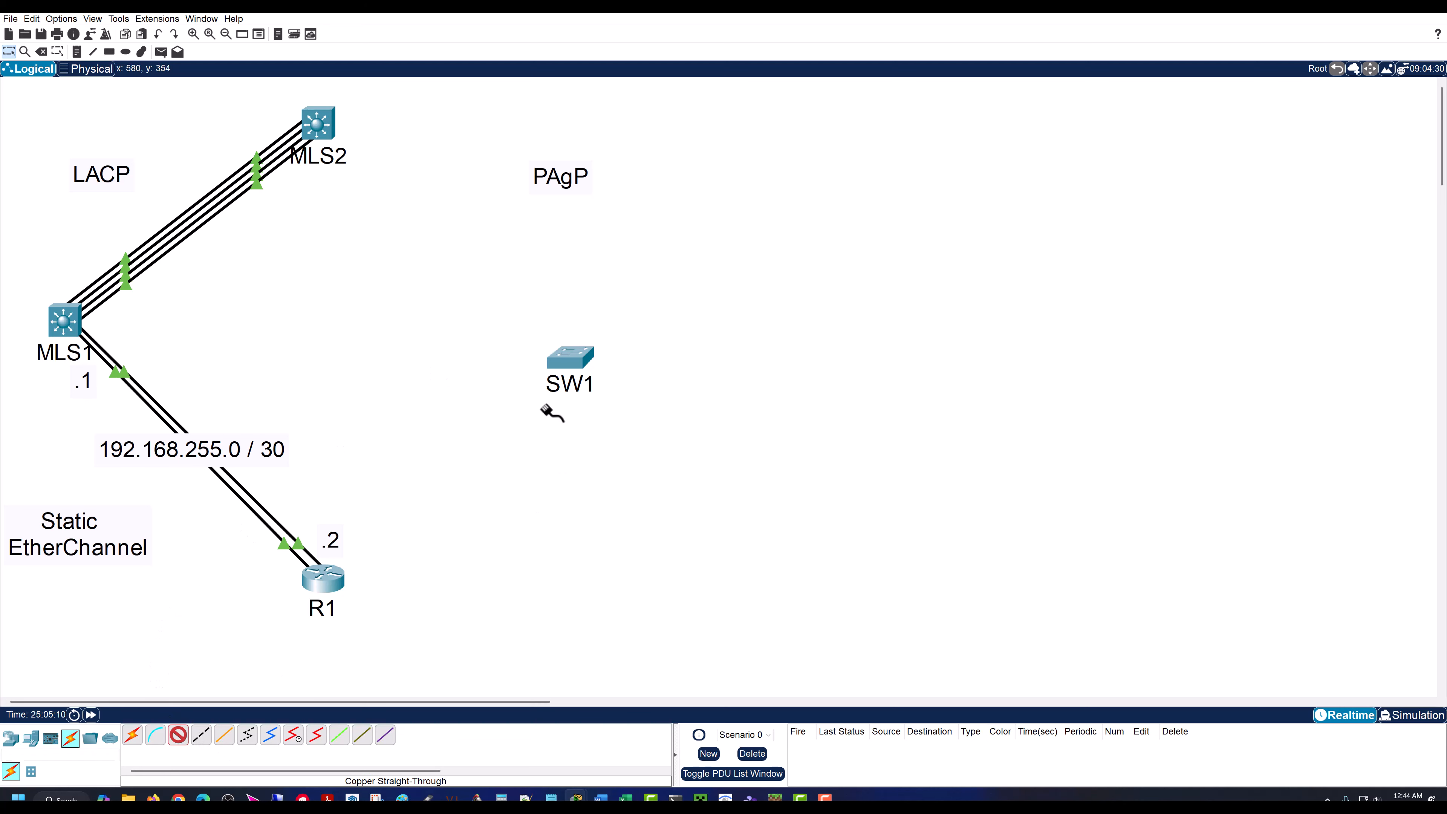
left_click(572, 361)
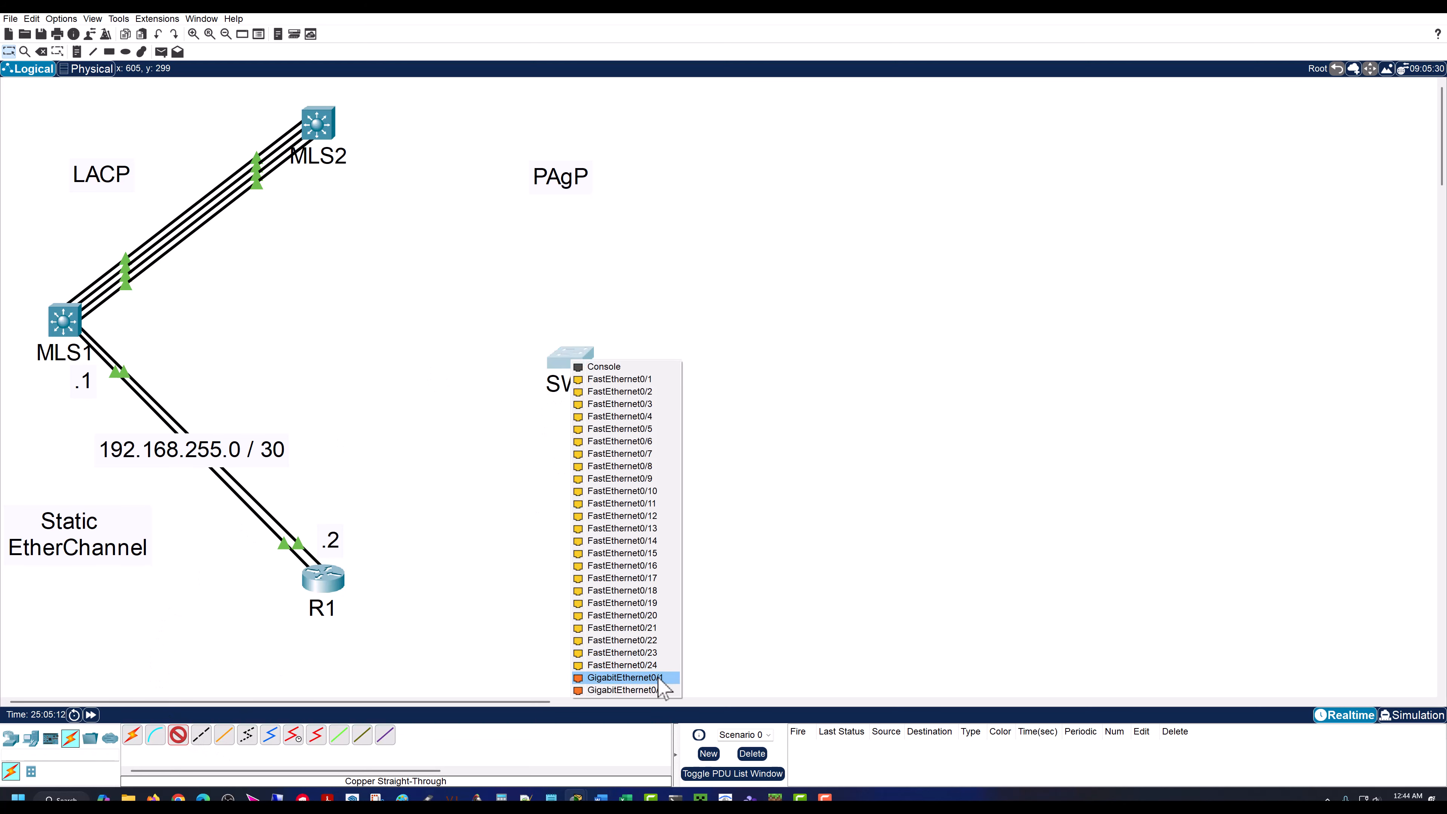
left_click(335, 121)
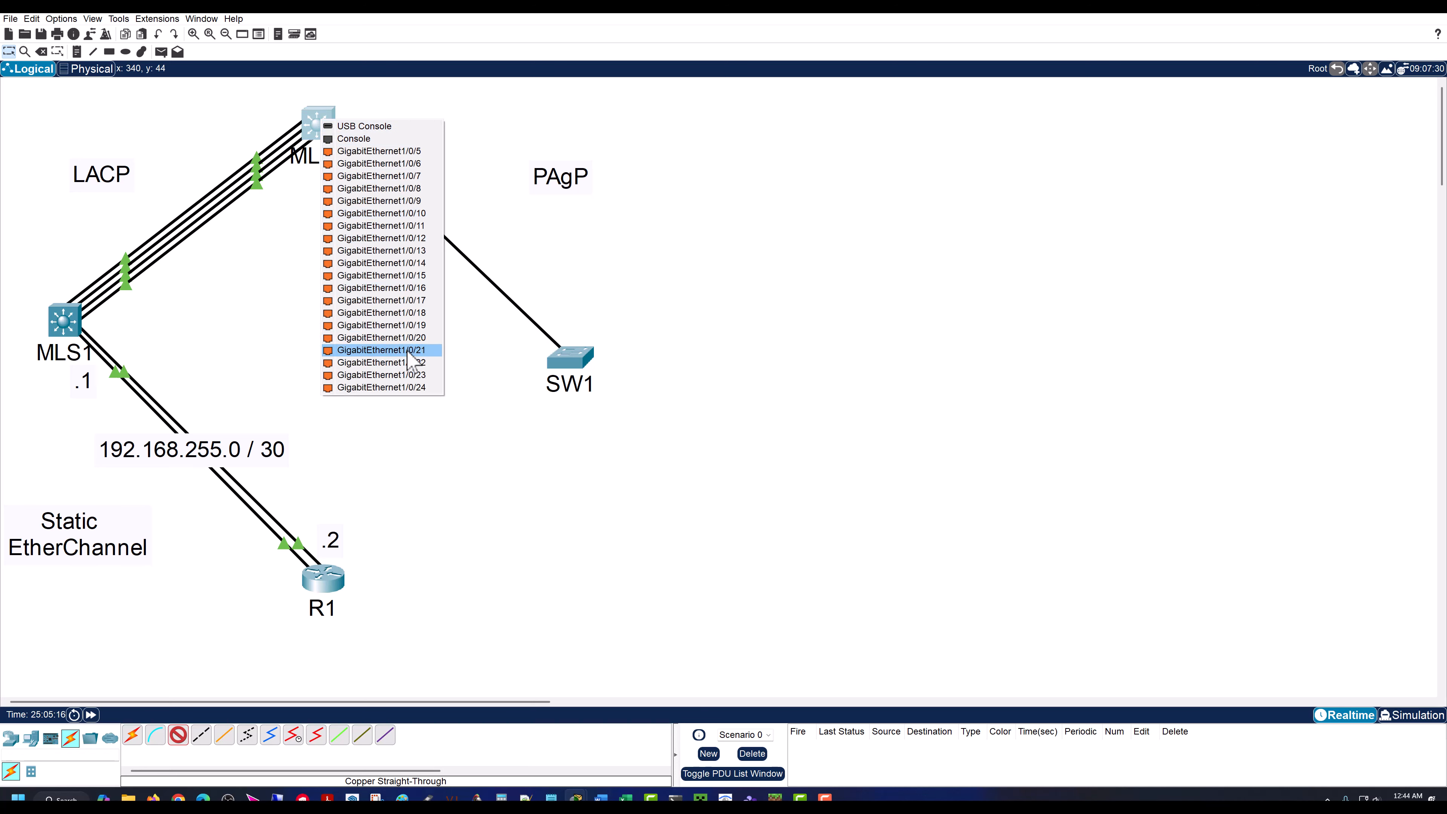
left_click(402, 225)
Step: Add a second copper straight-through cable from SW1's GigabitEthernet0/2 to MLS2's GigabitEthernet1/0/12
left_click(178, 735)
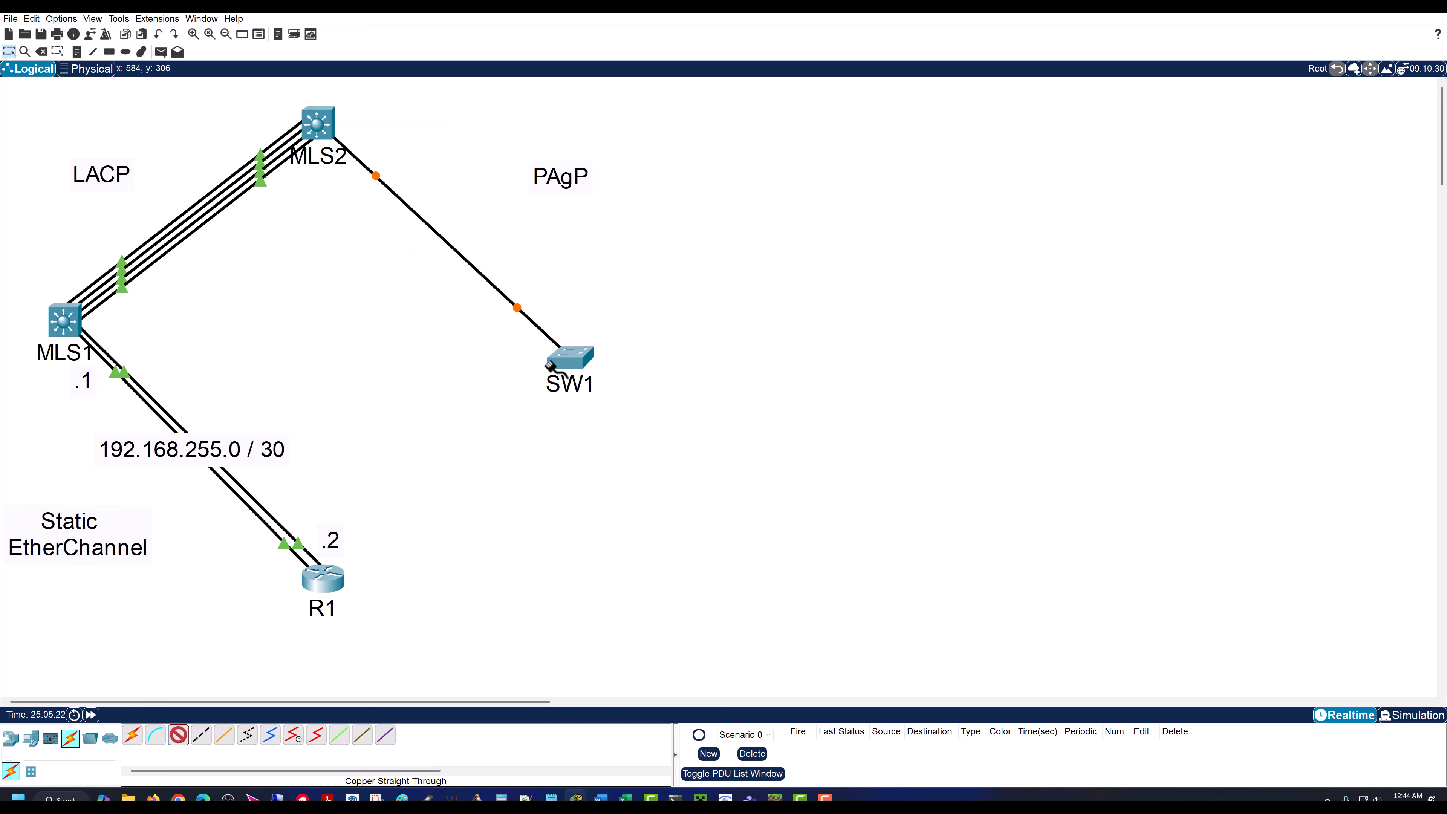
left_click(550, 365)
left_click(623, 687)
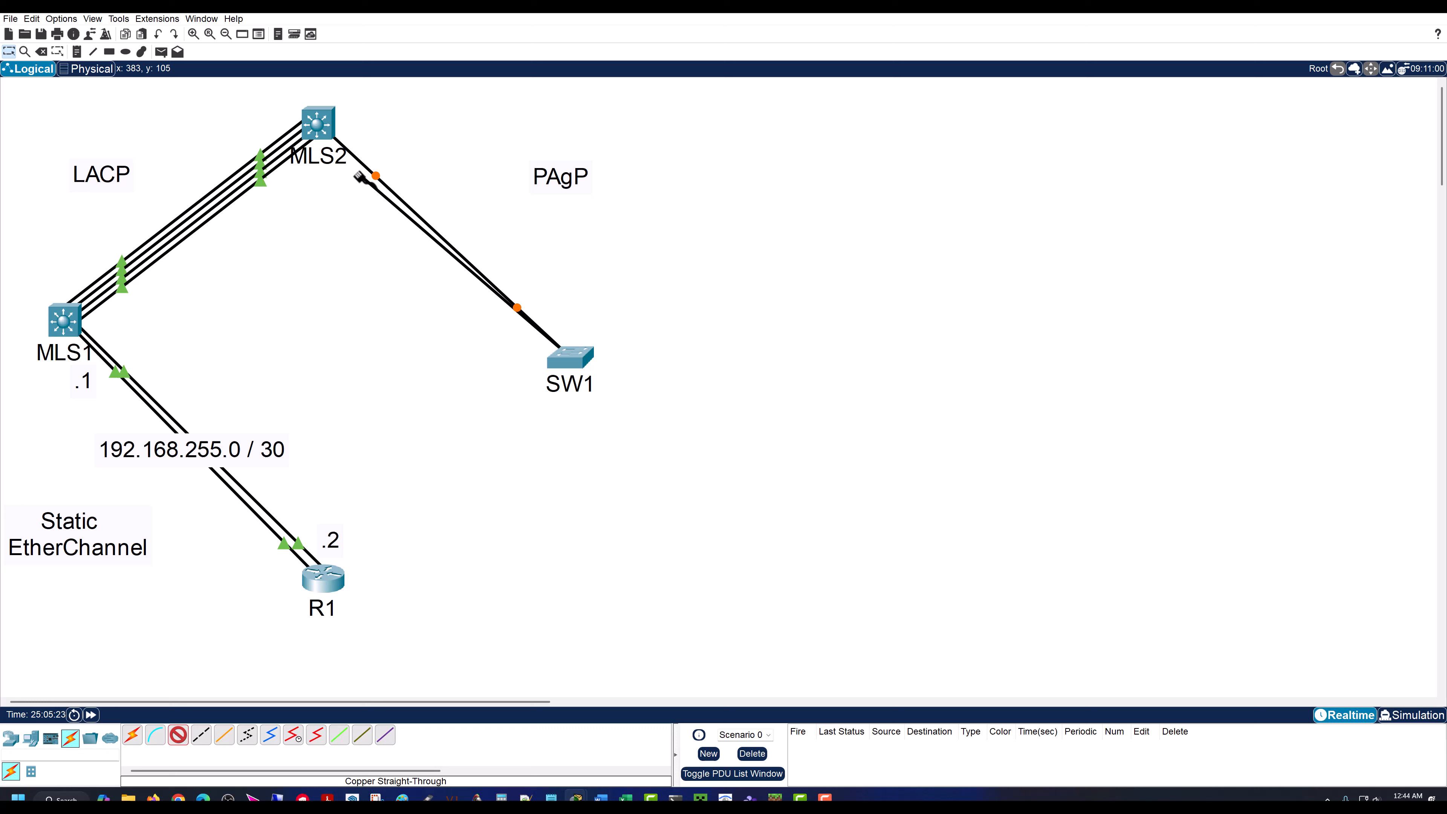
left_click(326, 121)
left_click(409, 233)
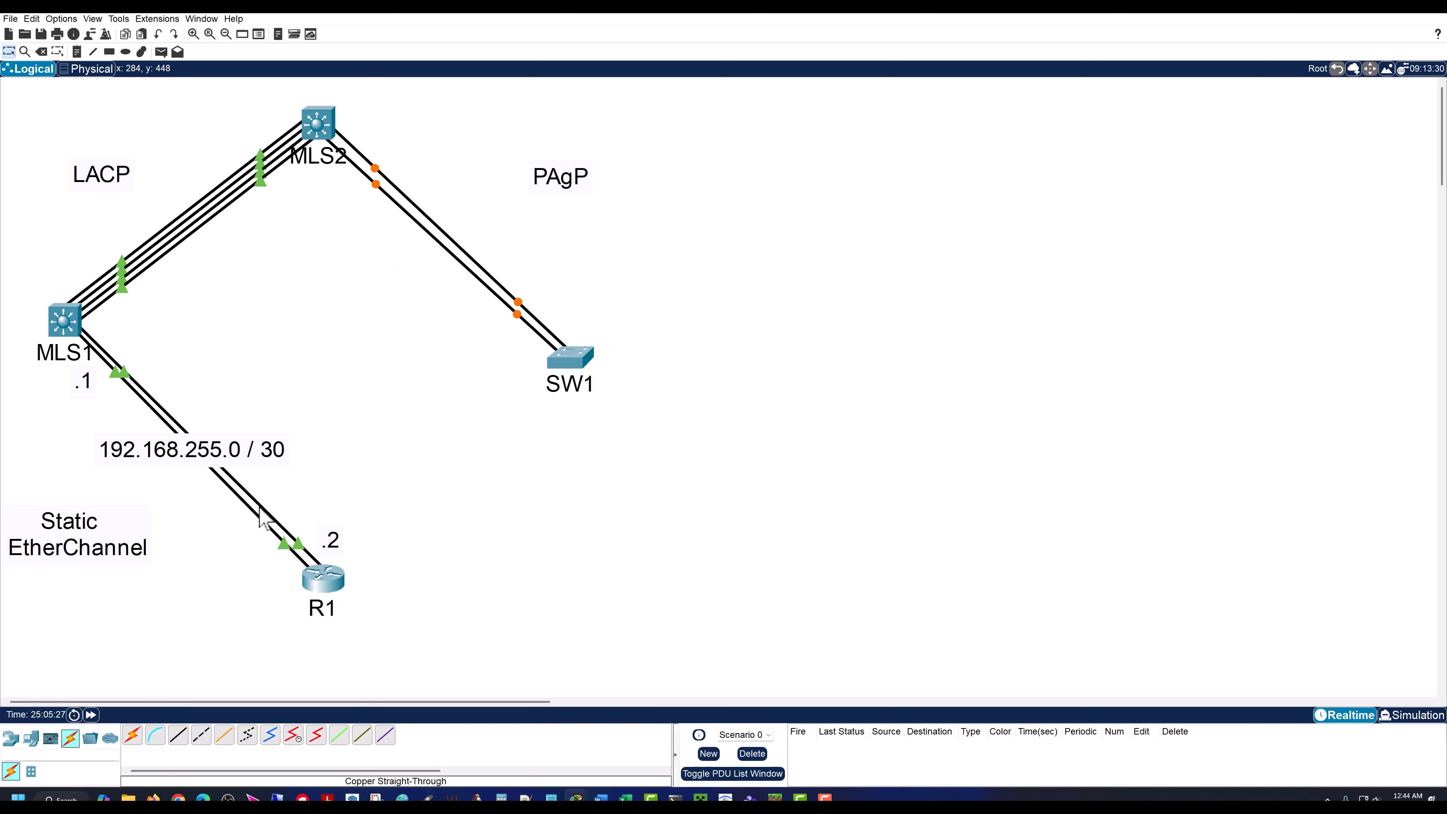
Step: Return MLS2's command line from interface configuration to global configuration mode with exit
left_click(319, 123)
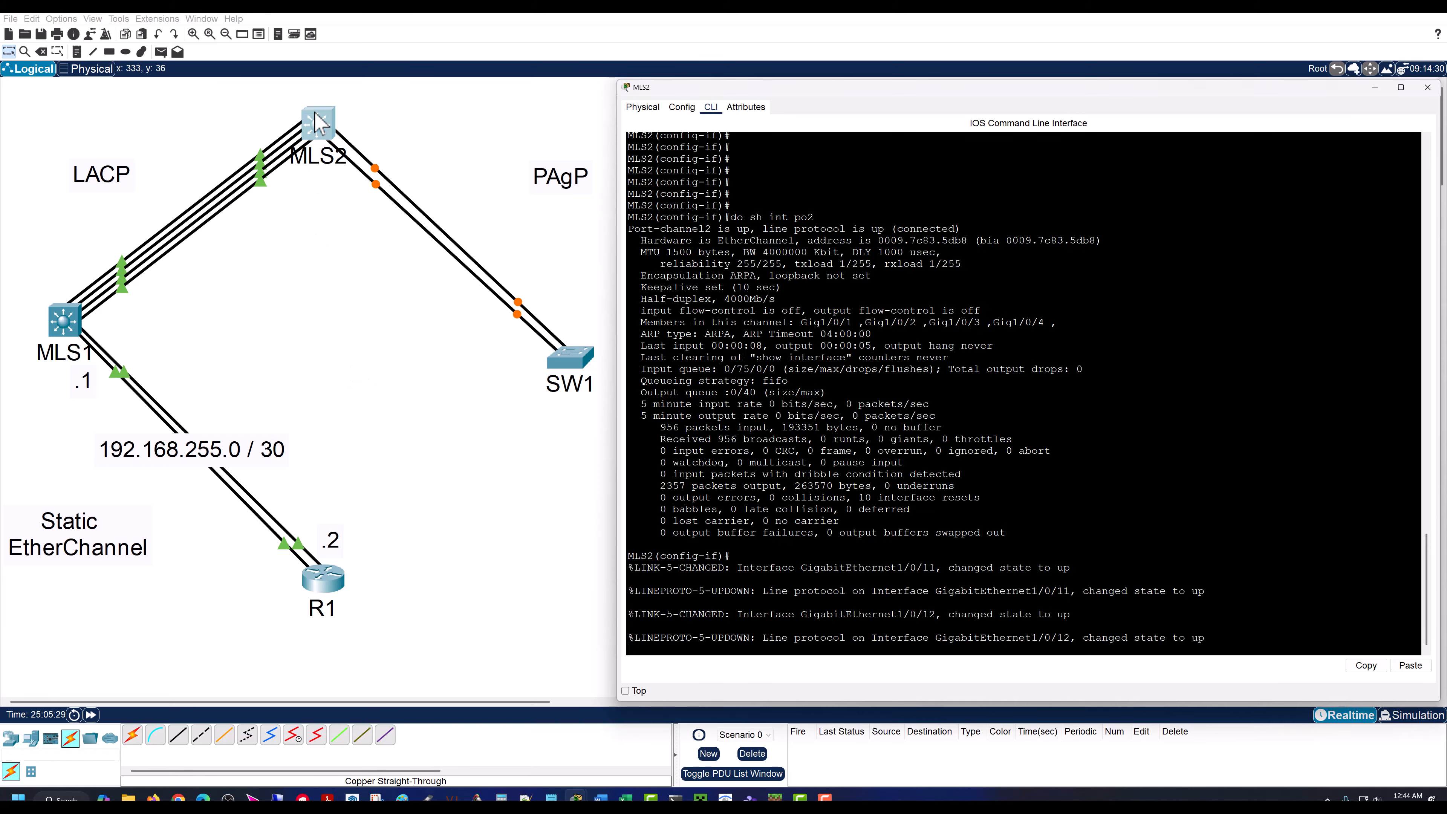
key("Return")
key("Return")
key("Return")
key("Return")
key("Return")
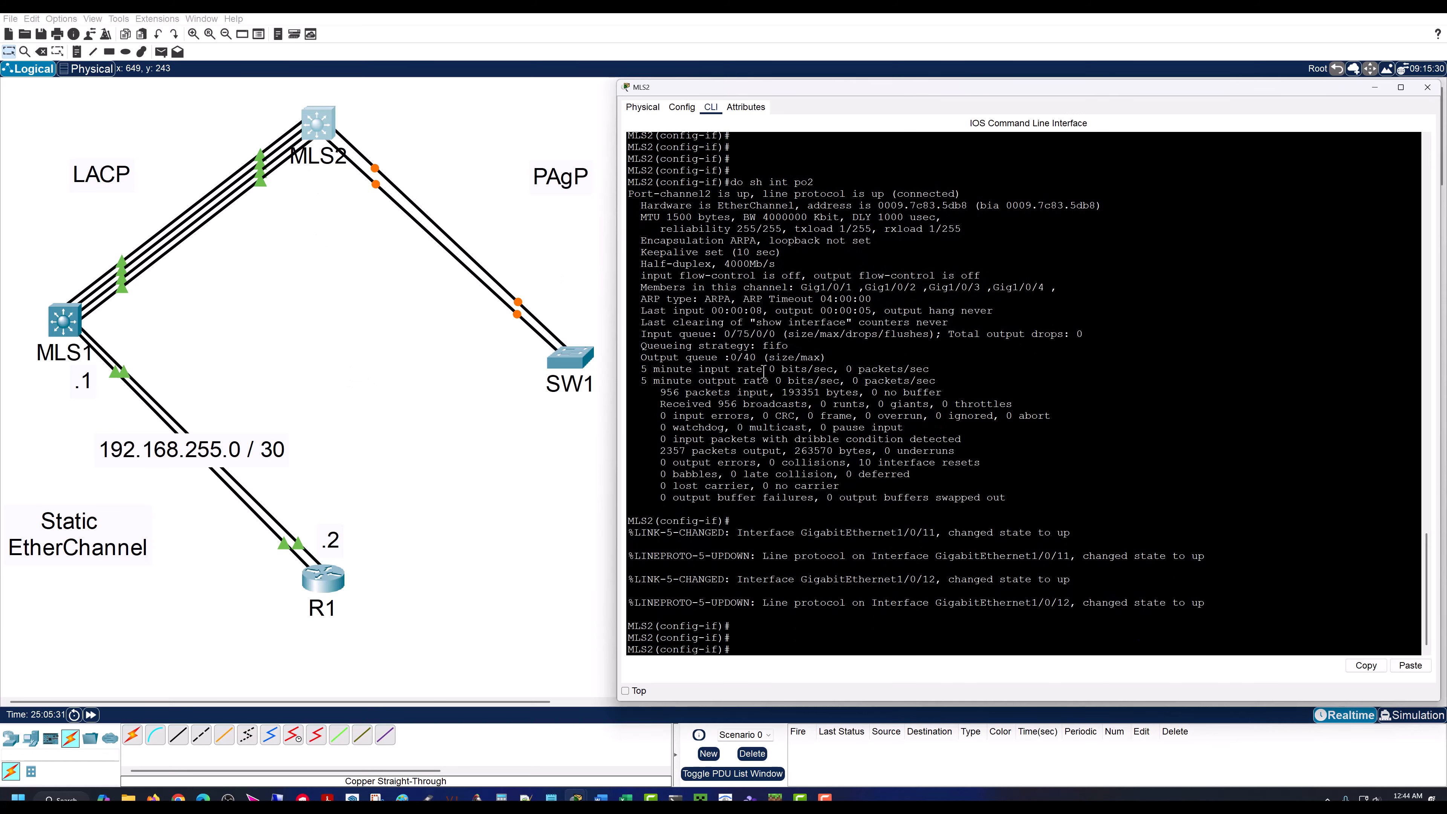
type("exit")
key("Return")
key("Return")
key("Return")
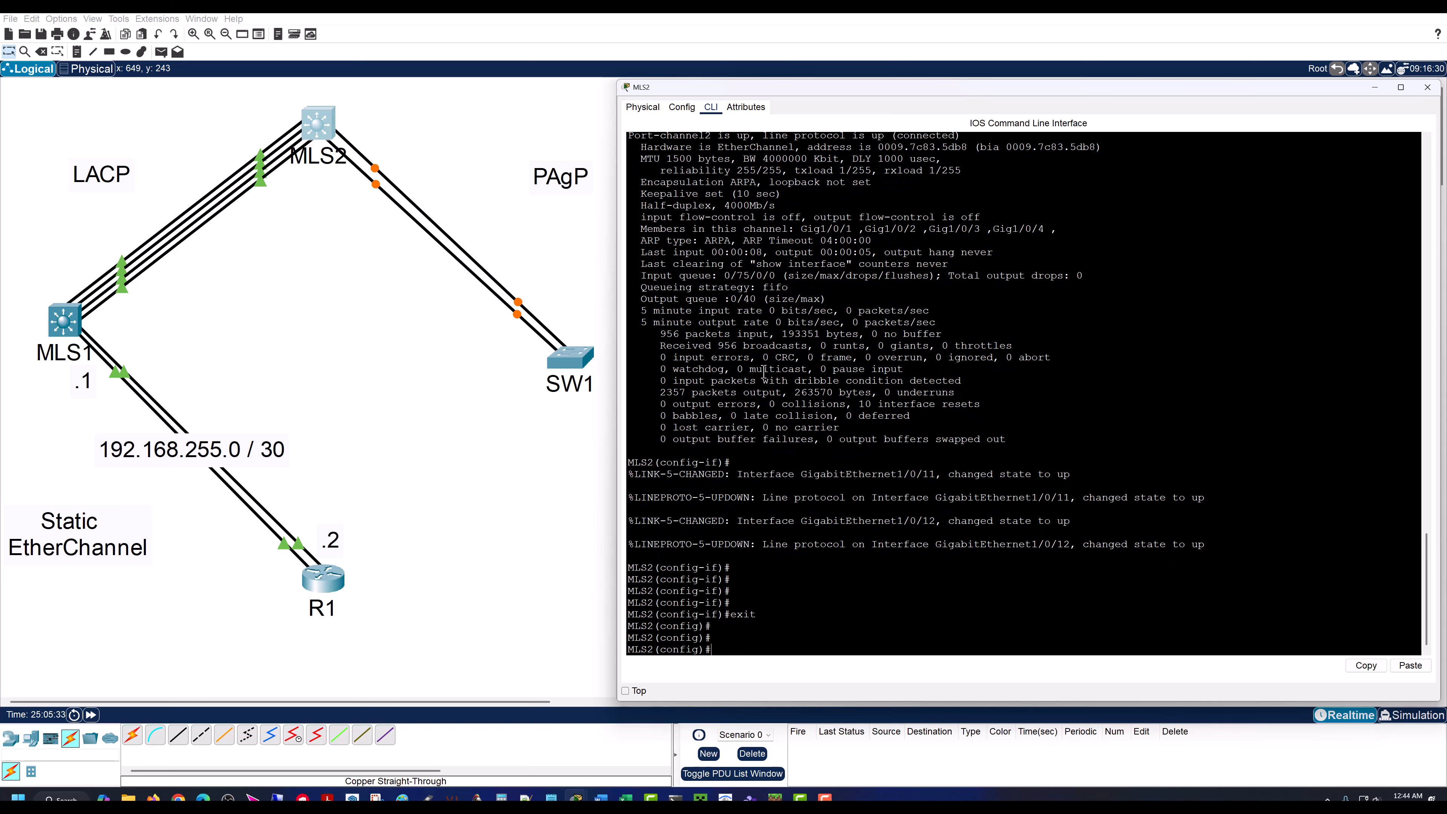
Step: Enter configuration for MLS2's interface range gig 1/0/11 - 12
type("int range gig 1")
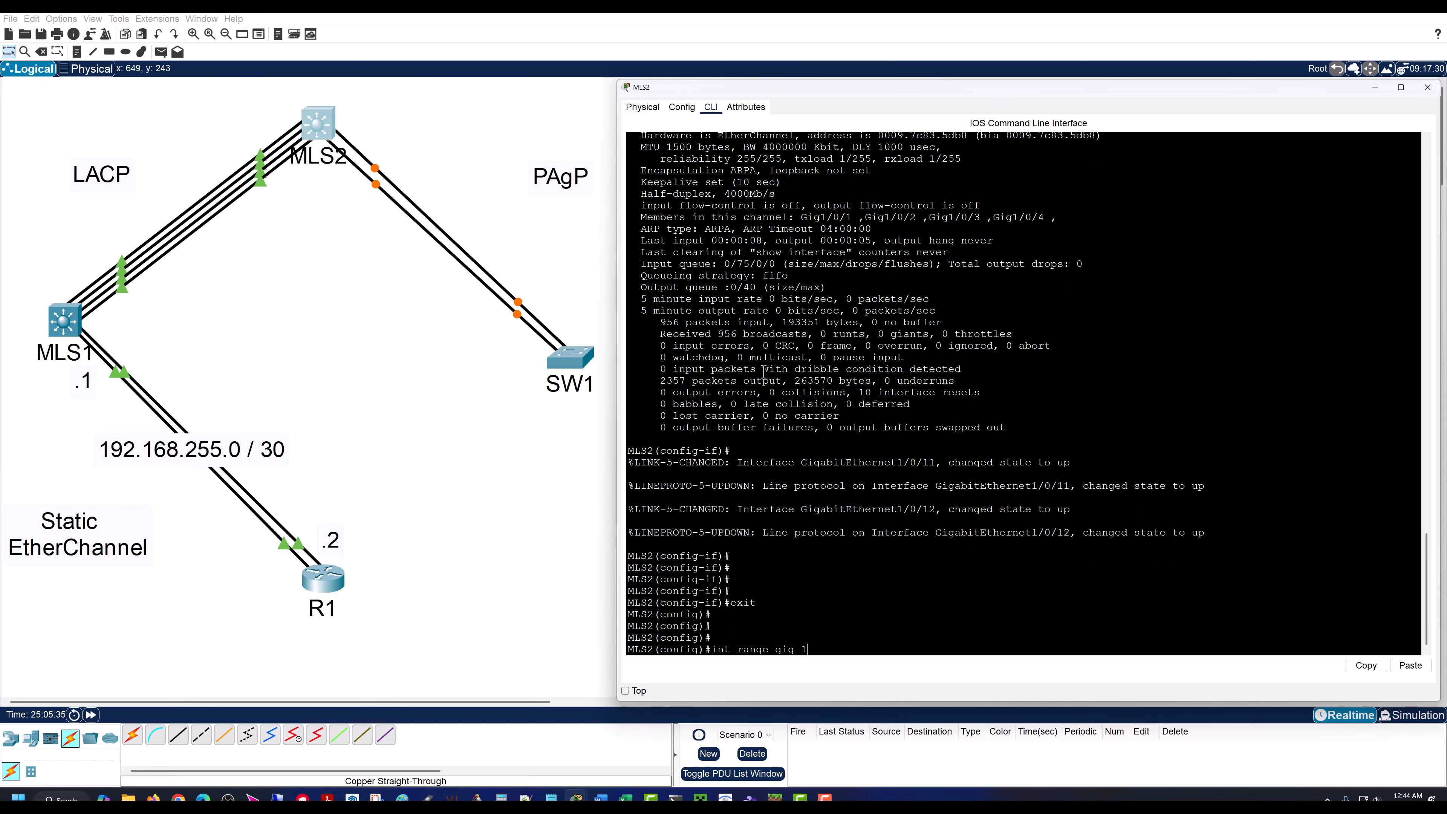
type("/0/11 - 12")
key("Return")
key("Return")
key("Return")
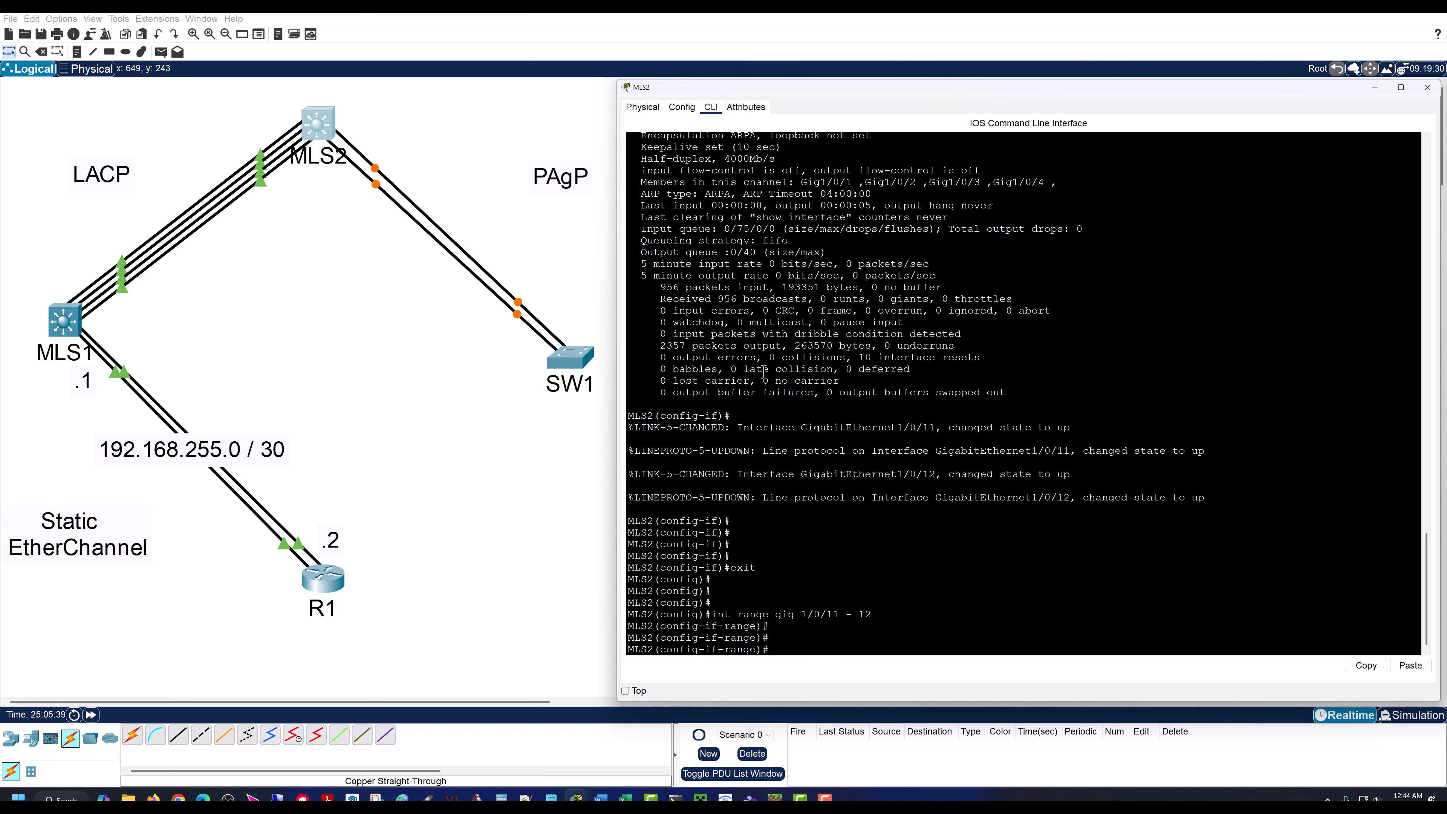
key("Return")
key("Return")
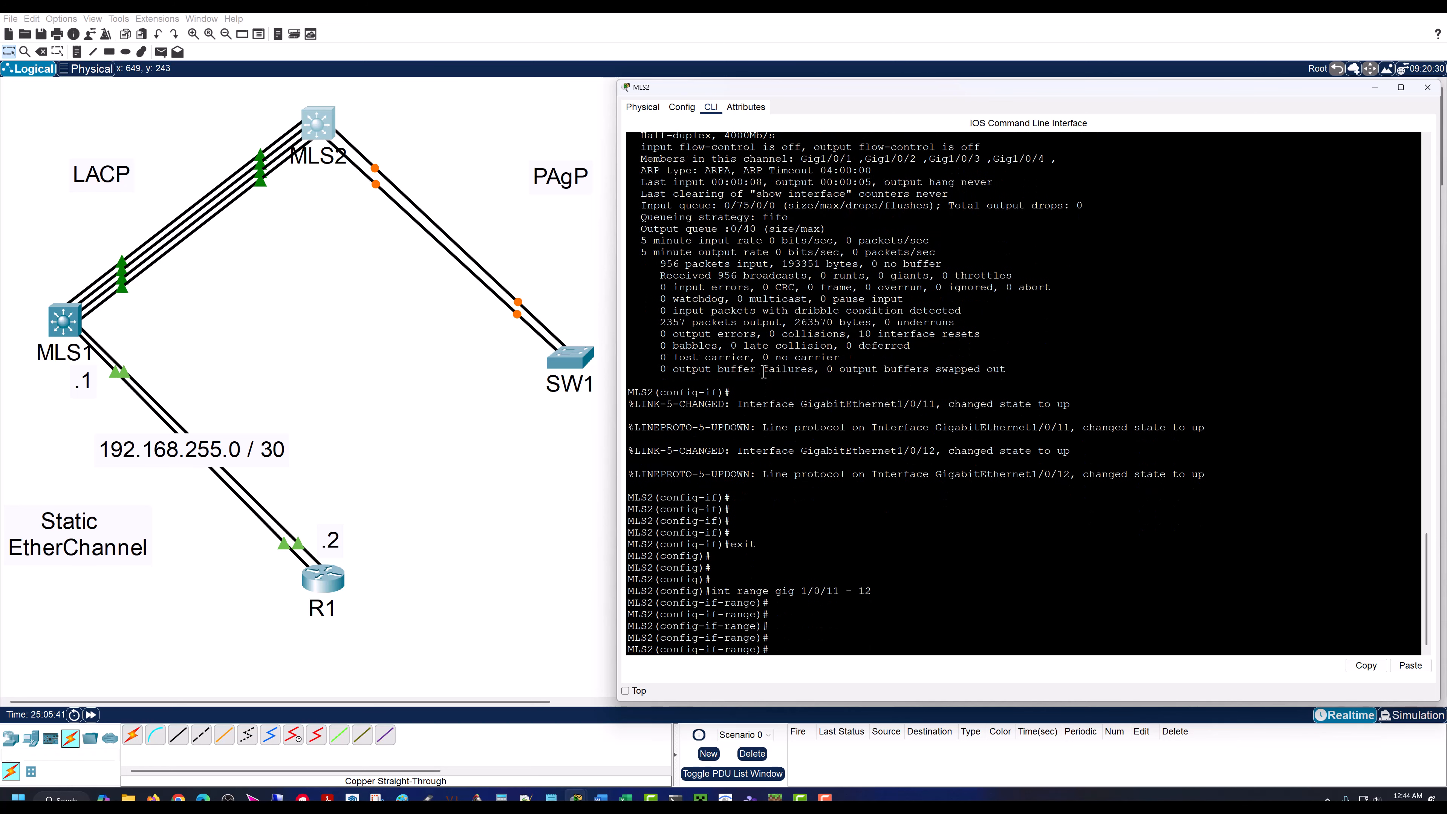
Step: List the mode options available for channel-group 3 on MLS2's interface range with channel-group 3 mode ?
type("chanell")
type("el-")
key("Tab")
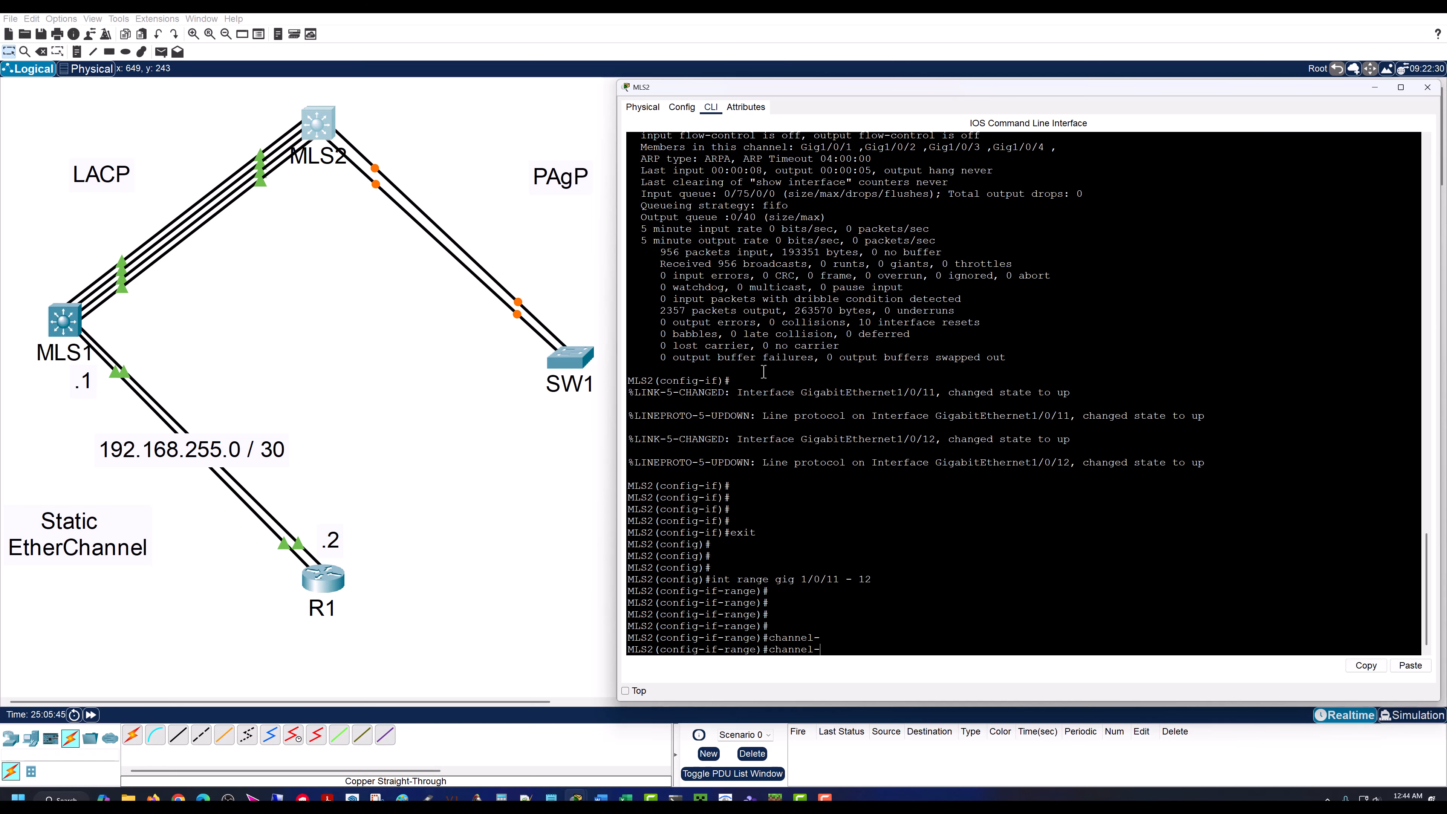
type("g")
key("Tab")
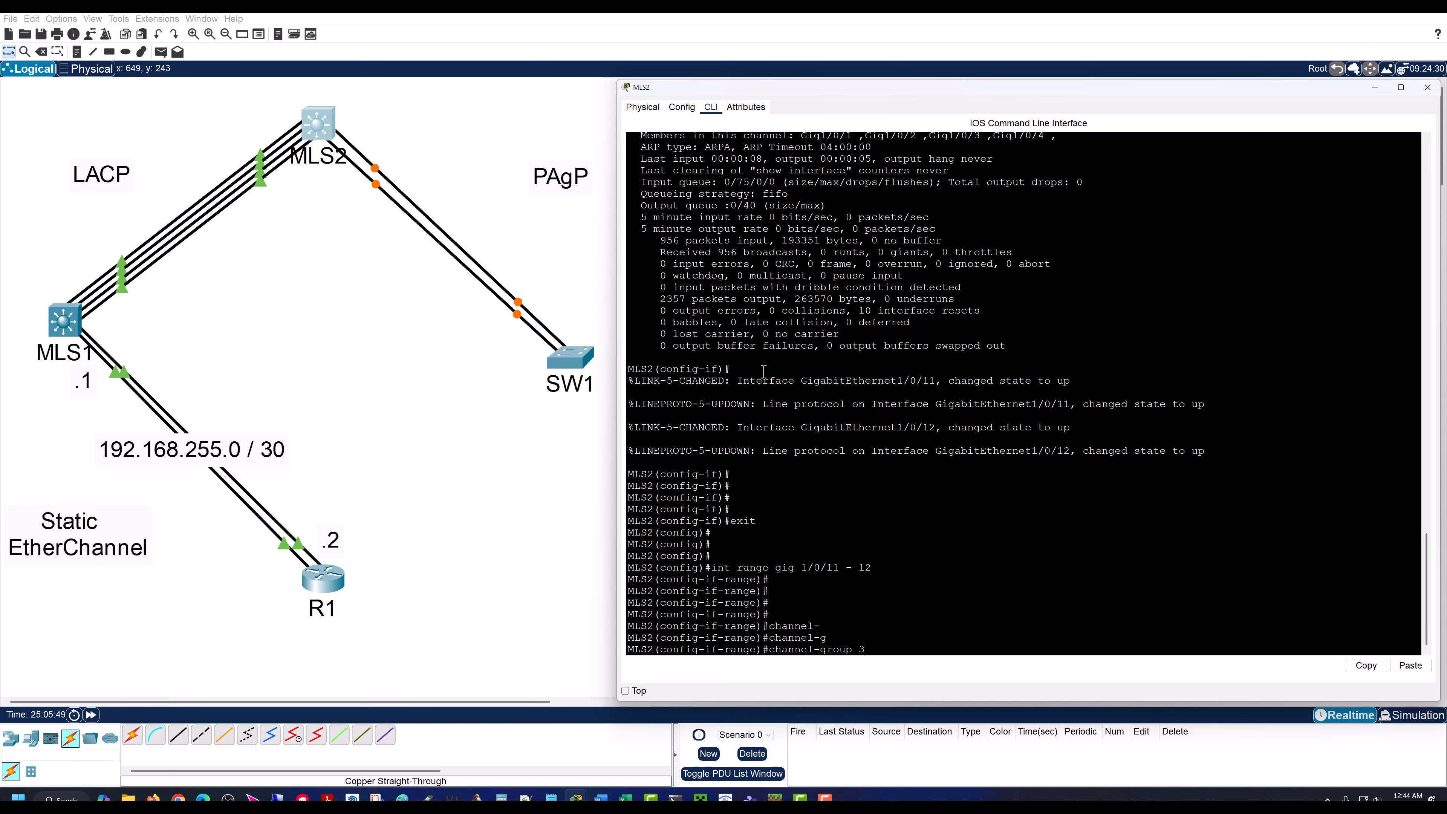
type("3 mode ?")
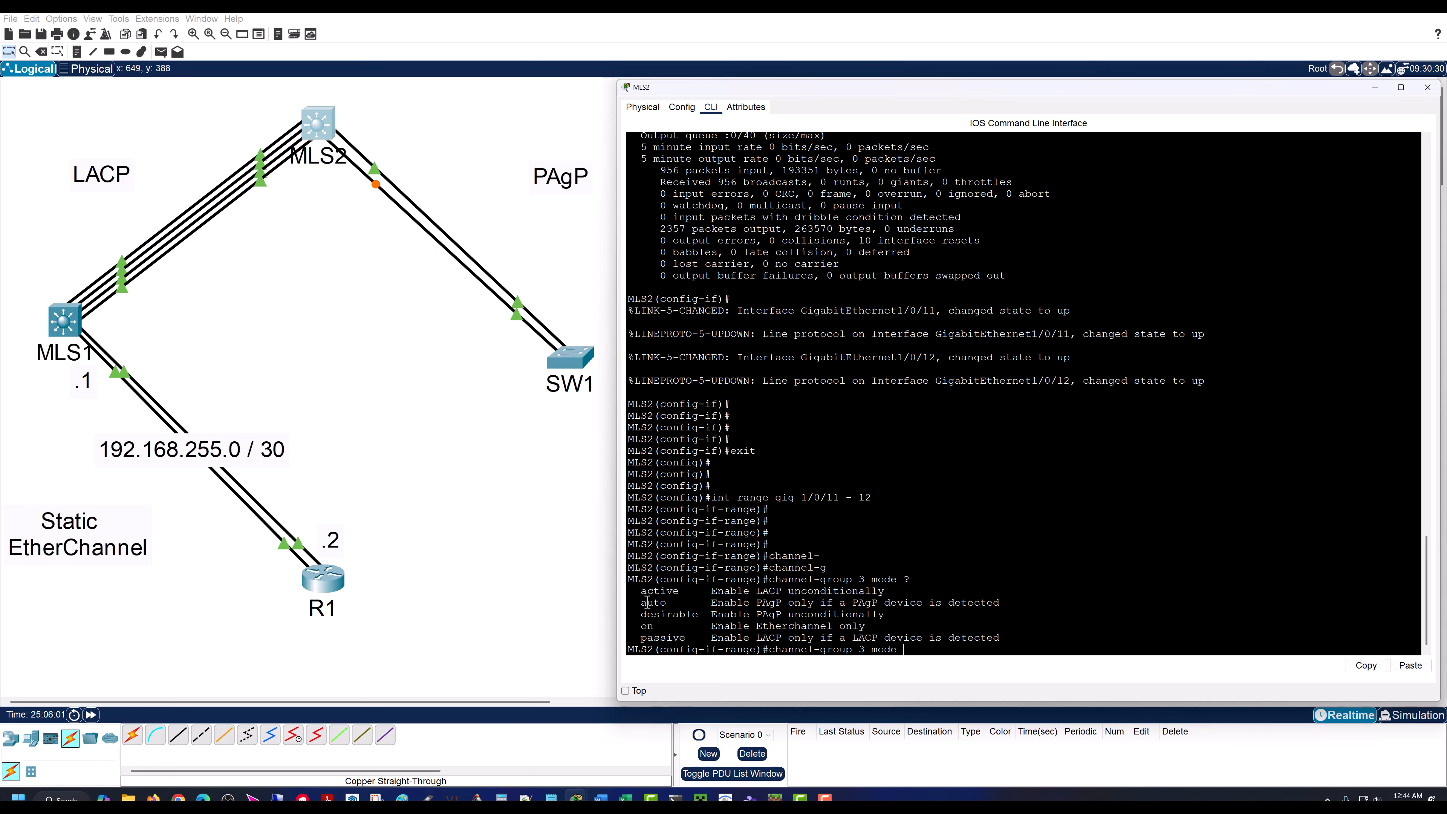
Step: Examine the descriptions of the PAgP modes auto and desirable in the option list
left_click_drag(638, 601, 1005, 601)
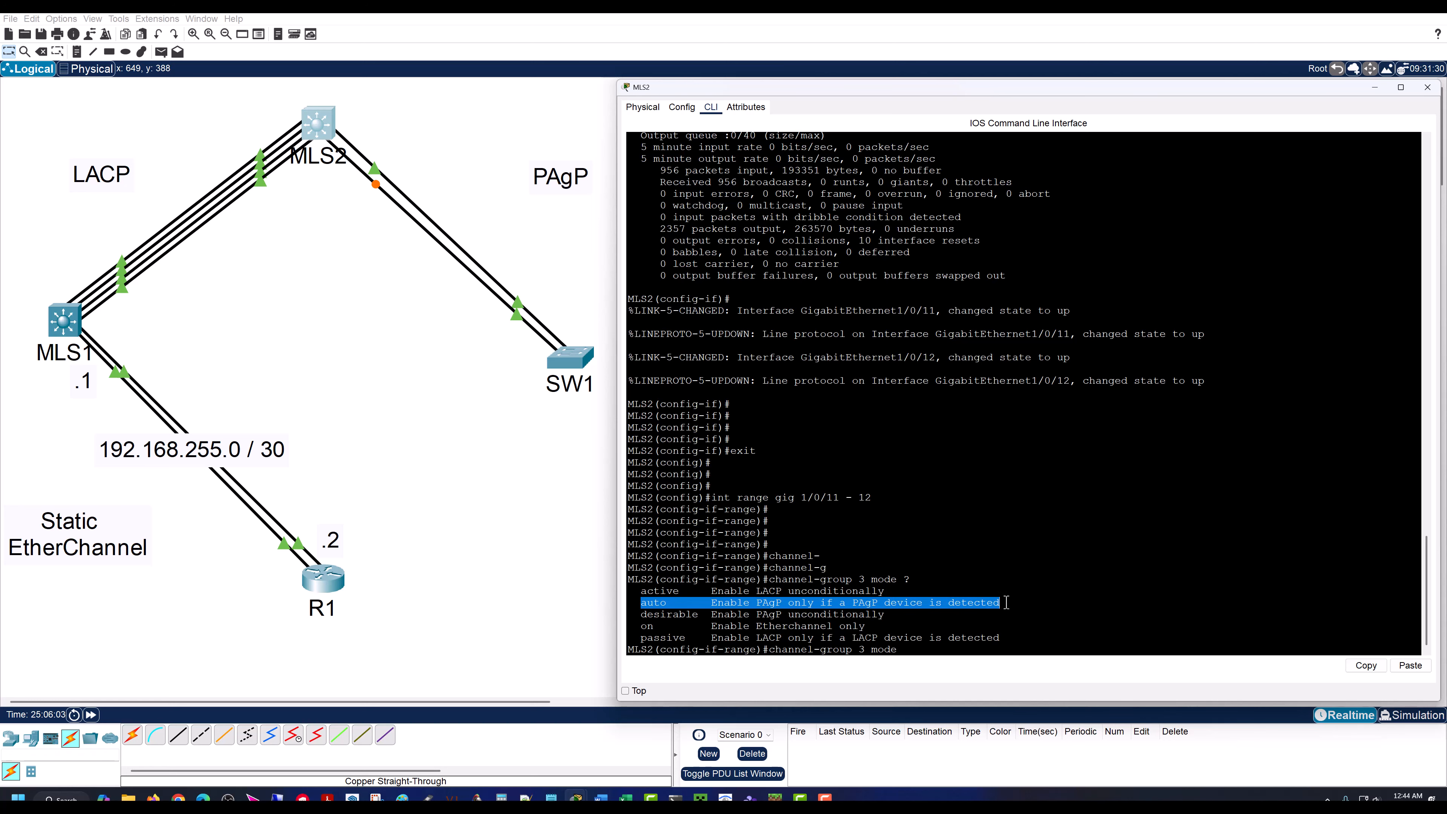
left_click_drag(639, 614, 888, 614)
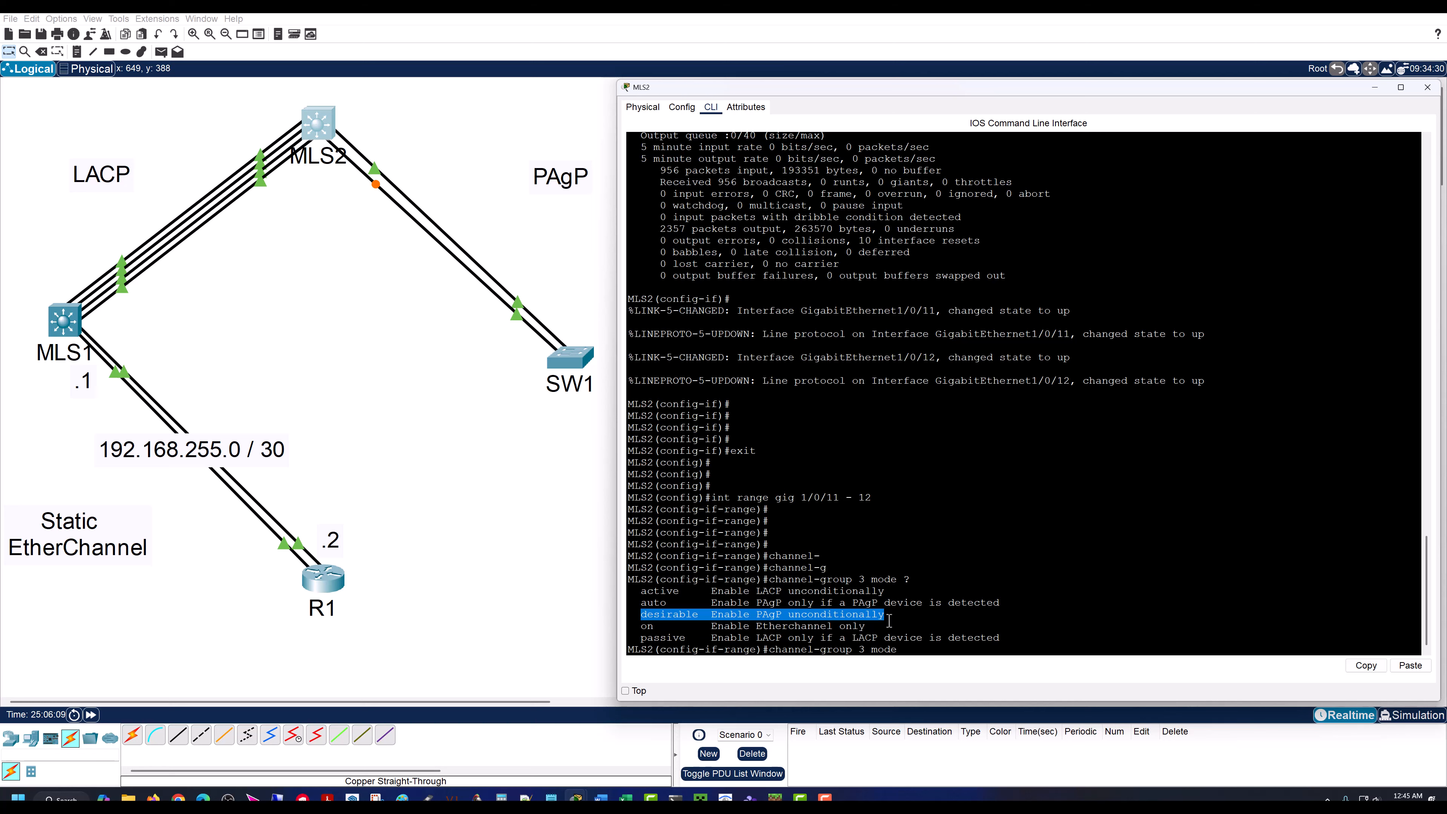
left_click(905, 634)
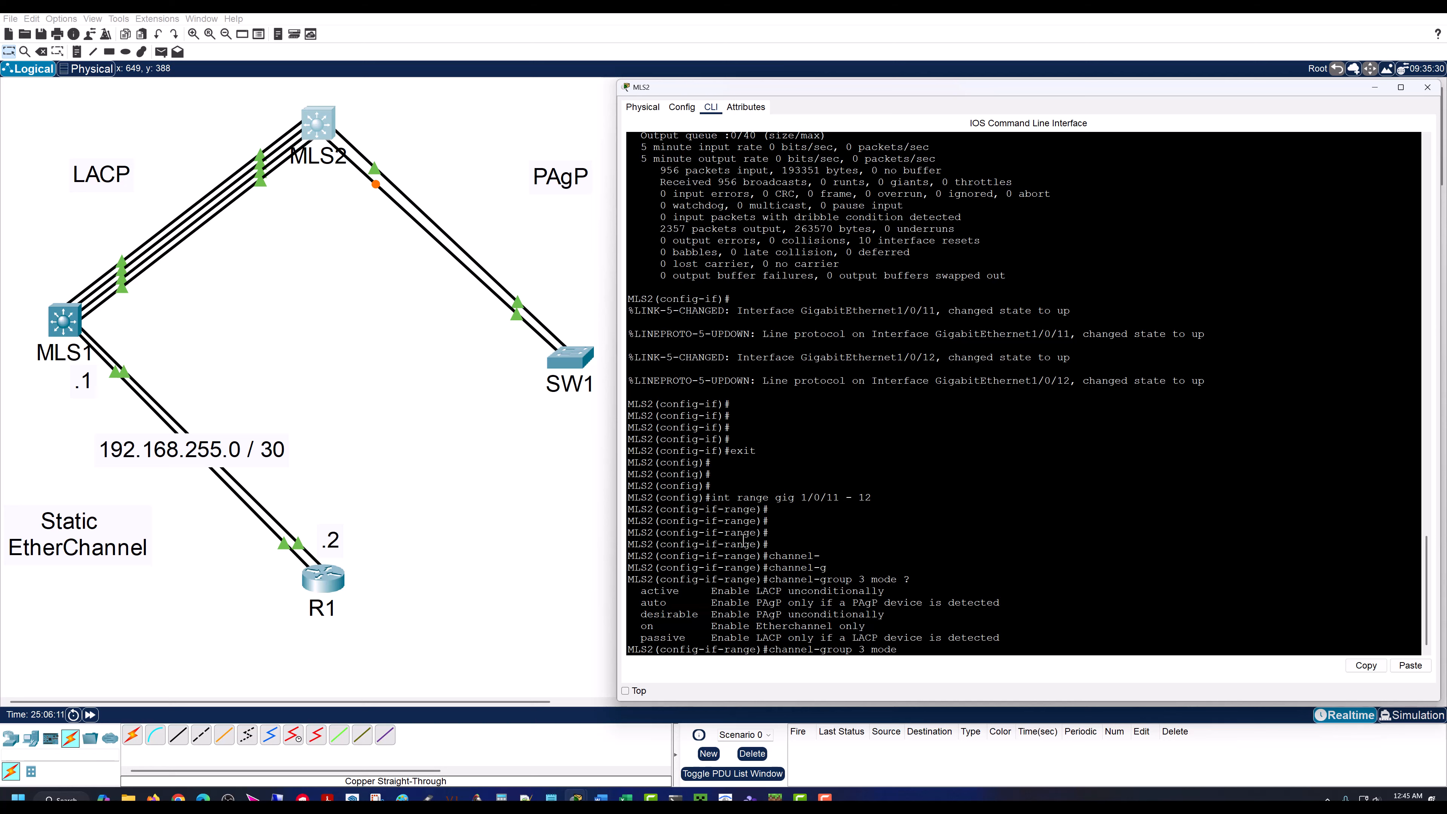
left_click_drag(640, 616, 888, 613)
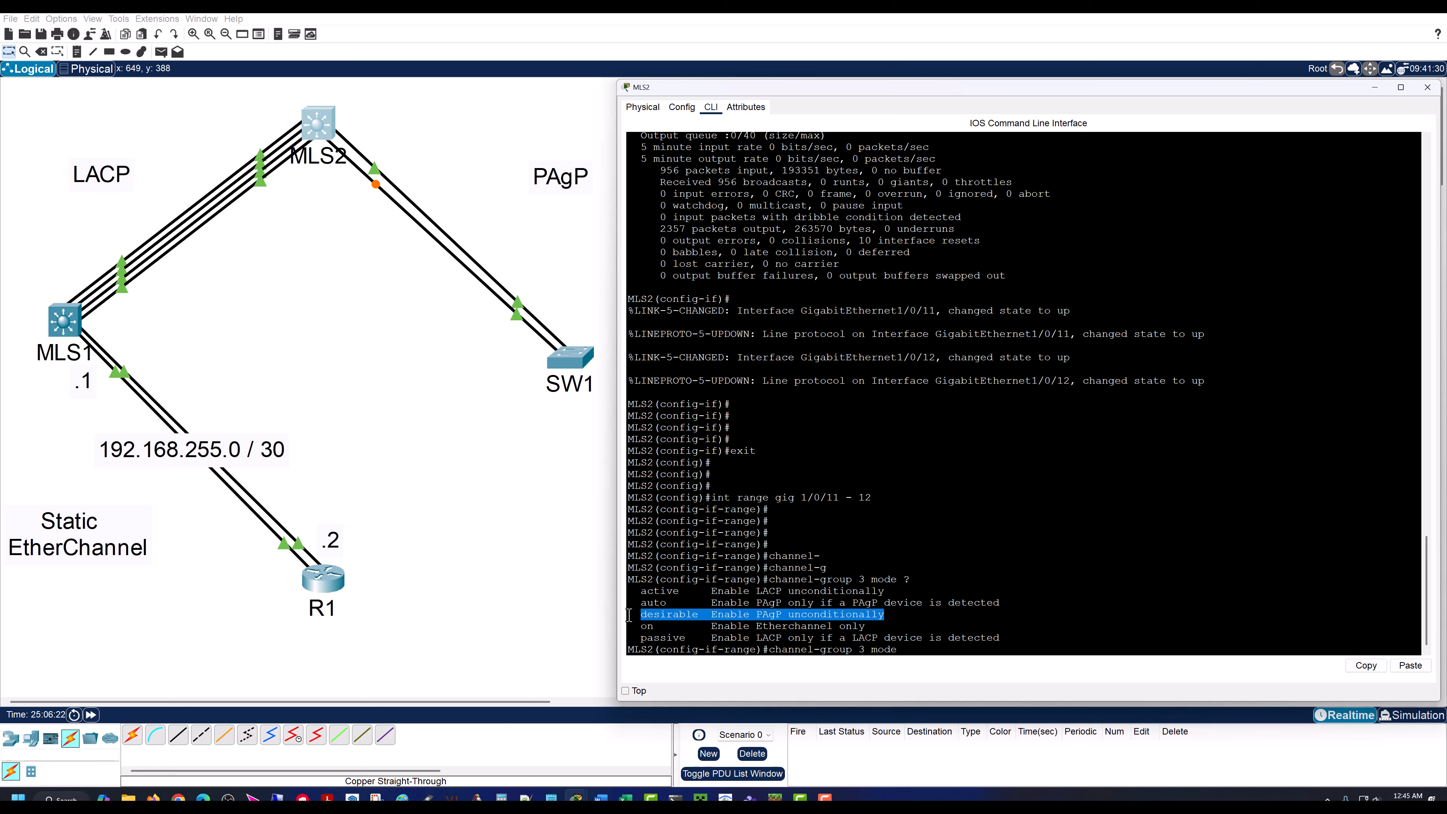
left_click(855, 619)
left_click_drag(885, 618, 643, 616)
left_click(773, 608)
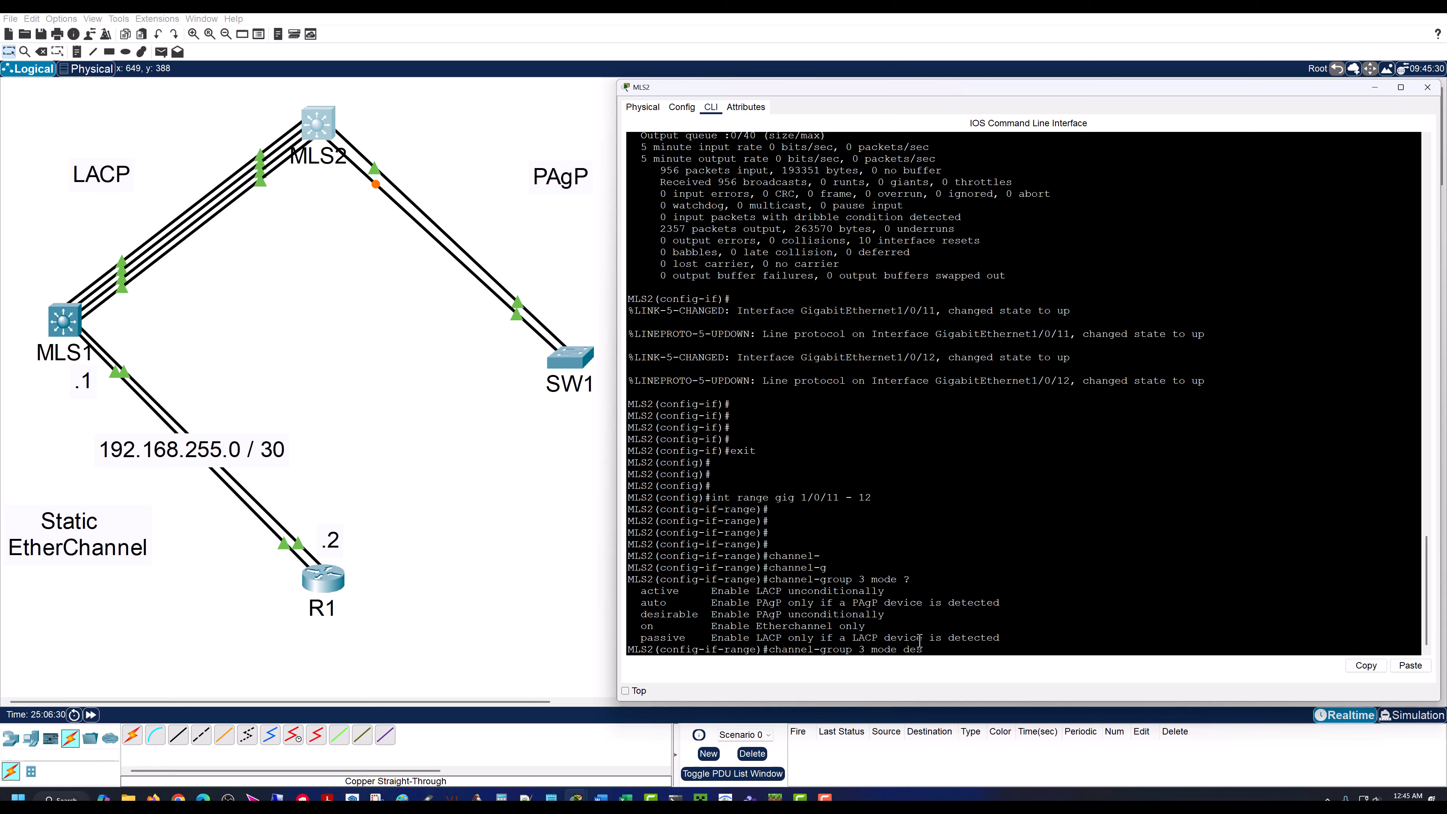
Step: Assign MLS2's Gig1/0/11 - 12 range to EtherChannel 3 using PAgP with channel-group 3 mode desirable
type("ir")
key("Tab")
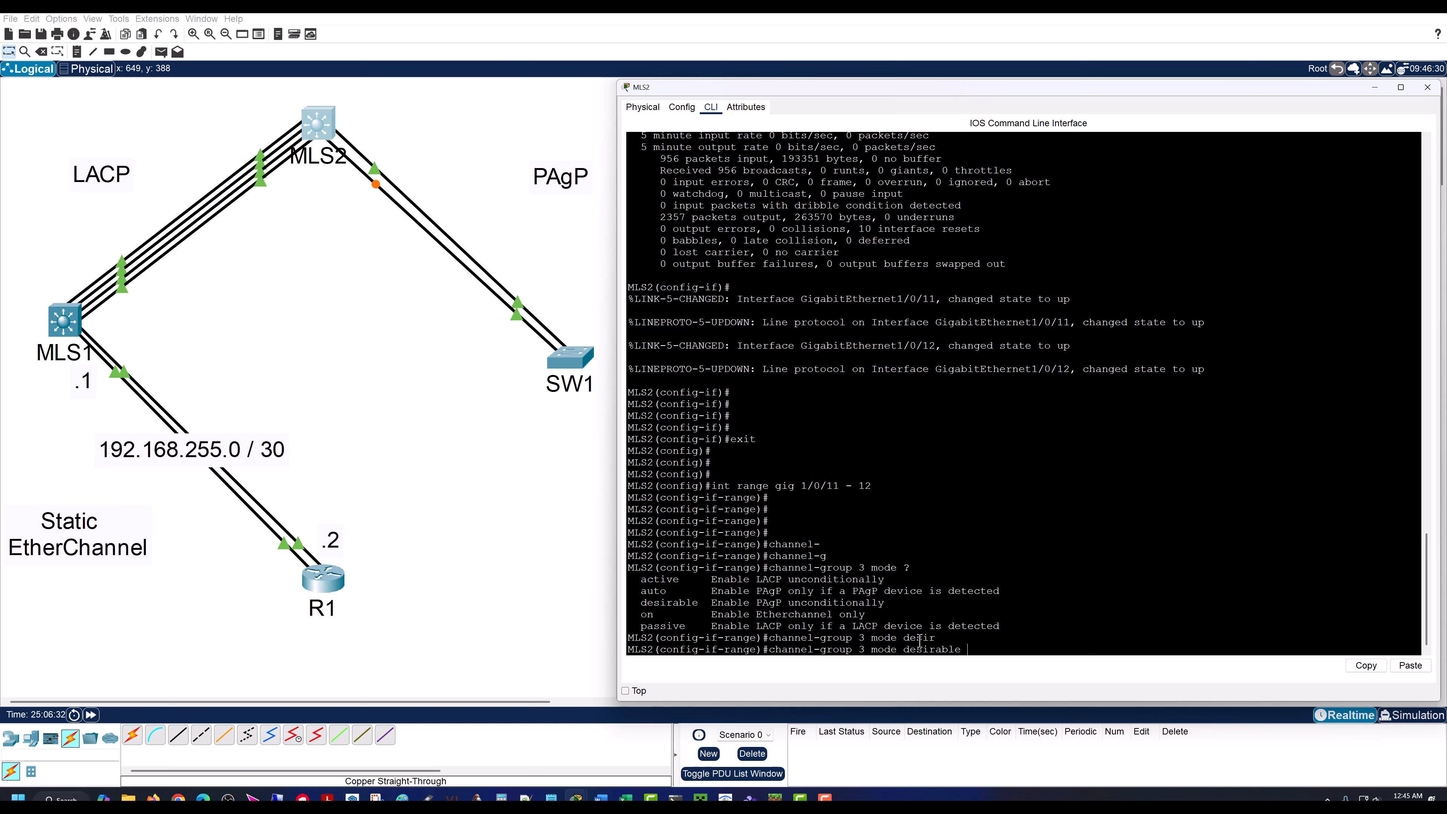
key("Return")
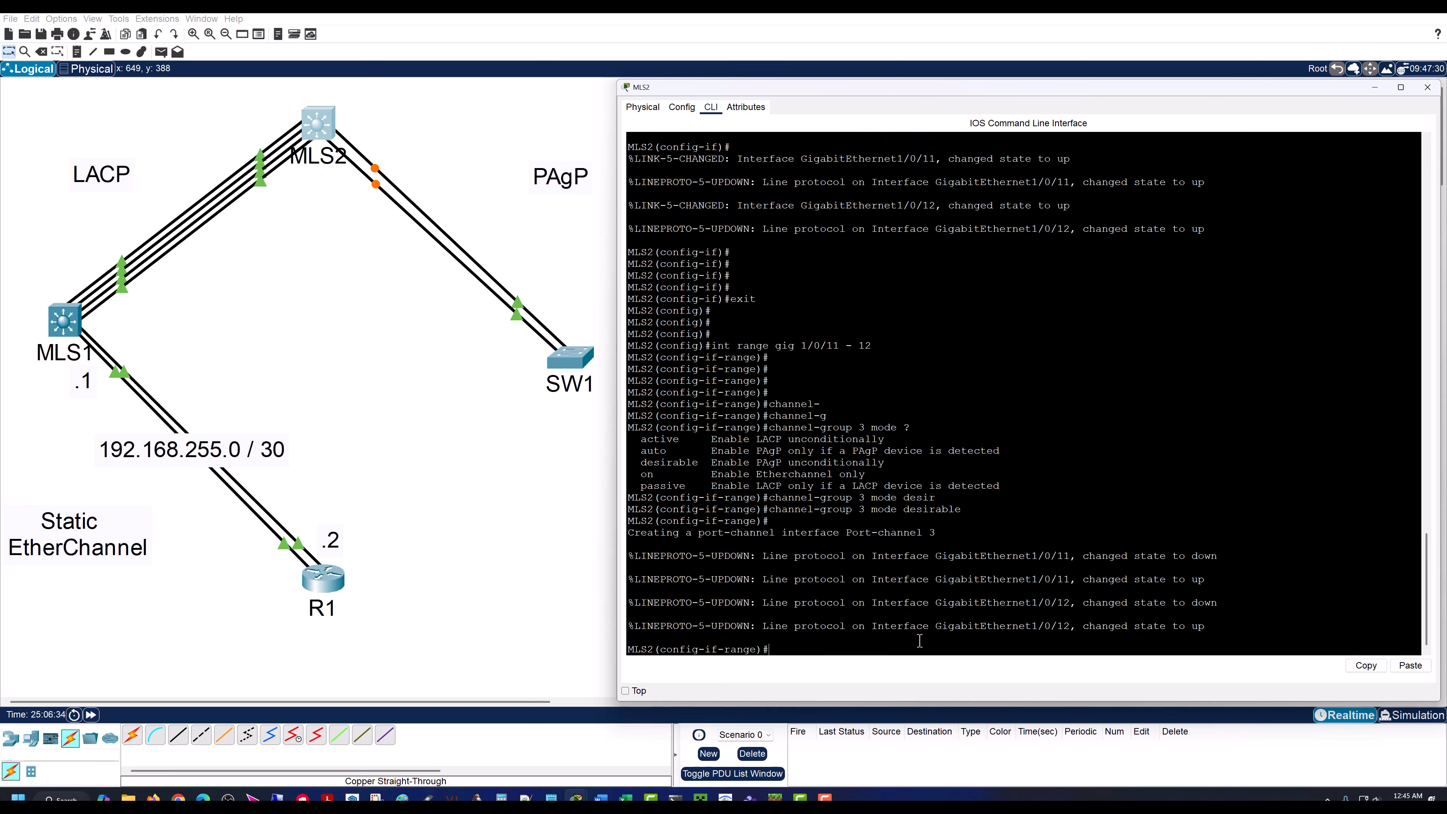
key("Return")
key("Return")
key("Return")
key("Return")
key("Return")
key("Return")
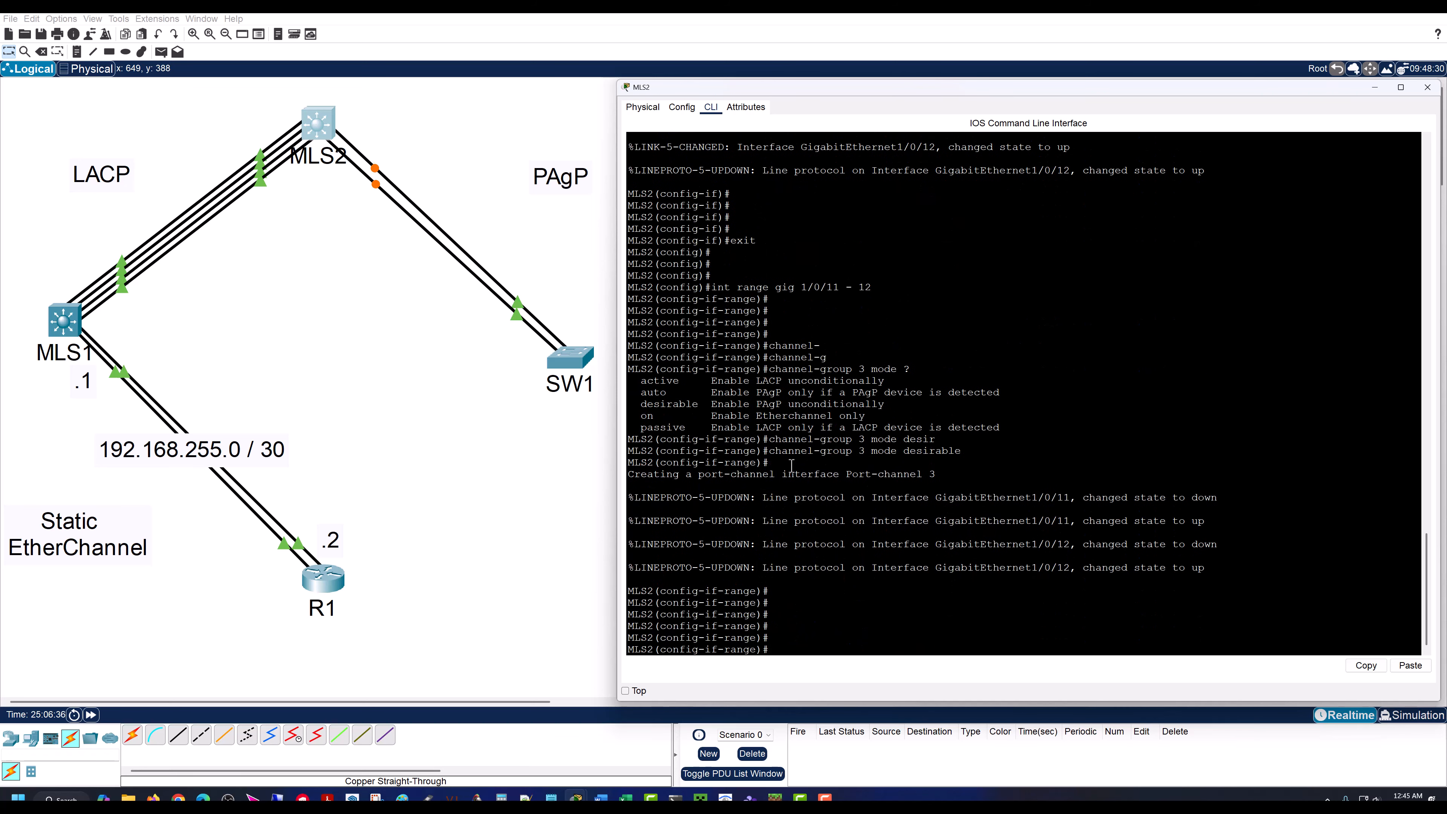
Step: Exit MLS2's interface range configuration back to global configuration mode
type("exit")
key("Return")
key("Return")
key("Return")
key("Return")
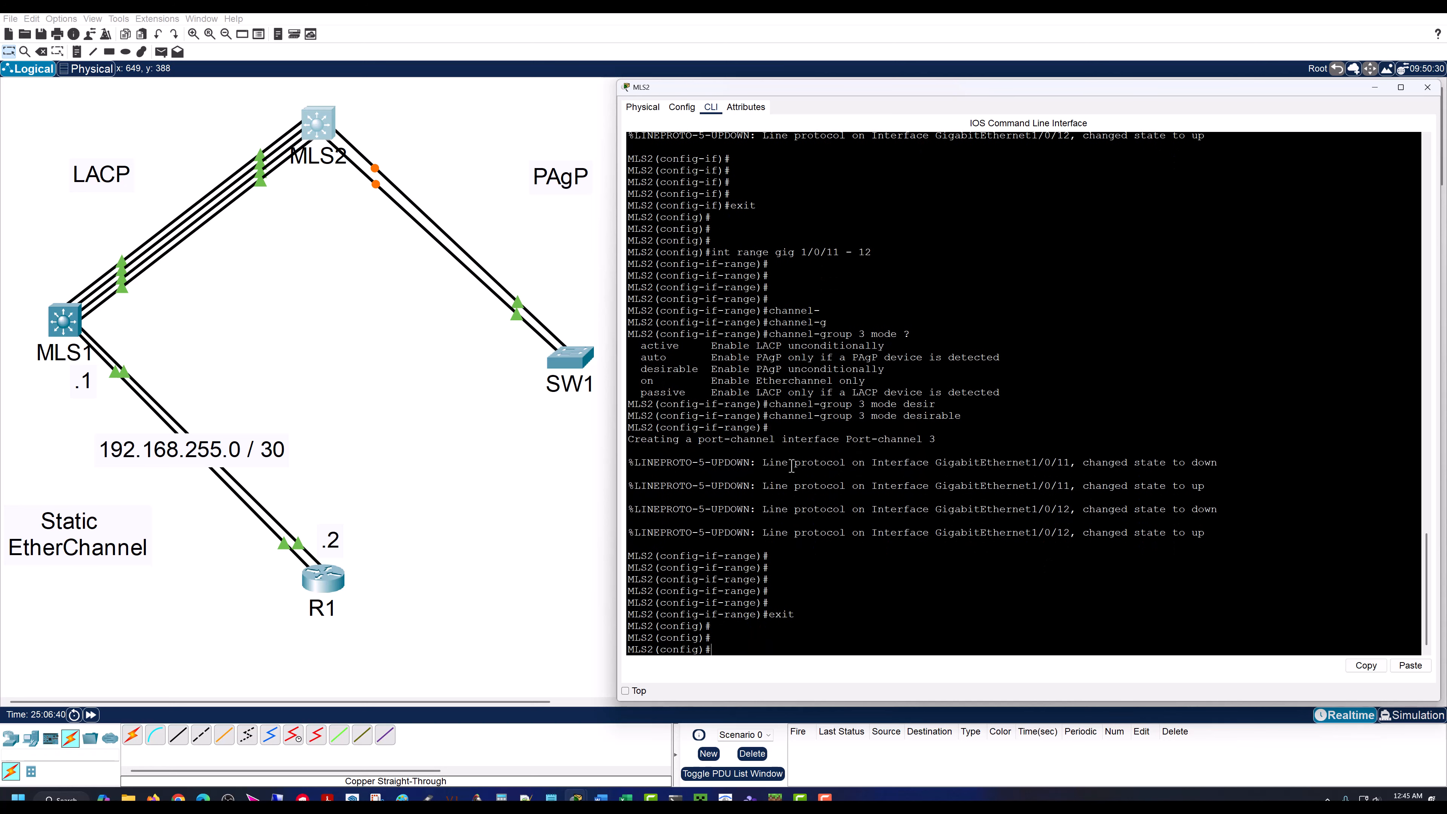
type("int po3")
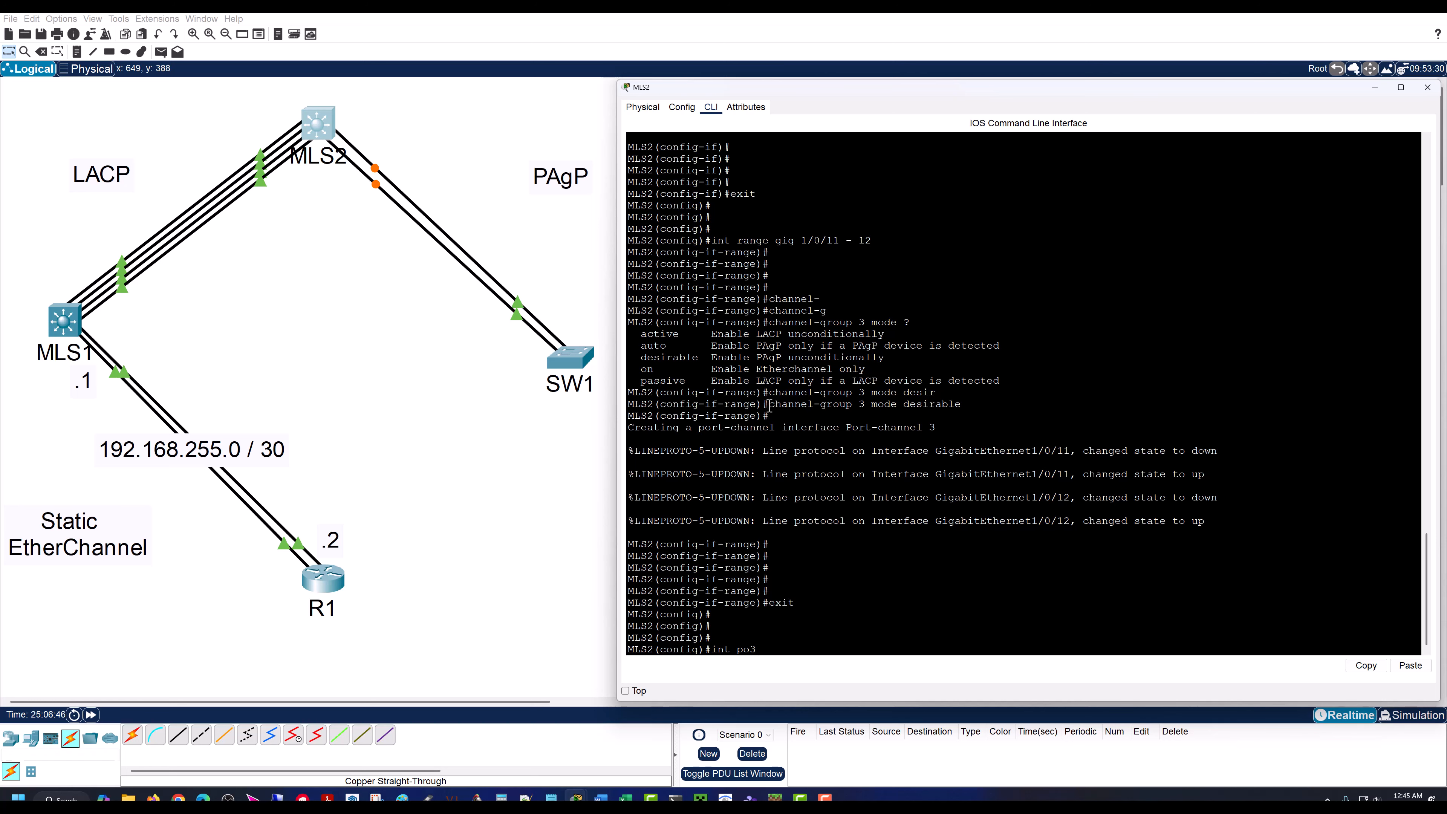
left_click_drag(768, 406, 872, 408)
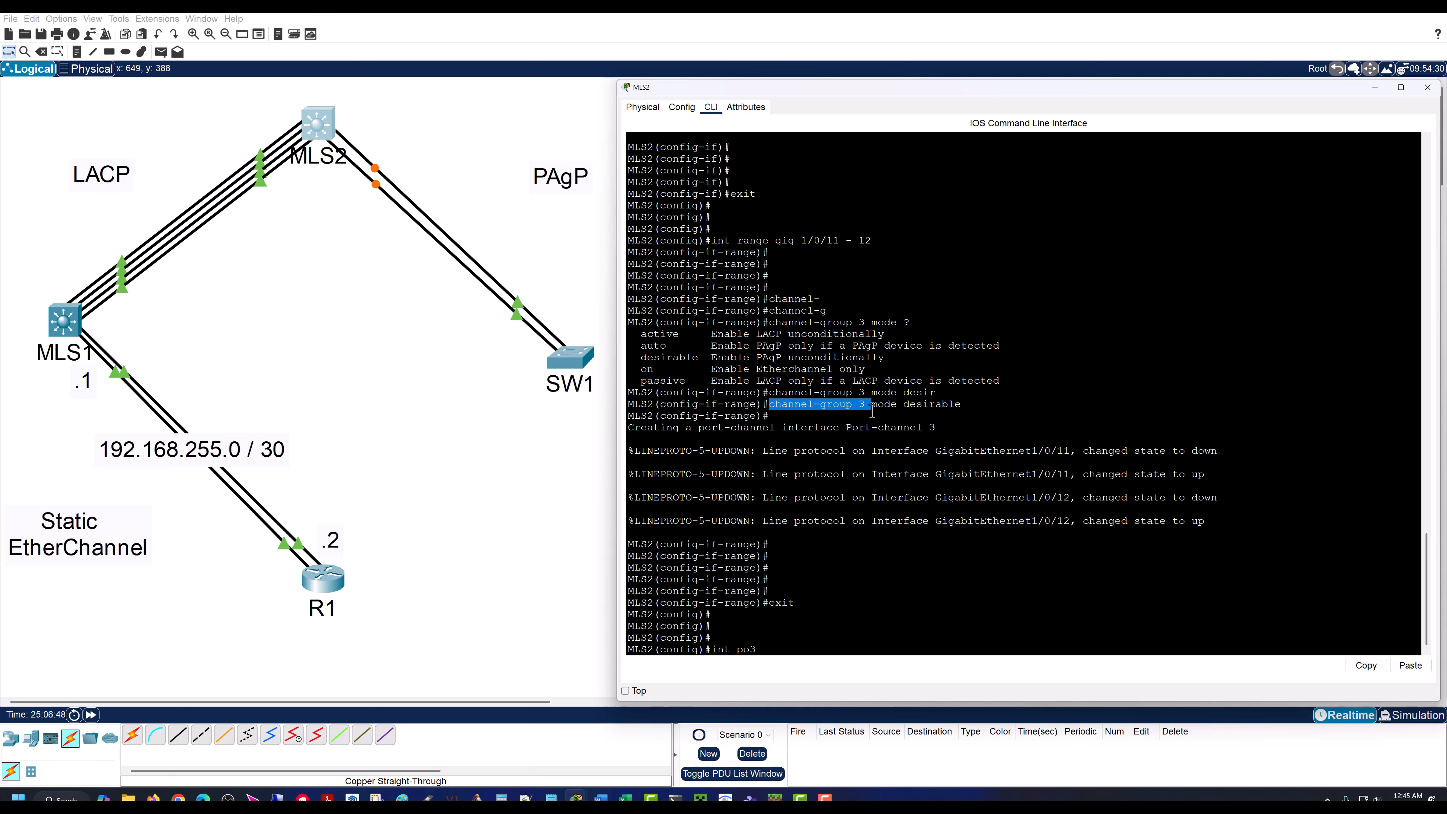
left_click_drag(627, 427, 931, 427)
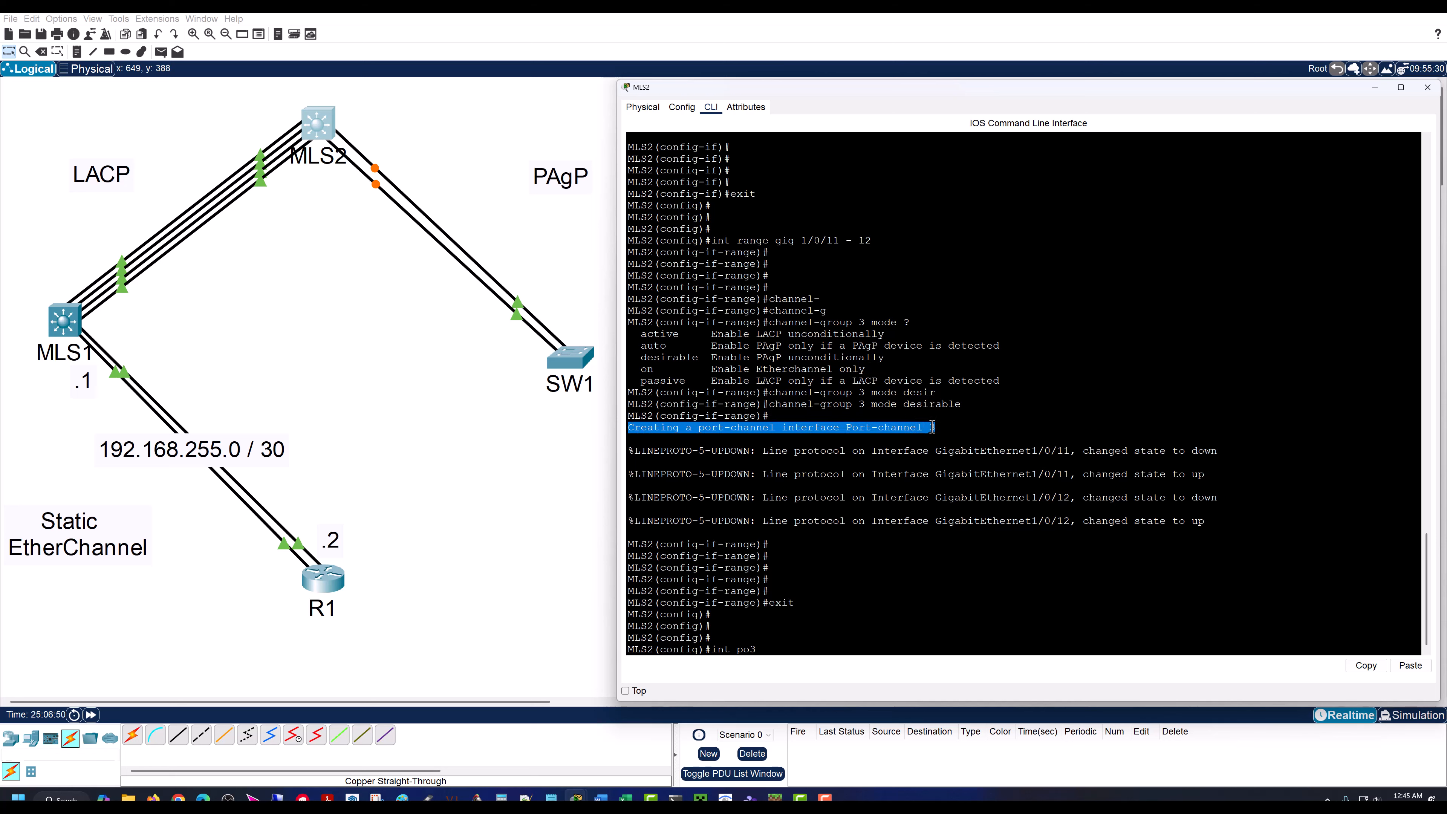
left_click(834, 450)
key("BackSpace")
key("BackSpace")
key("BackSpace")
key("BackSpace")
key("BackSpace")
key("BackSpace")
key("BackSpace")
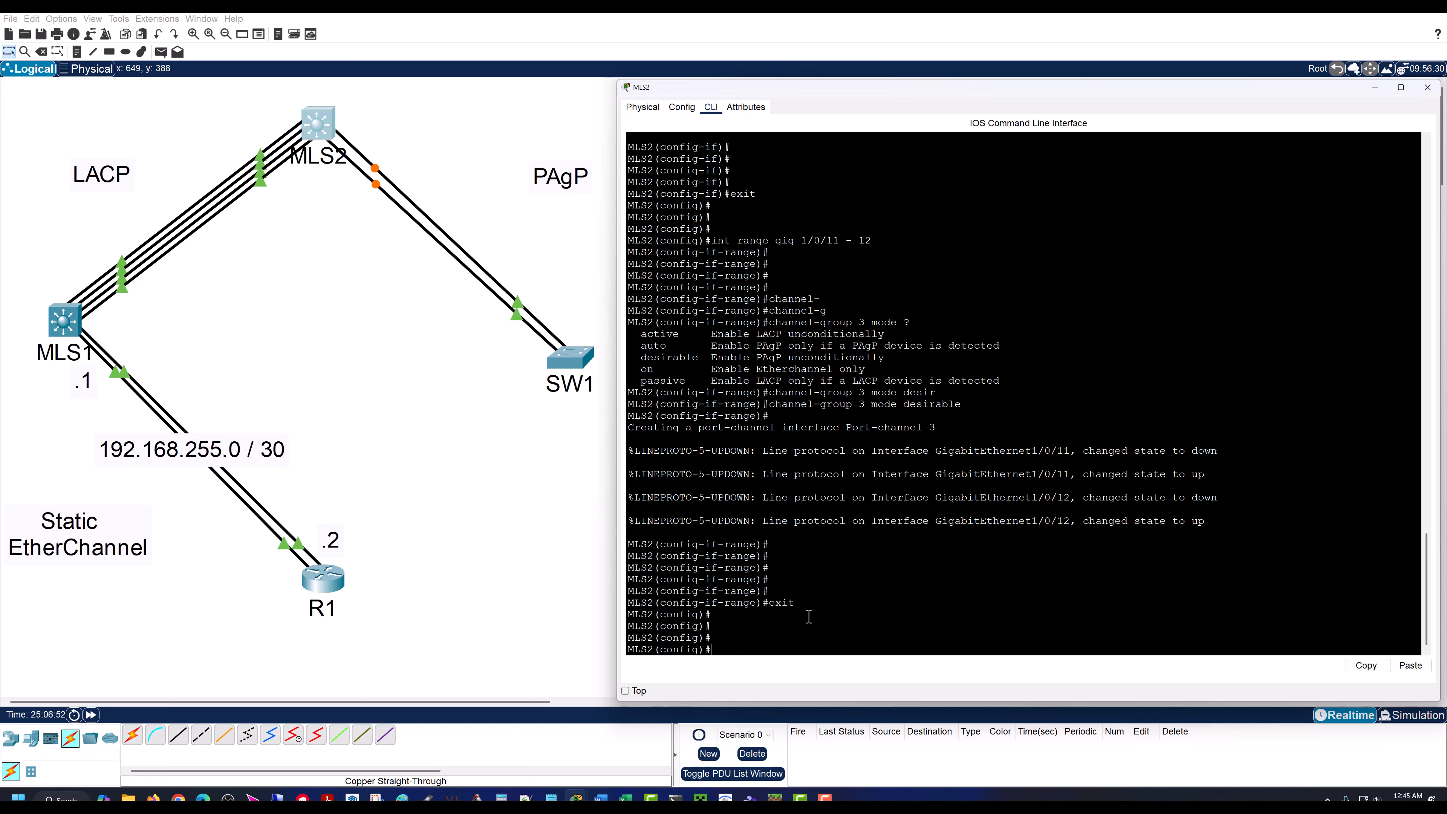
Step: Run do sh ip int br on MLS2 and check the status of Port-channel3 in the full interface list
type("do sh ip int br")
key("Return")
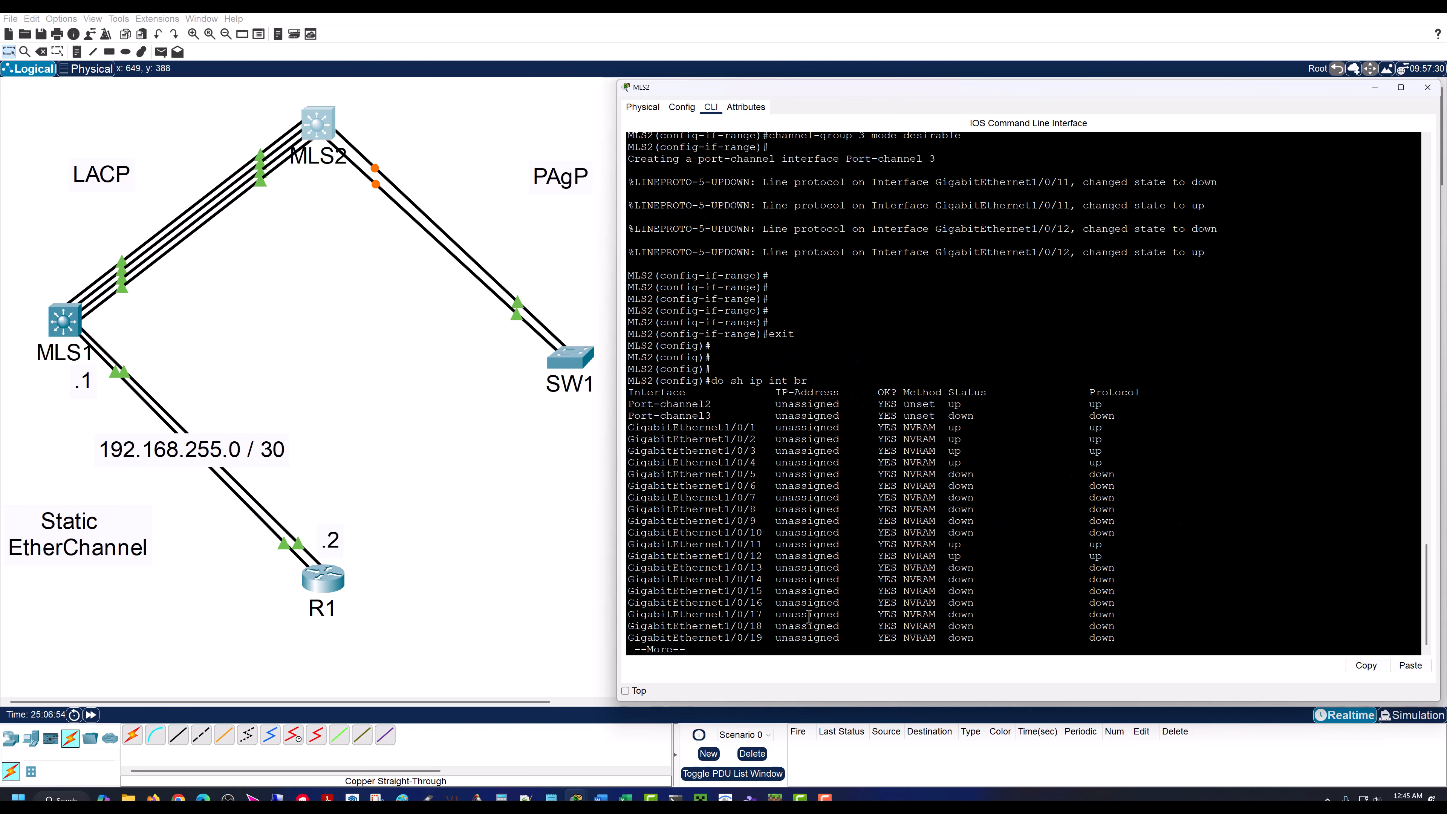
left_click_drag(627, 416, 1122, 421)
left_click(803, 542)
key("space")
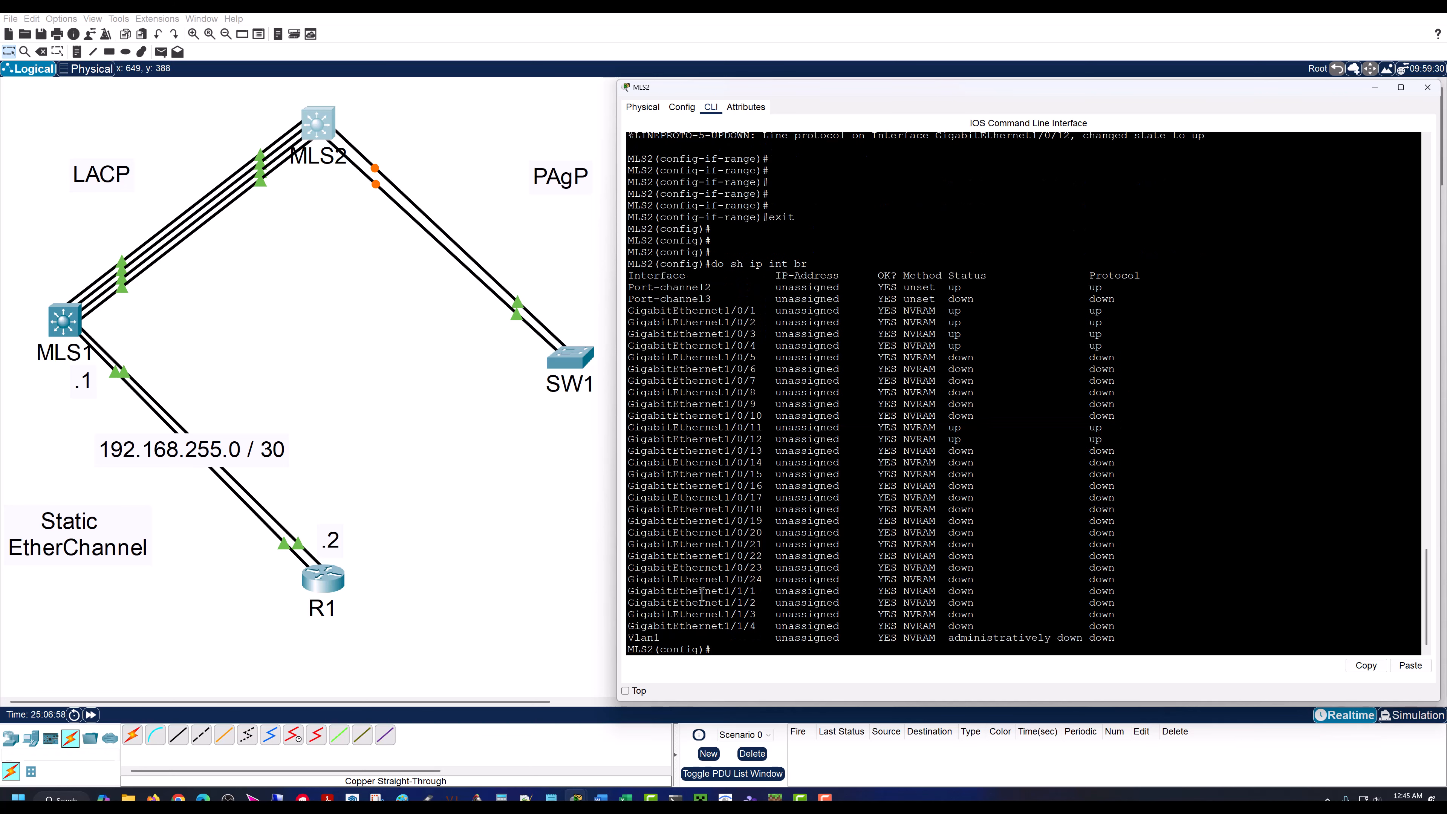
key("Return")
key("Return")
key("Return")
Step: Enter interface po3 on MLS2 and set it to trunk mode with switch mode trunk
type("int po3")
key("Return")
key("Return")
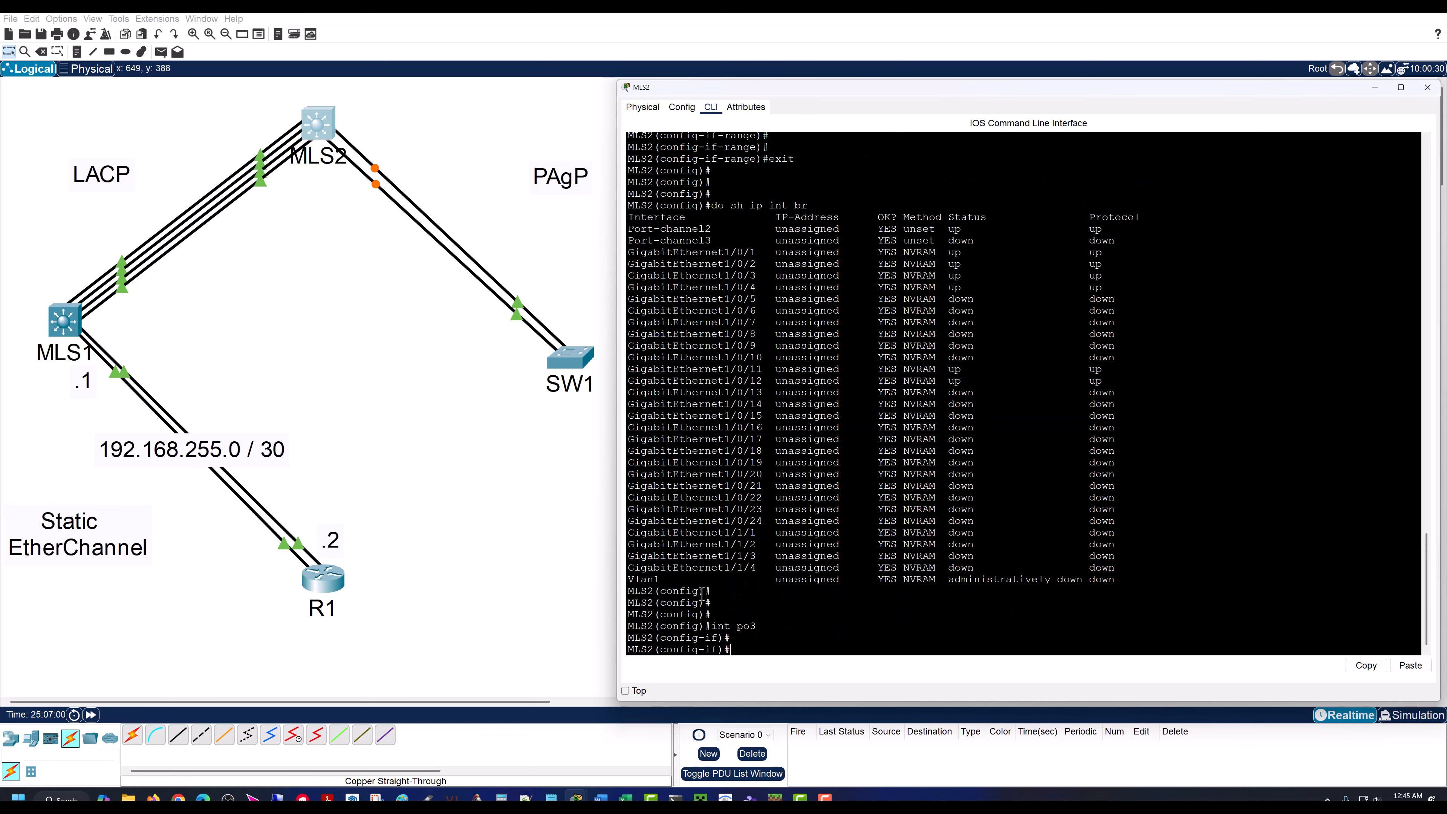
key("Return")
key("Return")
key("Return")
key("Return")
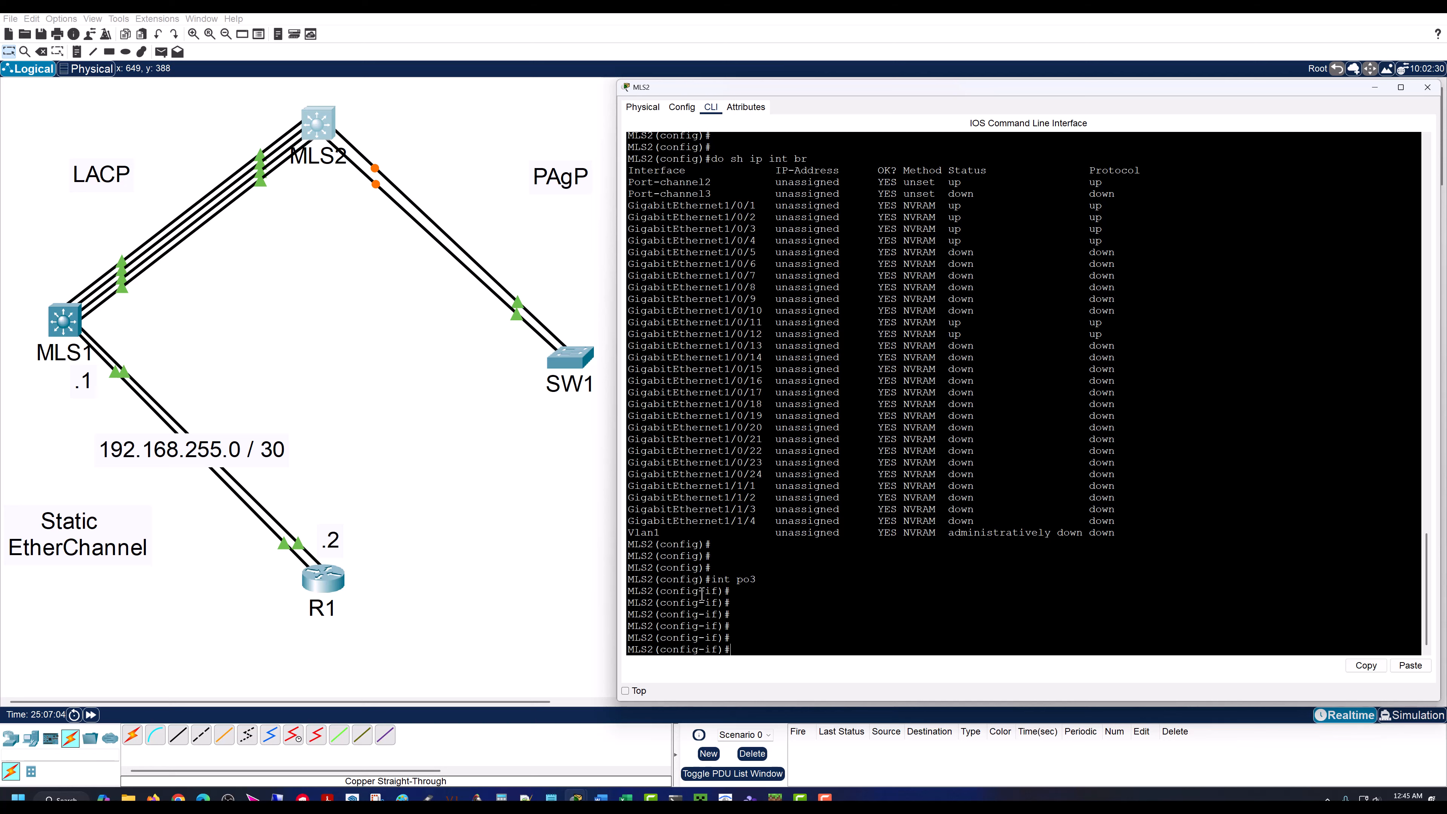
type("switch mode trunk")
key("Return")
key("Return")
key("Return")
Step: Set the native VLAN of MLS2's port-channel 3 trunk to 777 with switch trunk native vlan 777
type("swit")
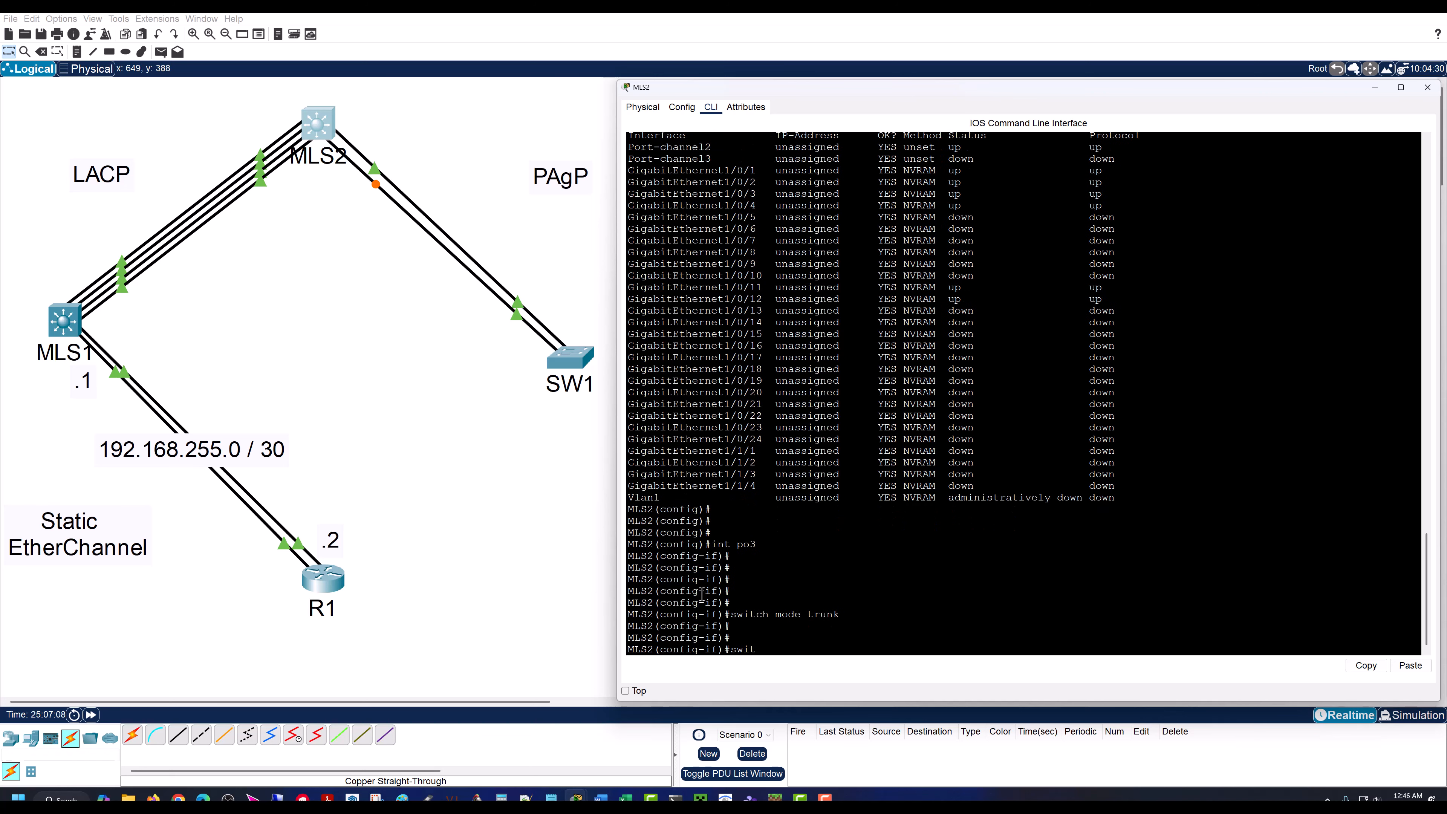
type("ch trunk native vlan 777")
key("Return")
key("Return")
key("Return")
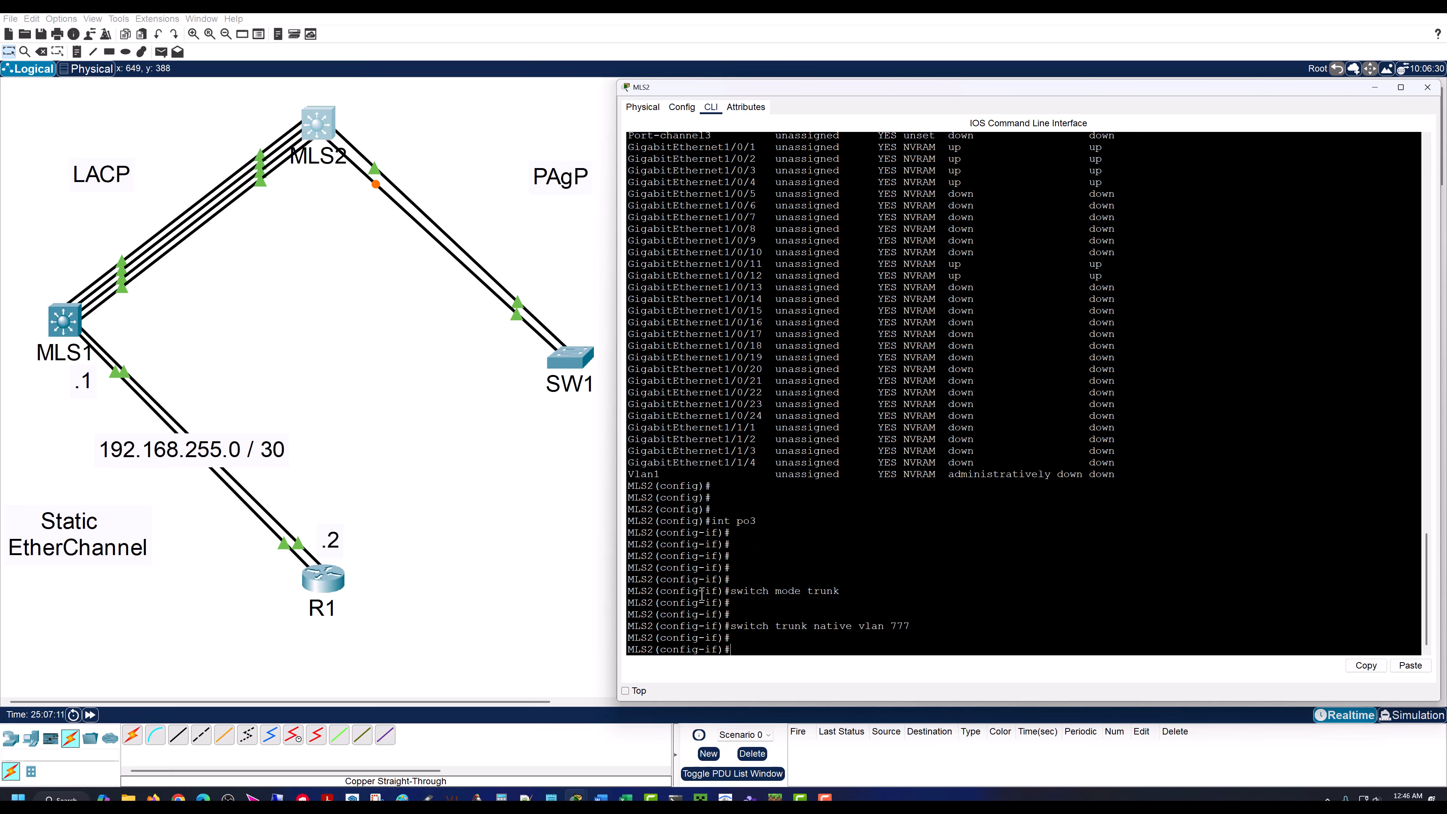
Step: Restrict MLS2's port-channel 3 trunk to VLAN 99 with switch trunk allowed vlan 99
type("switch trunk all")
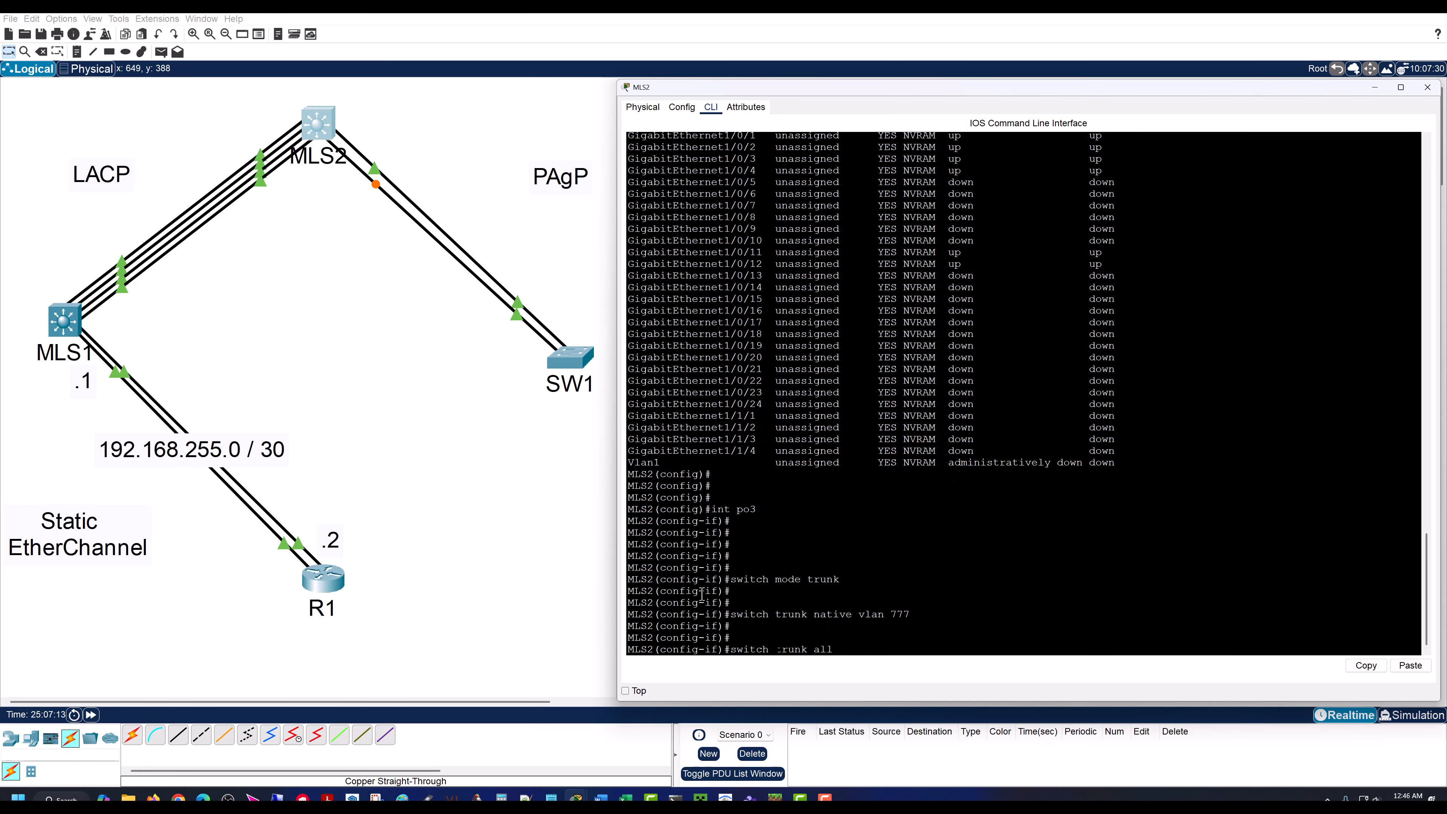
type("owed vlan 99")
key("Return")
key("Return")
key("Return")
key("Return")
key("Return")
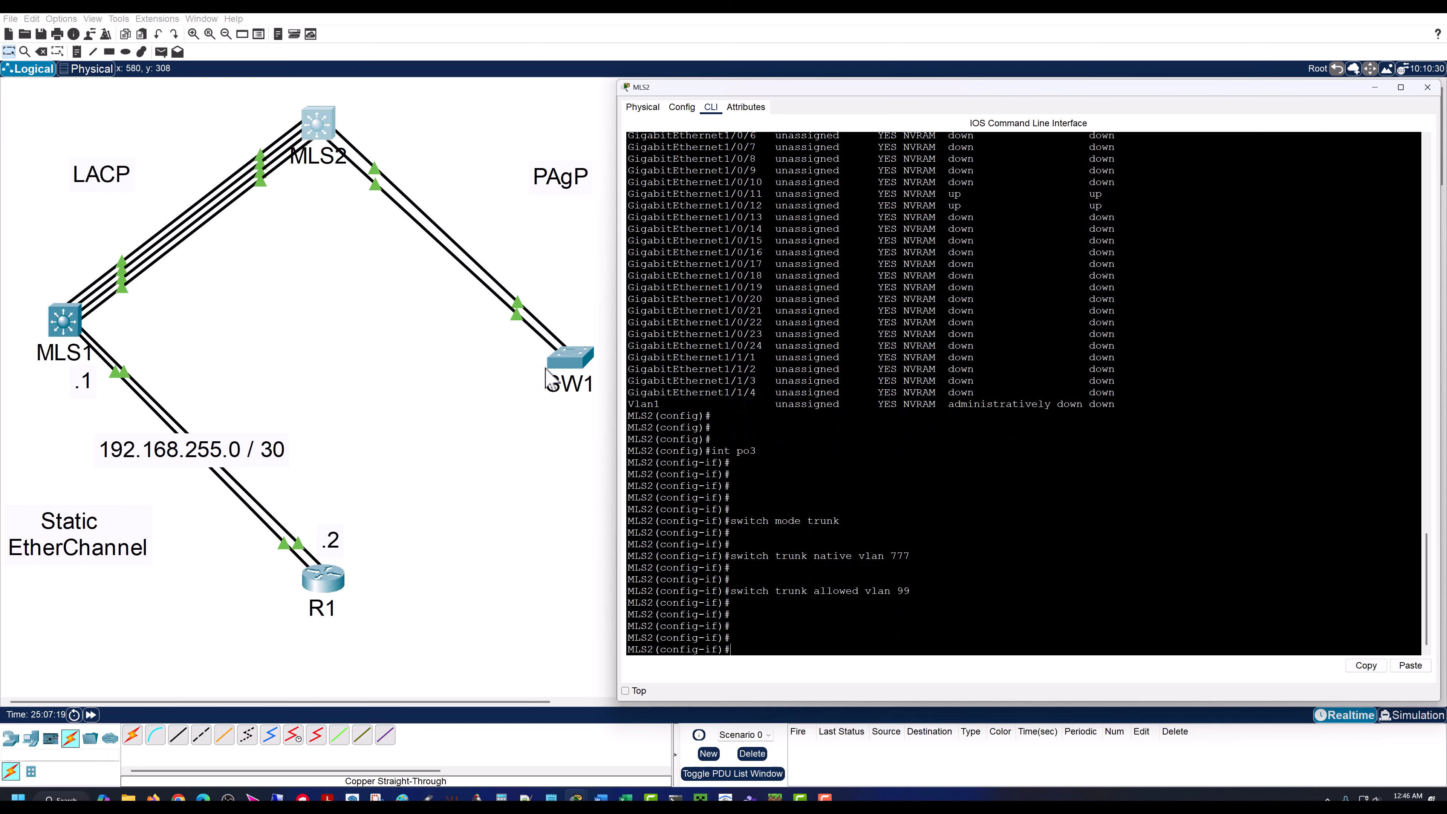
Step: Open SW1's command line and enter privileged EXEC mode with en
left_click(573, 362)
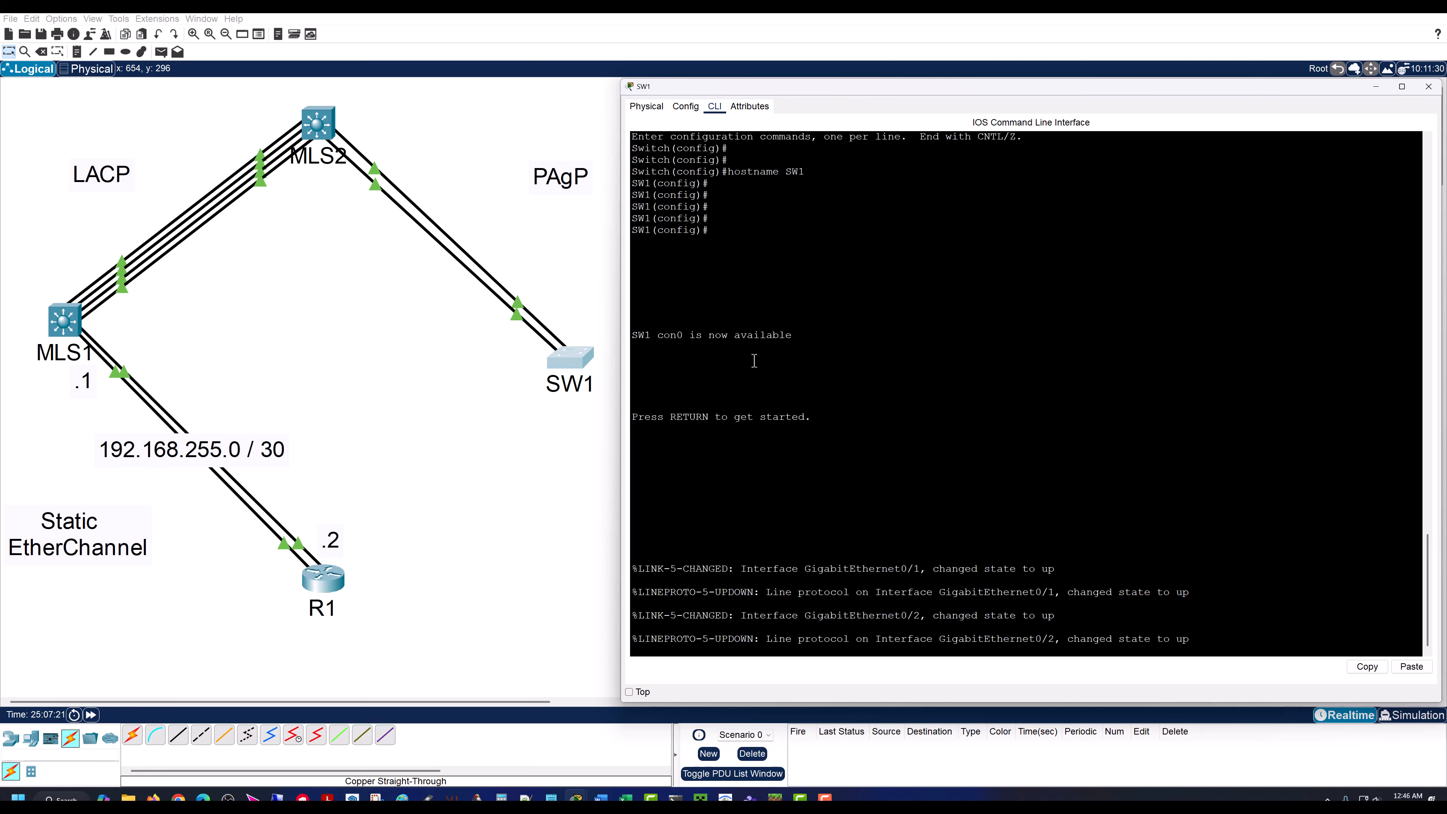
key("Return")
key("Return")
key("Return")
key("Return")
key("Return")
type("en")
key("Return")
key("Return")
key("Return")
key("Return")
key("Return")
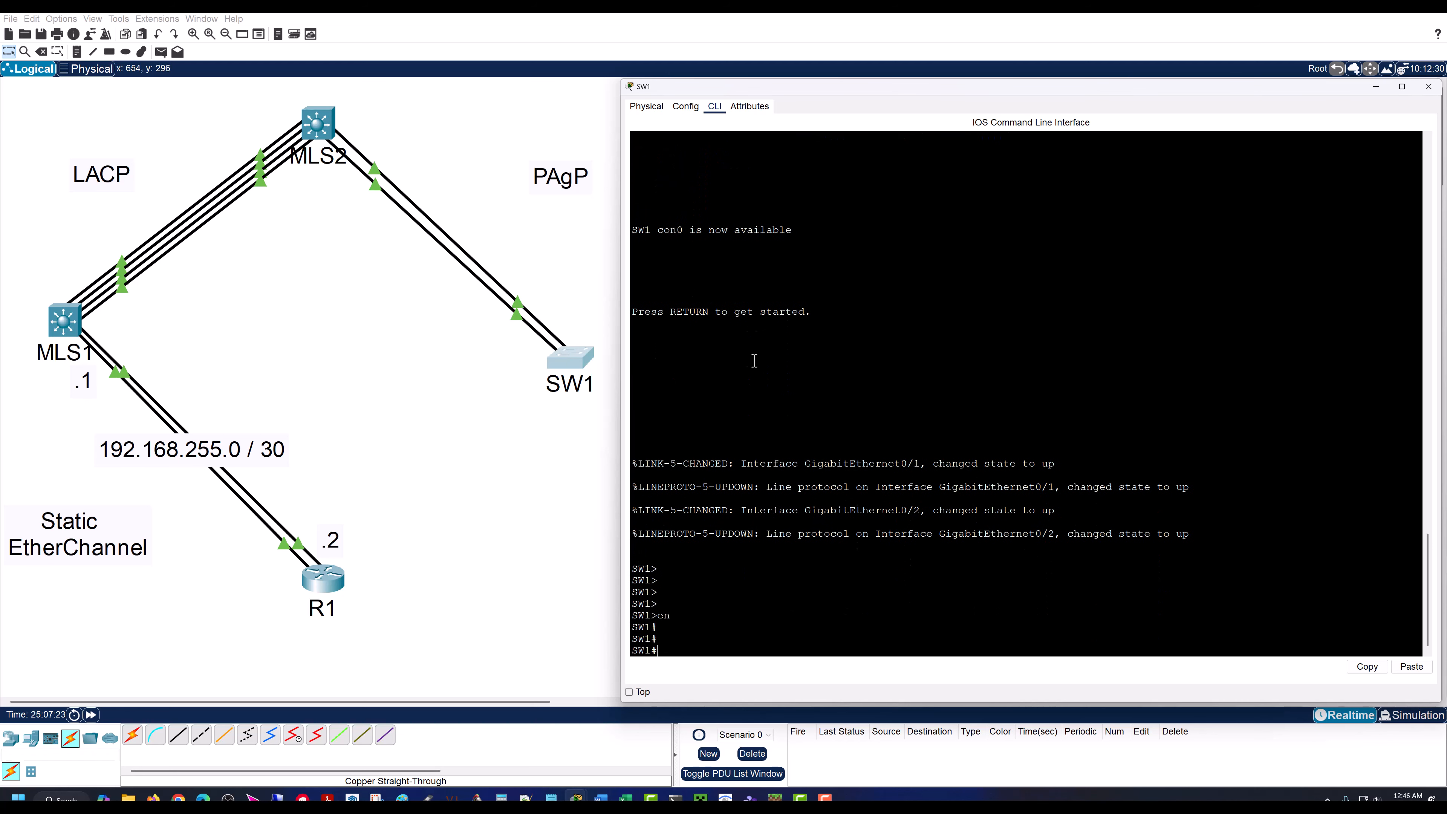
Step: Enter global configuration mode on SW1 with conf t
type("conf")
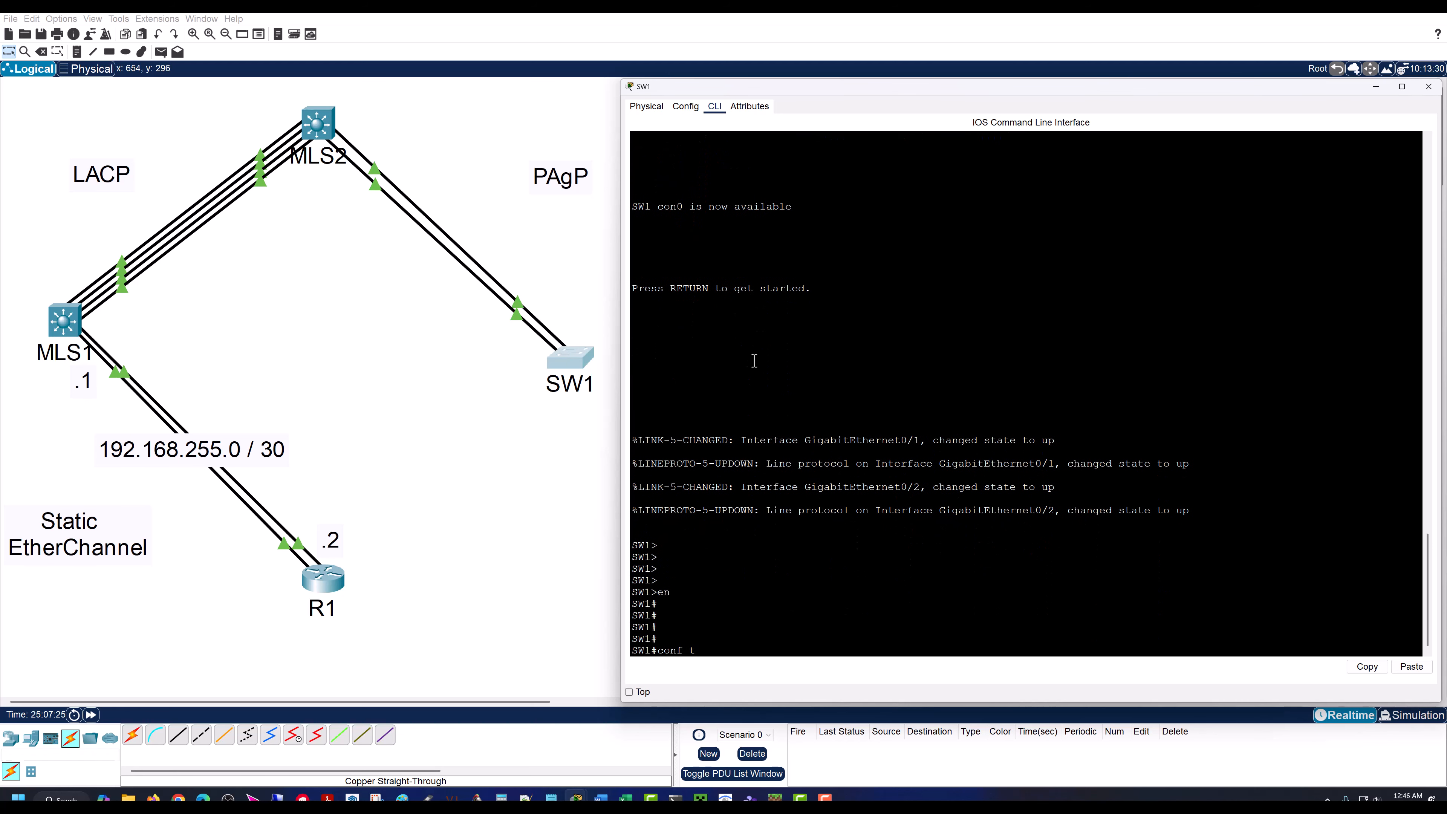
type(" t")
key("Return")
key("Return")
key("Return")
key("Return")
key("Return")
key("Return")
key("Return")
key("Return")
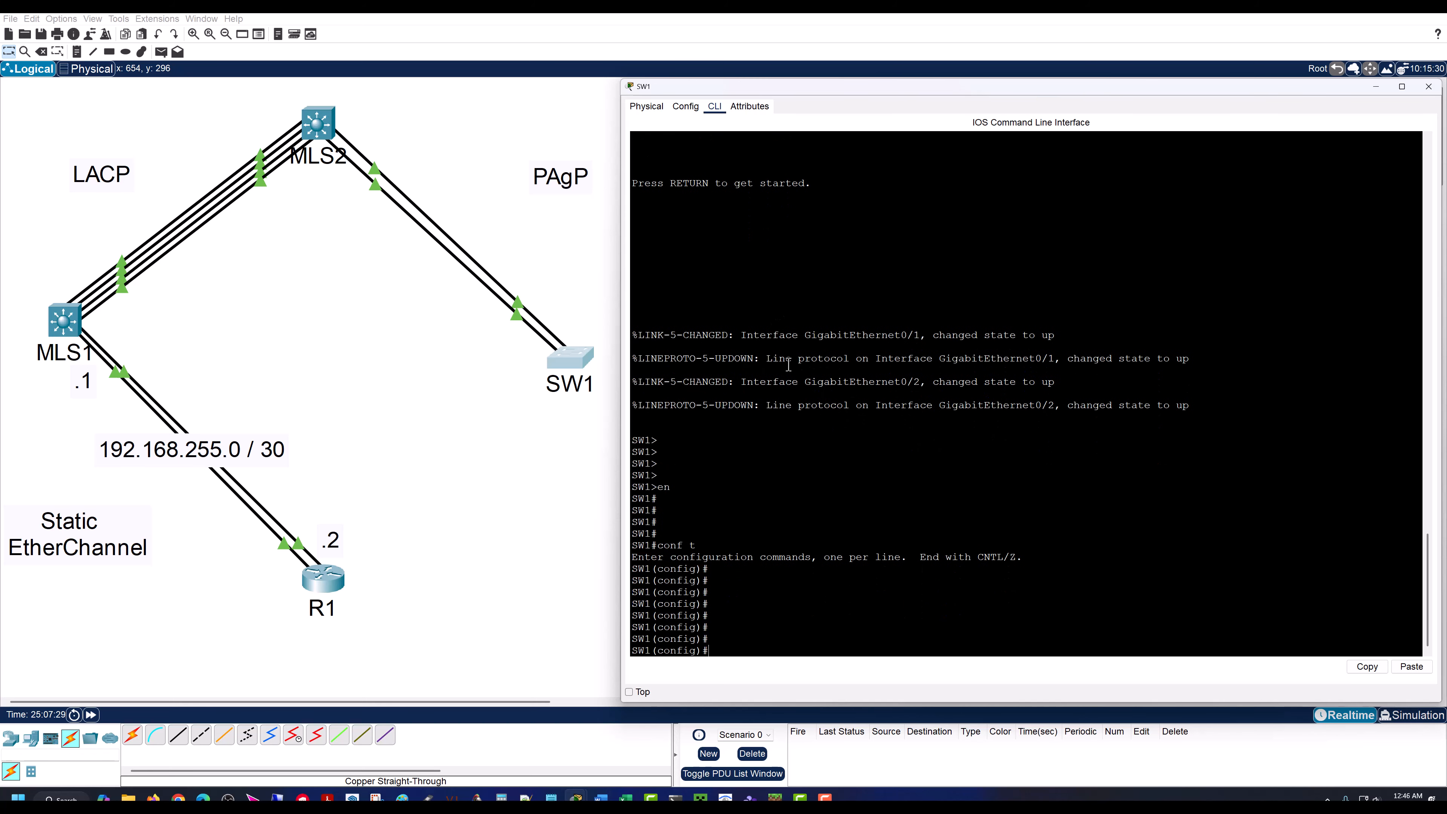
Step: Enter interface range configuration on SW1 for both MLS2-facing ports with int range gig 0/1 - 2
type("int range gig")
type(" 0")
type("/1 - ")
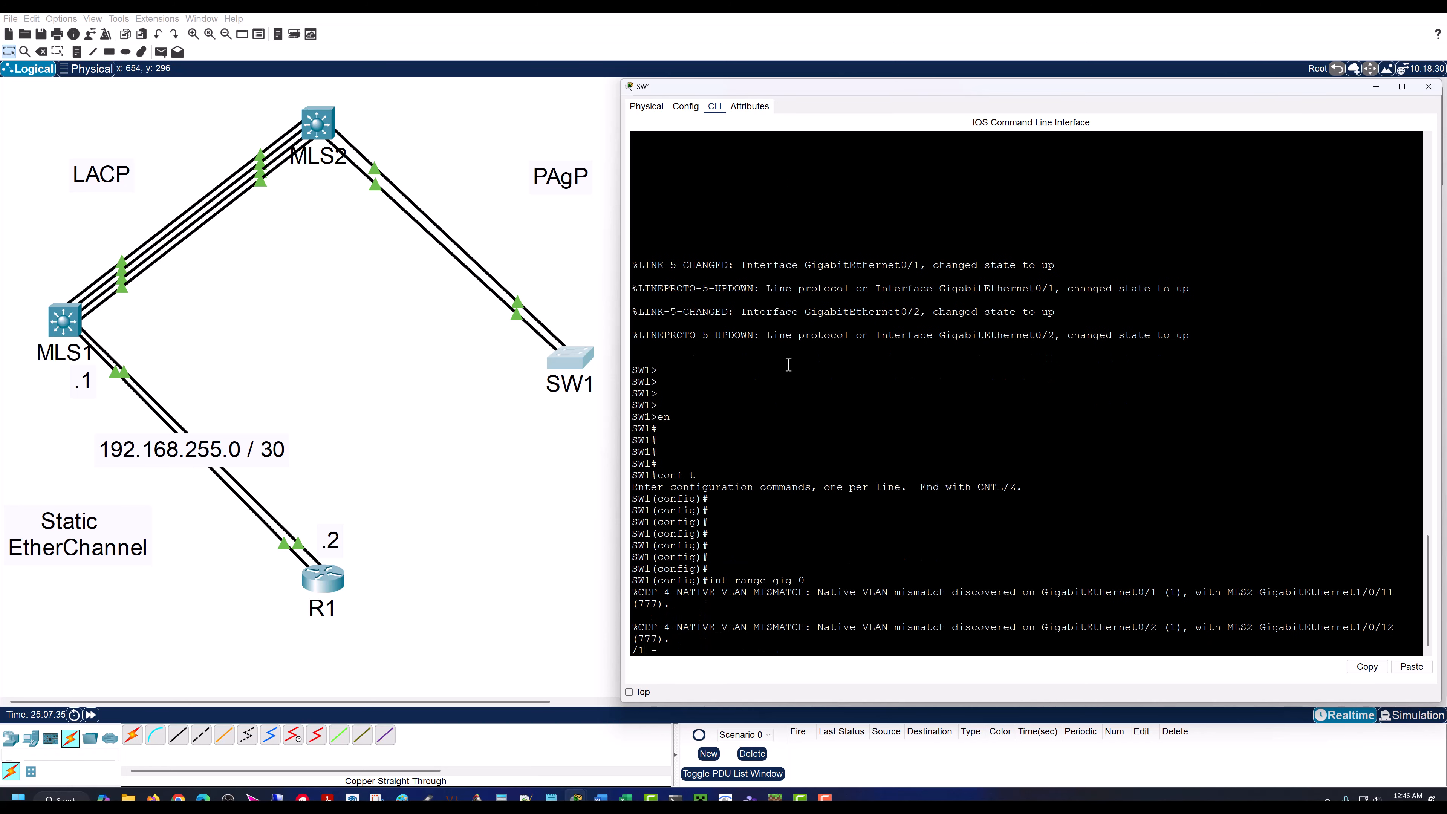
type("2")
key("Return")
key("Return")
key("Return")
key("Return")
key("Return")
key("Return")
key("Up")
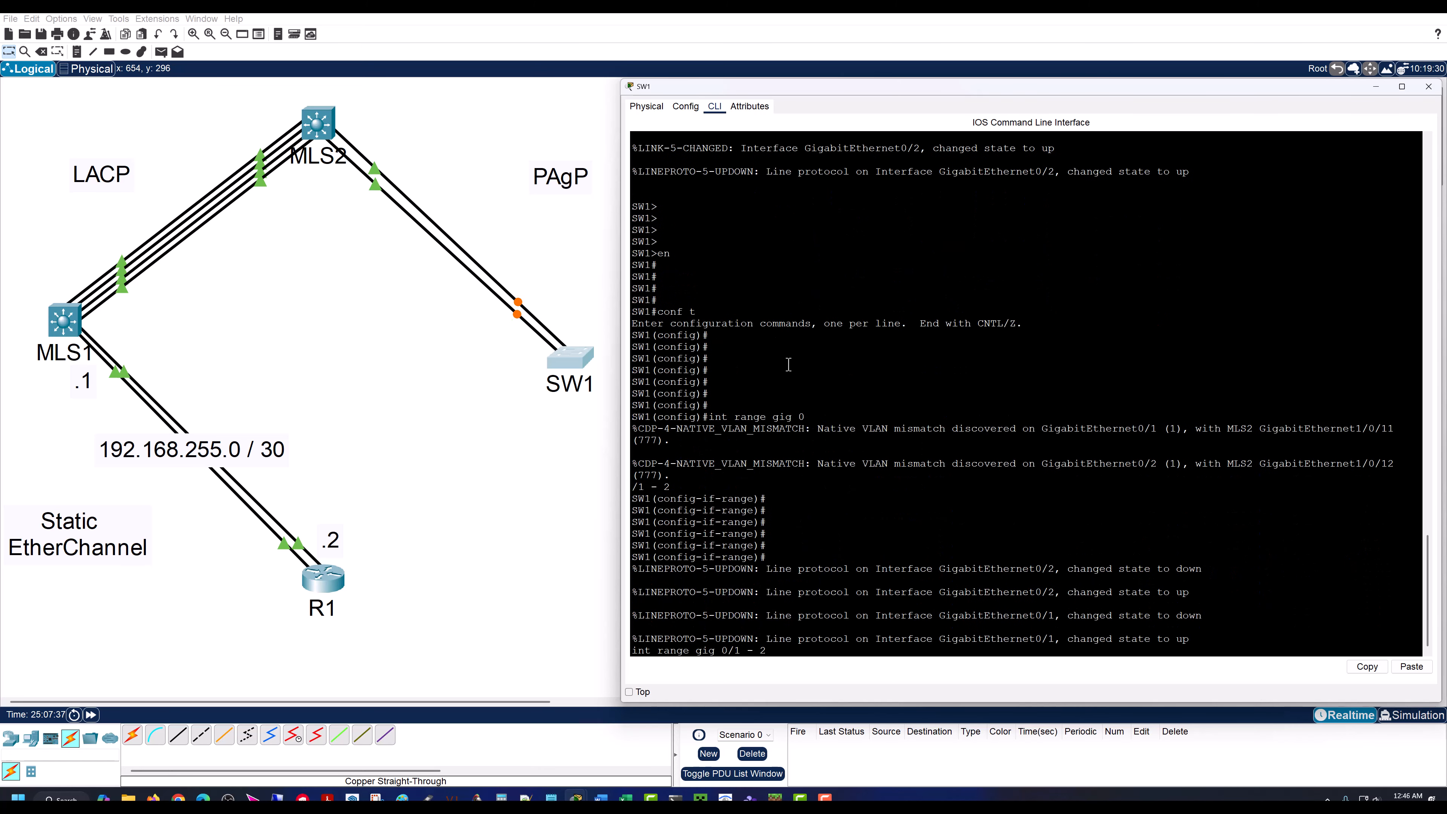
key("BackSpace")
key("BackSpace")
key("BackSpace")
key("BackSpace")
key("BackSpace")
key("BackSpace")
key("BackSpace")
key("BackSpace")
key("BackSpace")
key("BackSpace")
key("BackSpace")
key("BackSpace")
key("BackSpace")
key("BackSpace")
key("BackSpace")
key("Return")
key("Return")
key("Return")
key("Return")
key("Return")
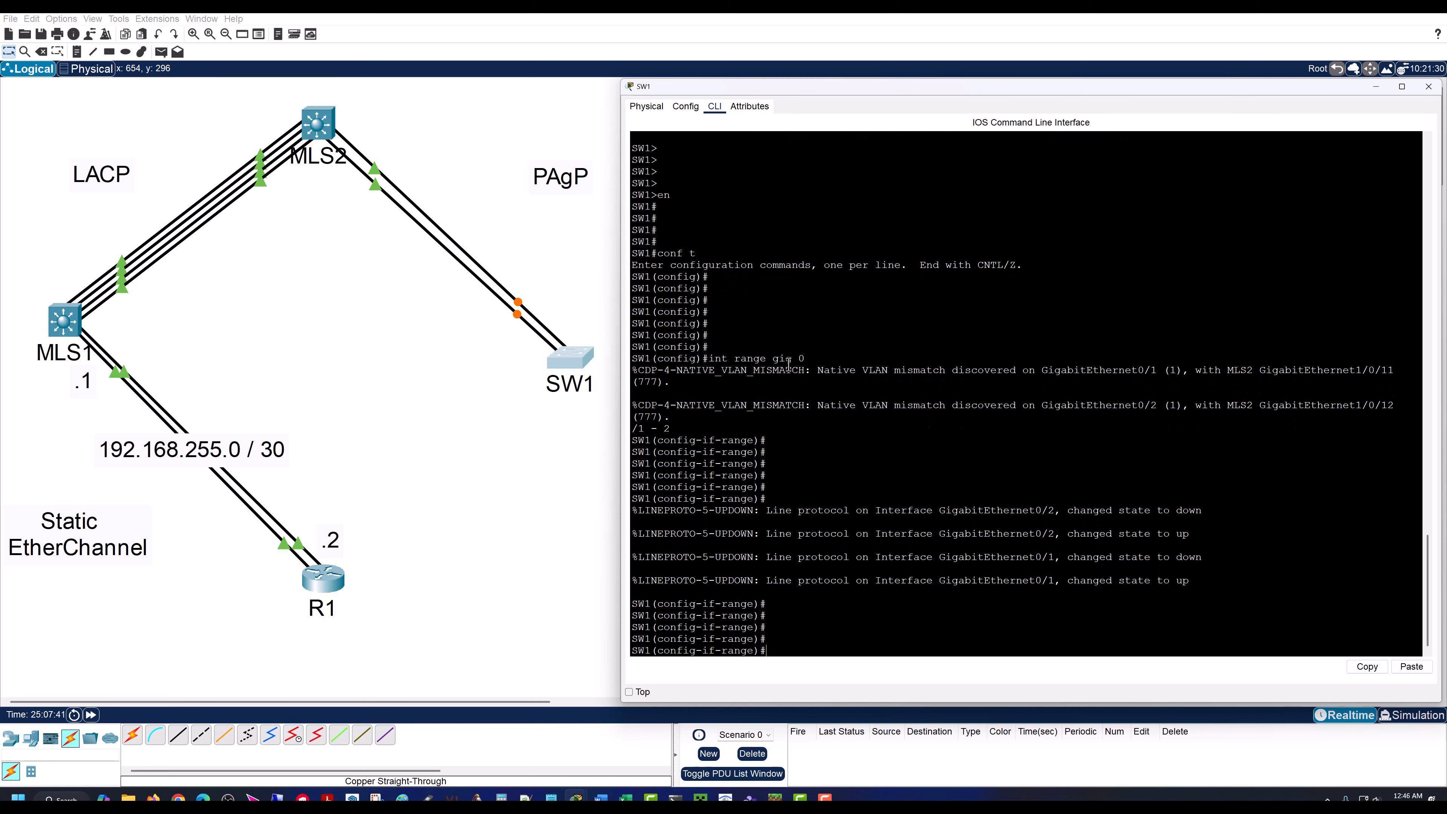
Step: Rerun int range gig 0/1 - 2 on SW1 to reselect the two uplink ports
key("Up")
key("Return")
key("Return")
key("Return")
key("Return")
key("Return")
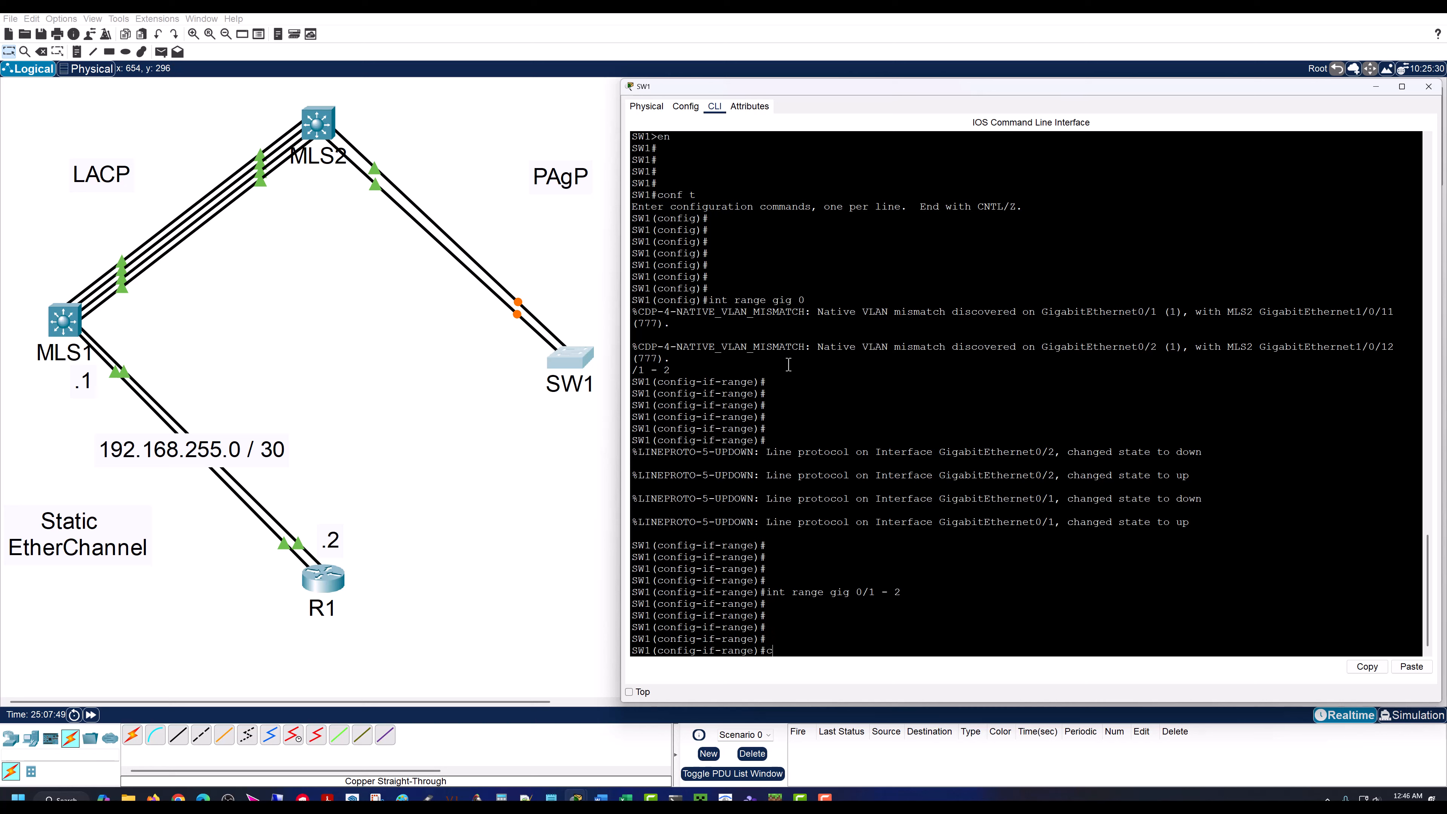
Step: Use the channel-group ? help on SW1 to check which channel group numbers are accepted
type("channel-g")
key("Tab")
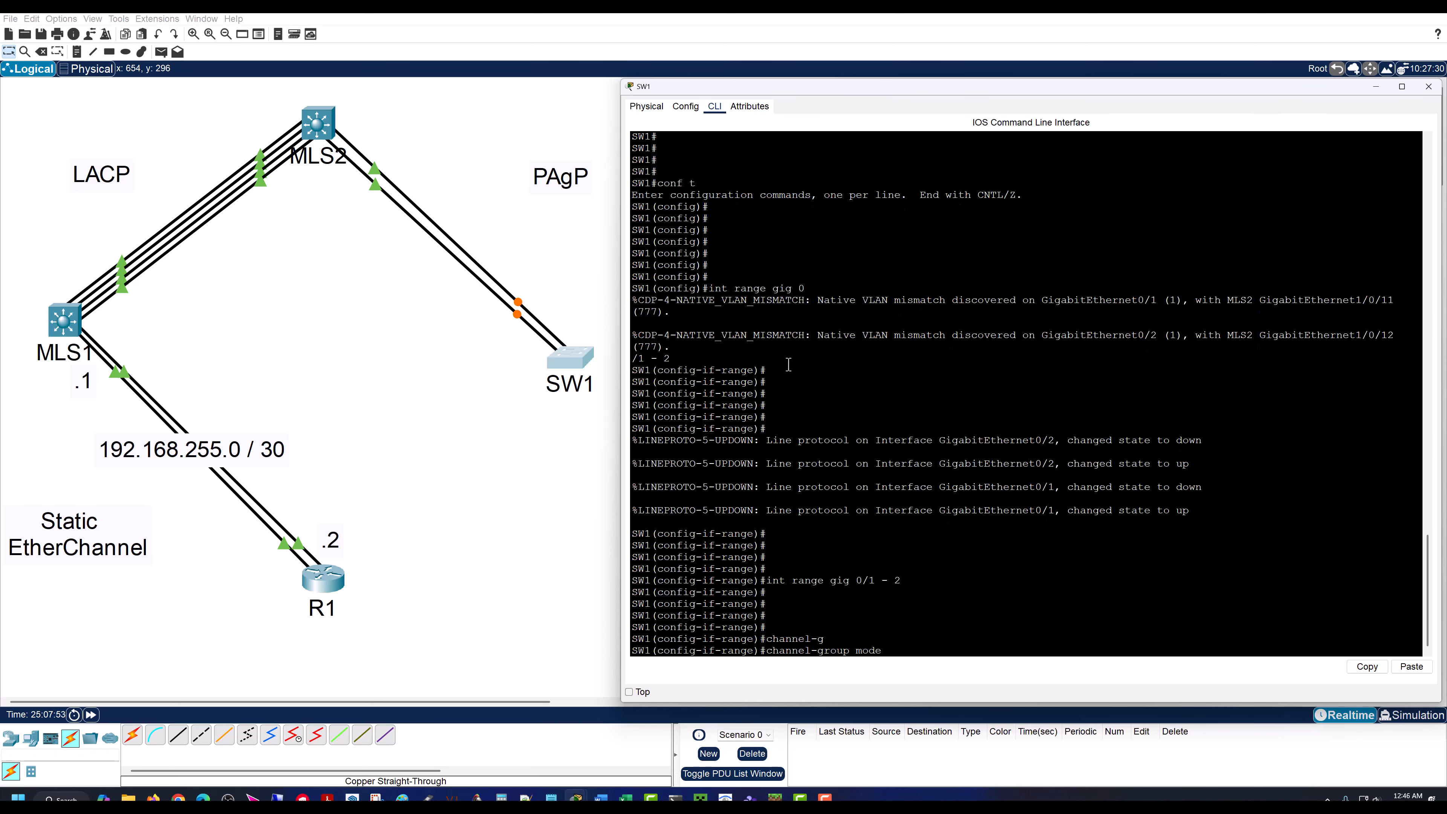
type("mode 3")
key("BackSpace")
type("1")
type("?")
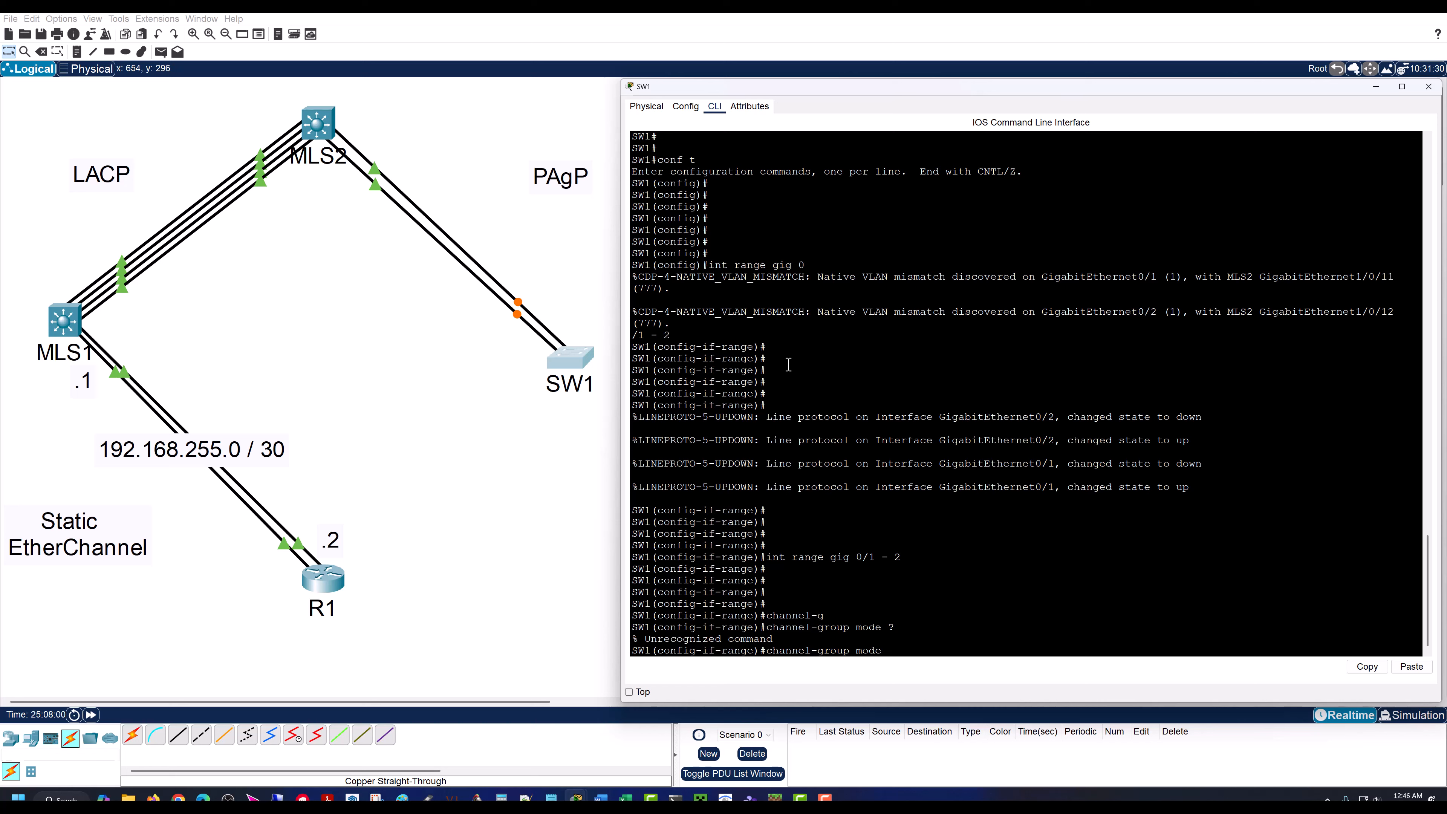
key("BackSpace")
key("BackSpace")
type("?")
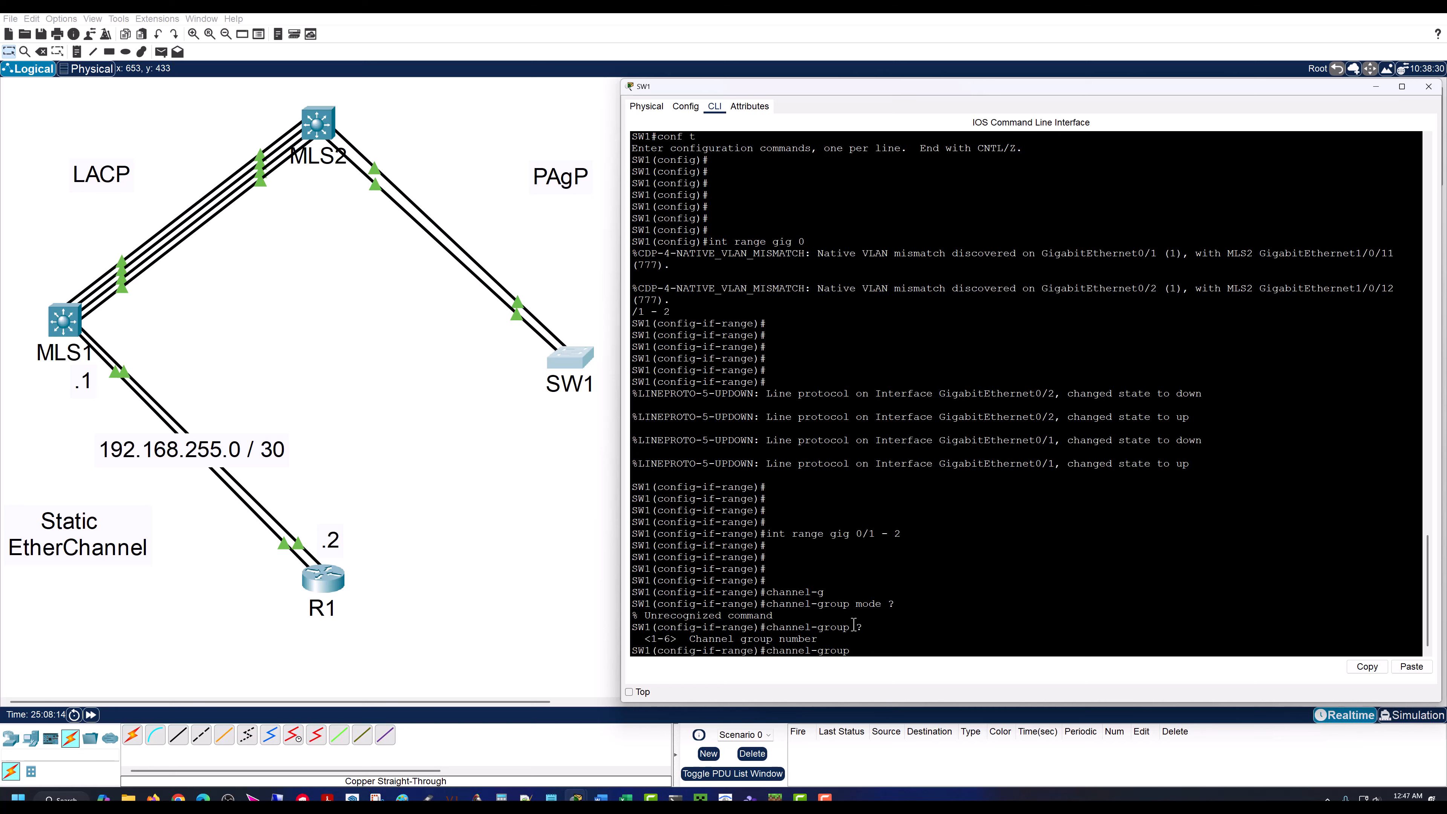
type("?")
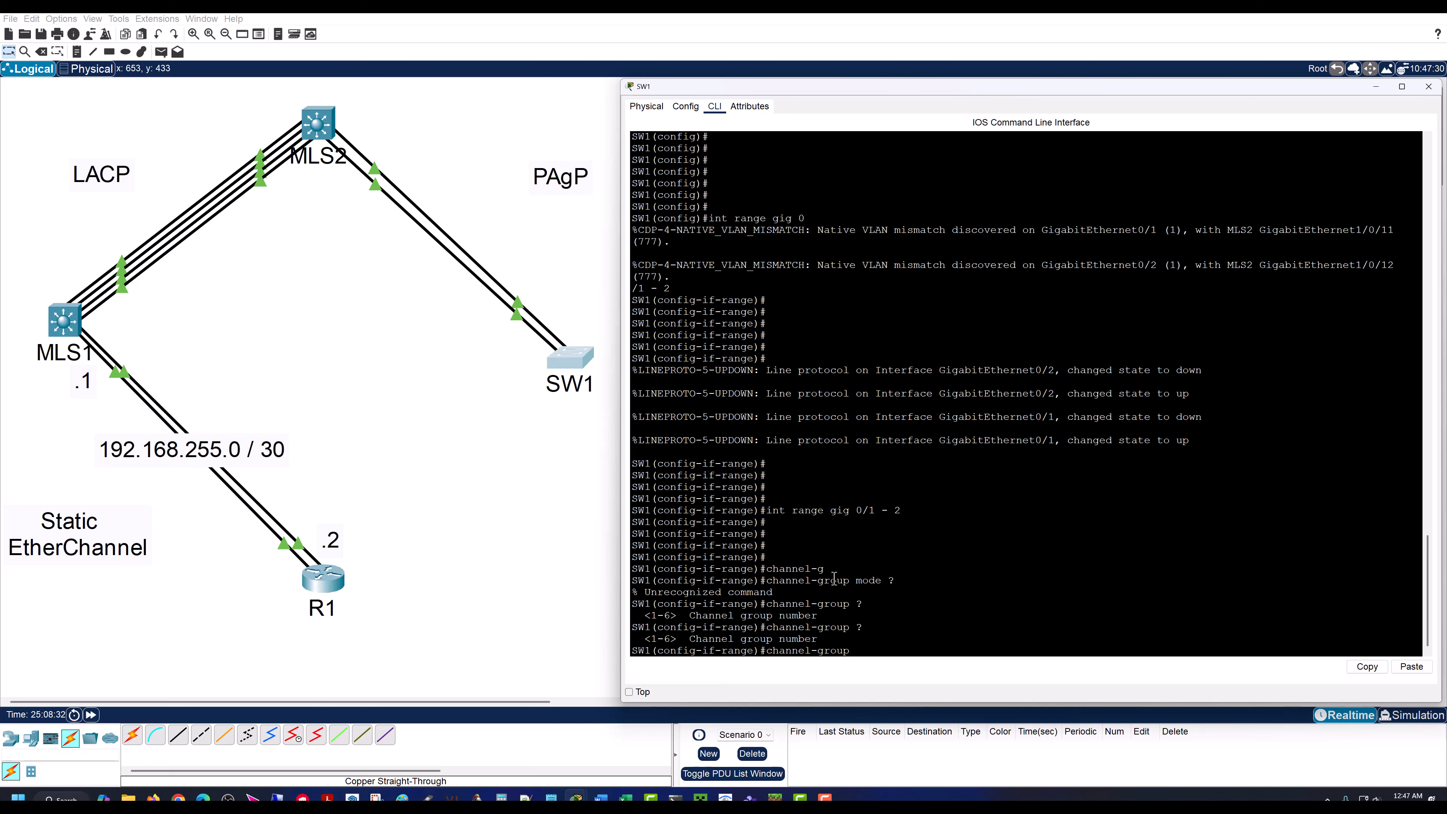
Step: Assign SW1's Gig0/1 - 2 range to EtherChannel 6 using PAgP with channel-group 6 mode desirable
key("BackSpace")
key("BackSpace")
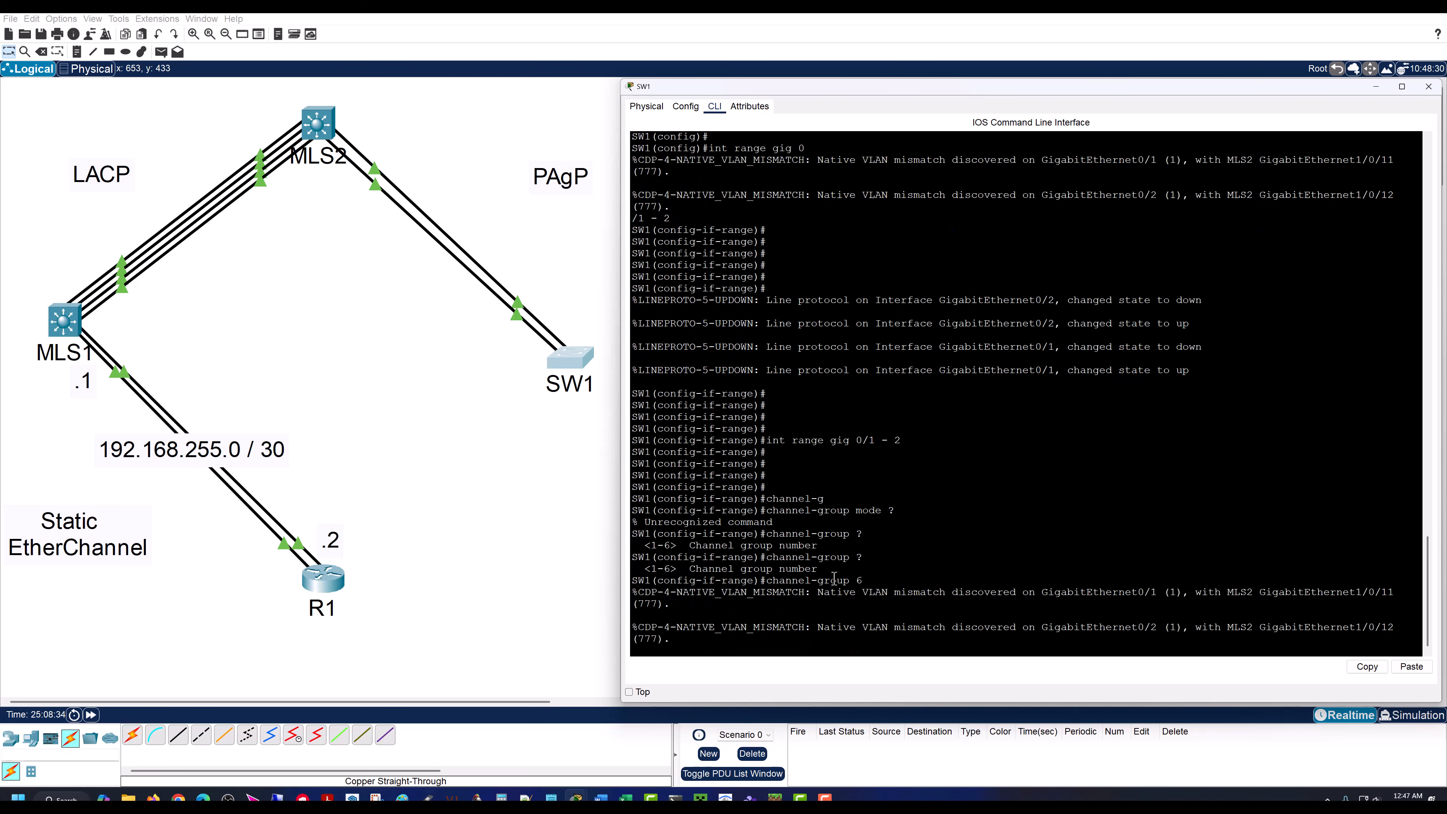
type("6")
type(" ?")
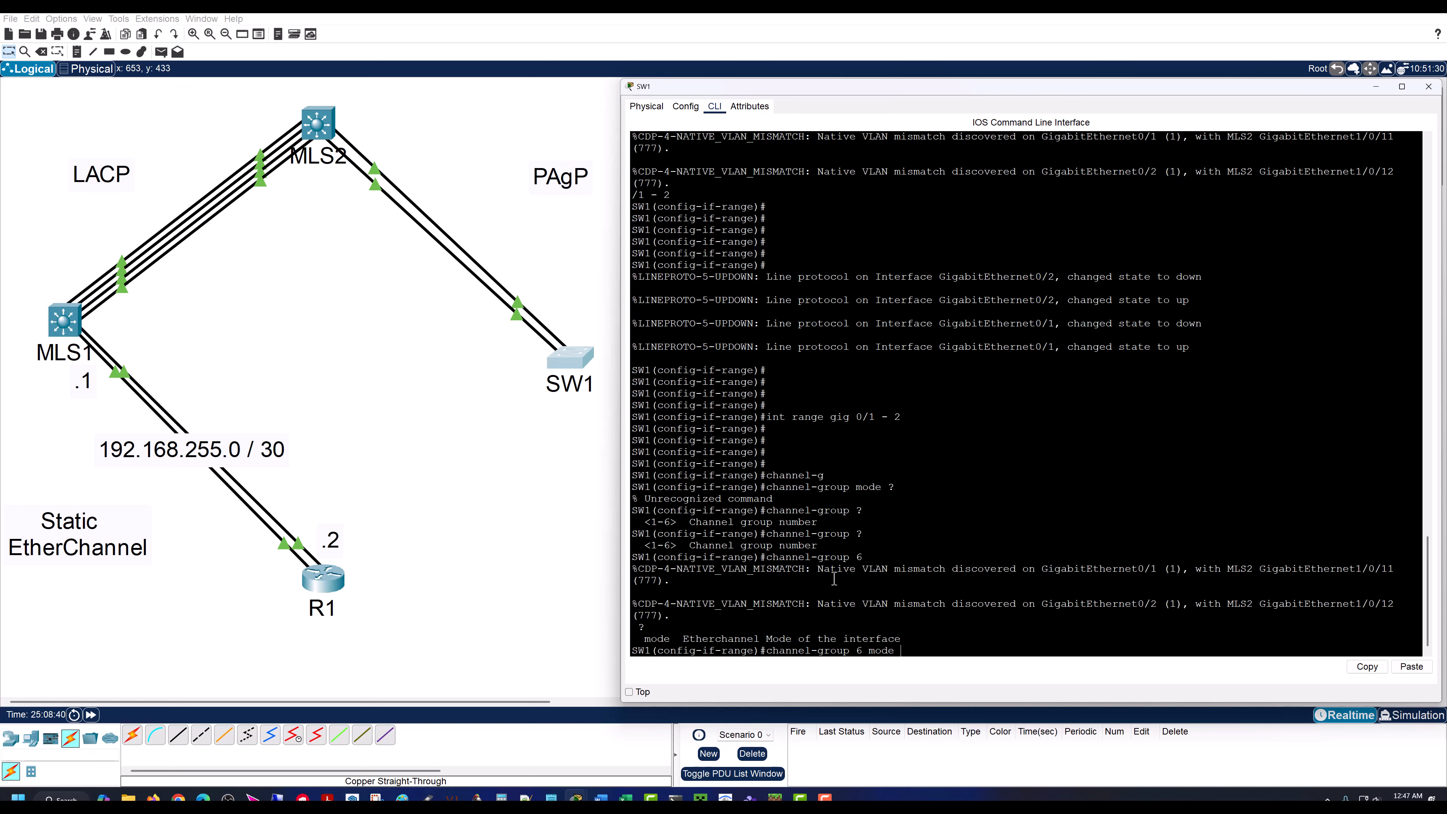
type("desir")
key("Tab")
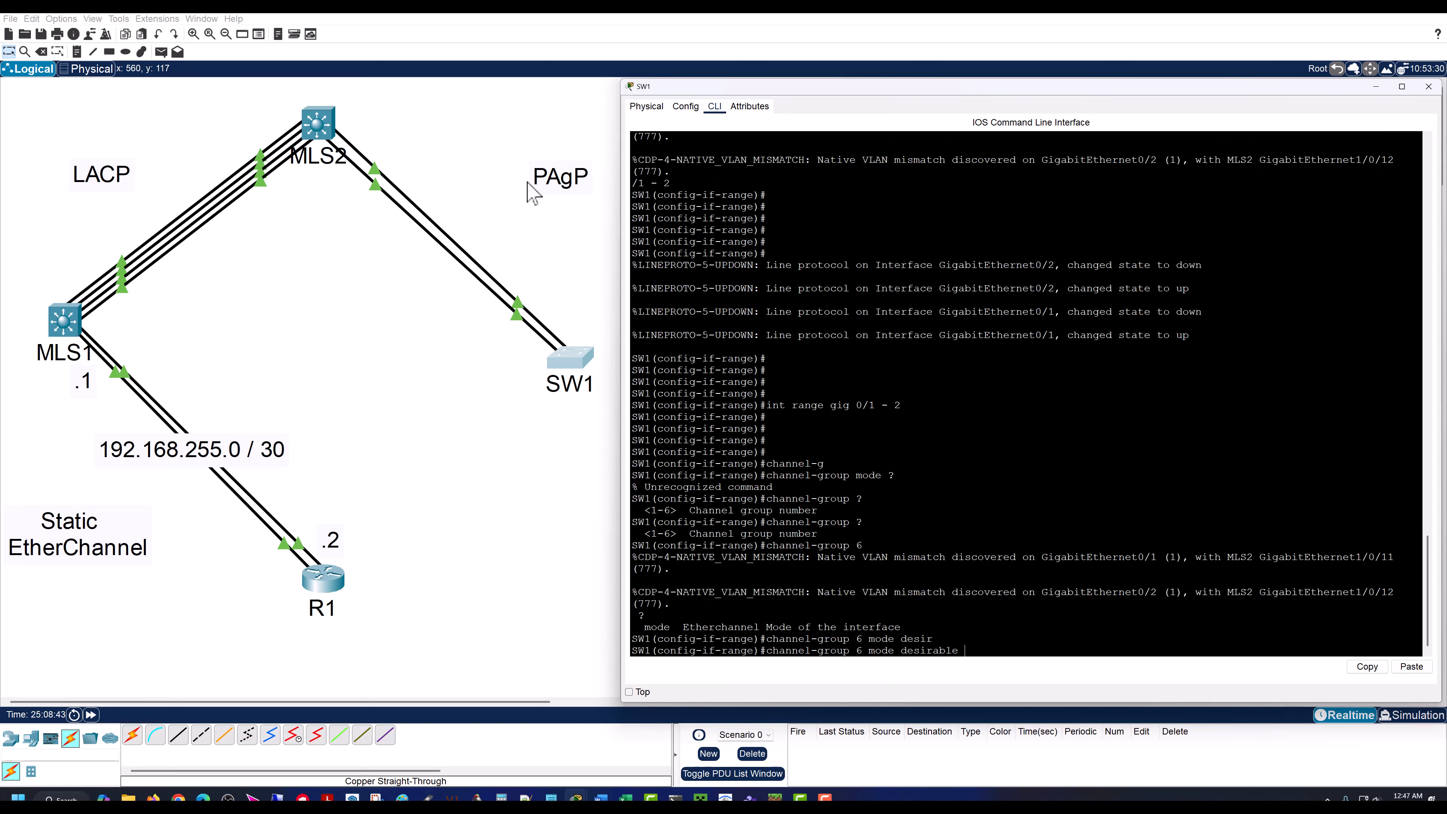
key("Return")
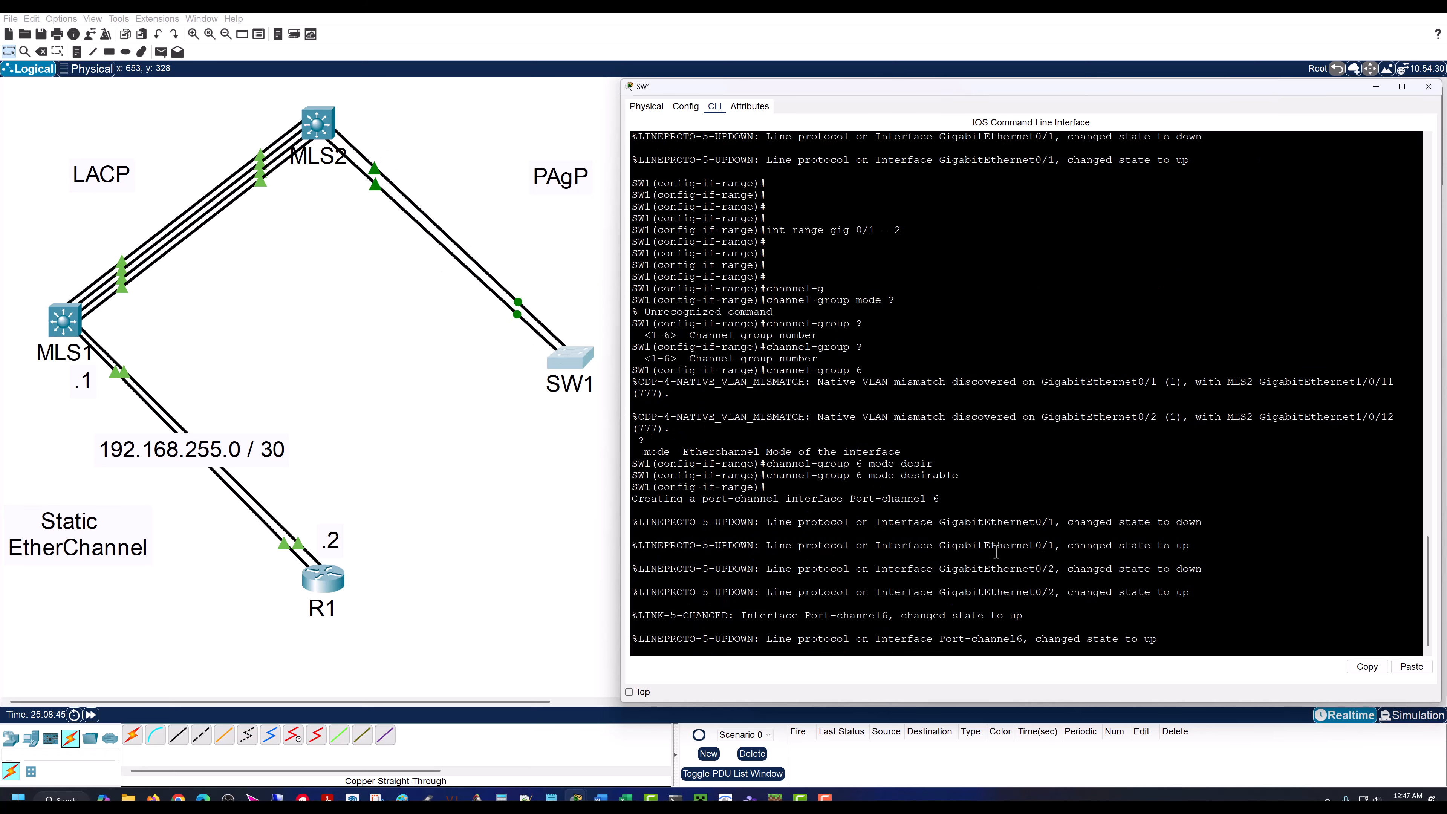
key("Return")
key("Return")
key("Return")
key("Return")
key("Return")
key("Return")
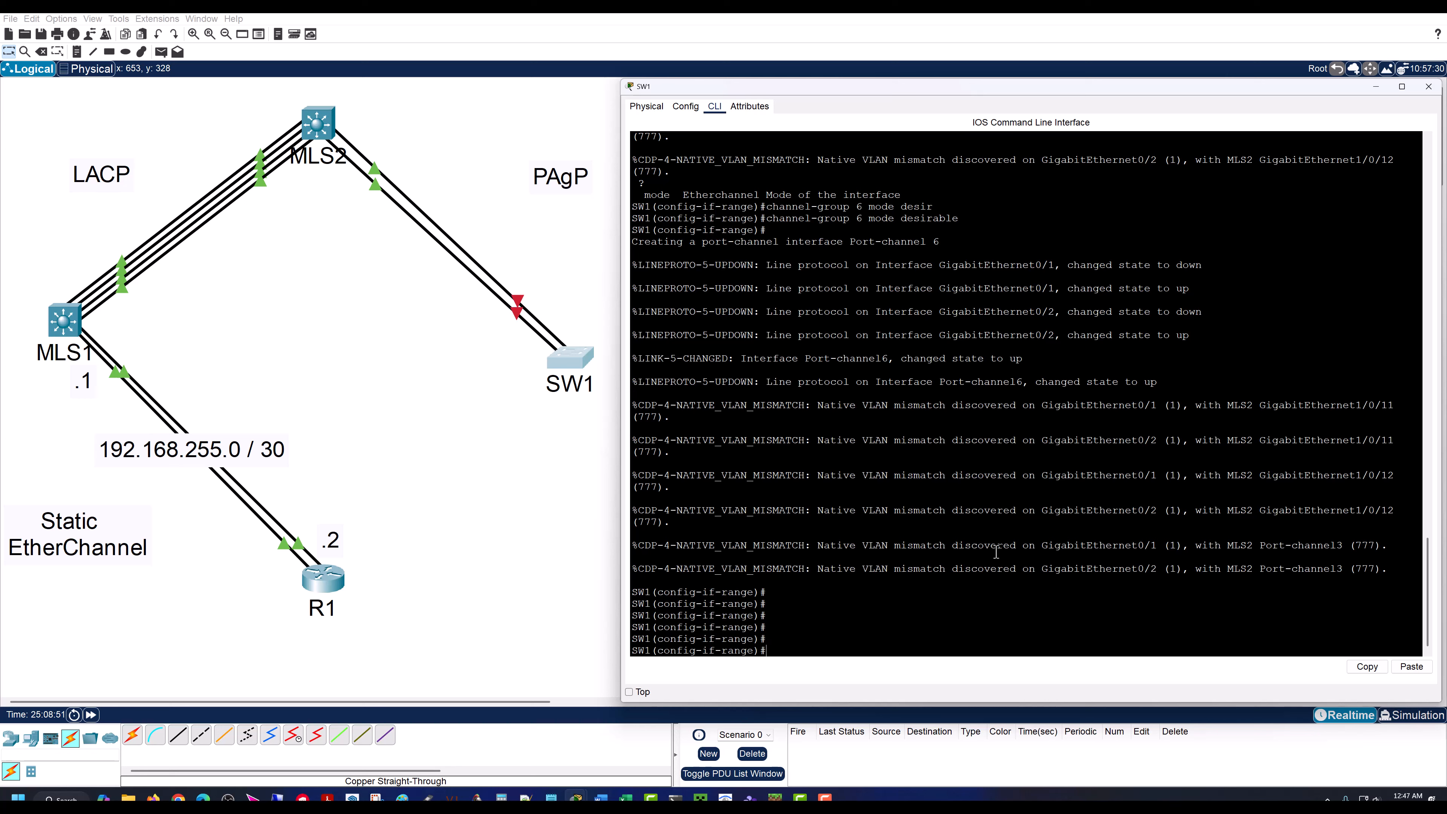
Step: Exit SW1's interface range configuration back to global configuration mode
type("exit")
key("Return")
key("Return")
key("Return")
key("Return")
key("Return")
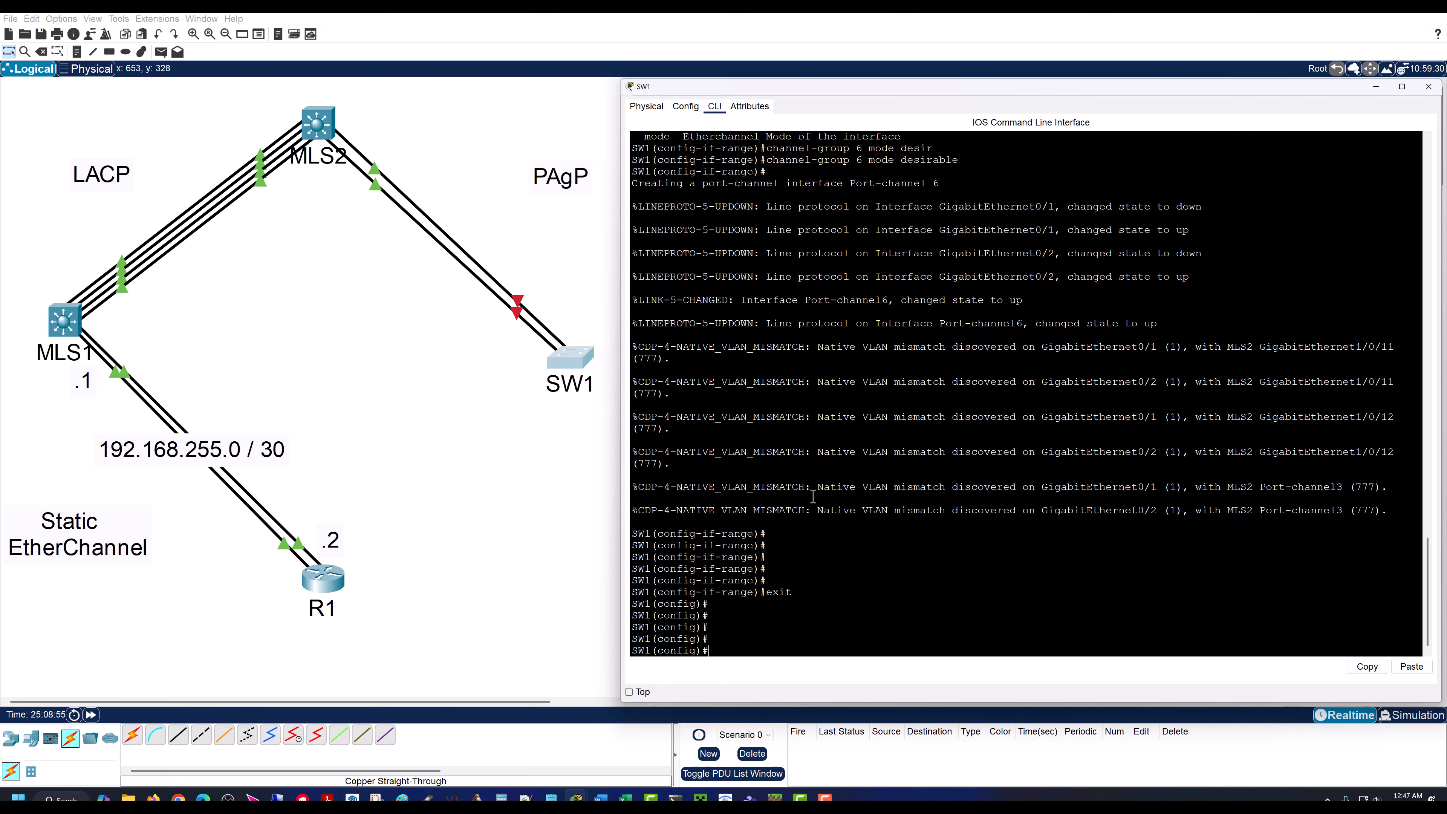
Step: Review the channel-group 6 mode desirable command and the port-channel creation message in SW1's earlier output
scroll(813, 495, "up", 2)
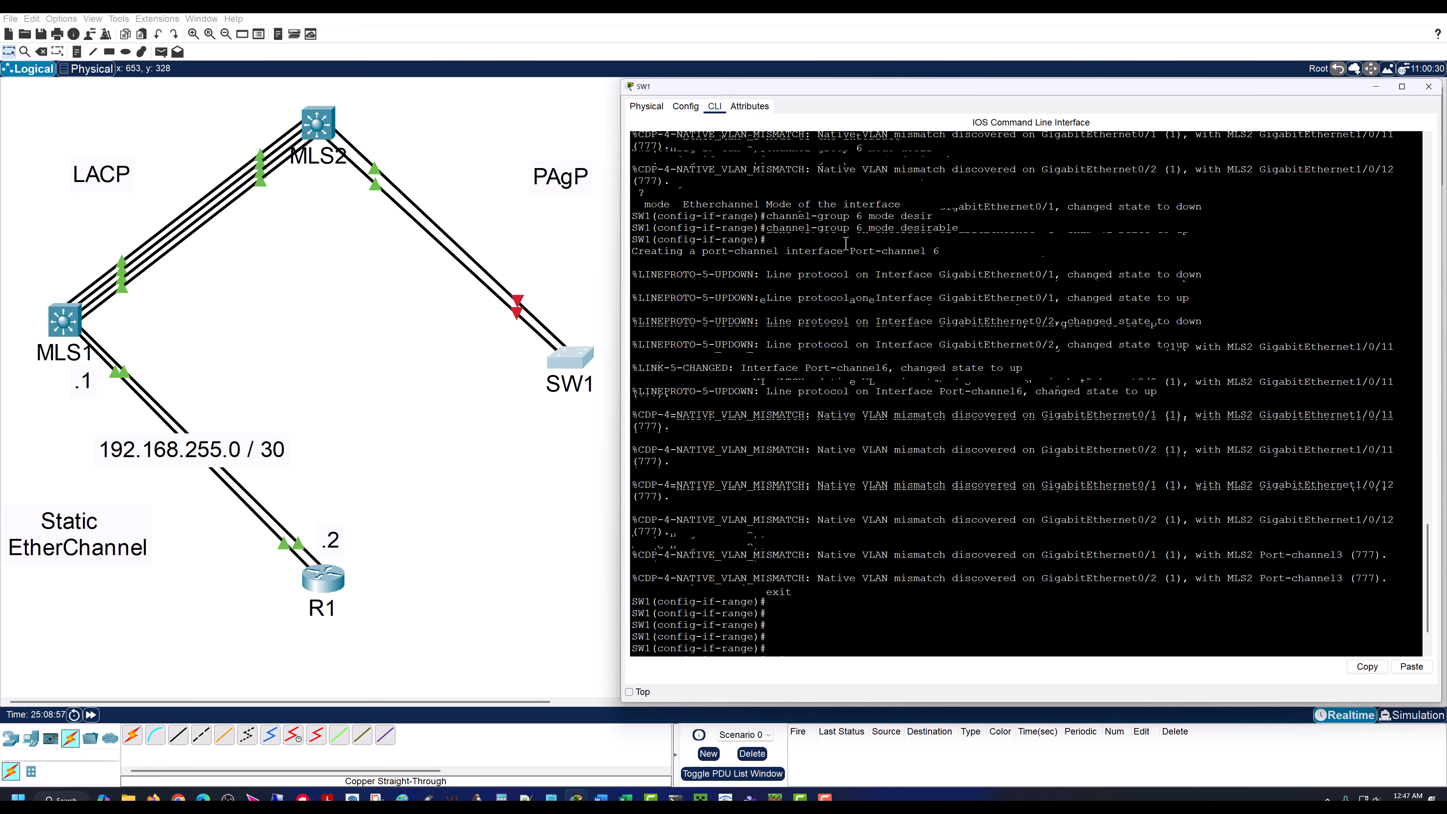
left_click_drag(959, 228, 639, 229)
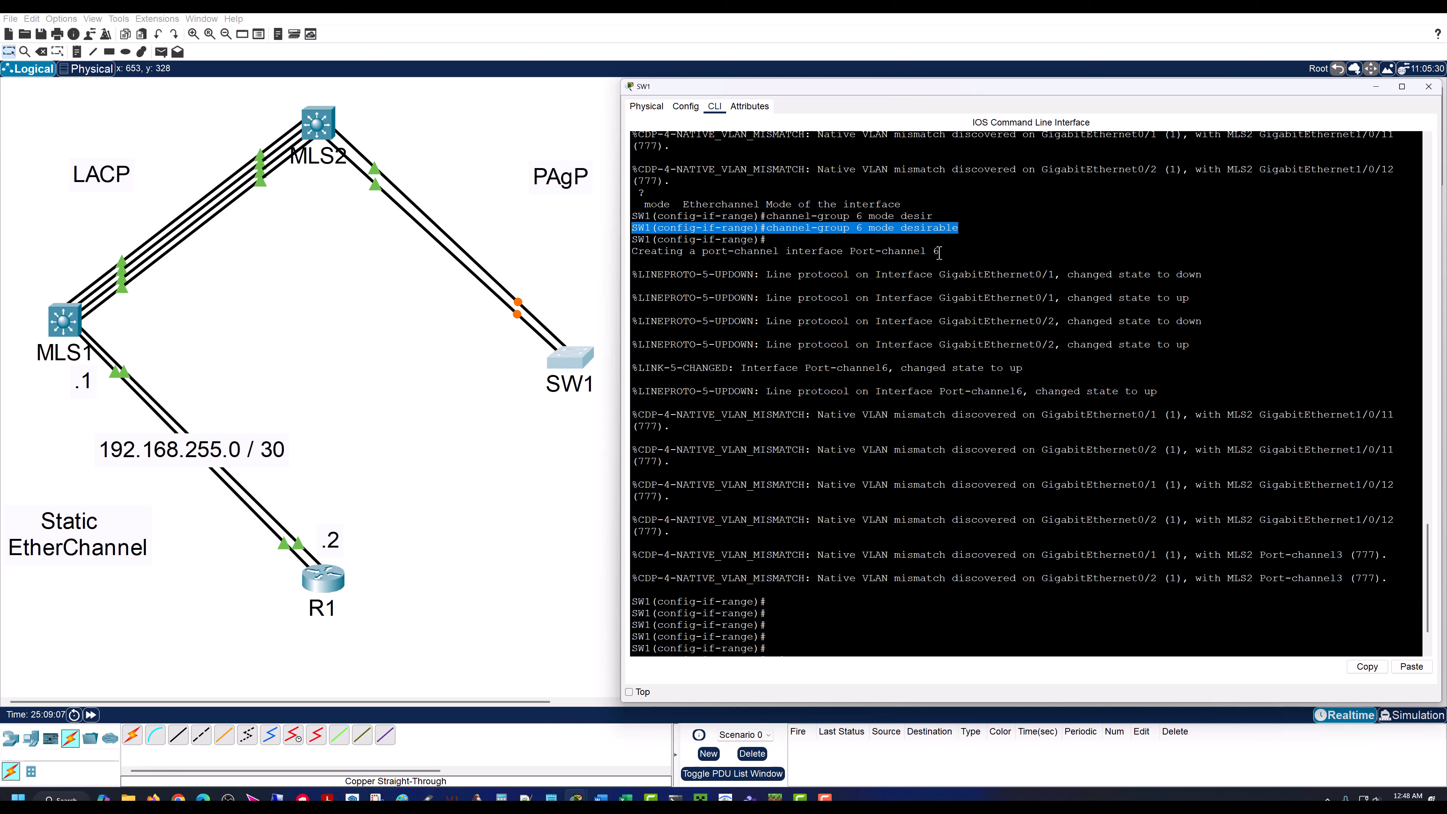
left_click_drag(939, 252, 623, 251)
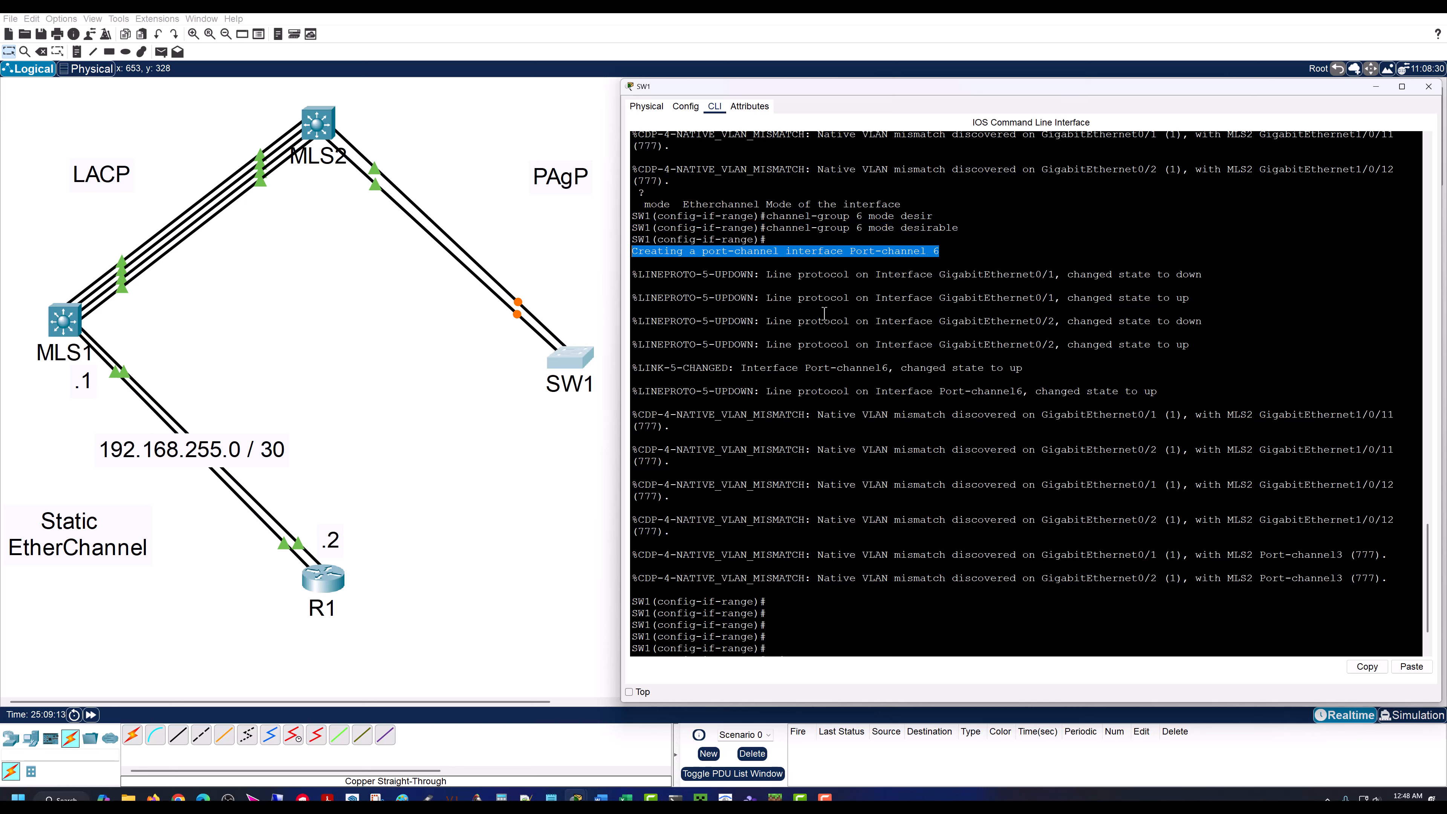
type("exit")
key("Return")
key("Return")
key("Return")
key("Return")
key("Return")
left_click(781, 569)
key("Return")
key("Return")
key("Return")
key("Return")
key("Return")
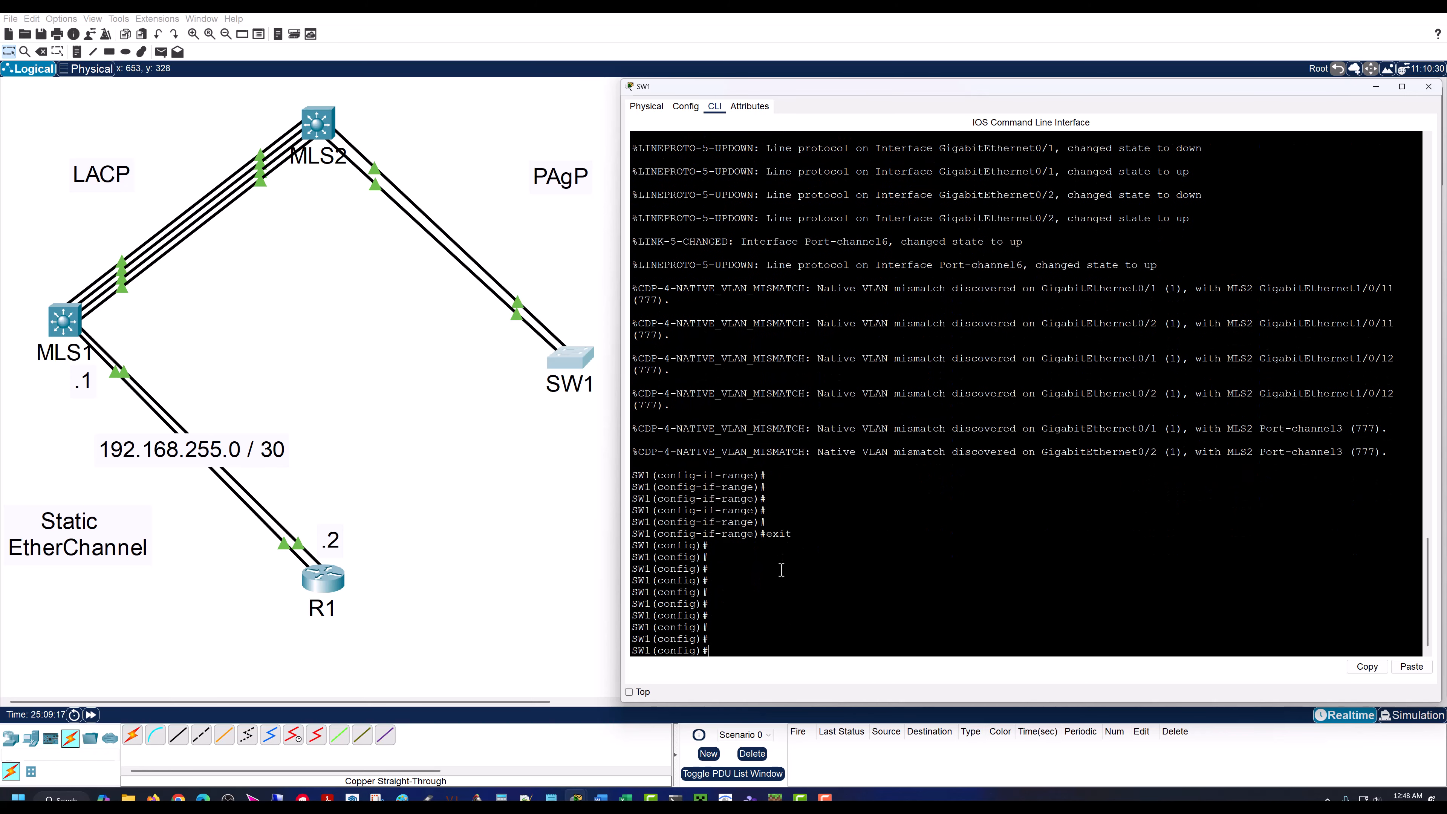
Step: Enter interface po6 on SW1 and set it to trunk mode with switch mode trunk
type("int po6")
key("Return")
key("Return")
key("Return")
key("Return")
key("Return")
type("swit")
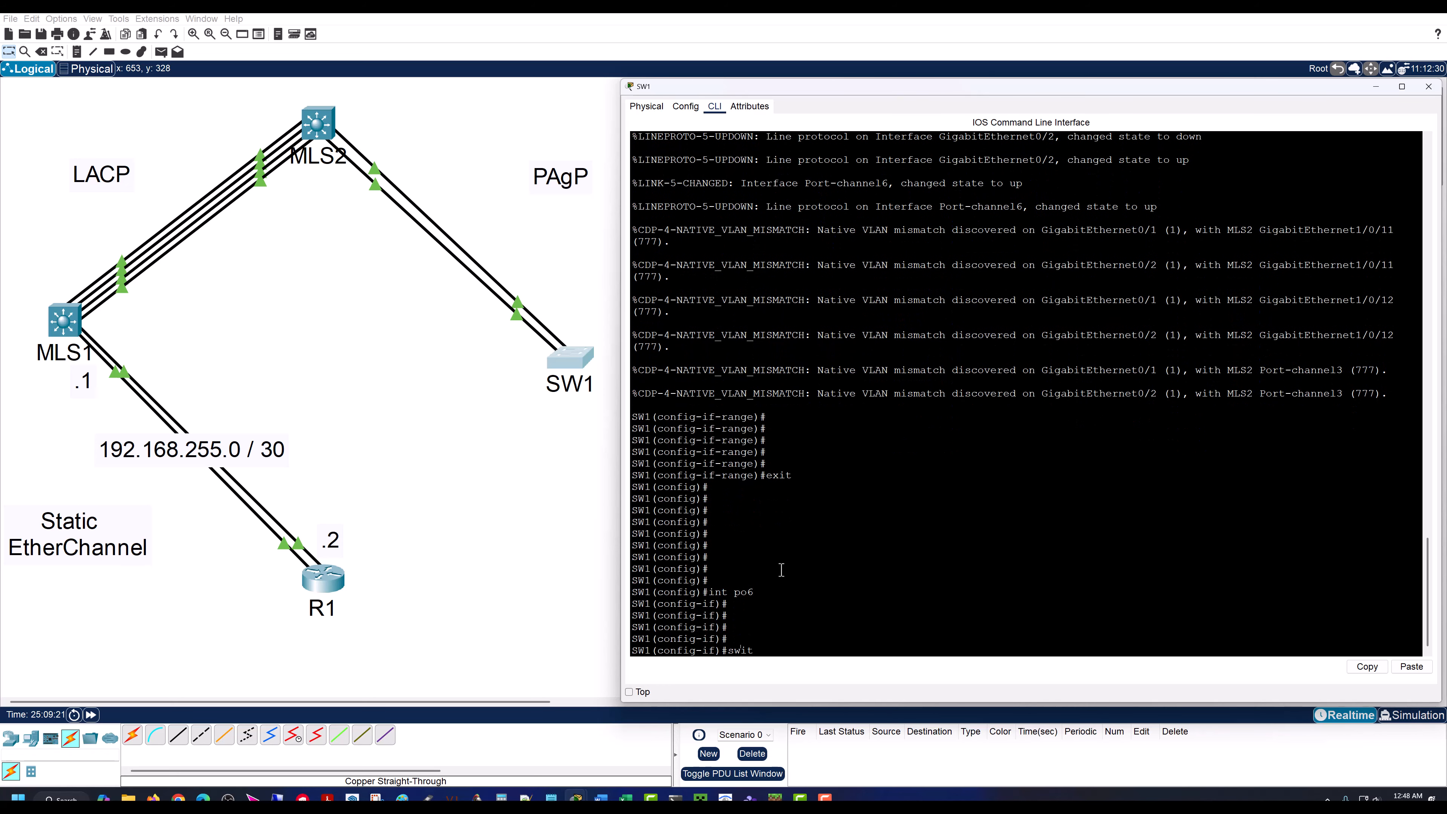
type("ch mode trunk")
key("Return")
key("Return")
key("Return")
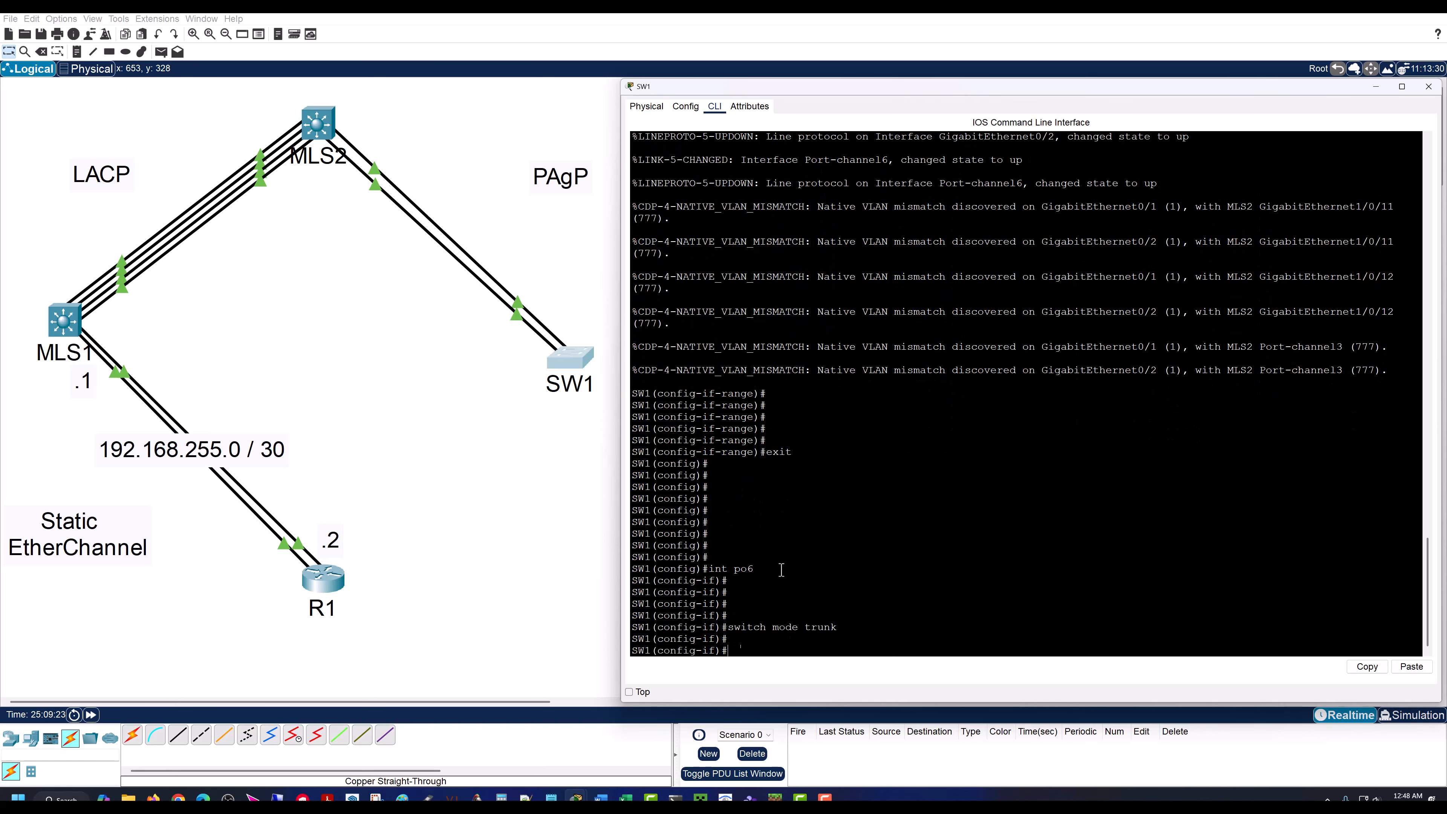
Step: Set the native VLAN of SW1's port-channel 6 trunk to 777 with switch trunk native vlan 777
type("switch trunk native vlan")
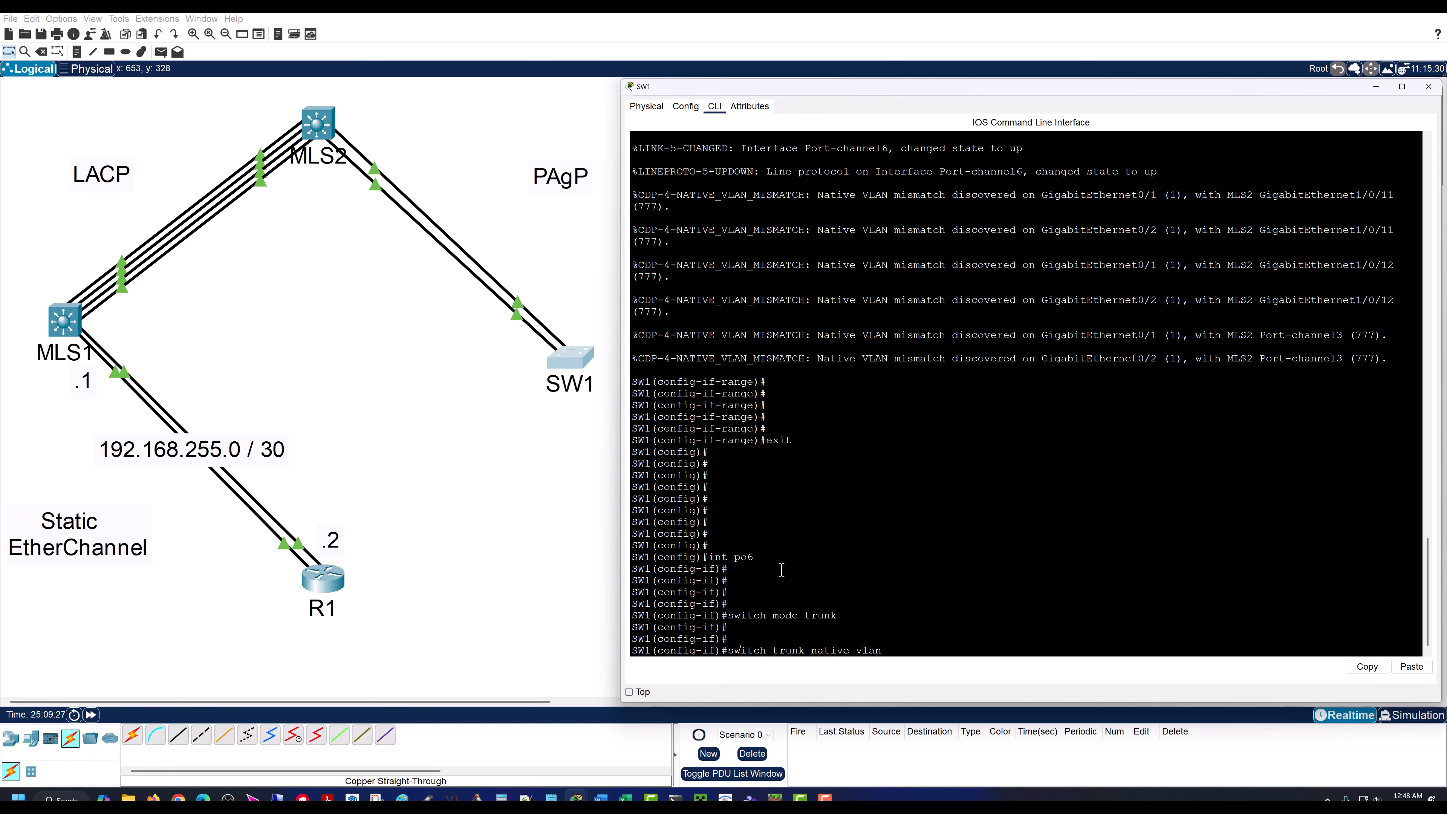
key("Return")
key("Return")
key("Return")
key("Return")
Step: Restrict SW1's port-channel 6 trunk to VLAN 99 with switch trunk allowed vlan 99
type("swi")
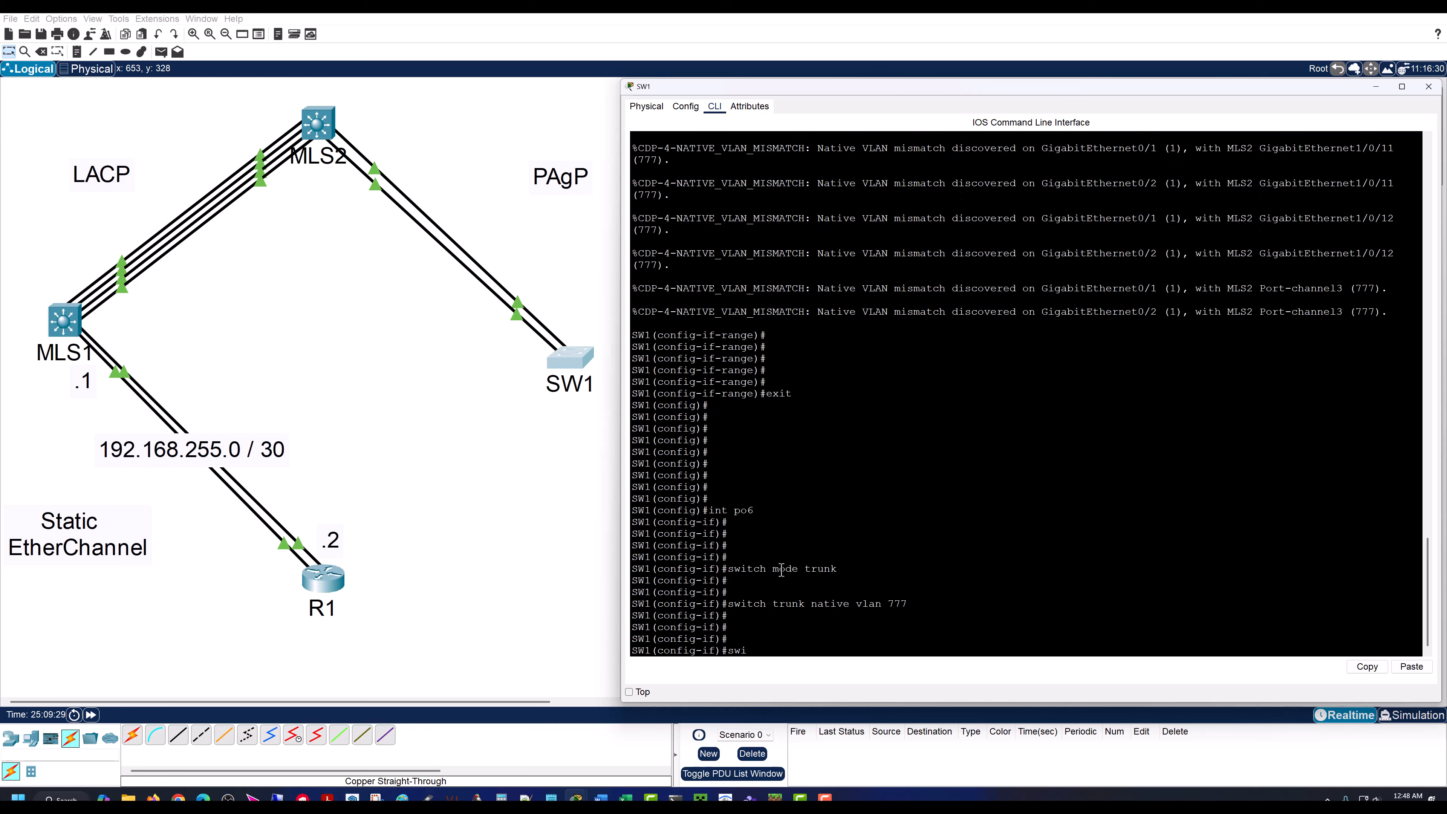
type("tch trunk allowed vlan 99")
key("Return")
key("Return")
key("Return")
key("Return")
key("Return")
key("Return")
key("Return")
key("Return")
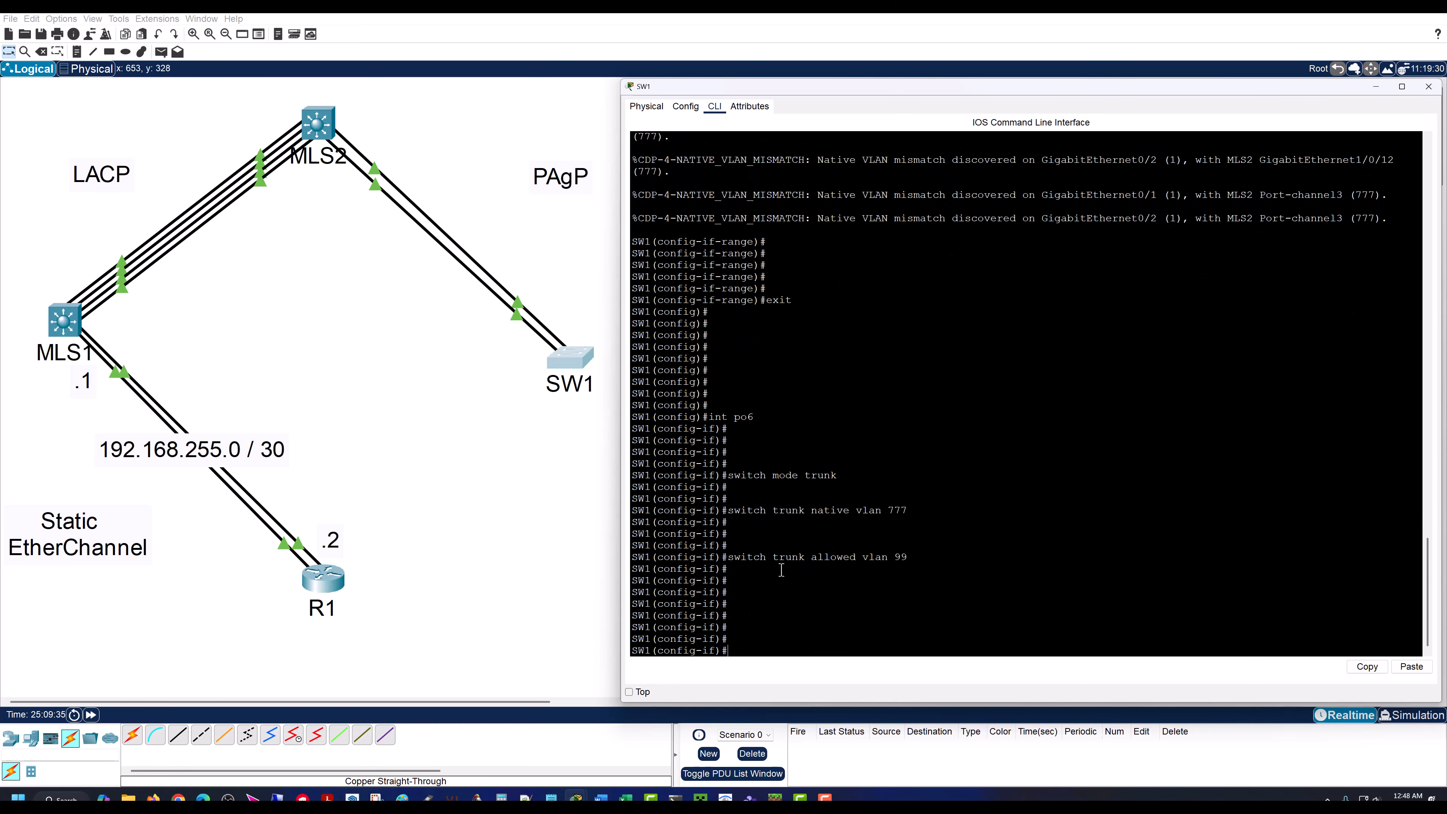
key("Return")
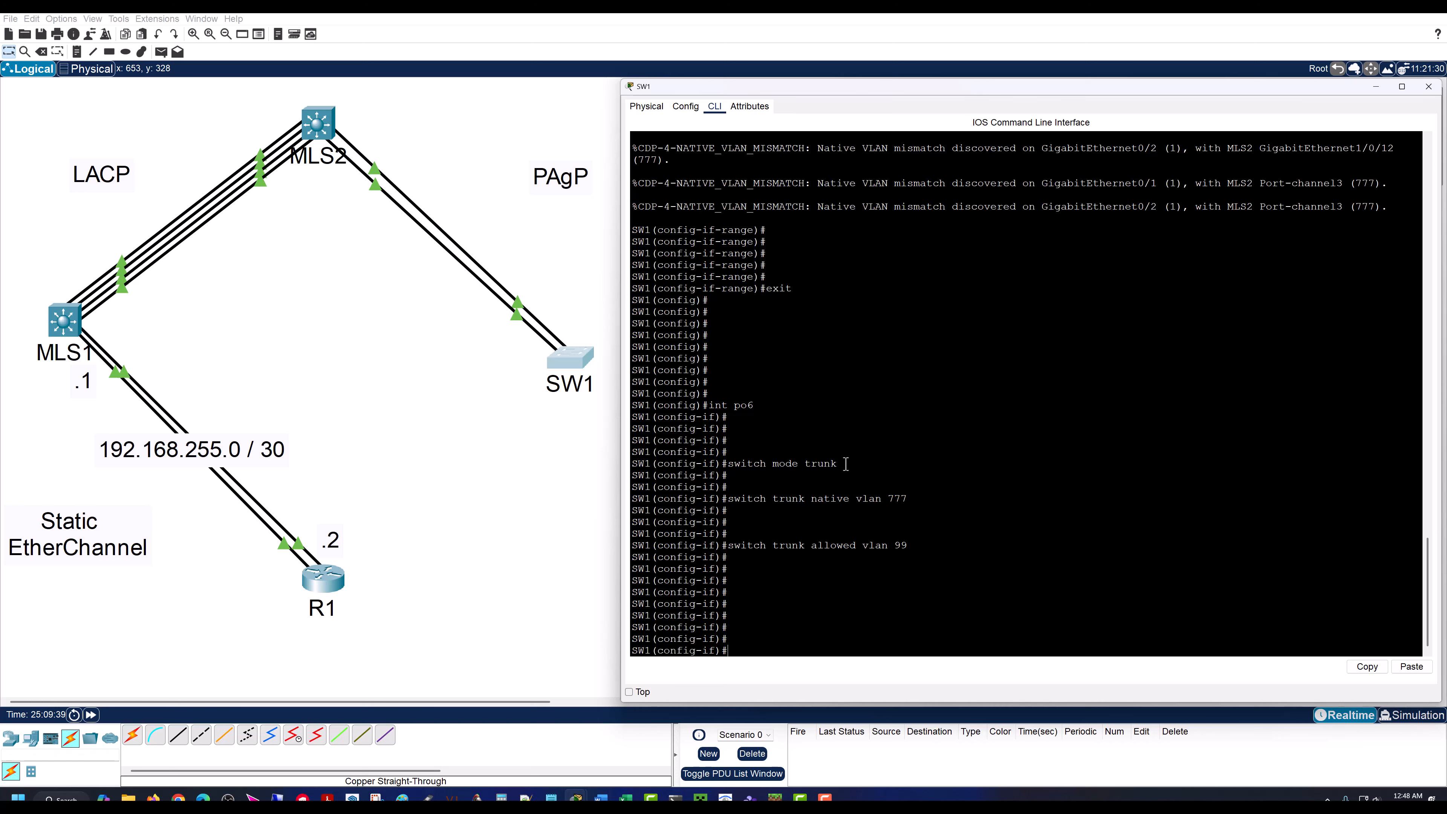
Step: Return SW1 to privileged EXEC mode with end
type("end")
key("Return")
key("Return")
key("Return")
key("Return")
key("Return")
key("Return")
key("Return")
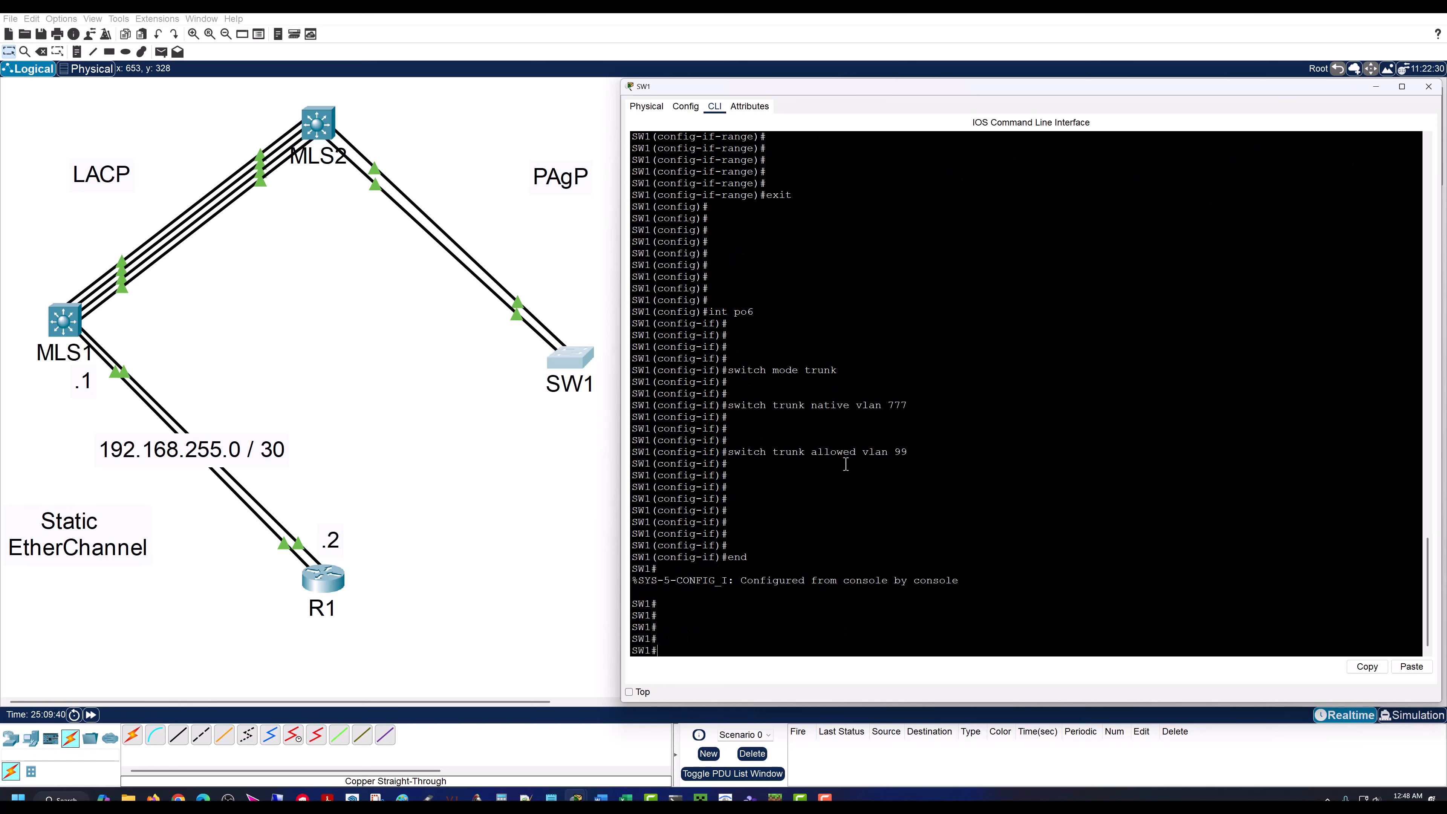
Step: Run sh int po6 on SW1, check the port channel's bandwidth, and quit the paged output
type("sh int po")
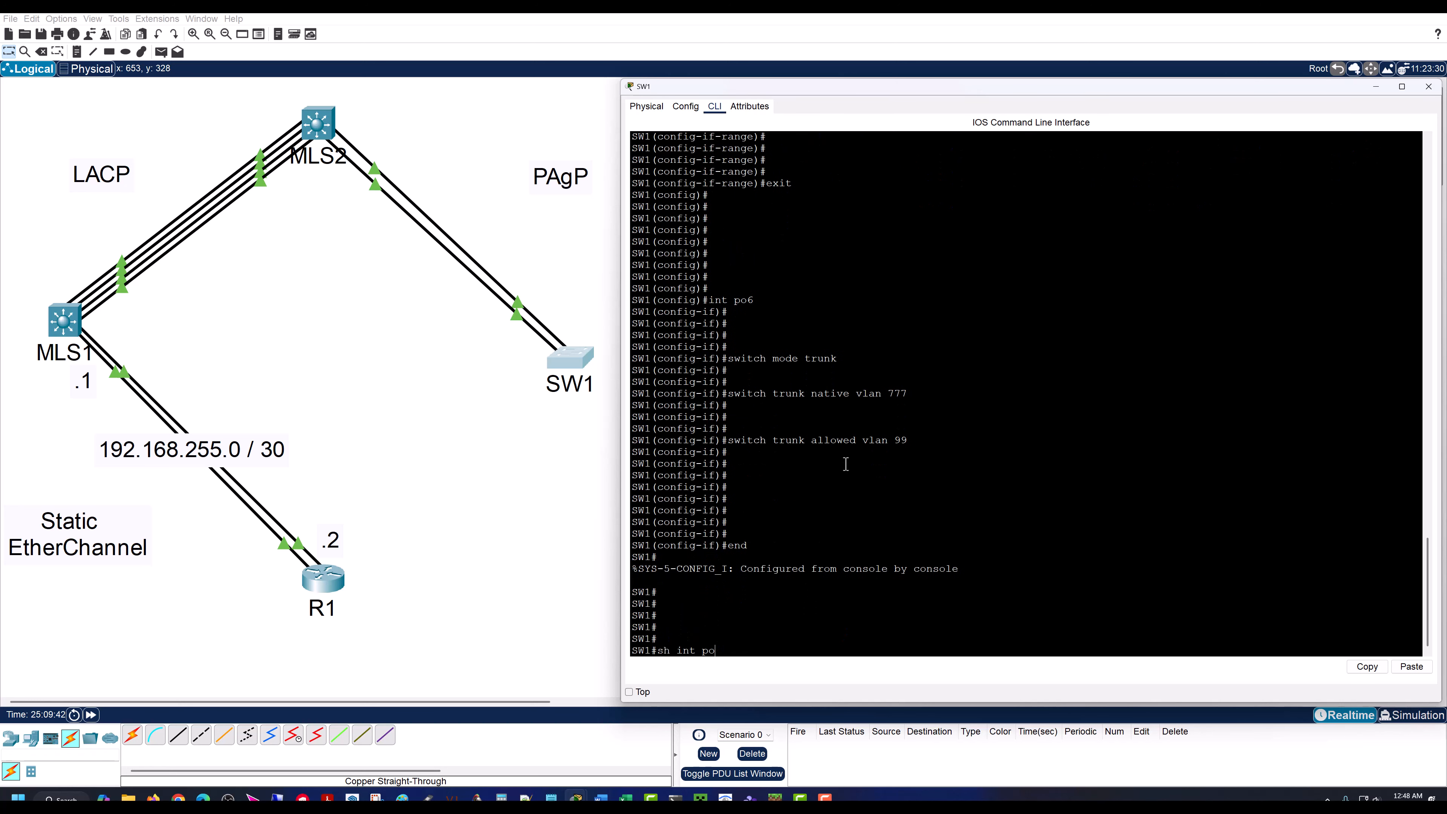
type("6")
key("Return")
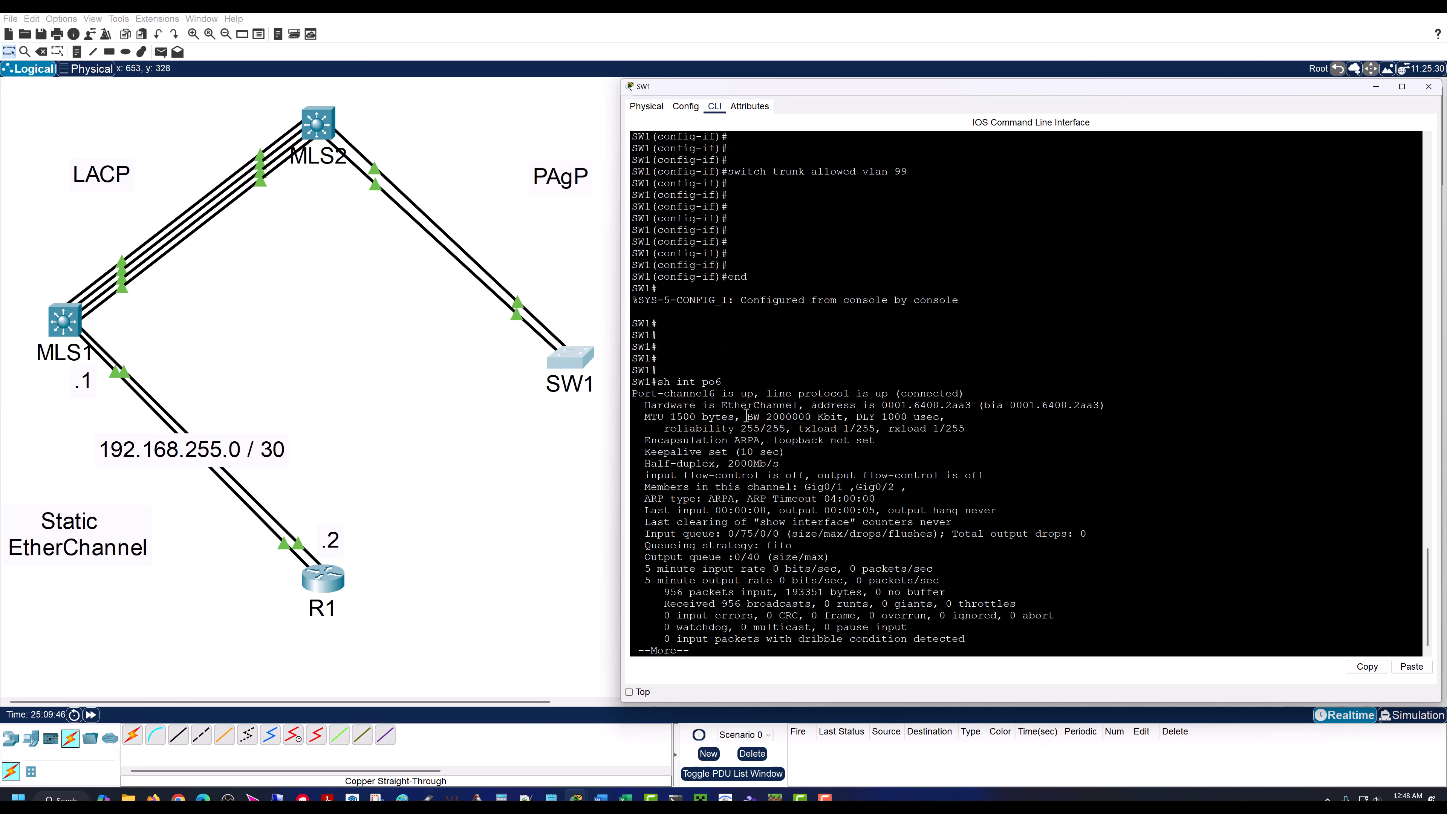
left_click_drag(747, 416, 845, 421)
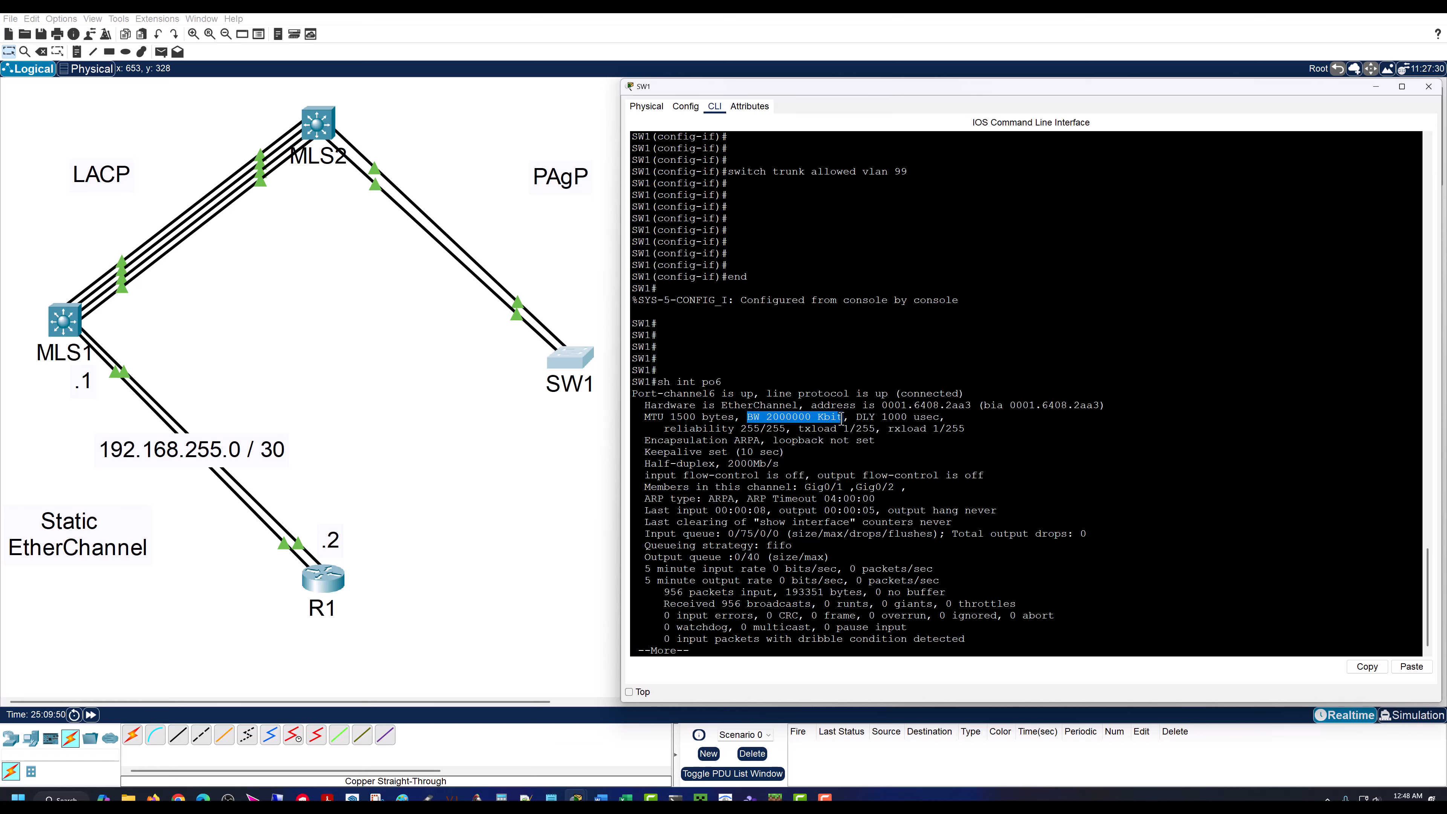
left_click(845, 421)
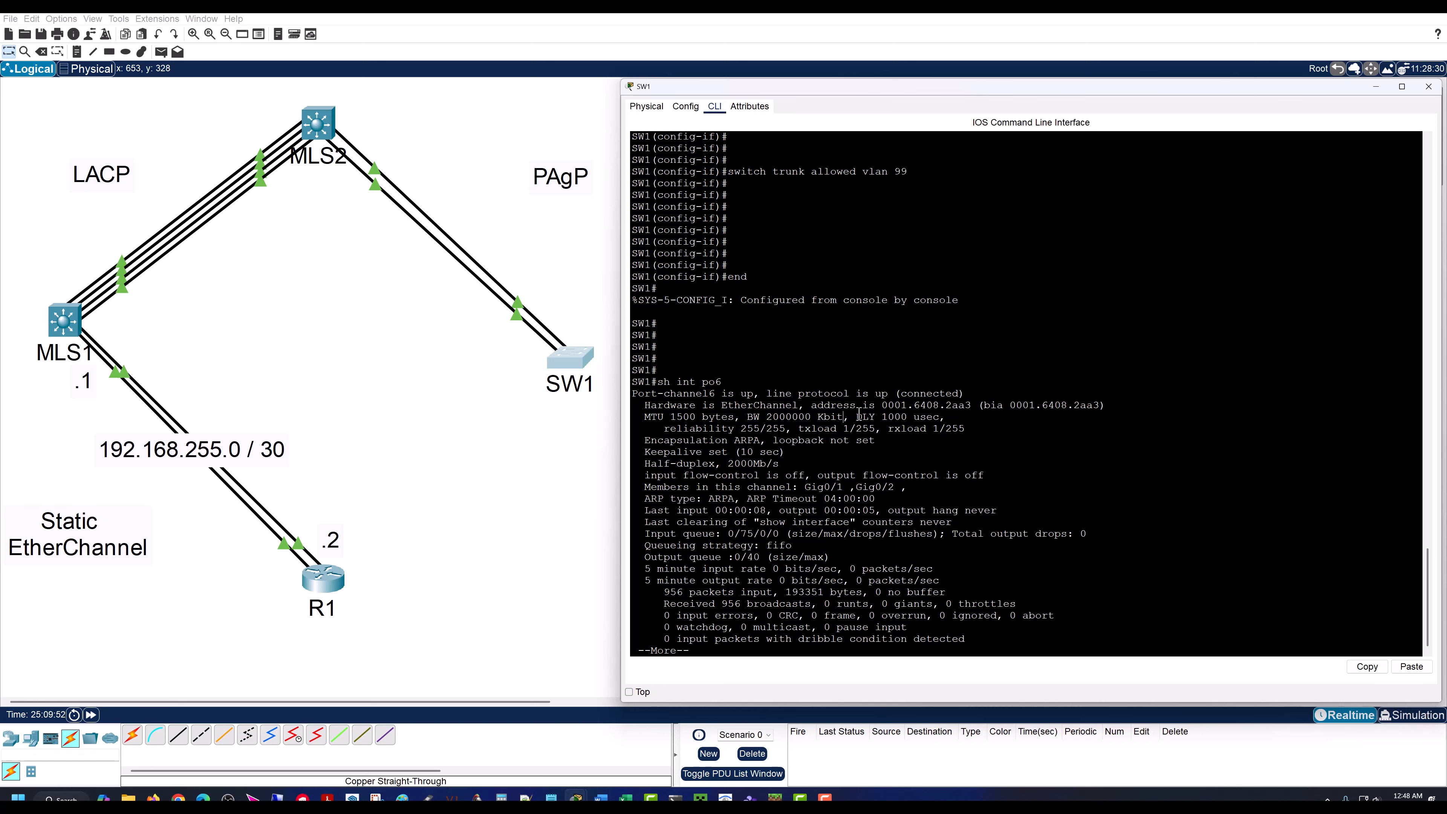
key("q")
key("Return")
key("Return")
key("Return")
key("Return")
key("Return")
key("Return")
key("Return")
key("Return")
key("Return")
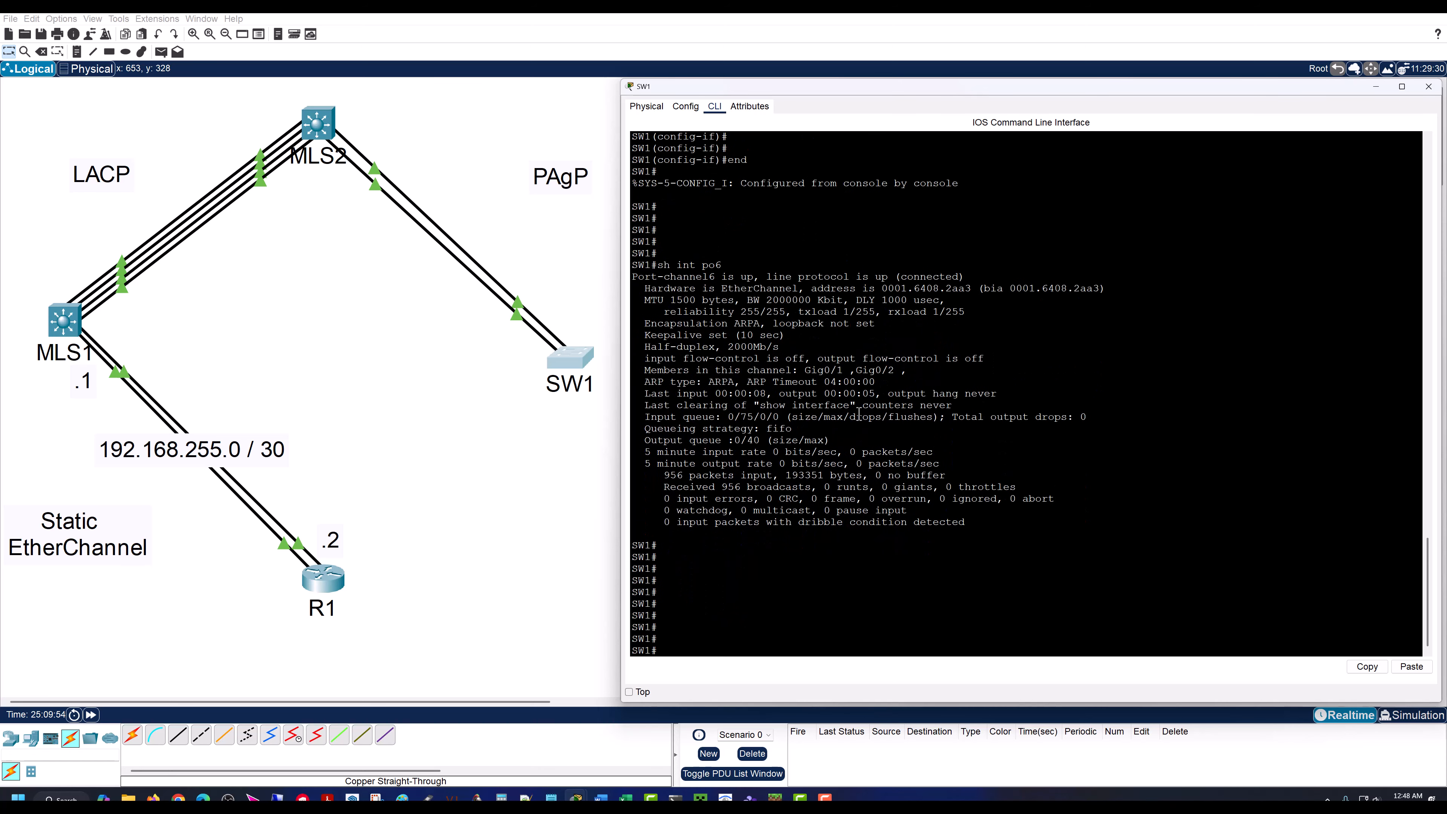